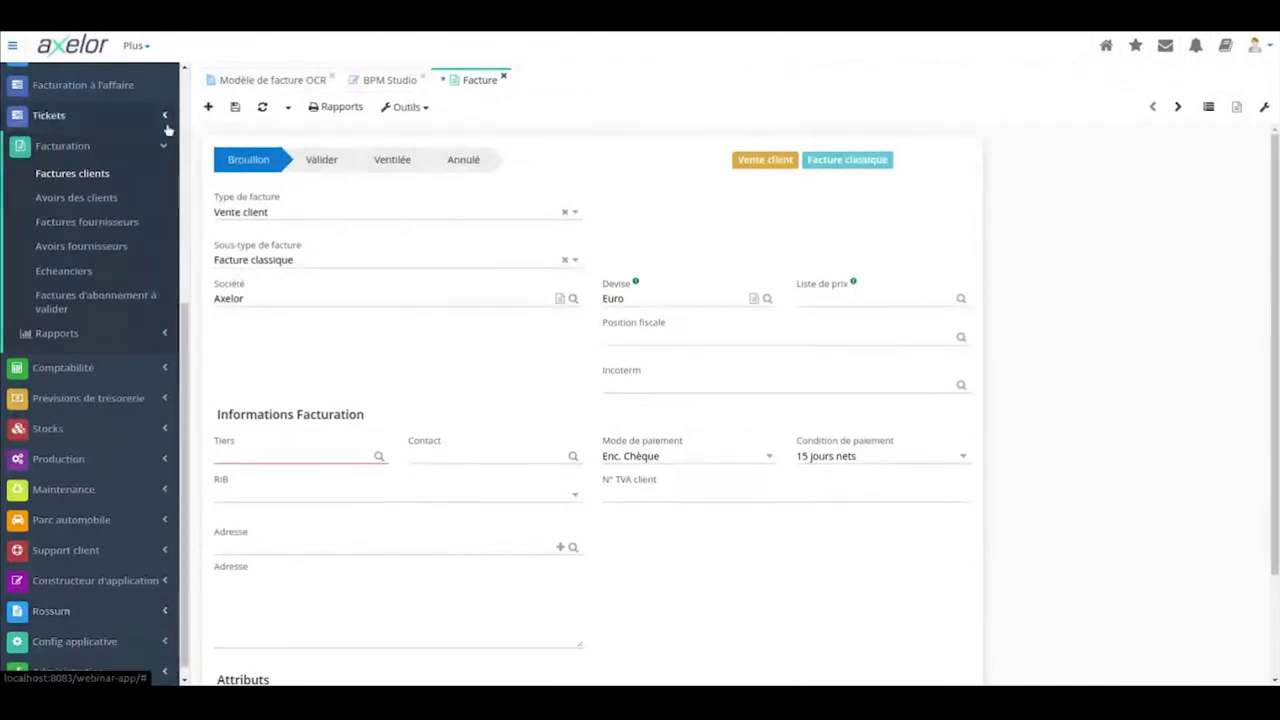
Step: Open the Gestion des applications page, look through the available application modules, and close the page
{"action": "left_click", "coordinate": [142, 150]}
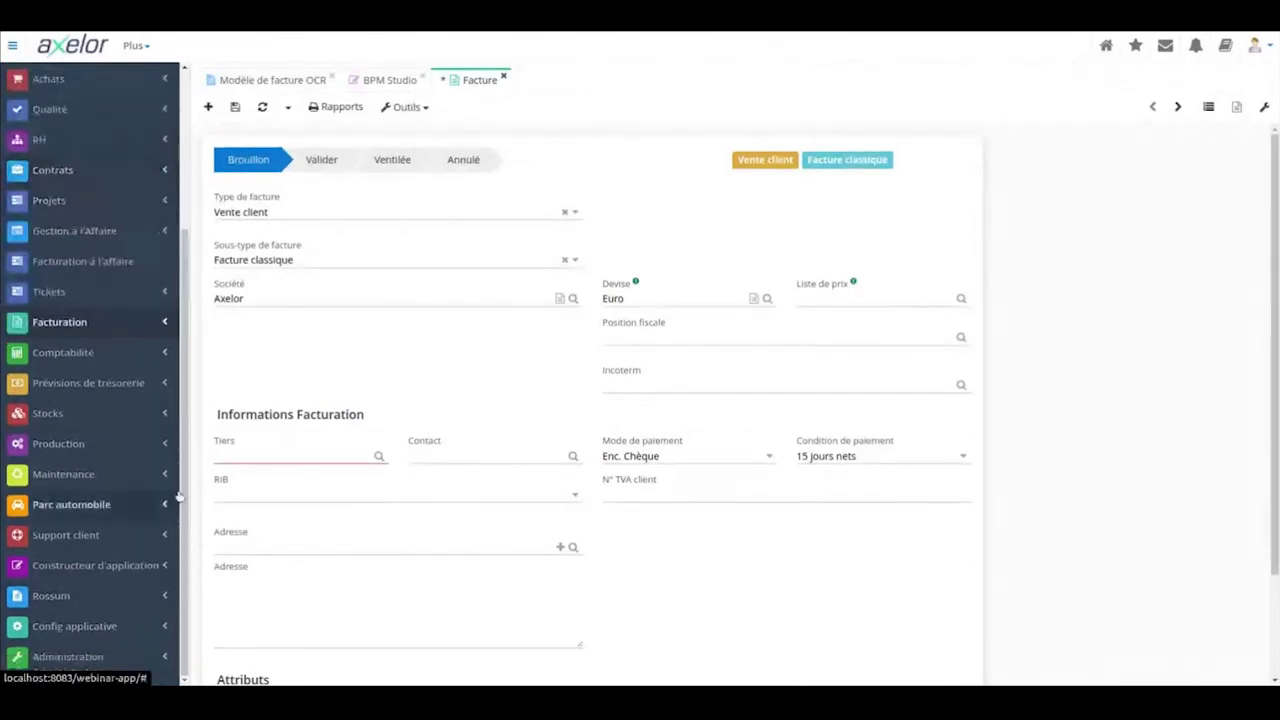
{"action": "left_click", "coordinate": [75, 626]}
{"action": "left_click", "coordinate": [110, 656]}
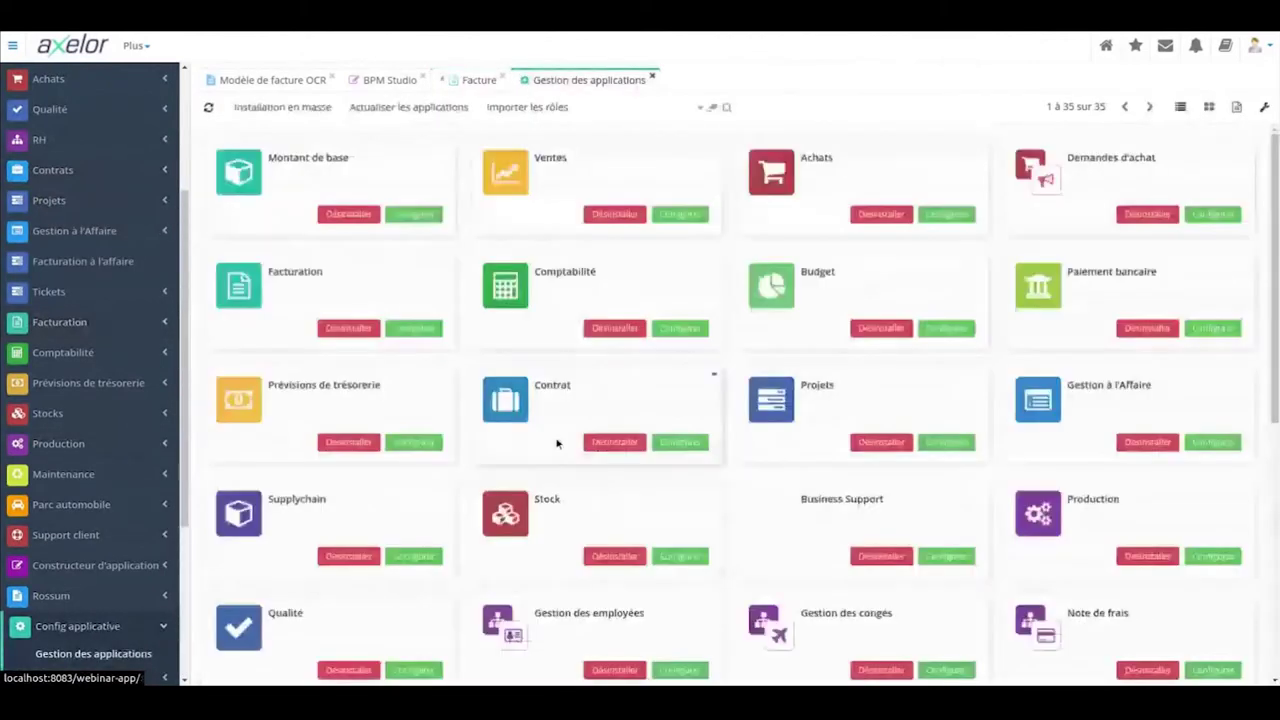
{"action": "scroll", "coordinate": [749, 381], "scroll_direction": "down", "scroll_amount": 1}
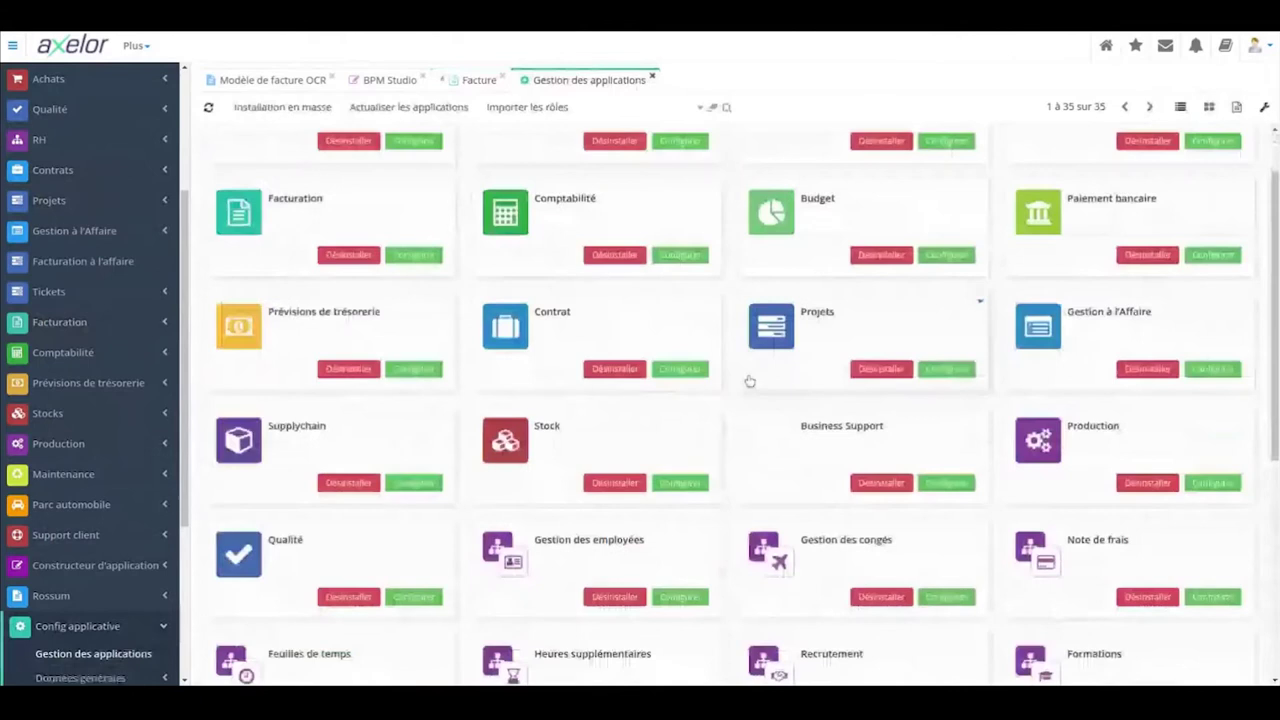
{"action": "scroll", "coordinate": [749, 381], "scroll_direction": "down", "scroll_amount": 1}
{"action": "scroll", "coordinate": [749, 392], "scroll_direction": "down", "scroll_amount": 1}
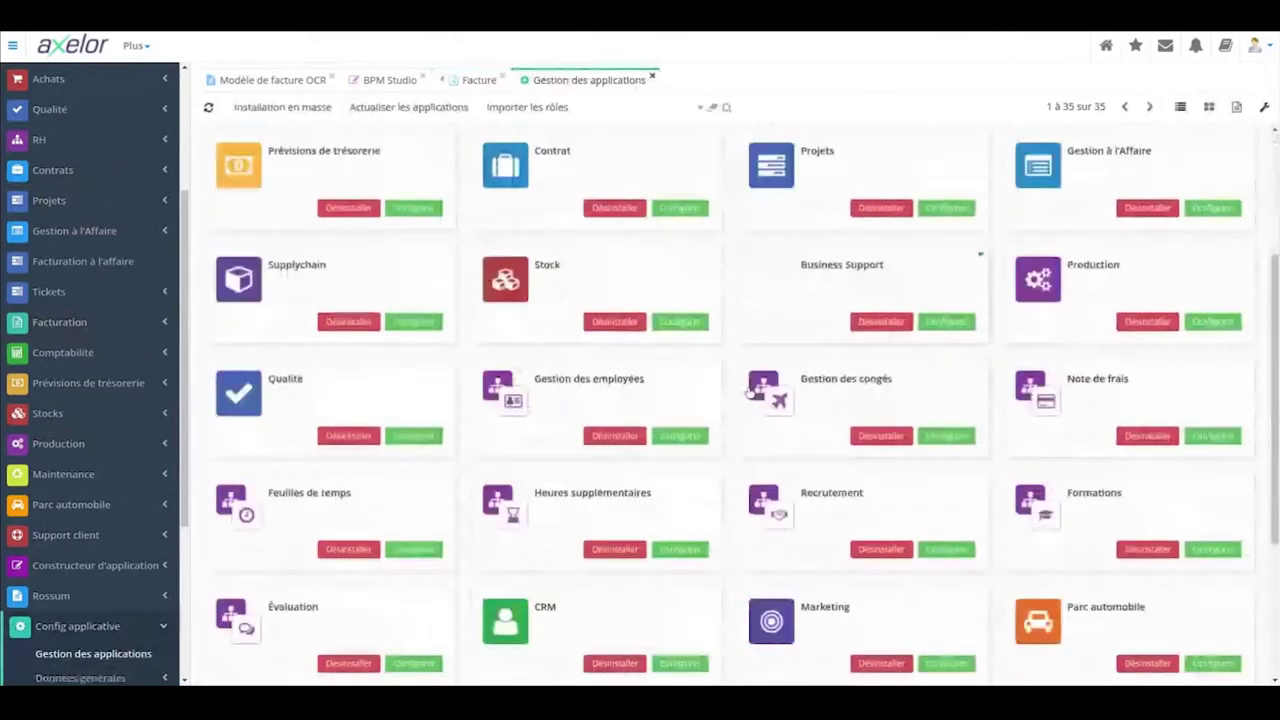
{"action": "scroll", "coordinate": [749, 392], "scroll_direction": "down", "scroll_amount": 1}
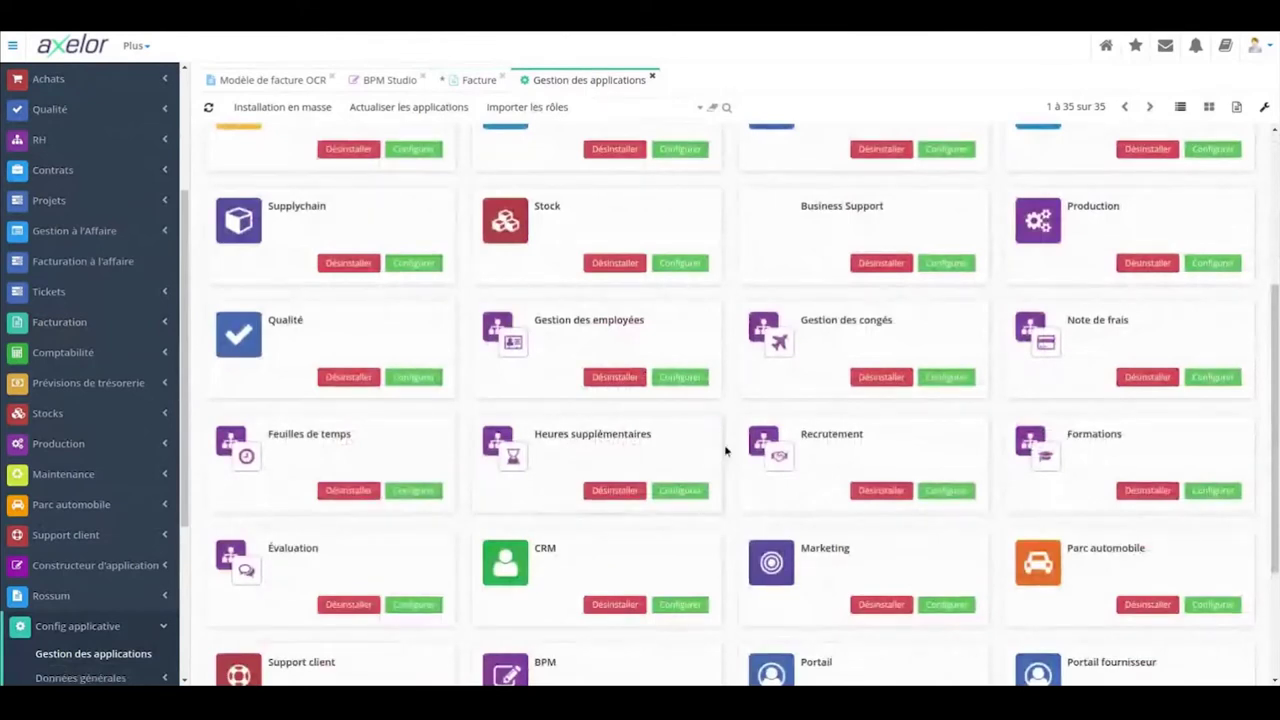
{"action": "scroll", "coordinate": [733, 458], "scroll_direction": "down", "scroll_amount": 1}
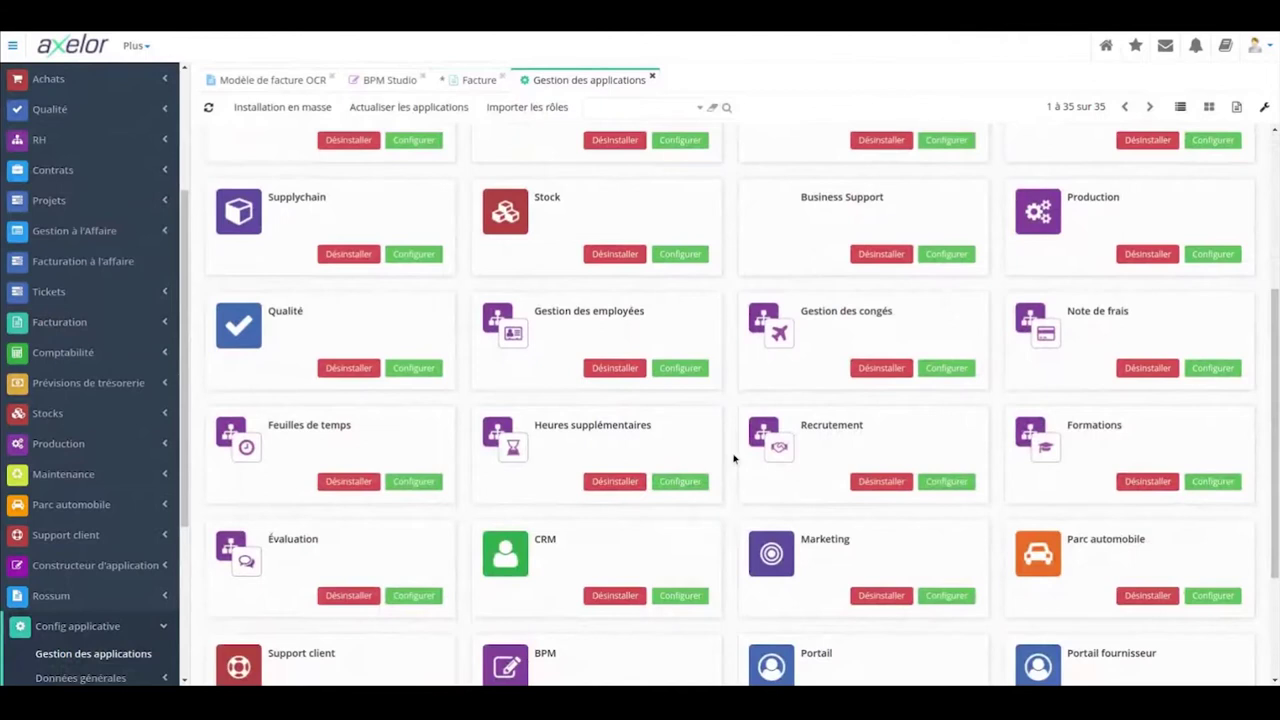
{"action": "scroll", "coordinate": [733, 458], "scroll_direction": "down", "scroll_amount": 1}
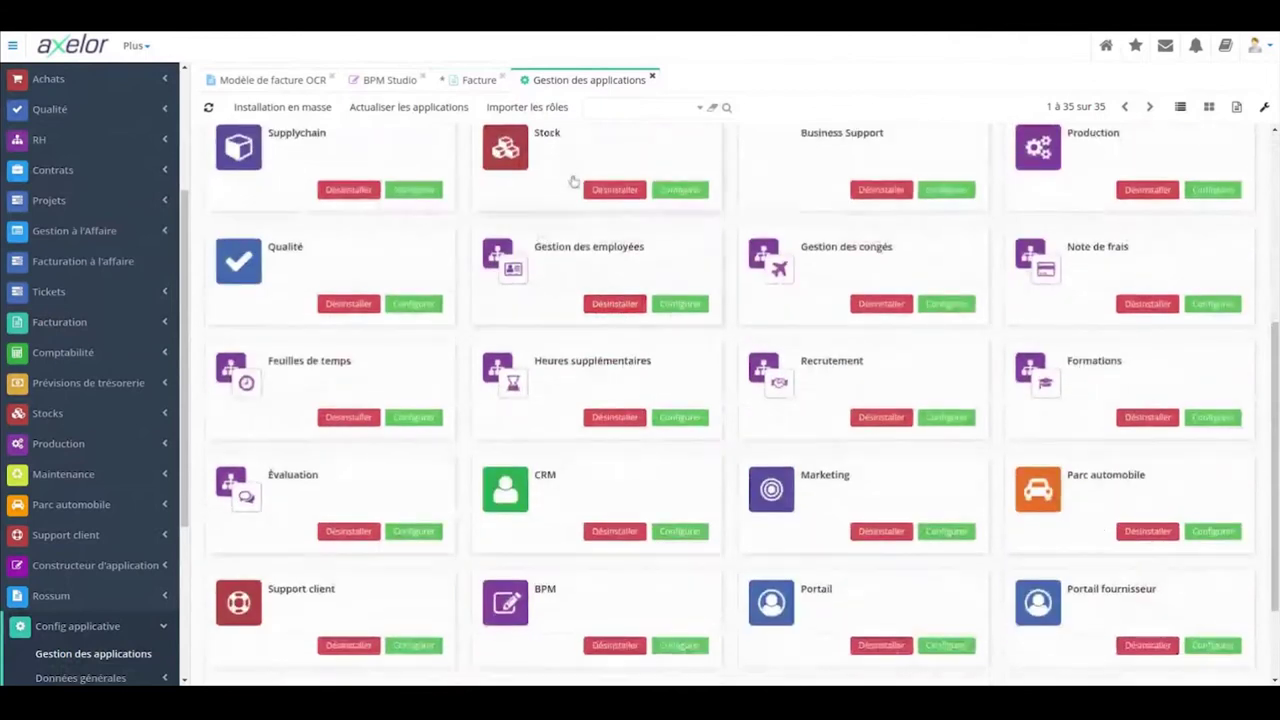
{"action": "middle_click", "coordinate": [620, 80]}
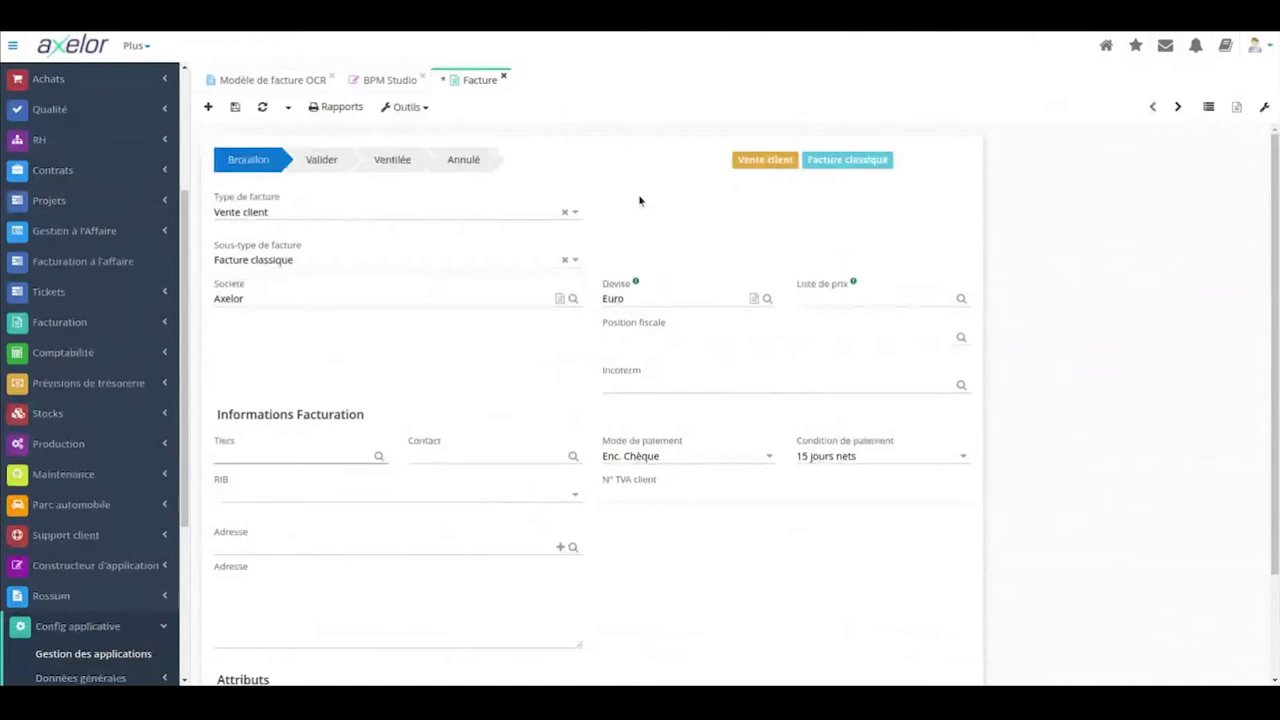
Step: Set BOURGEOIS INDUSTRIE as the Tiers on the draft customer invoice and validate the invoice without any lines
{"action": "left_click", "coordinate": [280, 455]}
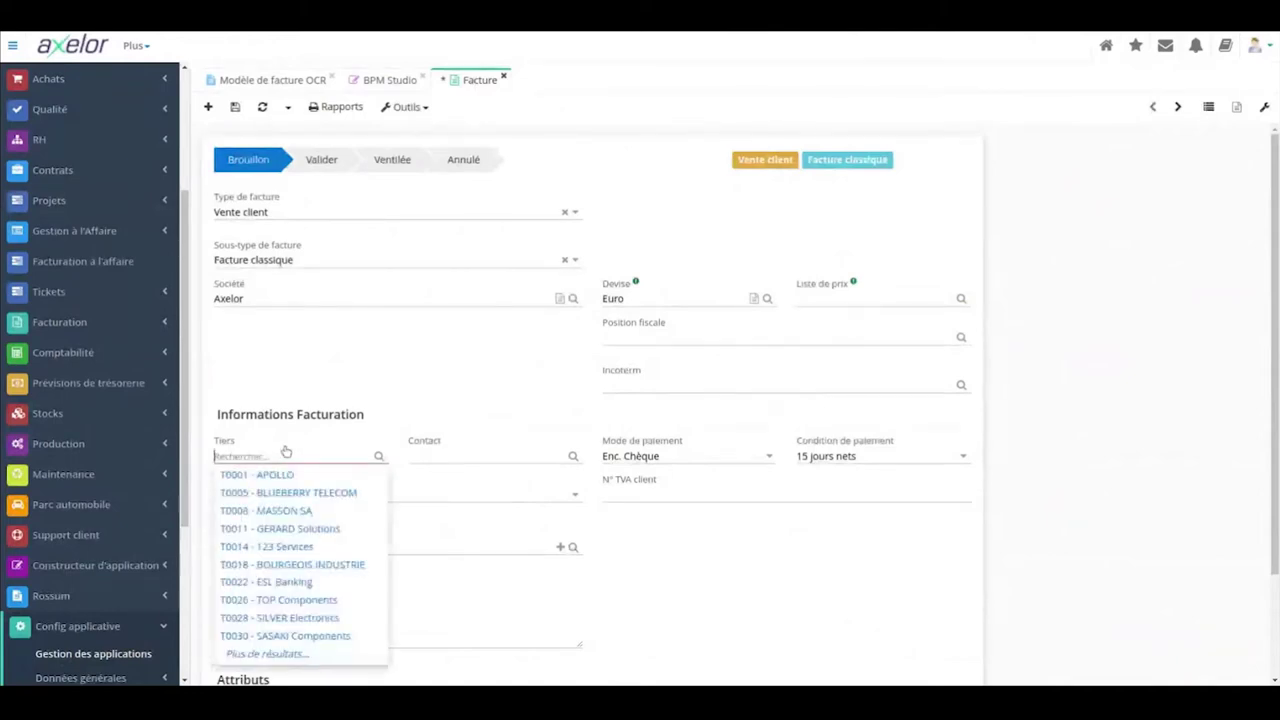
{"action": "left_click", "coordinate": [334, 565]}
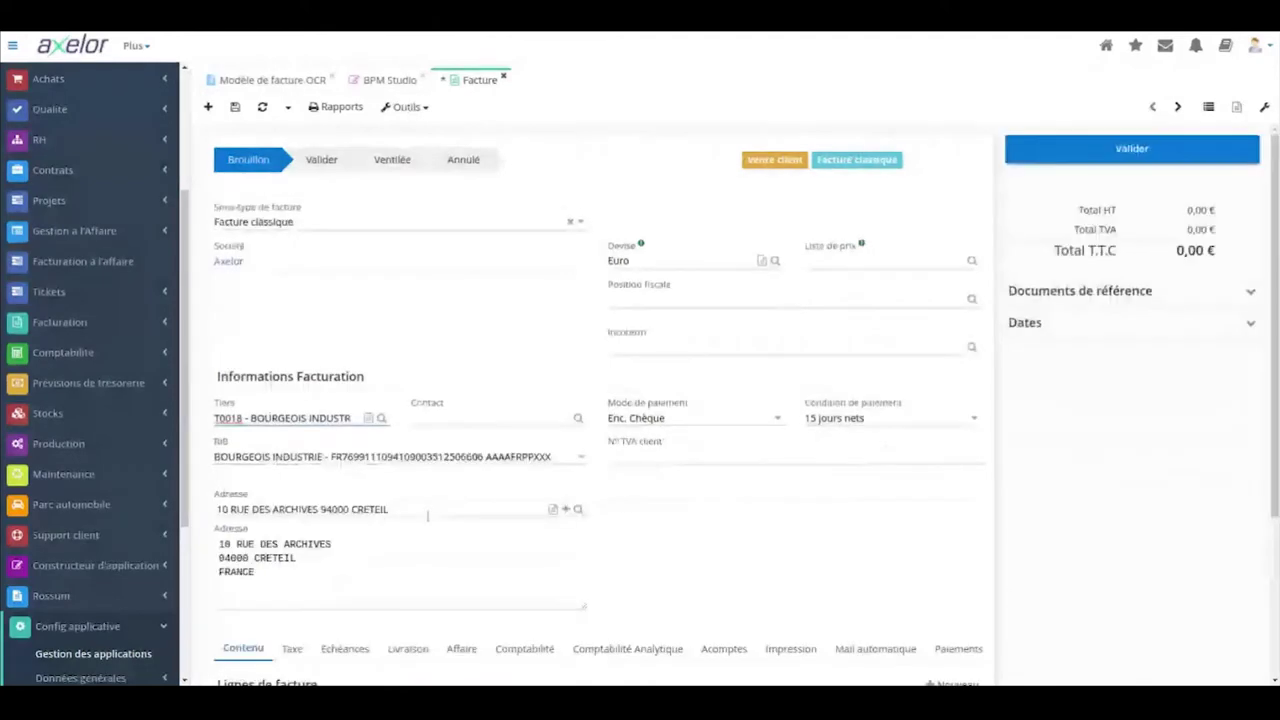
{"action": "scroll", "coordinate": [631, 540], "scroll_direction": "down", "scroll_amount": 3}
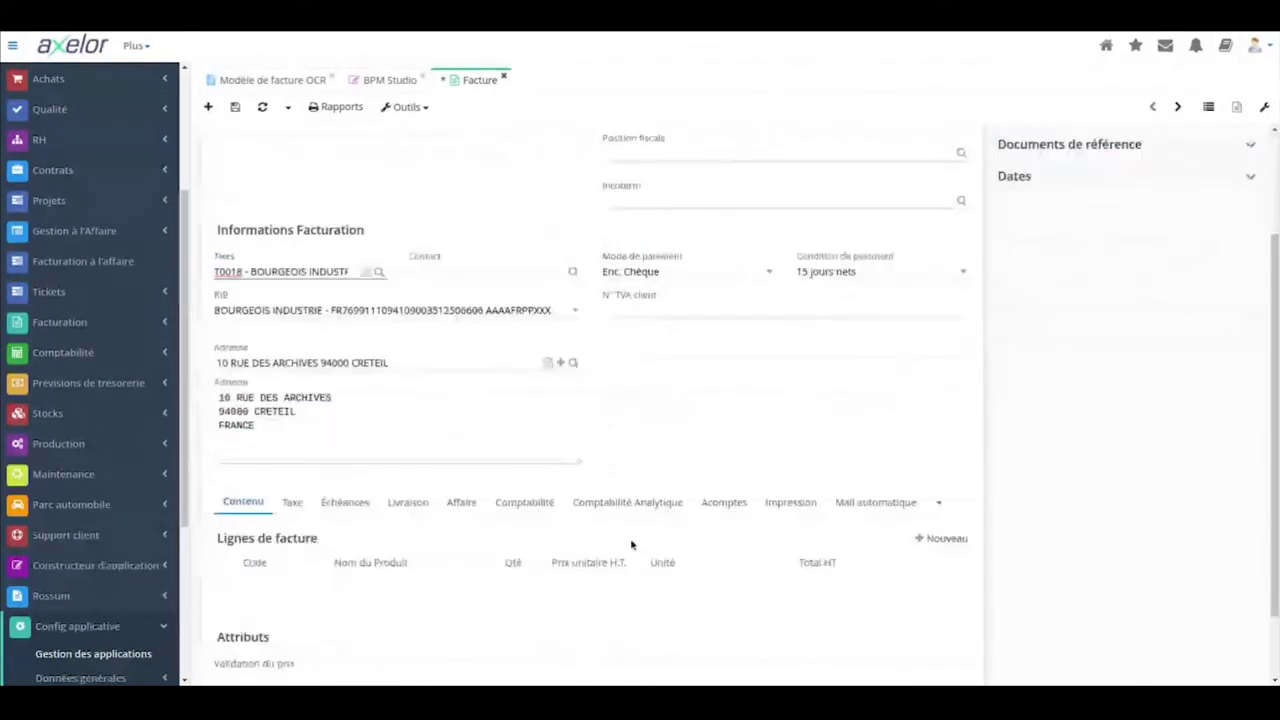
{"action": "scroll", "coordinate": [648, 509], "scroll_direction": "up", "scroll_amount": 2}
{"action": "scroll", "coordinate": [648, 509], "scroll_direction": "up", "scroll_amount": 1}
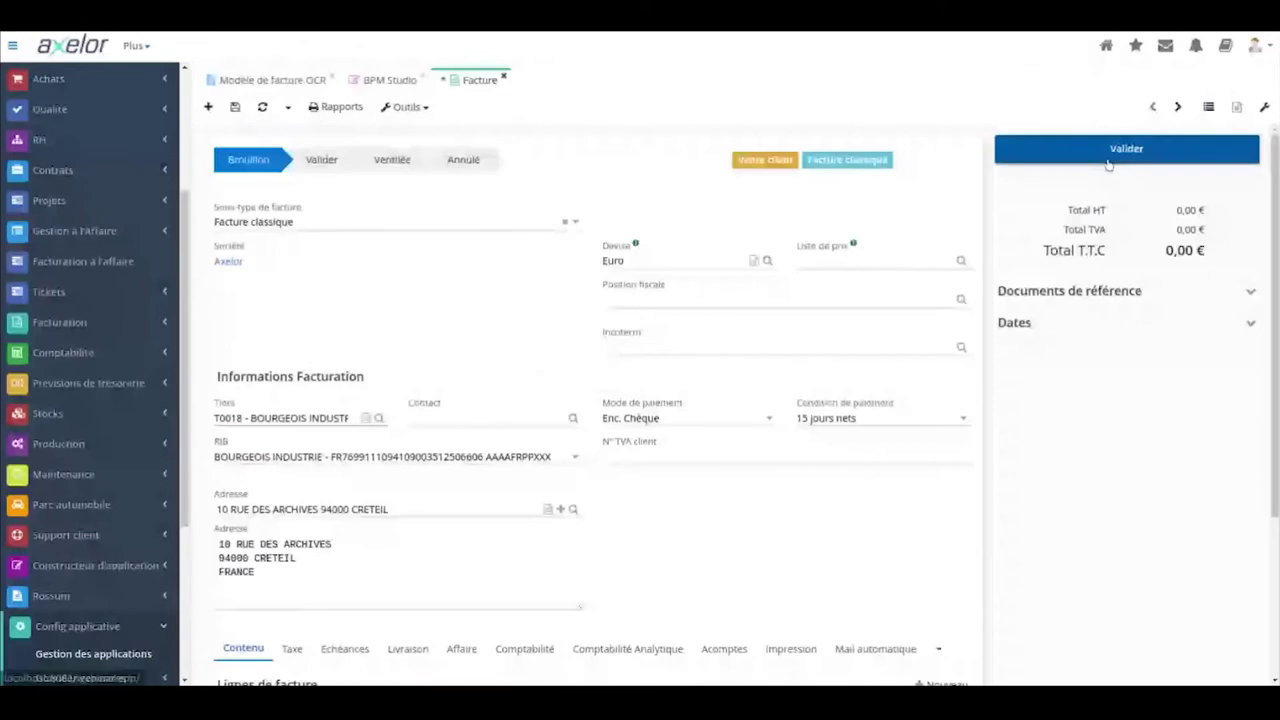
{"action": "left_click", "coordinate": [1108, 160]}
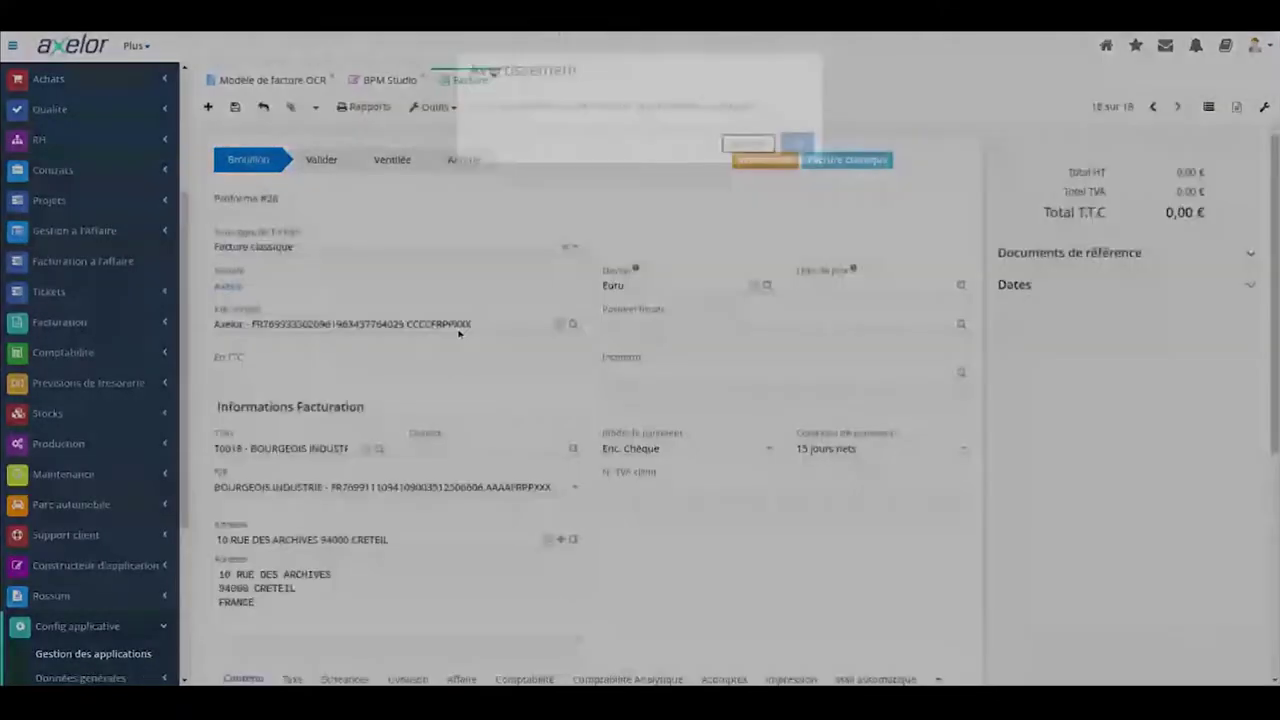
{"action": "left_click", "coordinate": [797, 143]}
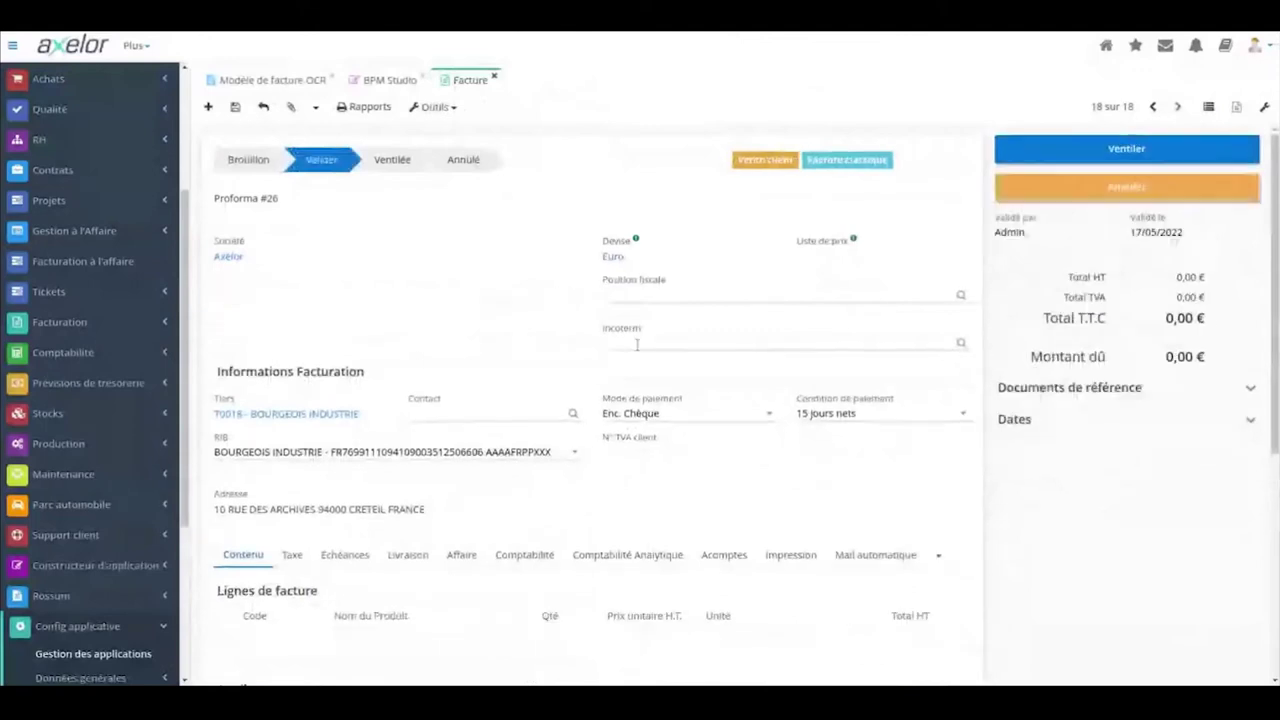
Step: Examine the validated invoice's proforma number, billing information, empty invoice lines and Attributs section
{"action": "scroll", "coordinate": [791, 471], "scroll_direction": "down", "scroll_amount": 3}
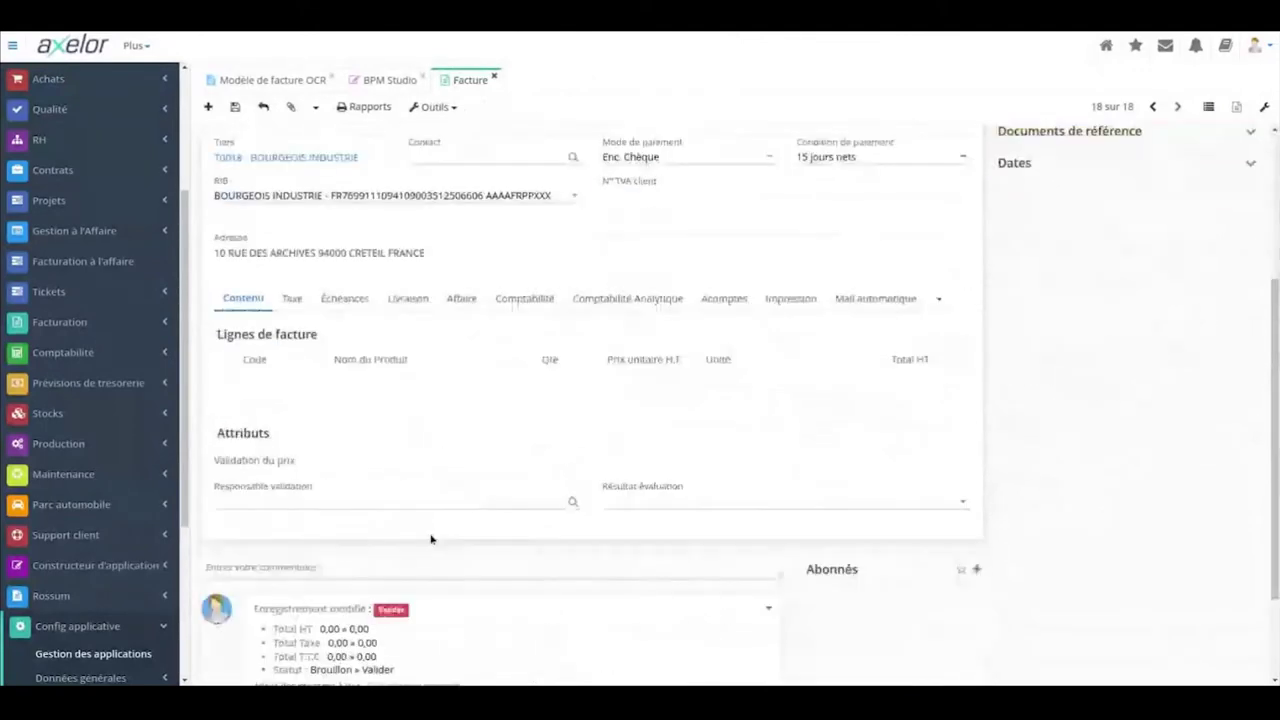
{"action": "scroll", "coordinate": [431, 539], "scroll_direction": "up", "scroll_amount": 2}
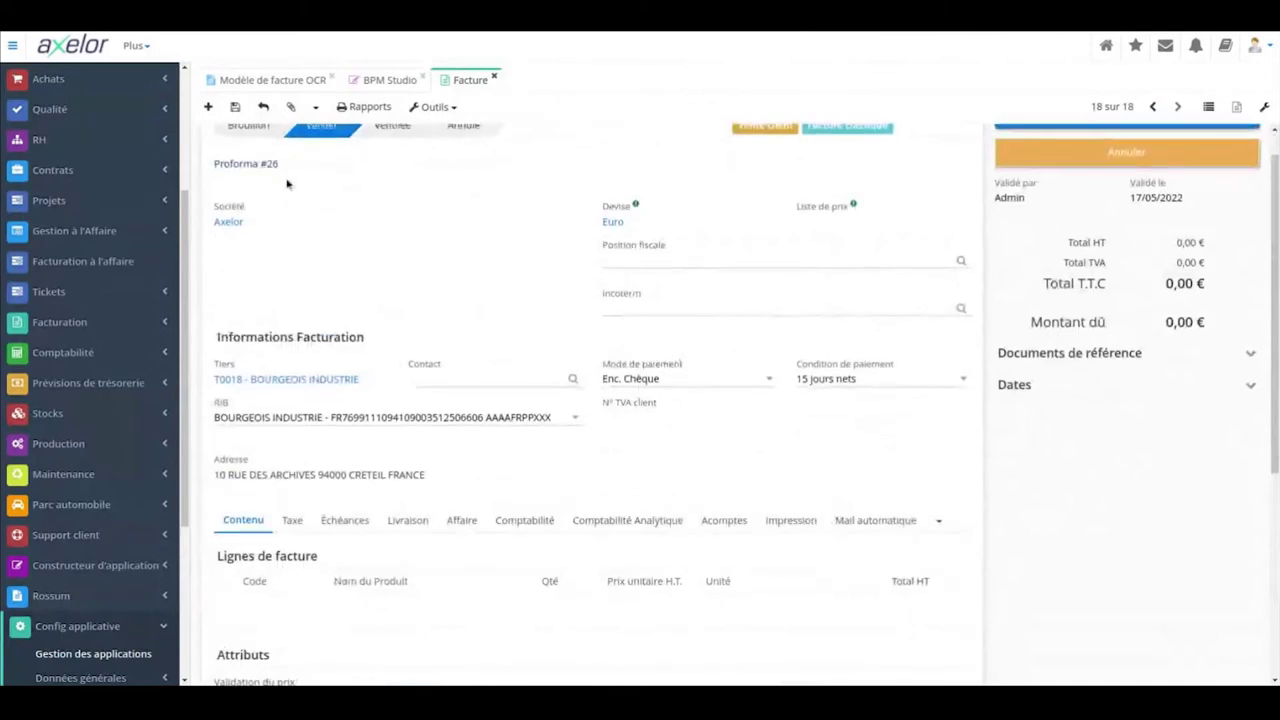
{"action": "scroll", "coordinate": [949, 528], "scroll_direction": "down", "scroll_amount": 1}
{"action": "scroll", "coordinate": [949, 528], "scroll_direction": "down", "scroll_amount": 1}
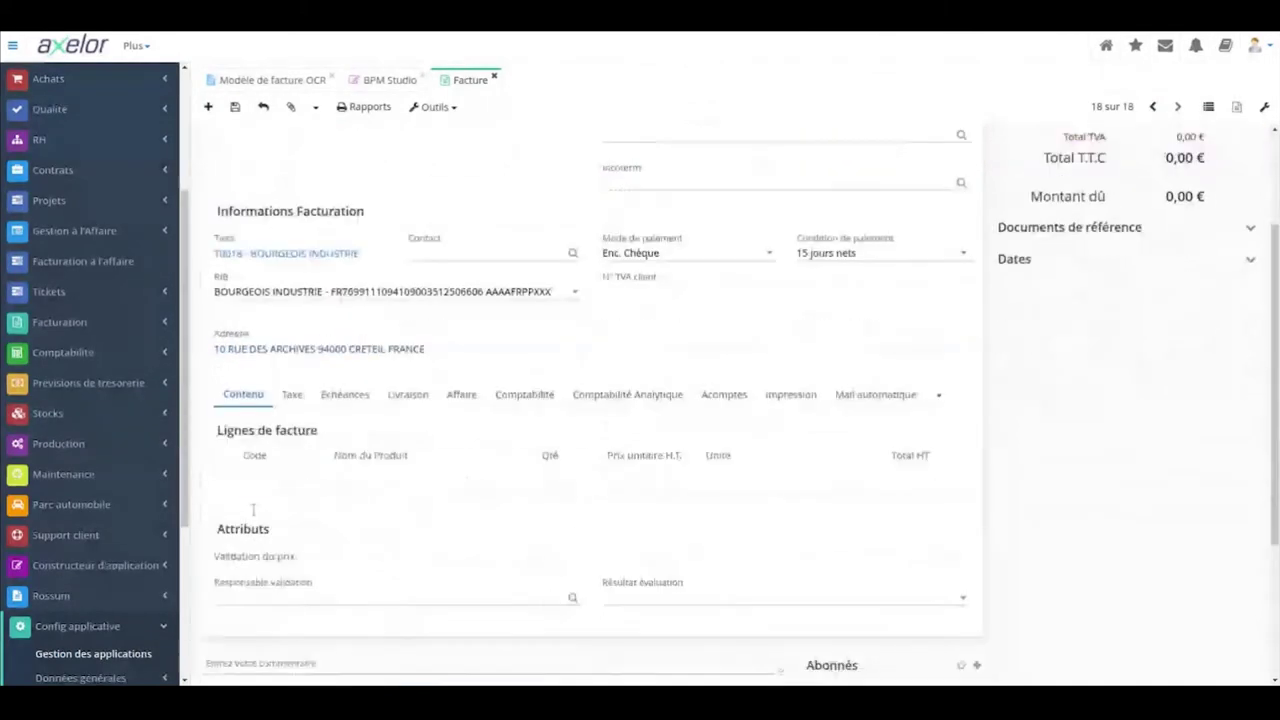
{"action": "scroll", "coordinate": [537, 497], "scroll_direction": "up", "scroll_amount": 2}
{"action": "scroll", "coordinate": [537, 497], "scroll_direction": "up", "scroll_amount": 1}
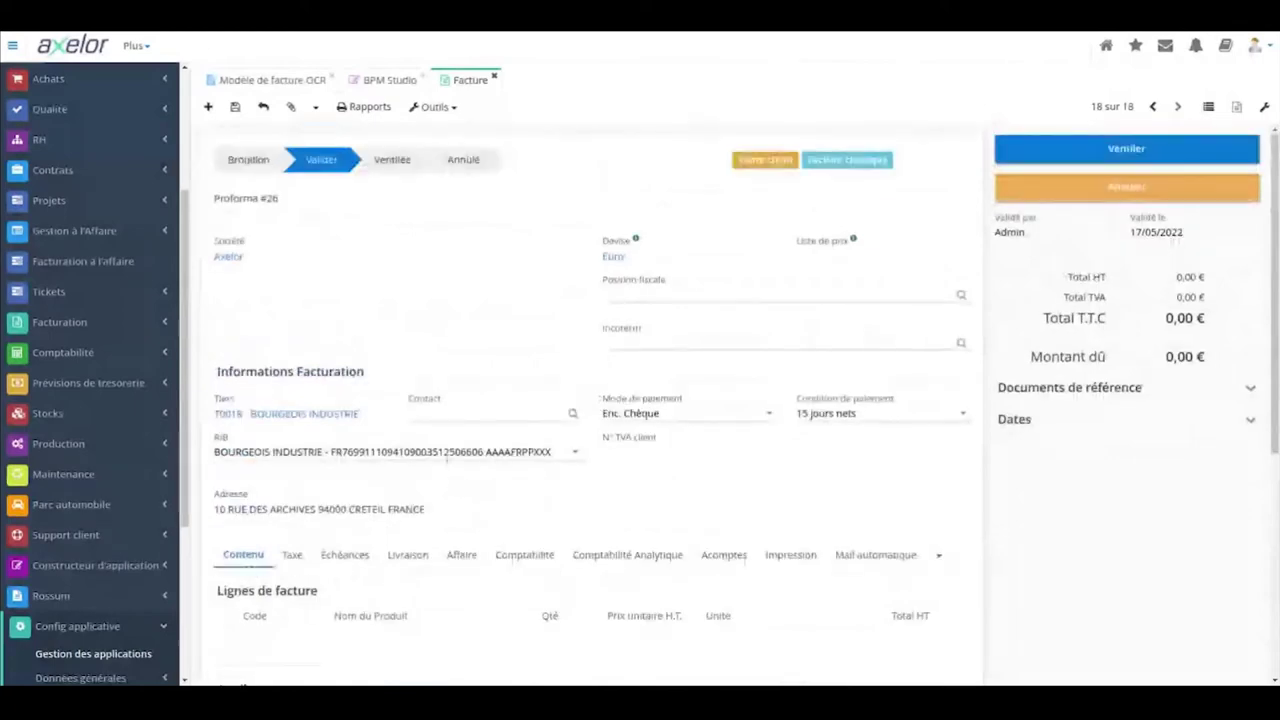
{"action": "scroll", "coordinate": [521, 438], "scroll_direction": "down", "scroll_amount": 1}
{"action": "scroll", "coordinate": [521, 438], "scroll_direction": "up", "scroll_amount": 1}
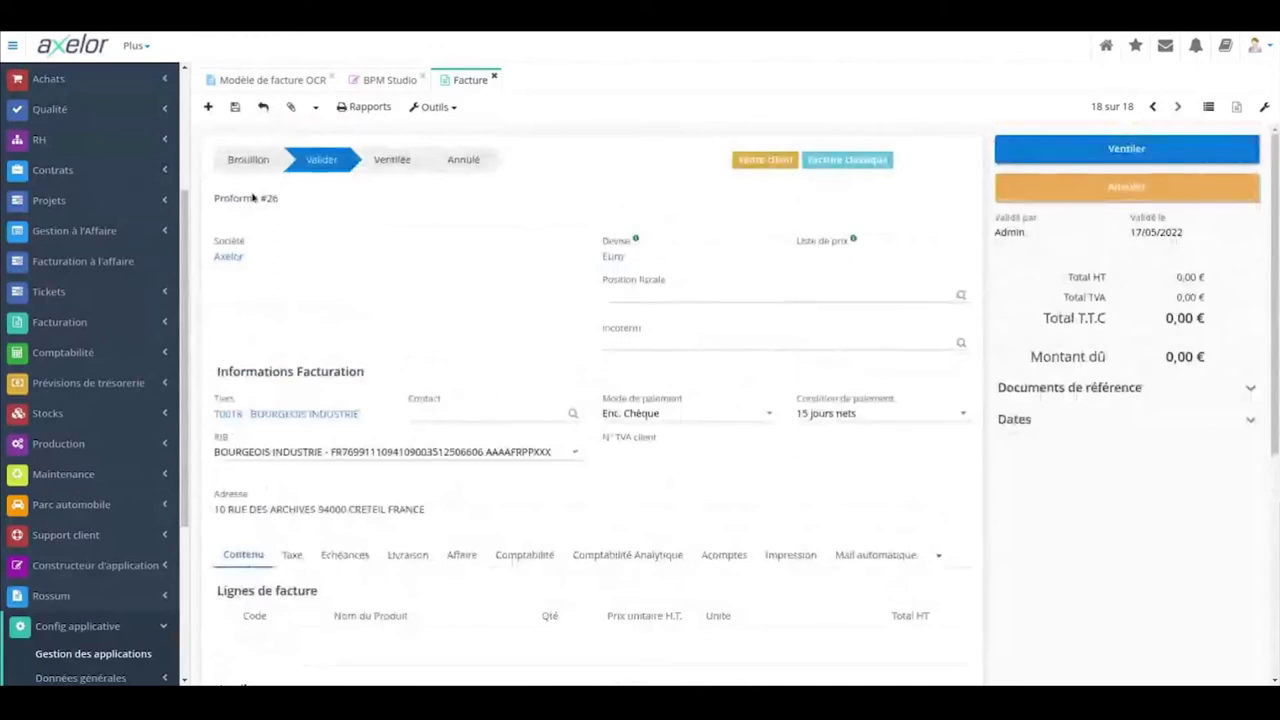
{"action": "left_click_drag", "start_coordinate": [282, 199], "coordinate": [212, 186]}
Step: Create a new customer invoice with GERARD Solutions as the Tiers
{"action": "left_click", "coordinate": [208, 106]}
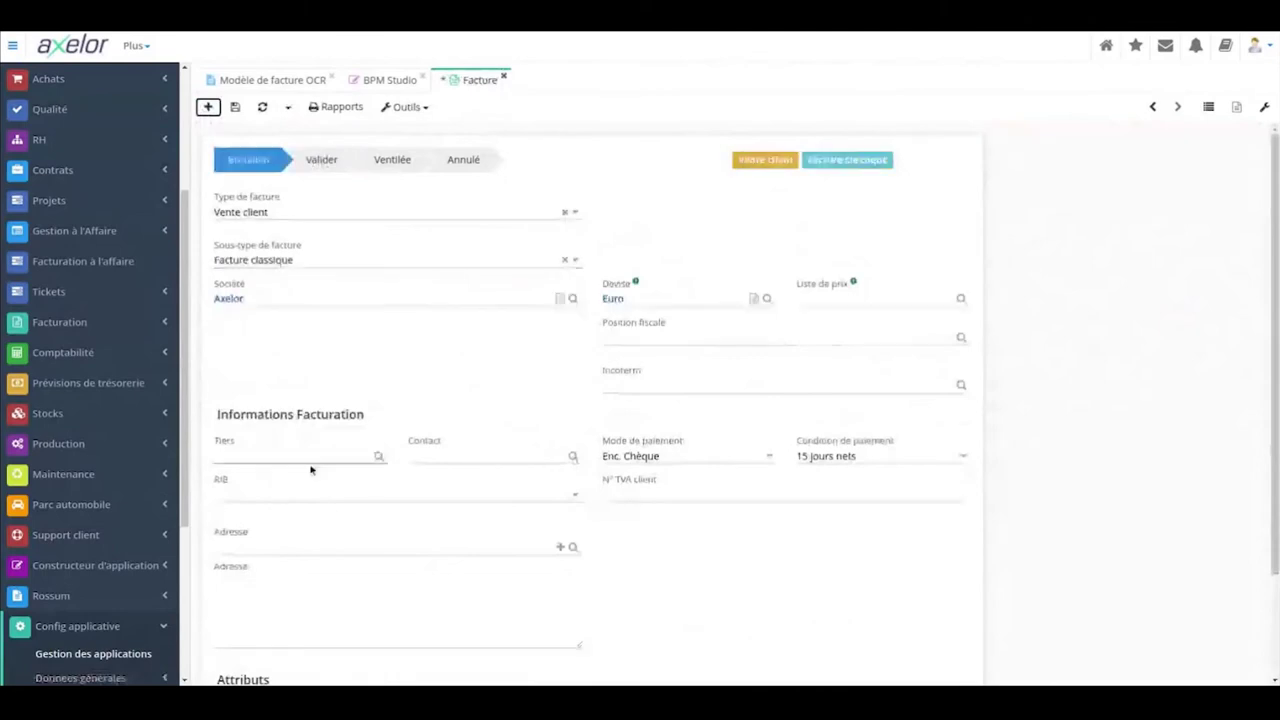
{"action": "left_click", "coordinate": [297, 457]}
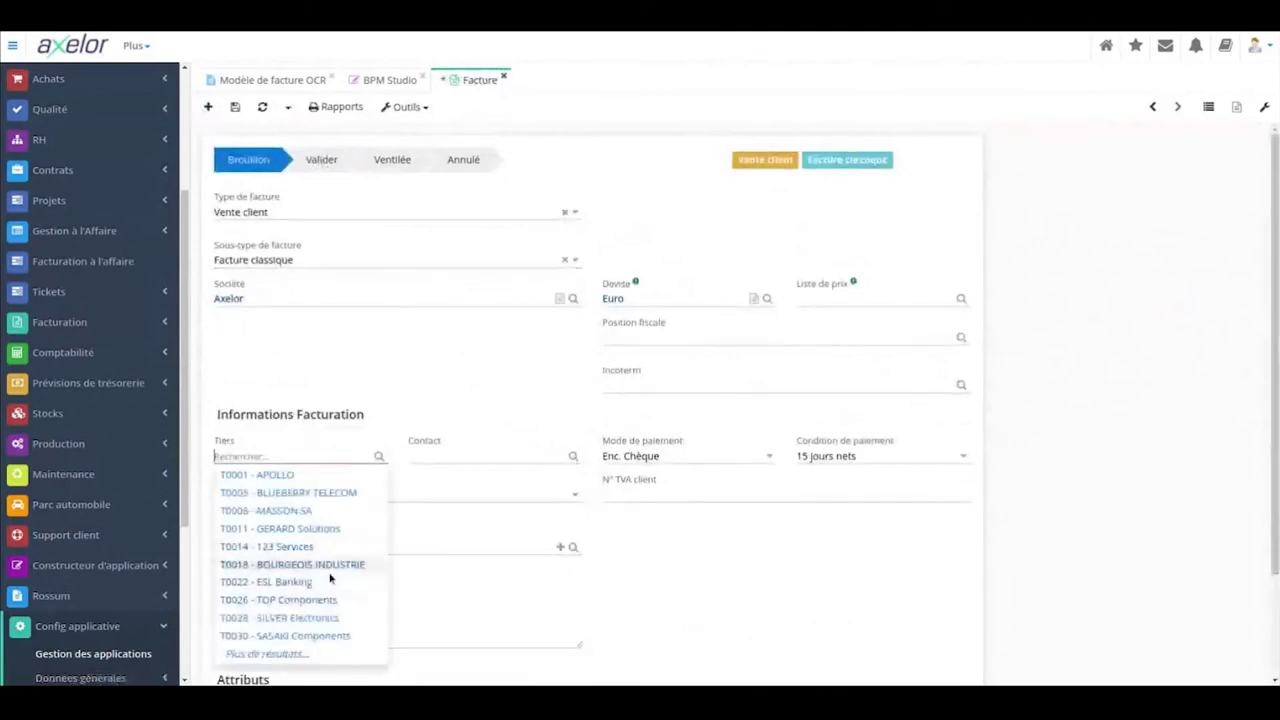
{"action": "left_click", "coordinate": [285, 528]}
Step: Add an invoice line for the product Disque dur SATA 1To (COMP-0001) with a quantity of 21
{"action": "scroll", "coordinate": [771, 609], "scroll_direction": "down", "scroll_amount": 1}
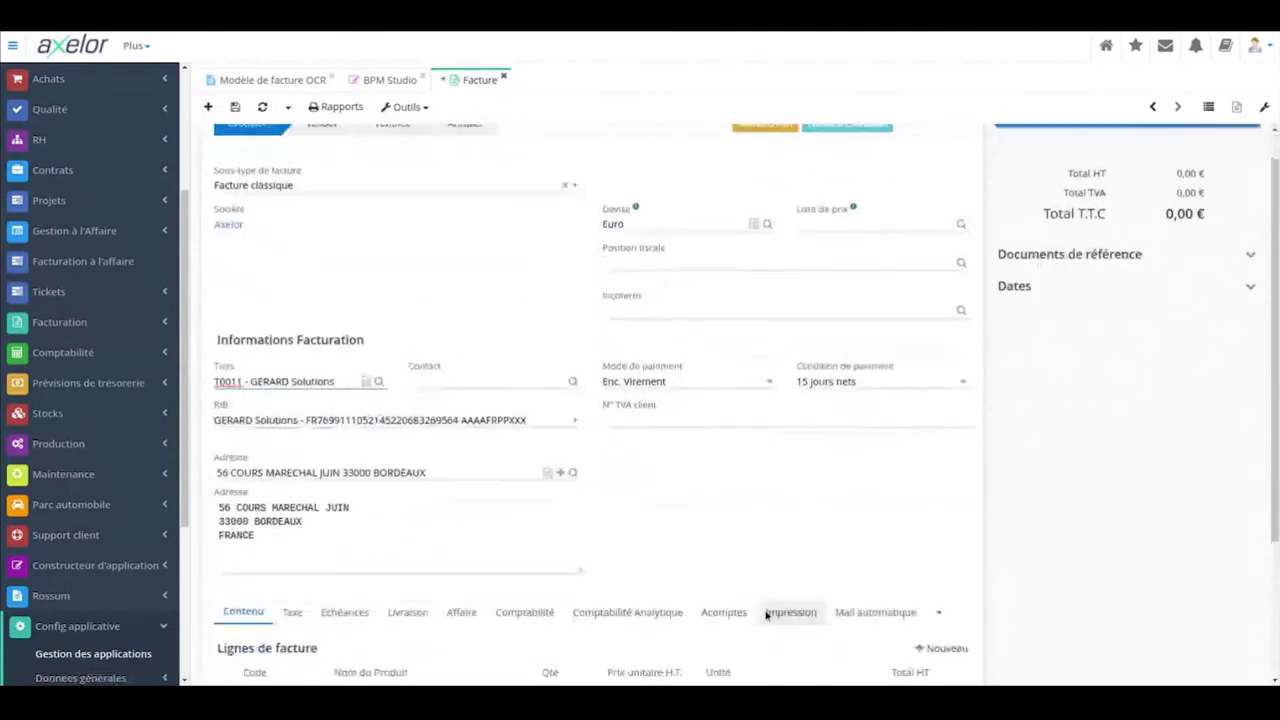
{"action": "left_click", "coordinate": [945, 612]}
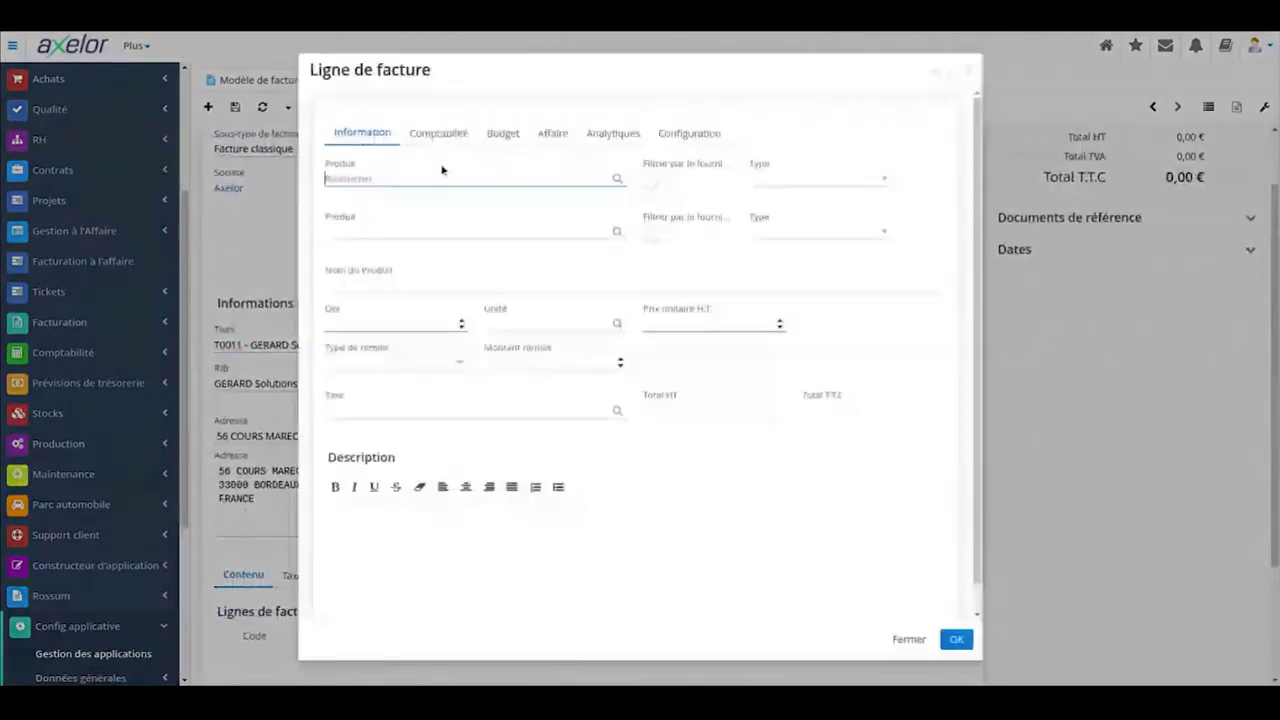
{"action": "left_click", "coordinate": [445, 172]}
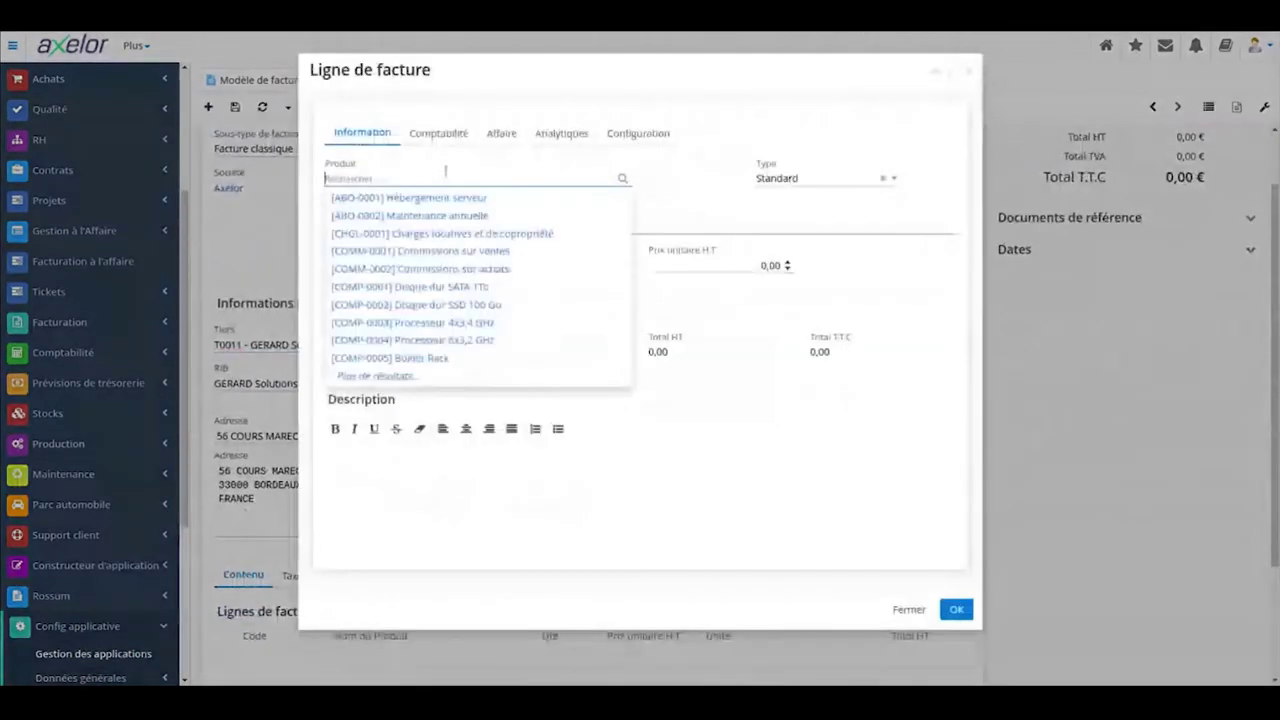
{"action": "left_click", "coordinate": [497, 287]}
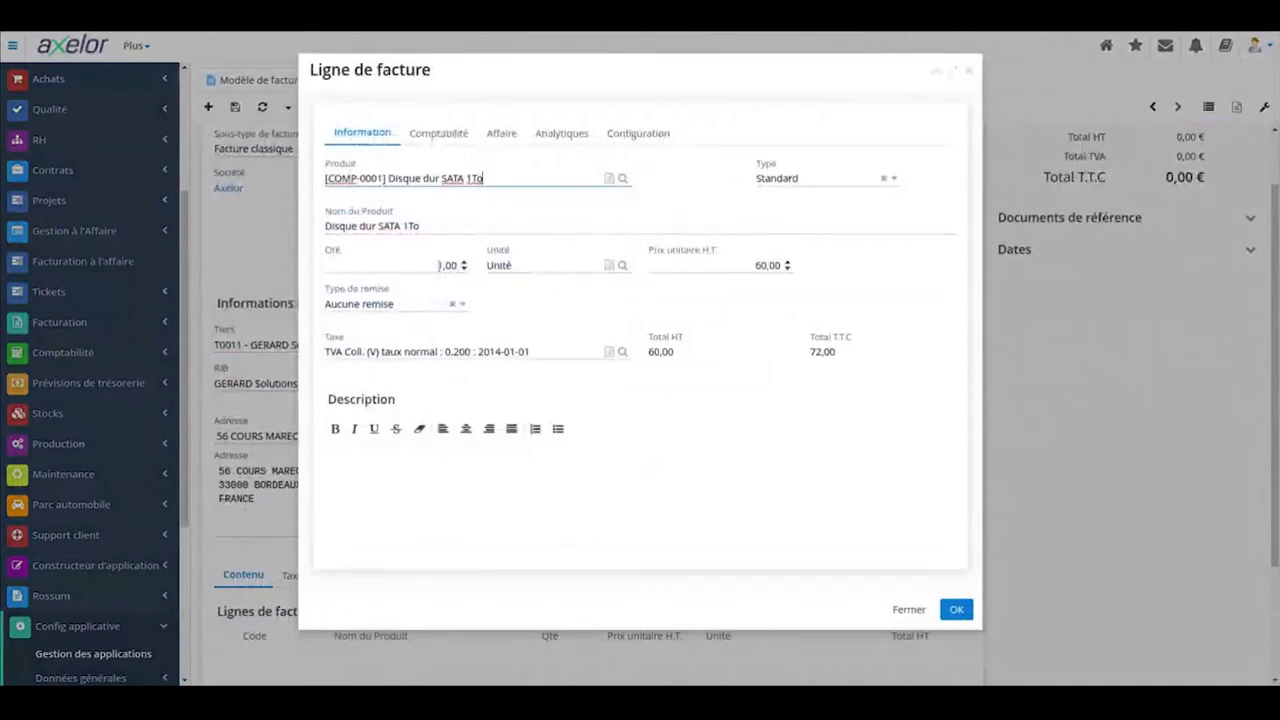
{"action": "left_click", "coordinate": [445, 265]}
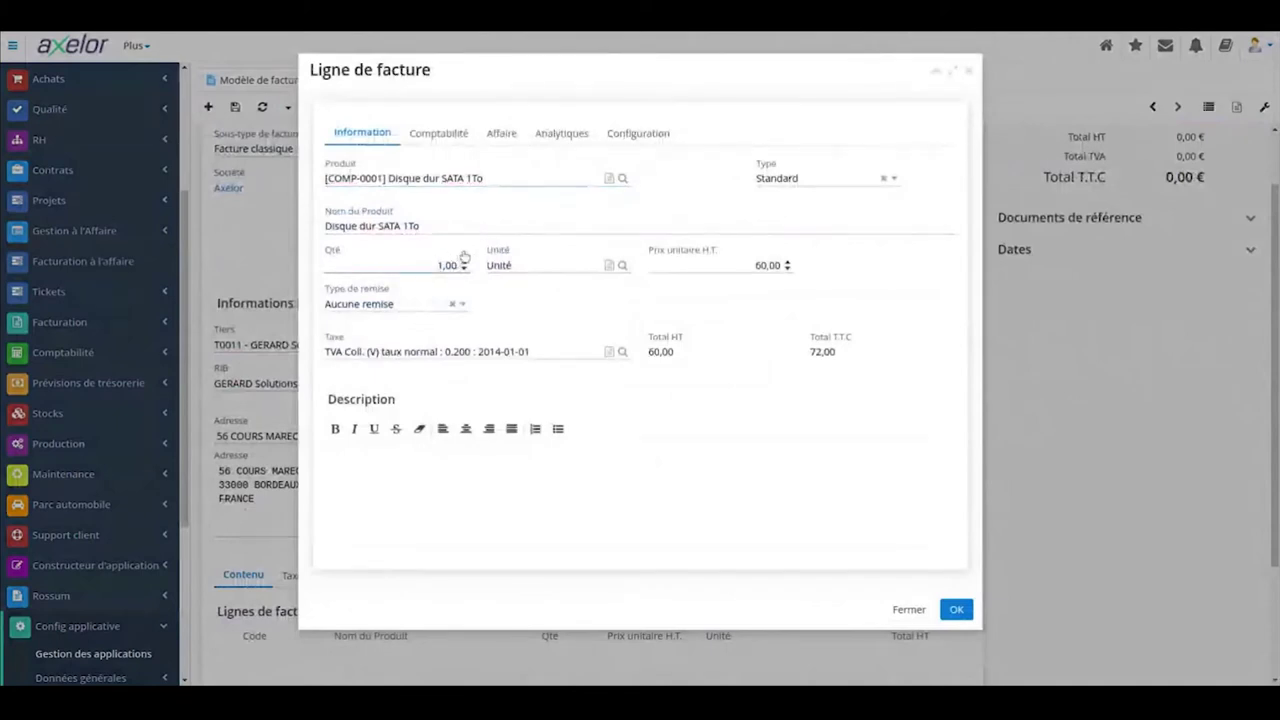
{"action": "type", "text": "2"}
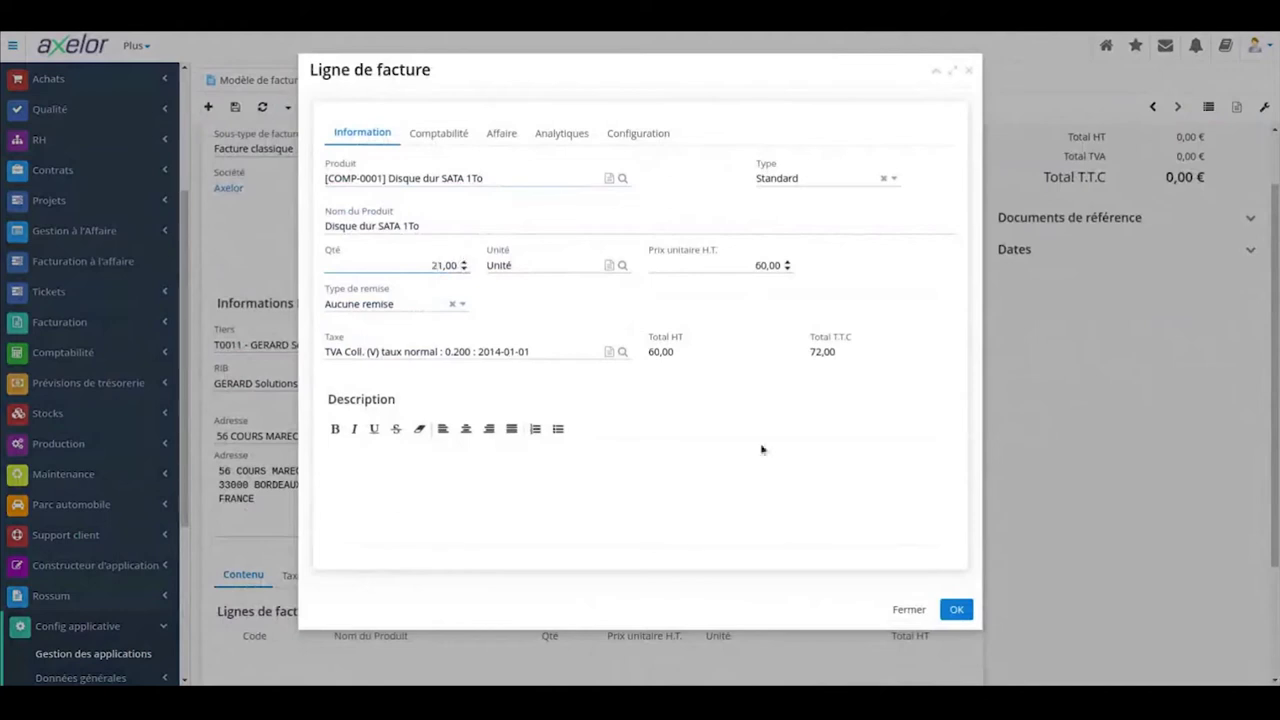
{"action": "left_click", "coordinate": [955, 609]}
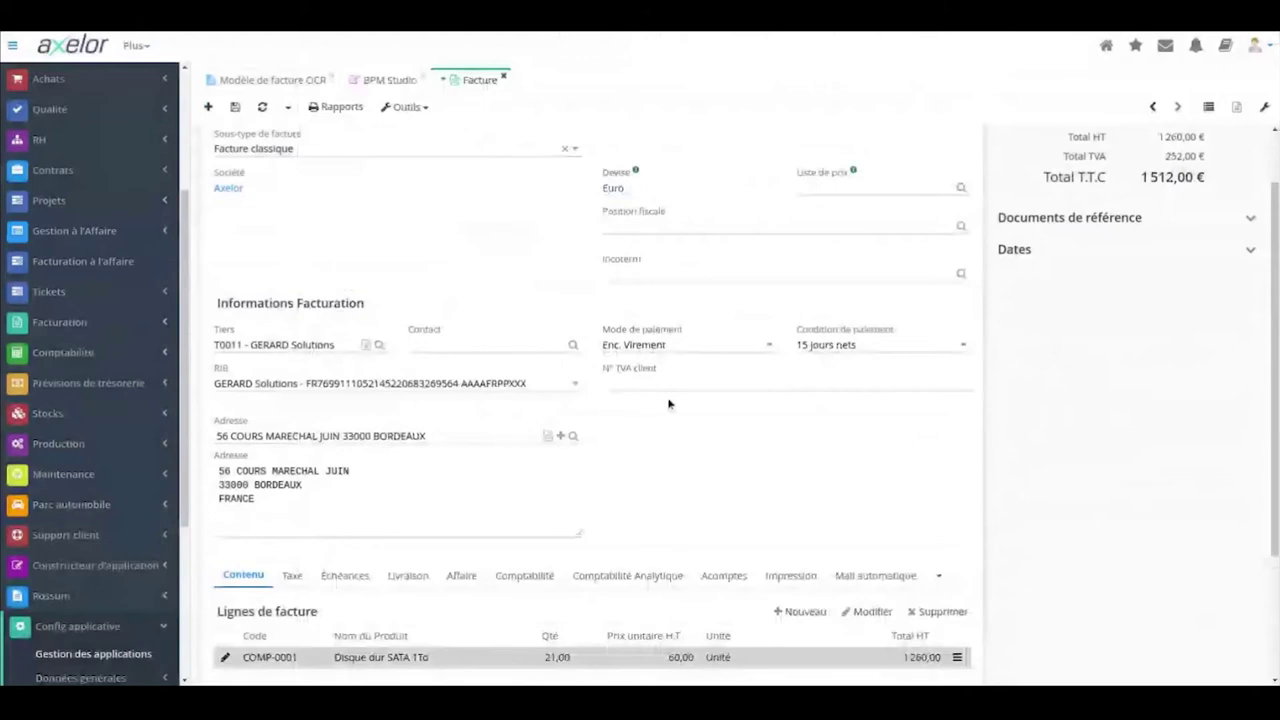
Step: Validate the GERARD Solutions invoice and post it with Ventiler, accepting the confirmation
{"action": "left_click", "coordinate": [1126, 148]}
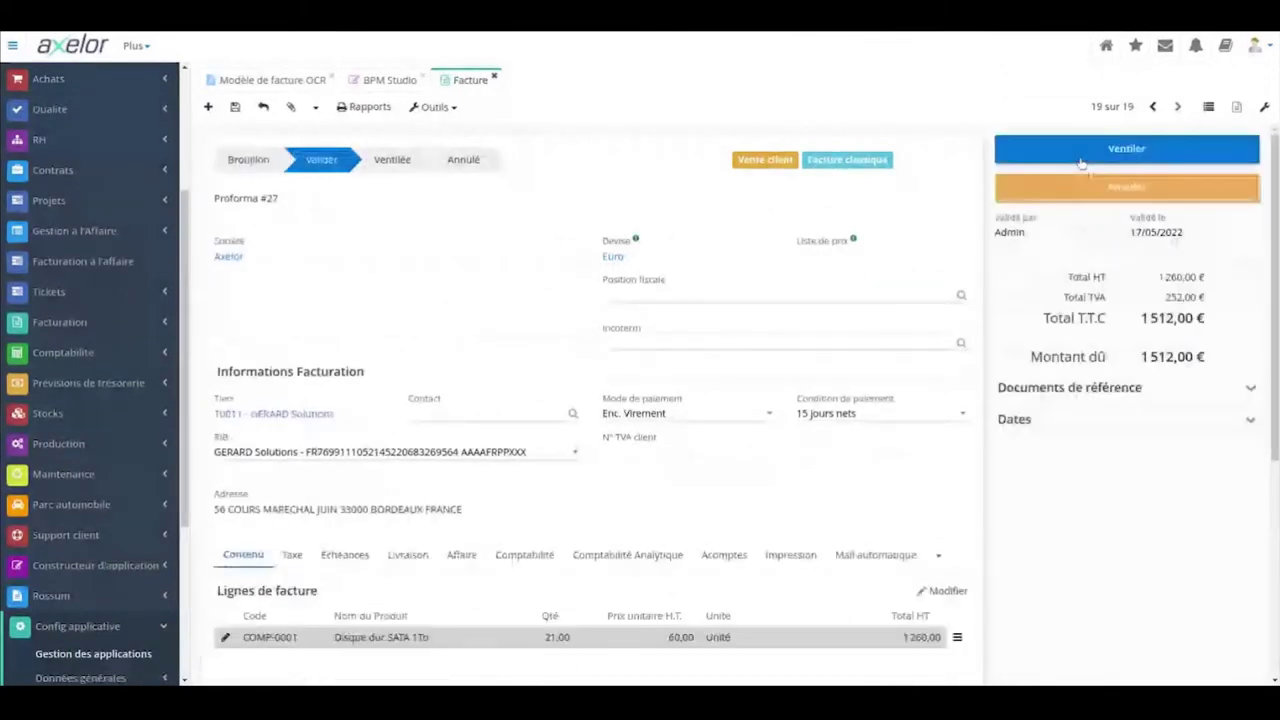
{"action": "left_click", "coordinate": [1082, 152]}
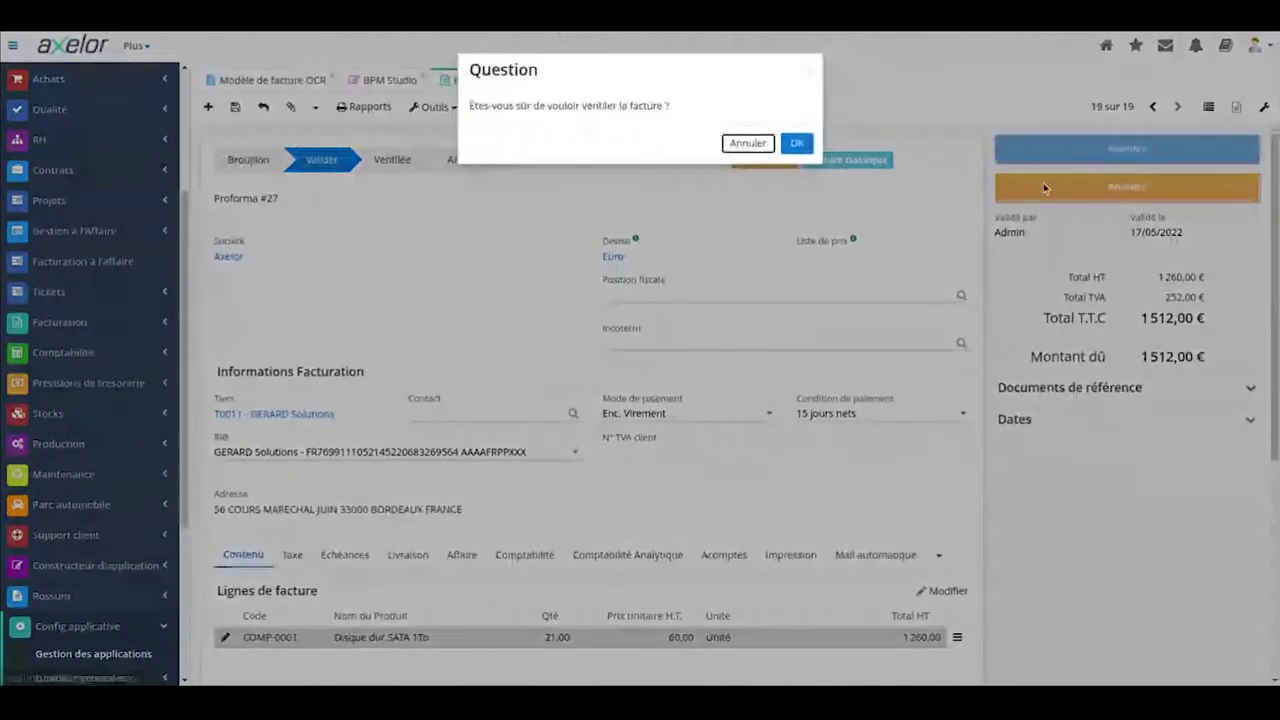
{"action": "key", "text": "Escape"}
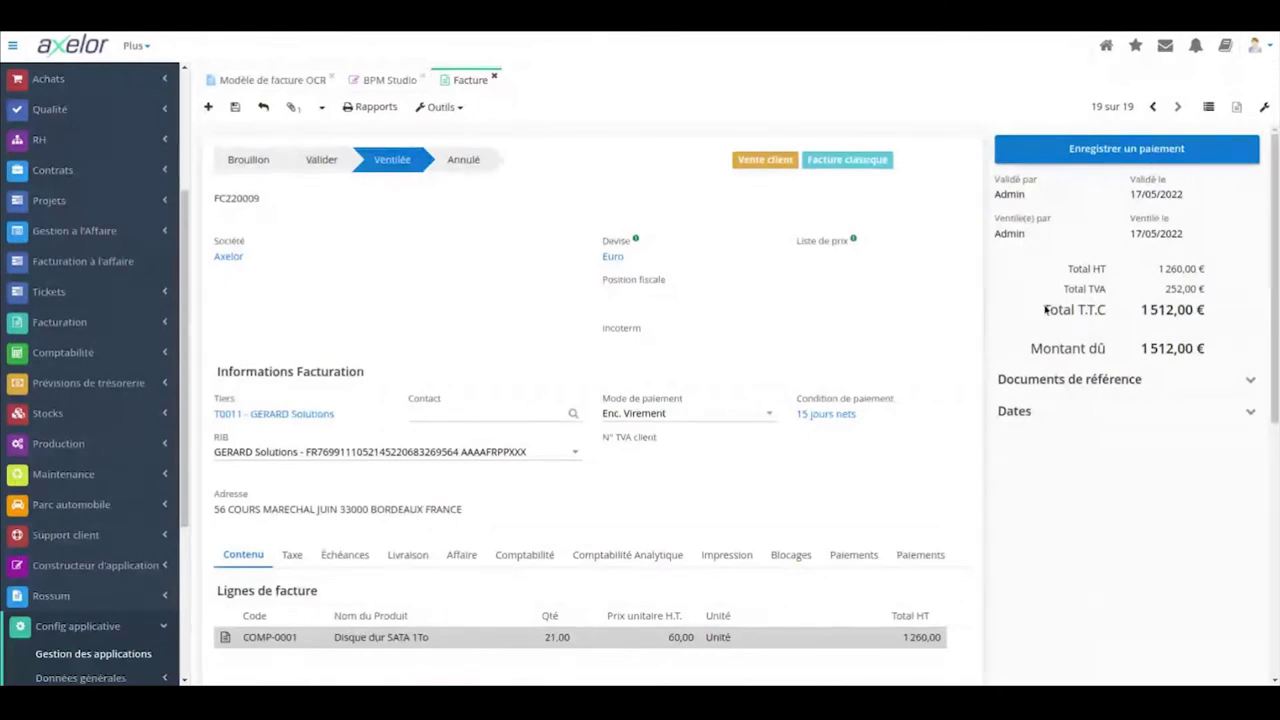
Step: Review the posted invoice's Total T.T.C and the details of its product line, and return to the Facturation model in BPM Studio
{"action": "left_click_drag", "start_coordinate": [1140, 310], "coordinate": [1206, 311]}
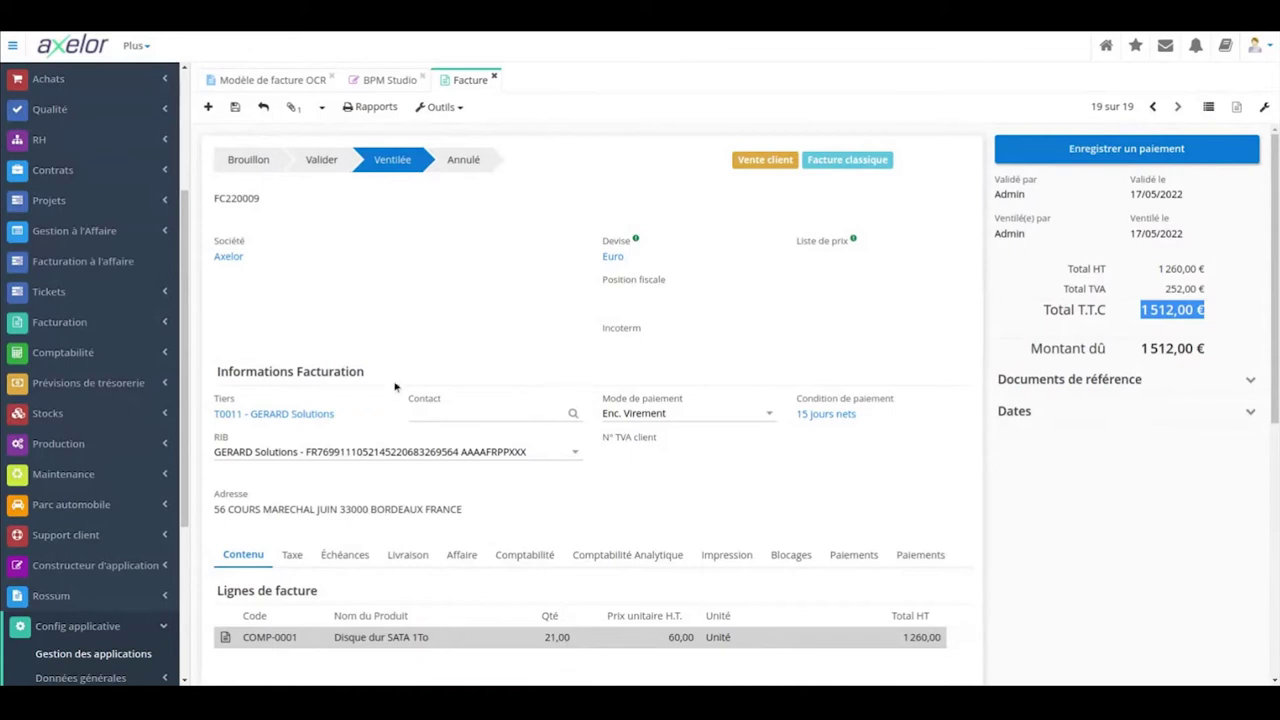
{"action": "left_click", "coordinate": [226, 638]}
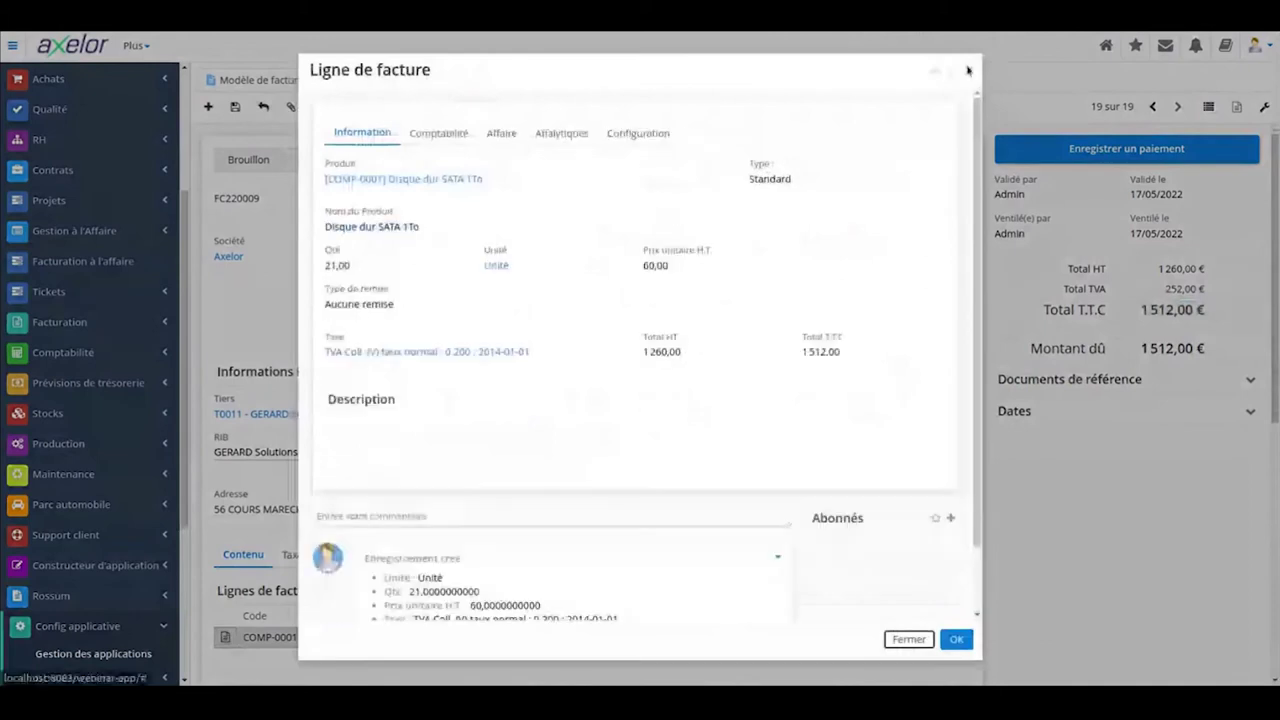
{"action": "key", "text": "Escape"}
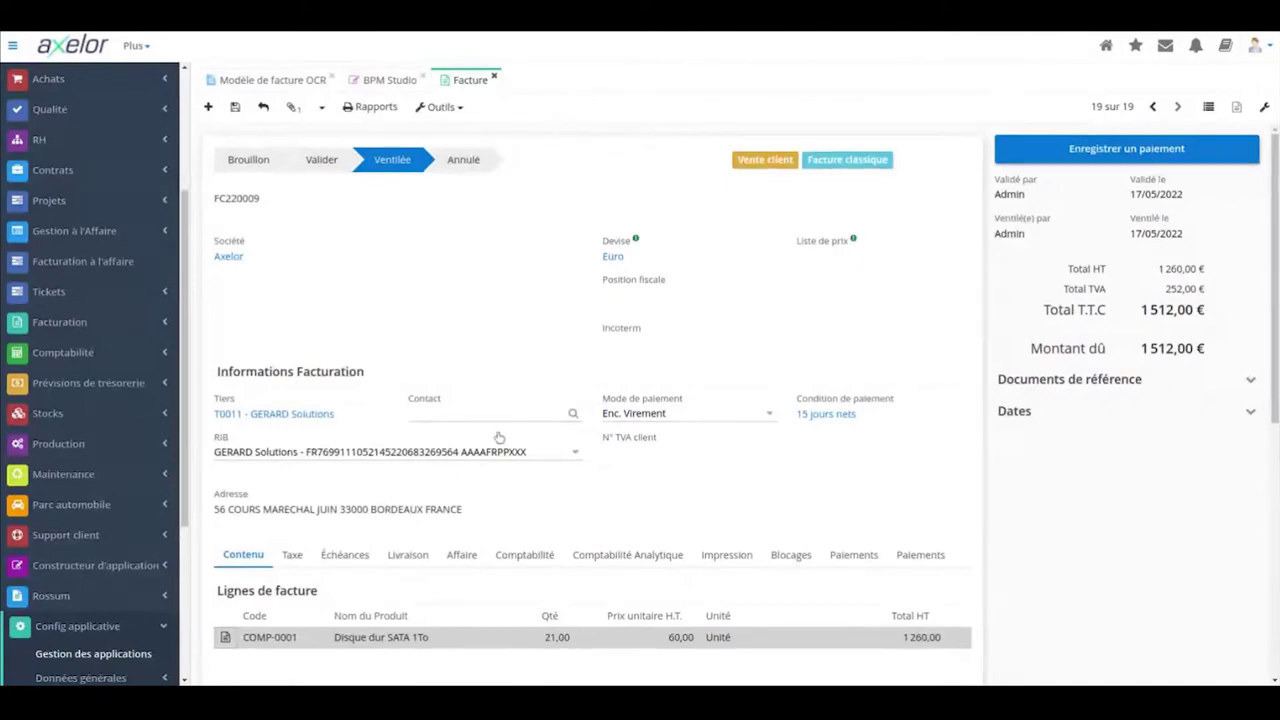
{"action": "left_click", "coordinate": [386, 84]}
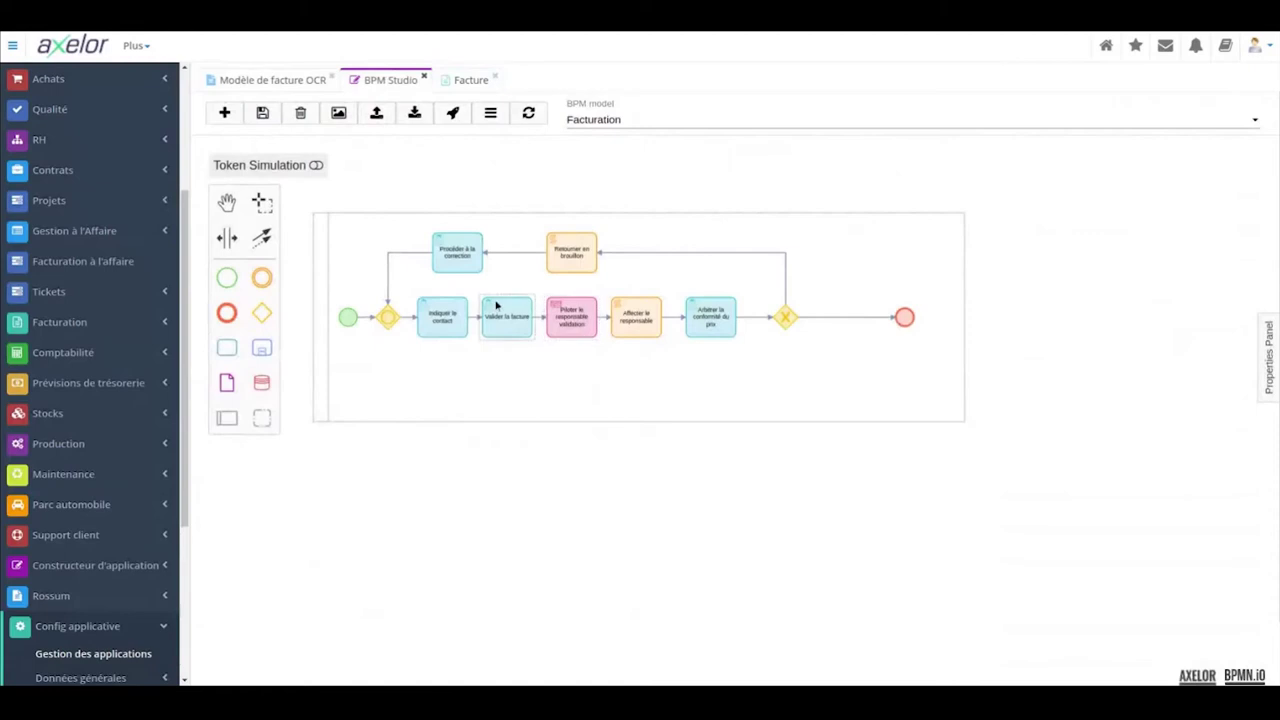
Step: Add a new task below Indiquer le contact in the Facturation diagram and append an exclusive gateway to it
{"action": "left_click", "coordinate": [227, 350]}
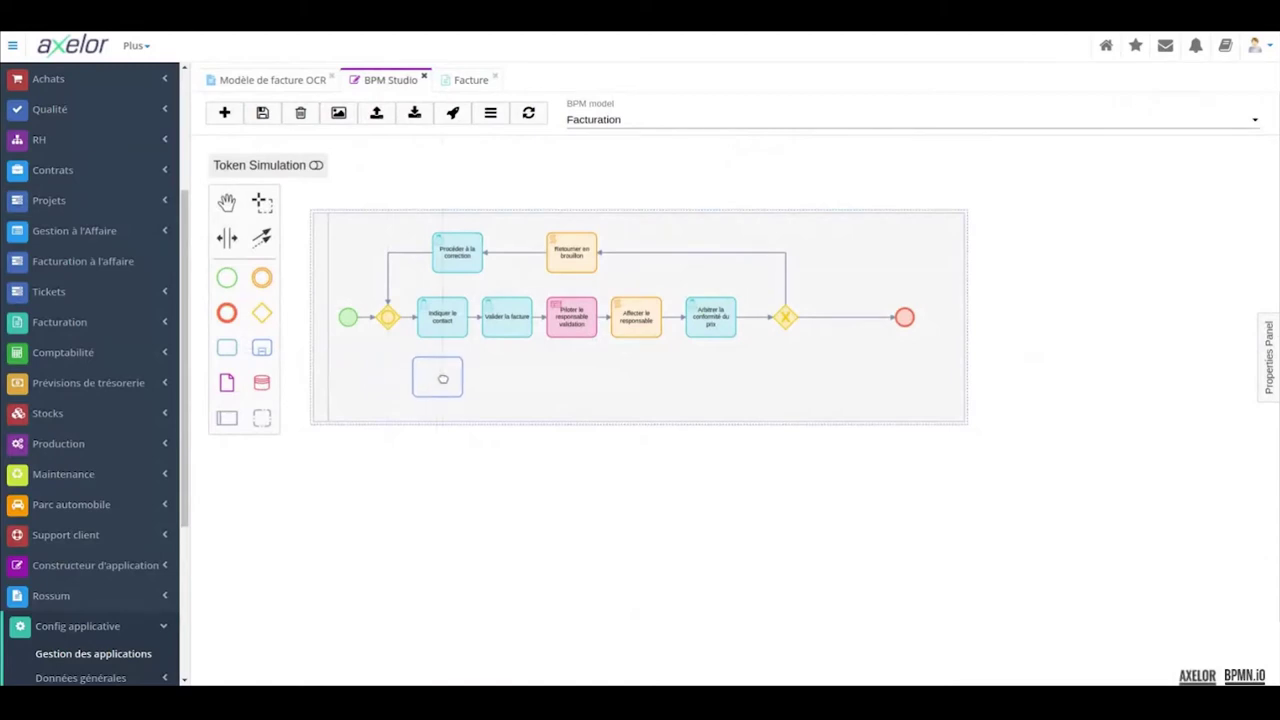
{"action": "left_click", "coordinate": [450, 379]}
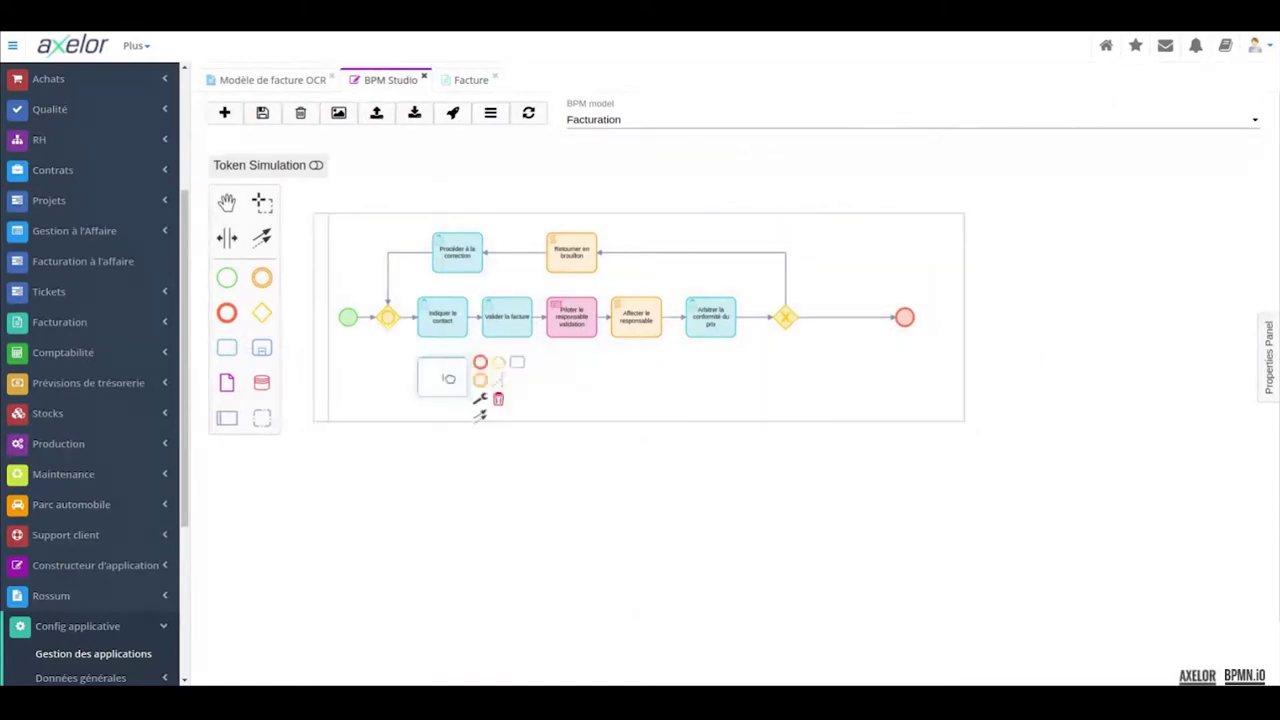
{"action": "left_click_drag", "start_coordinate": [498, 362], "coordinate": [507, 375]}
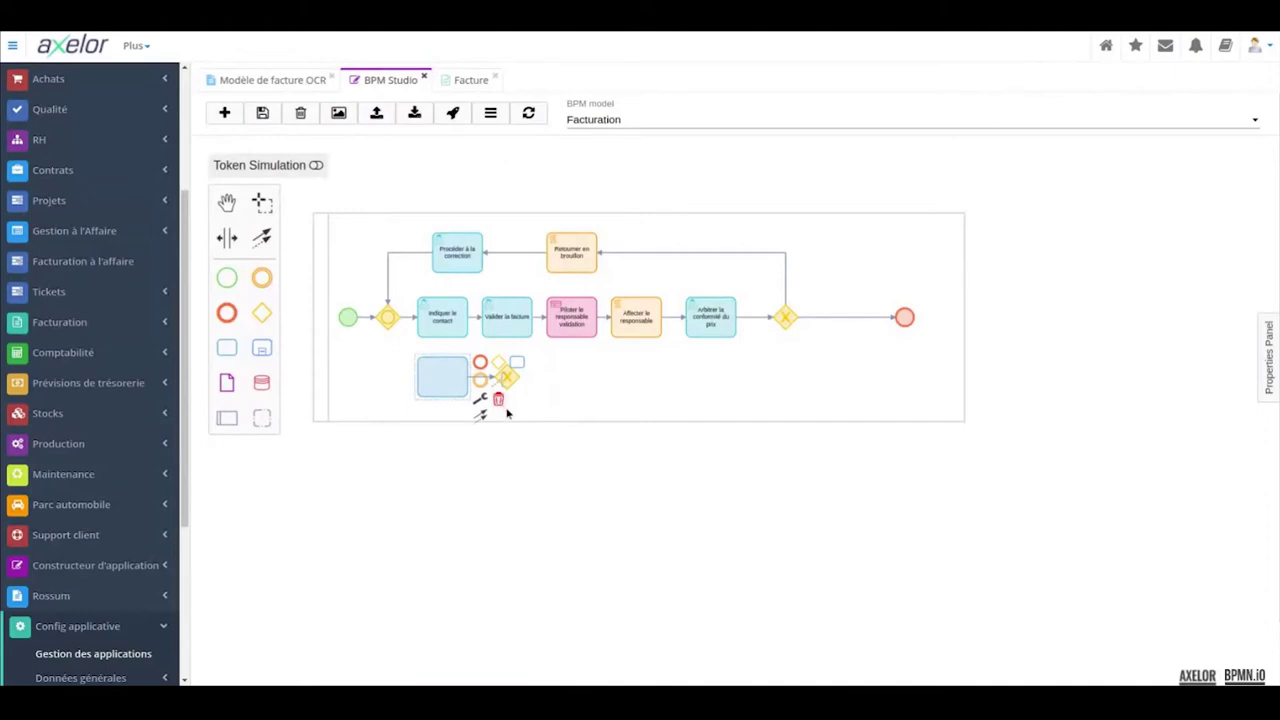
{"action": "scroll", "coordinate": [511, 494], "scroll_direction": "up", "scroll_amount": 3}
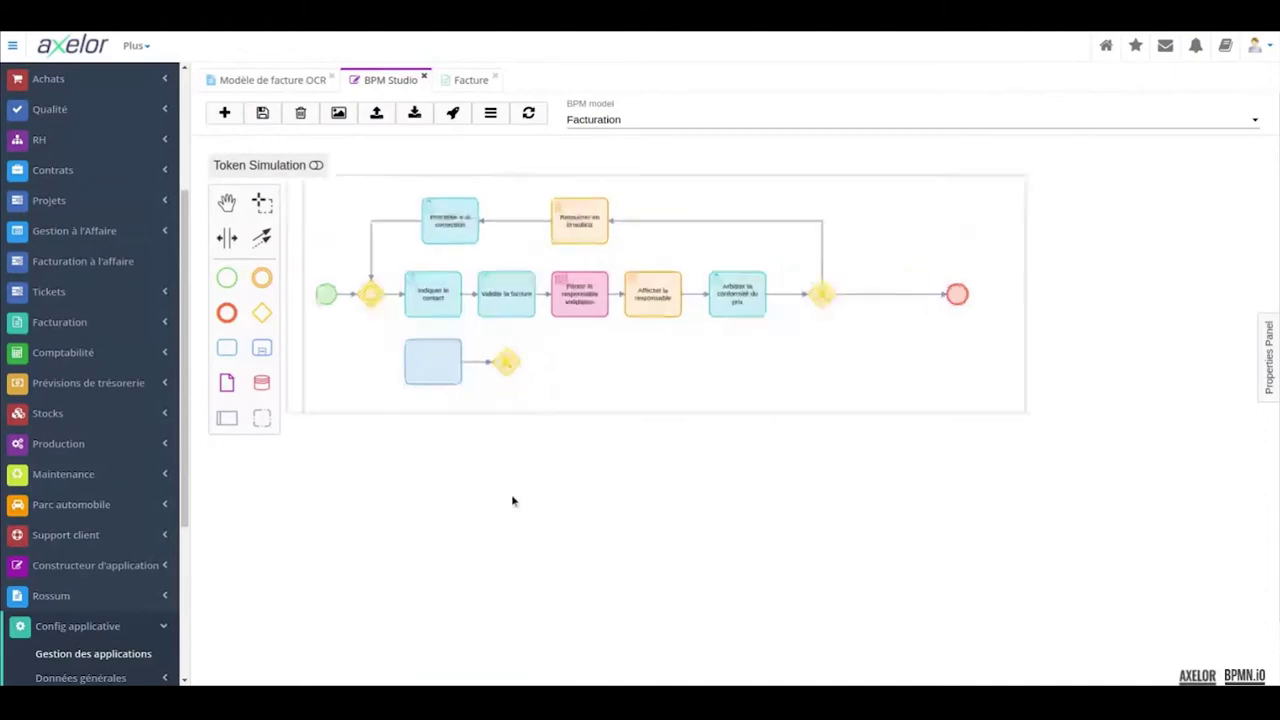
{"action": "left_click_drag", "start_coordinate": [574, 560], "coordinate": [552, 576]}
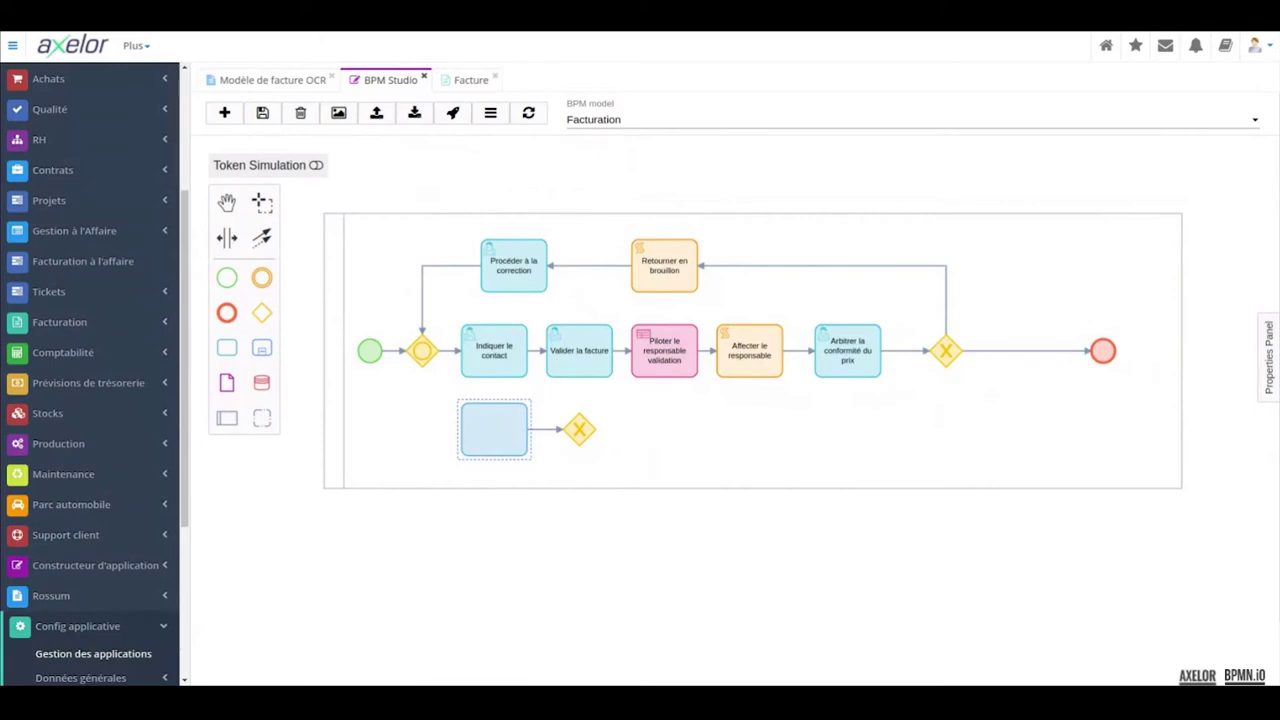
Step: Convert the new unnamed task to a User Task and assign it the button Générer avoir (createRefundBtn)
{"action": "left_click", "coordinate": [579, 430]}
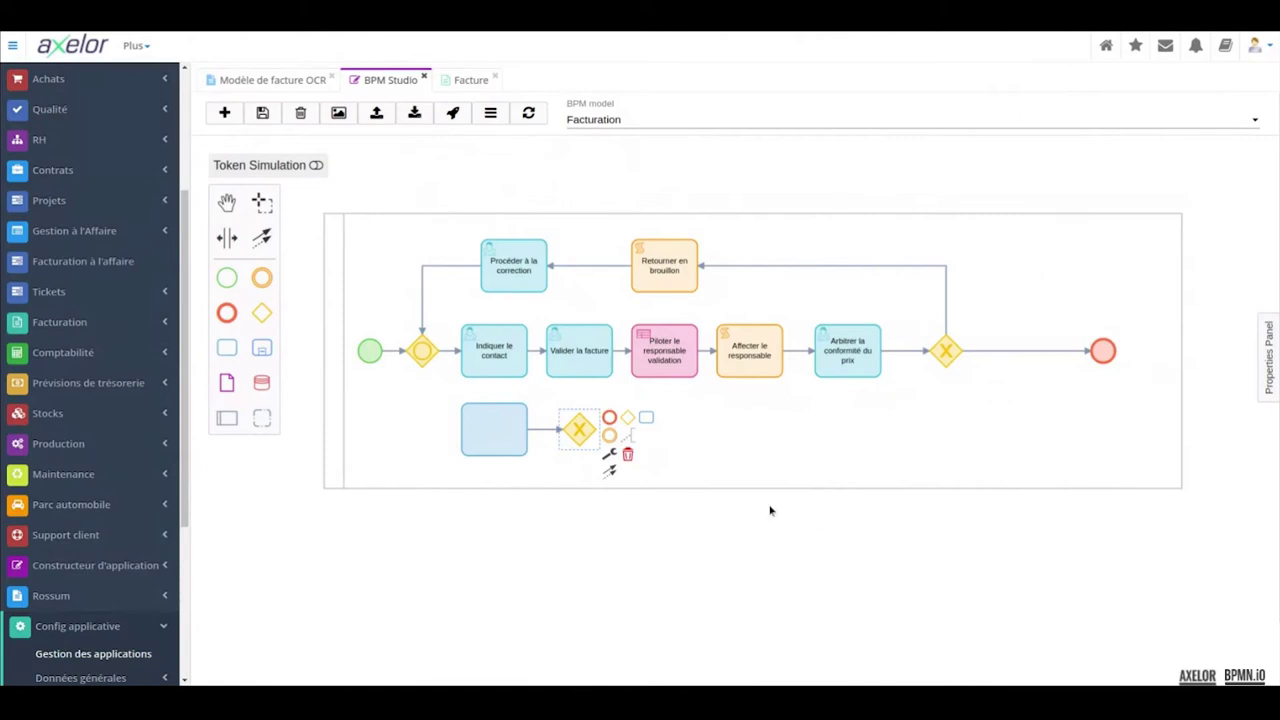
{"action": "left_click", "coordinate": [510, 438]}
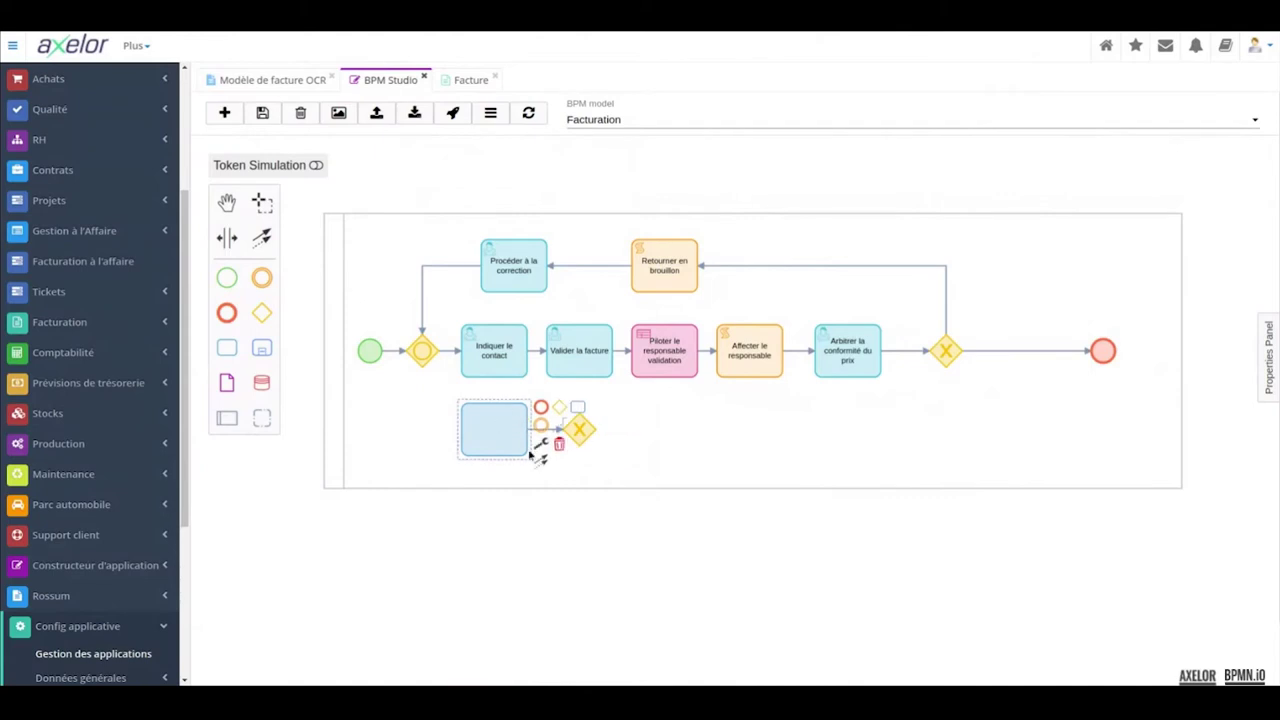
{"action": "left_click", "coordinate": [540, 446]}
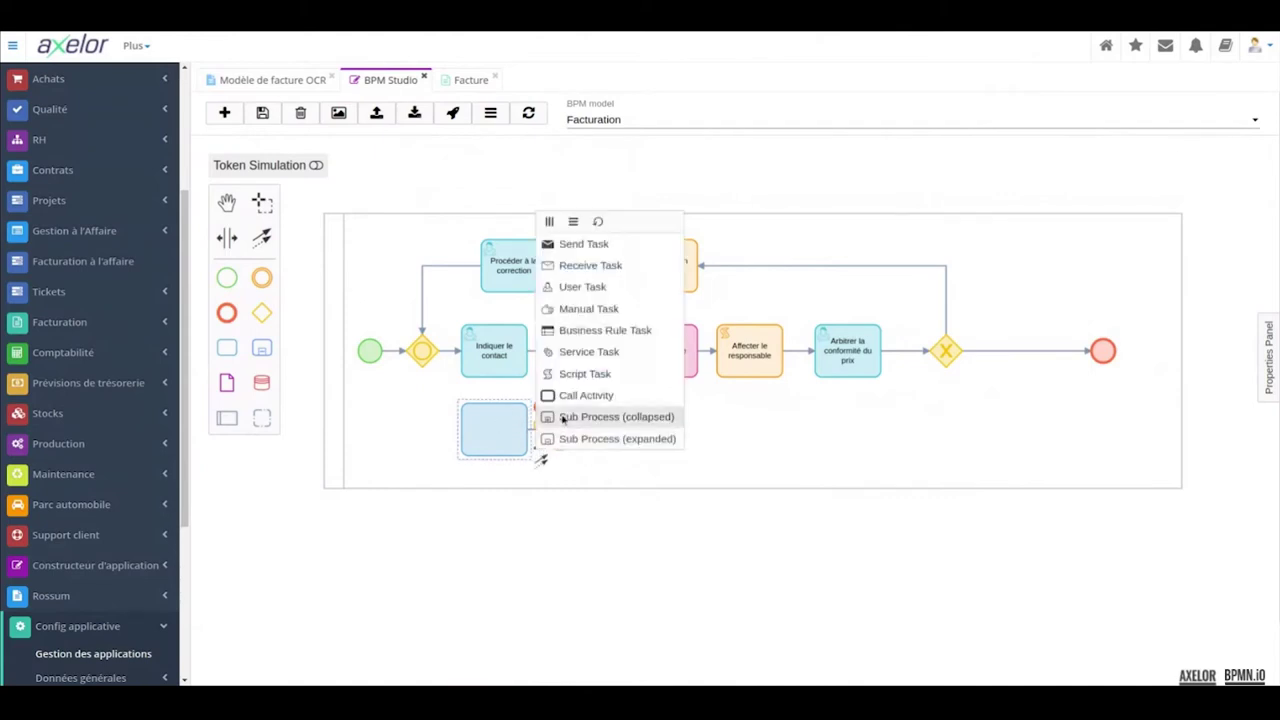
{"action": "left_click", "coordinate": [634, 287]}
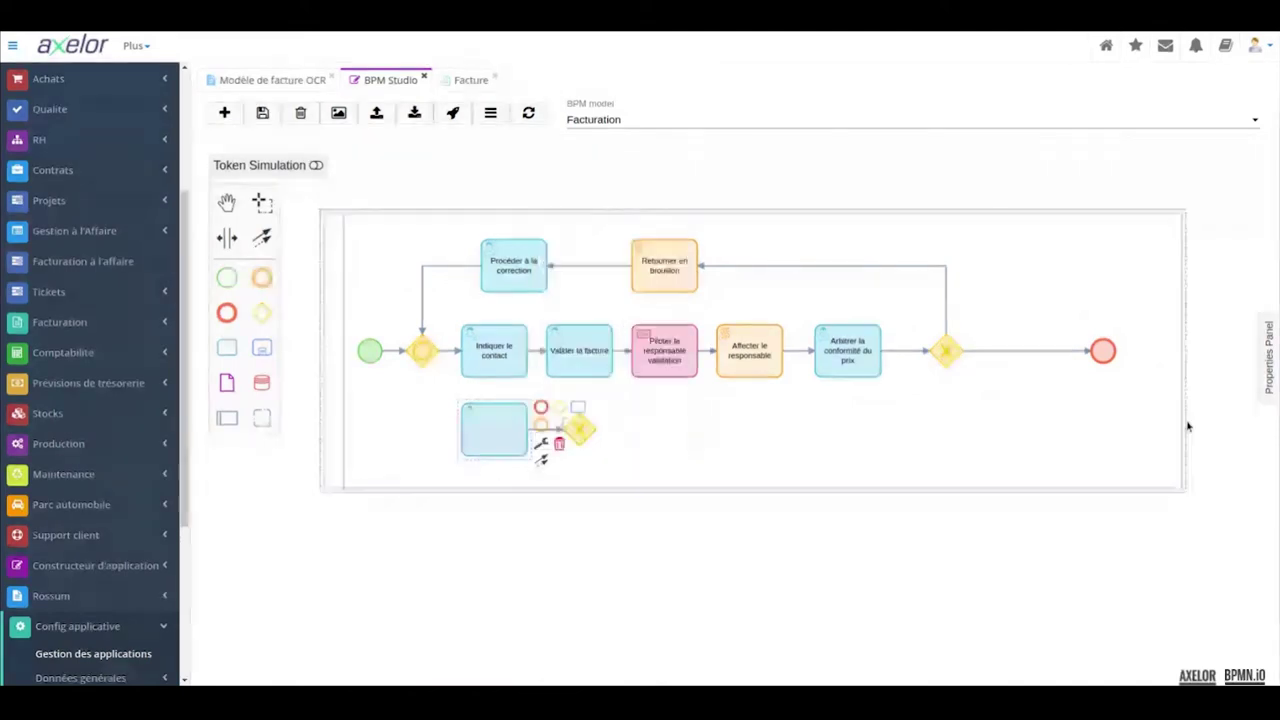
{"action": "left_click", "coordinate": [1267, 360]}
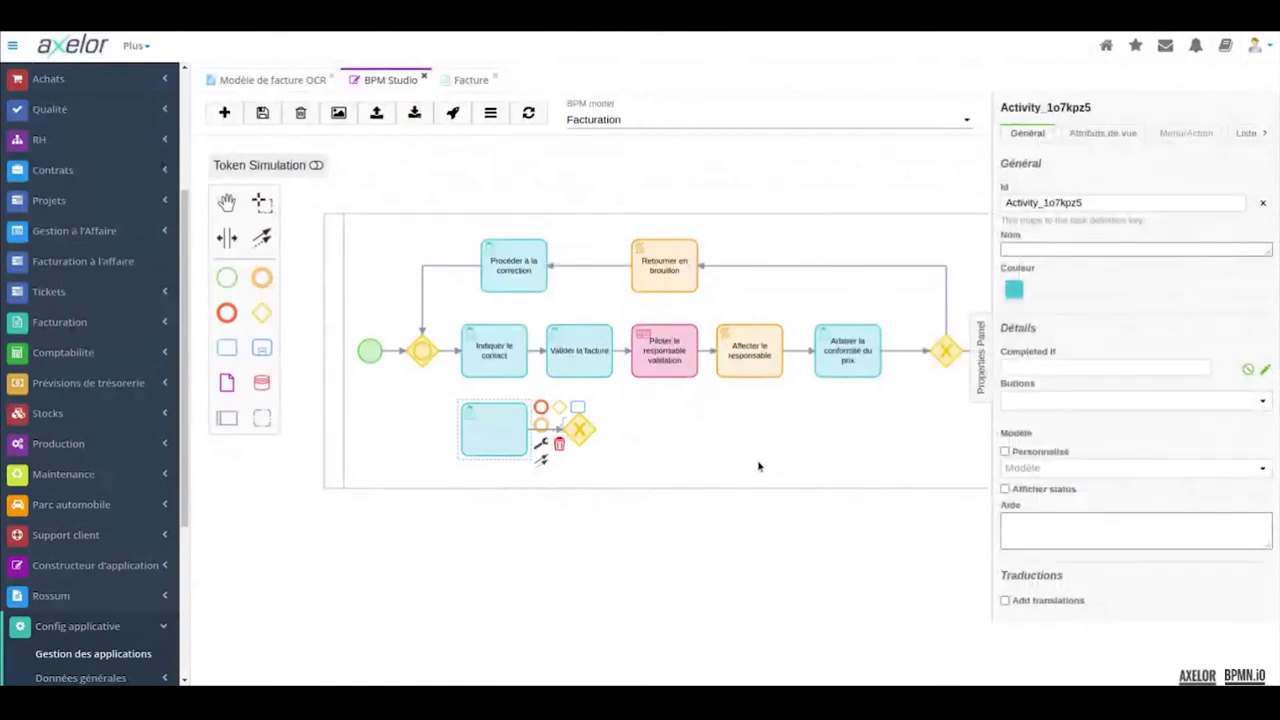
{"action": "left_click", "coordinate": [1056, 400]}
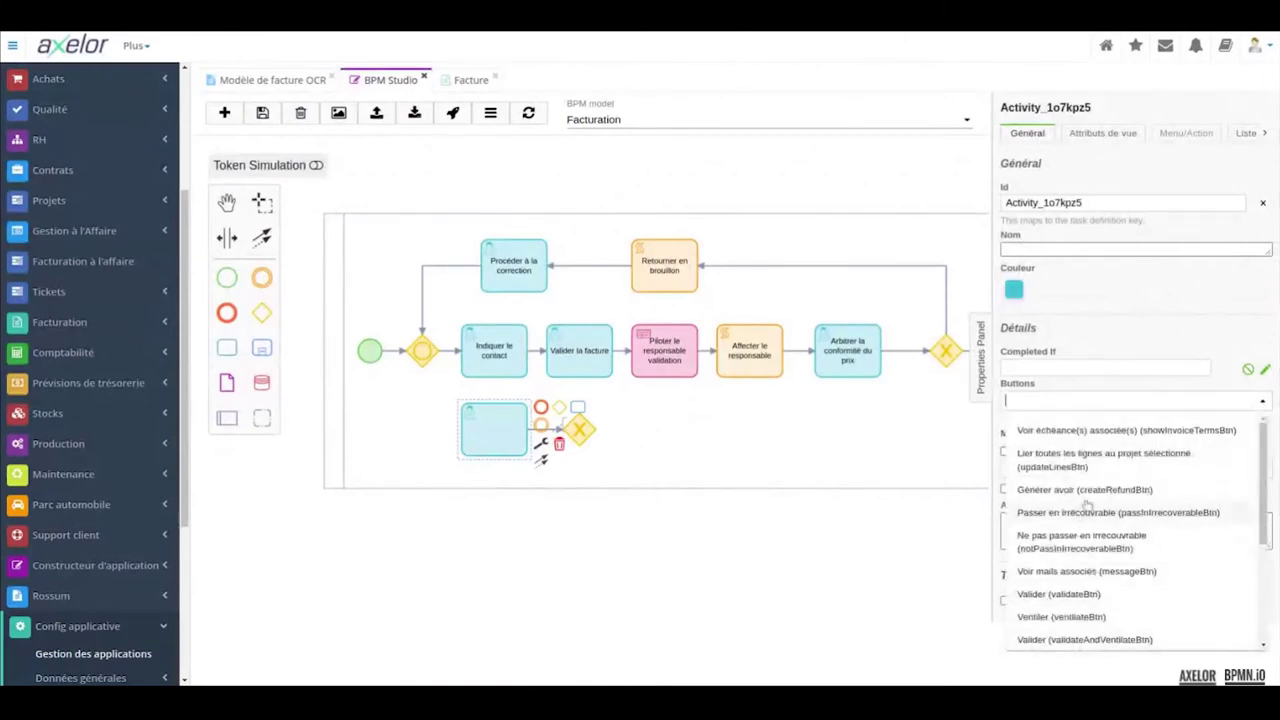
{"action": "left_click", "coordinate": [1090, 490]}
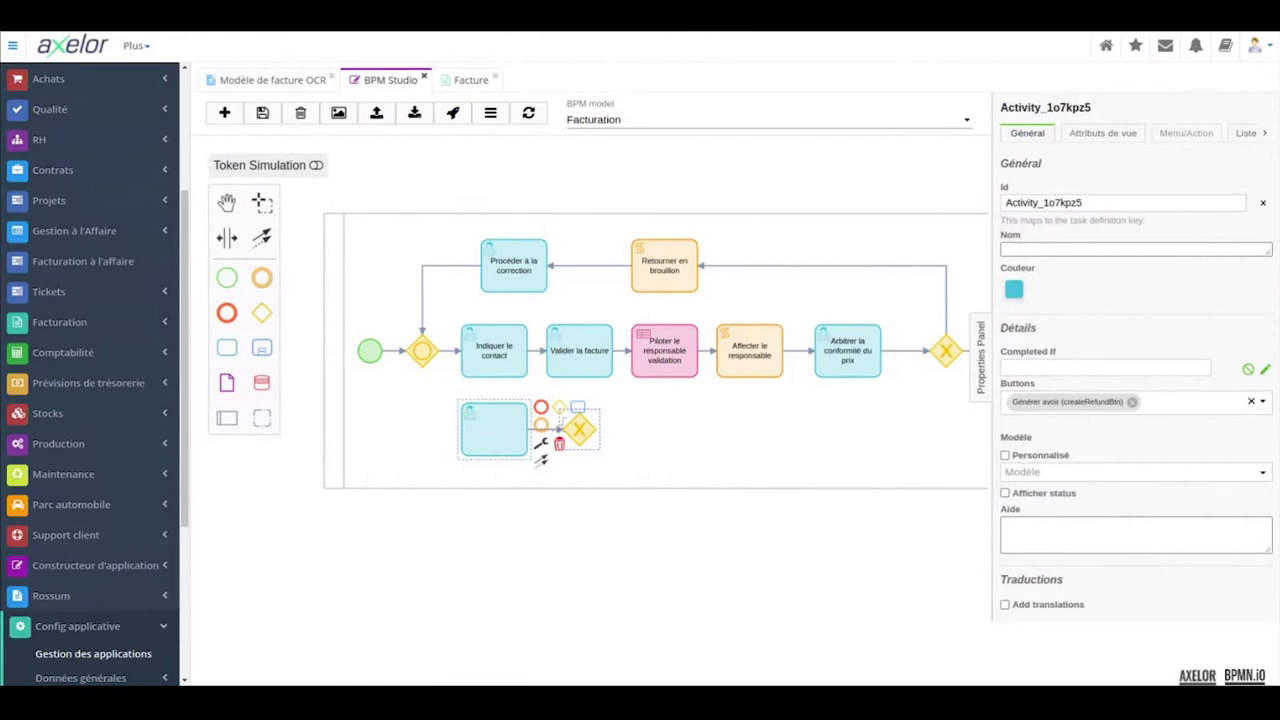
Step: Delete the unnamed task and its gateway from the Facturation diagram and hide the element properties
{"action": "left_click", "coordinate": [590, 422]}
{"action": "key", "text": "Delete"}
{"action": "key", "text": "Delete"}
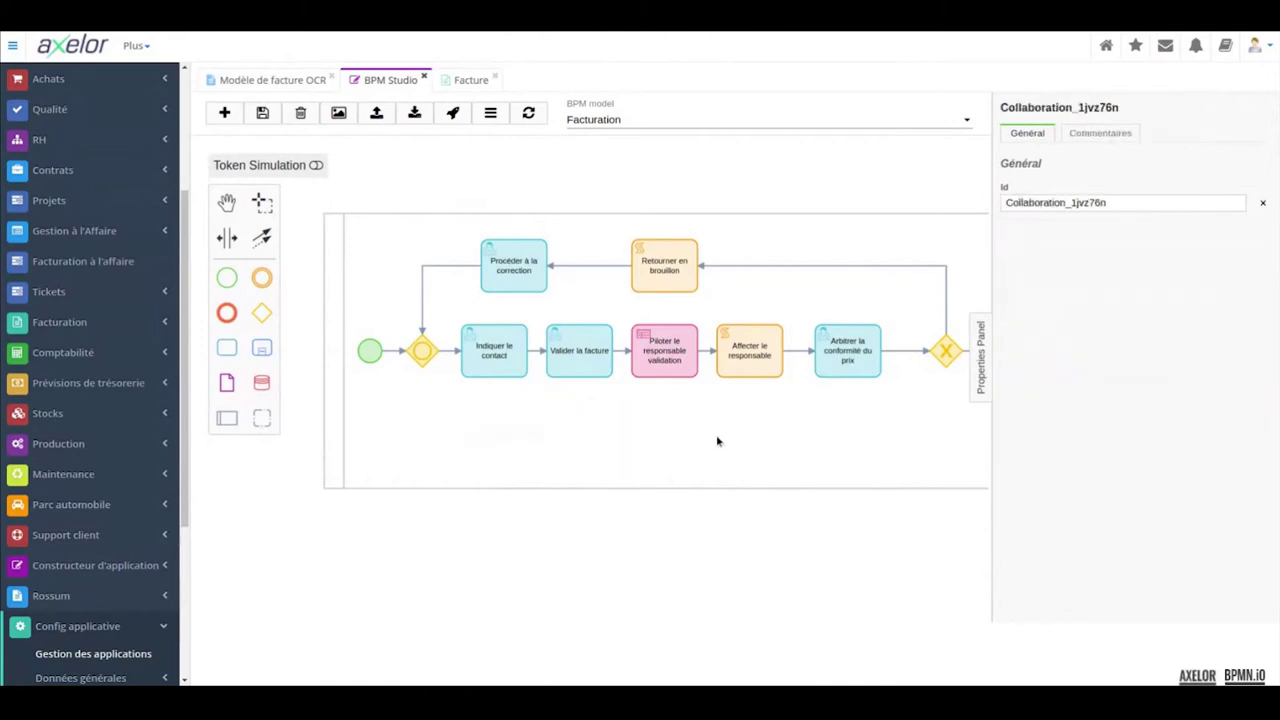
{"action": "left_click_drag", "start_coordinate": [700, 508], "coordinate": [620, 573]}
{"action": "left_click", "coordinate": [979, 380]}
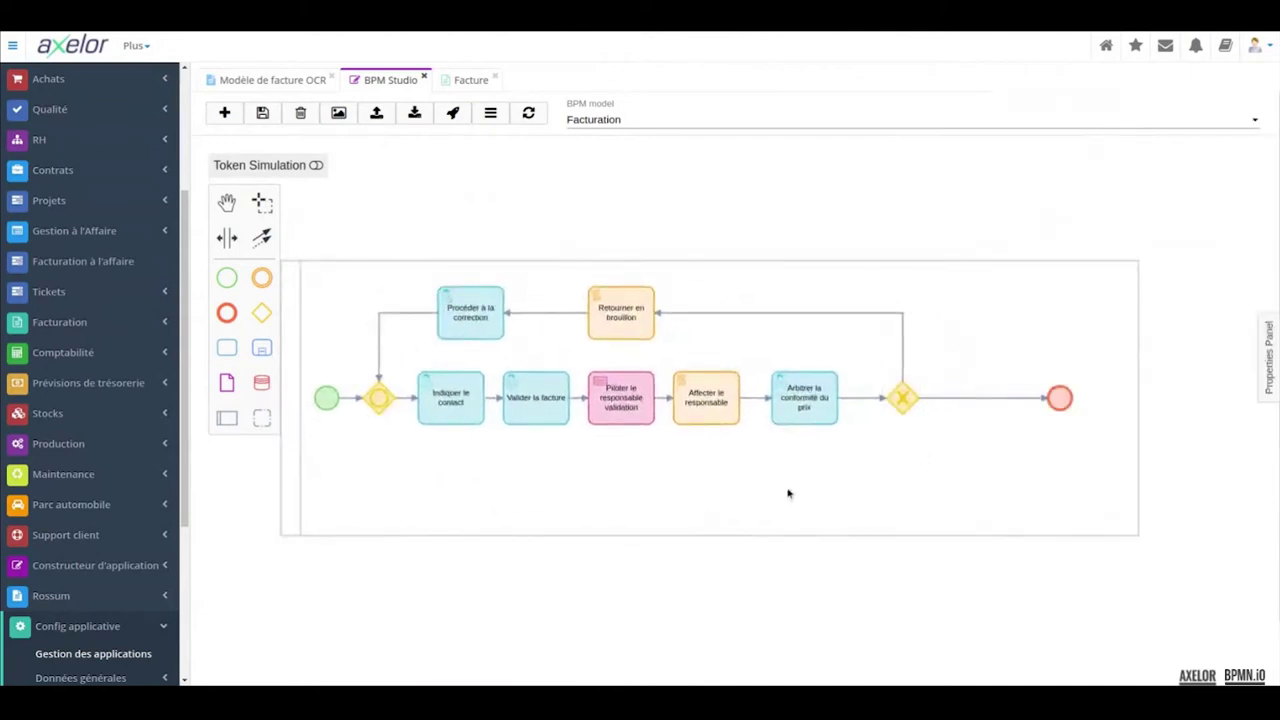
Step: Examine the Completed If expression of the Indiquer le contact task, including the operators for Contact (contactPartner), keeping n'est pas null
{"action": "left_click", "coordinate": [327, 399]}
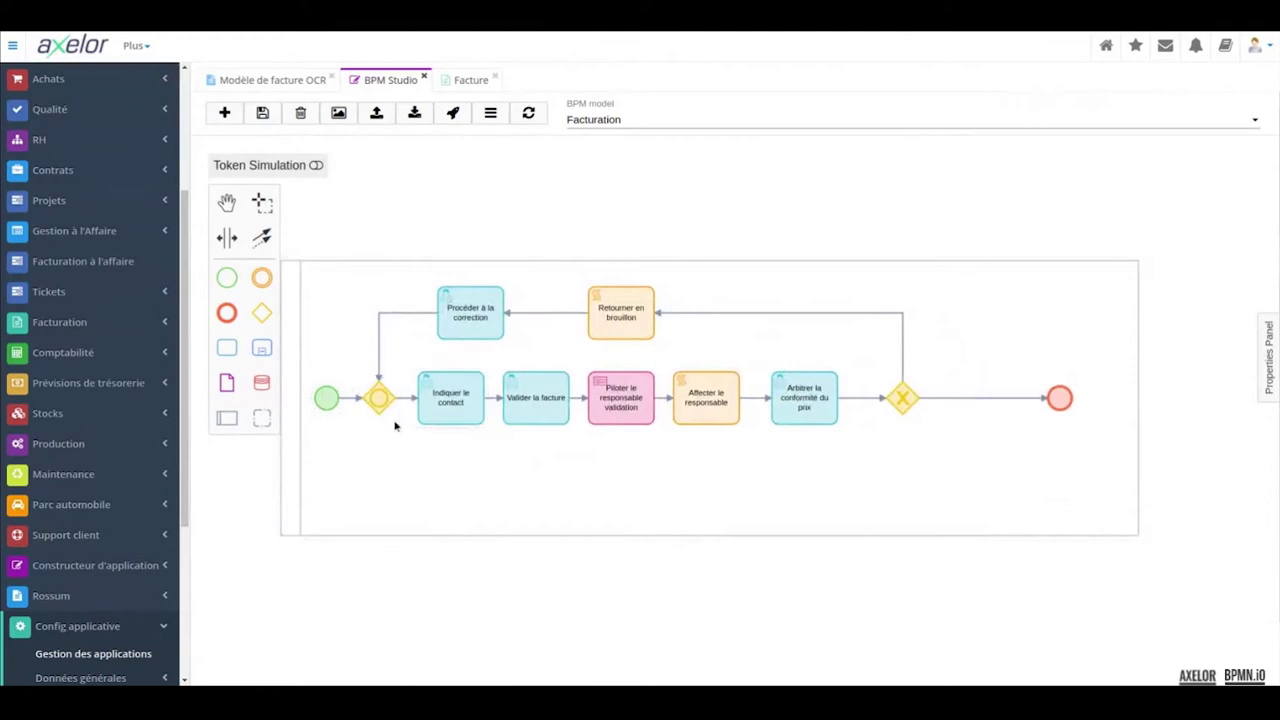
{"action": "left_click", "coordinate": [463, 414]}
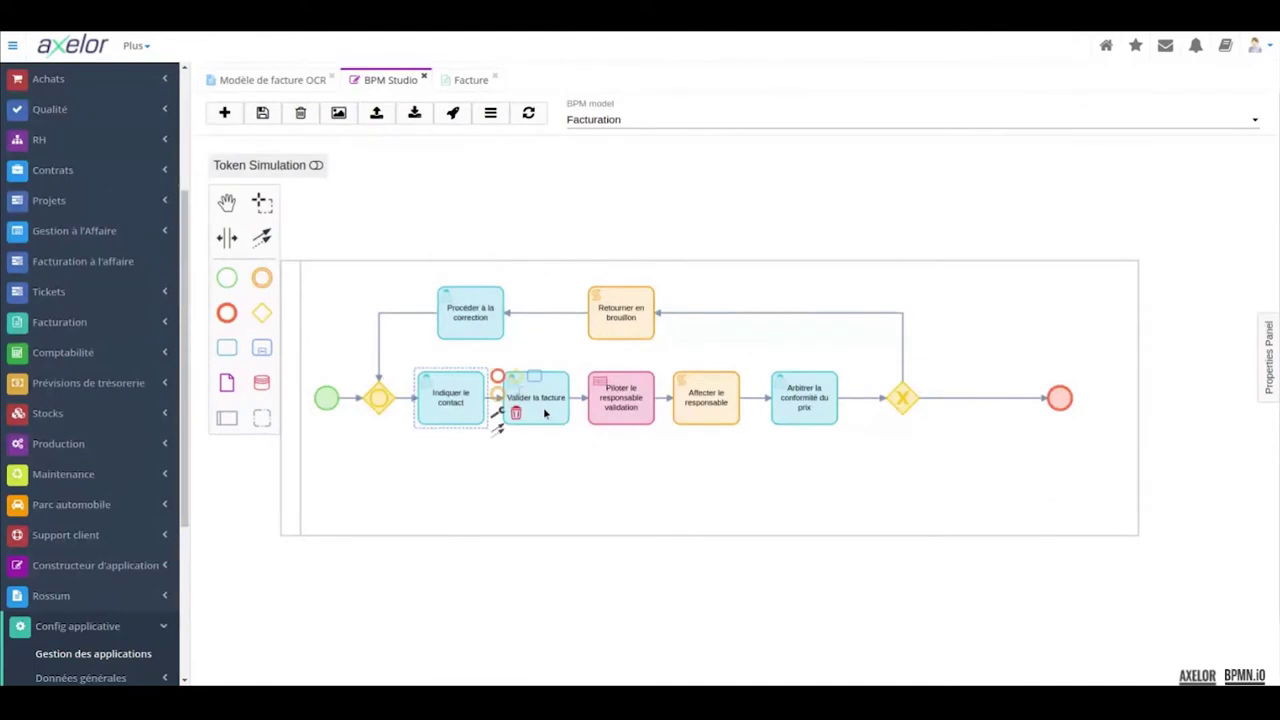
{"action": "left_click", "coordinate": [1268, 358]}
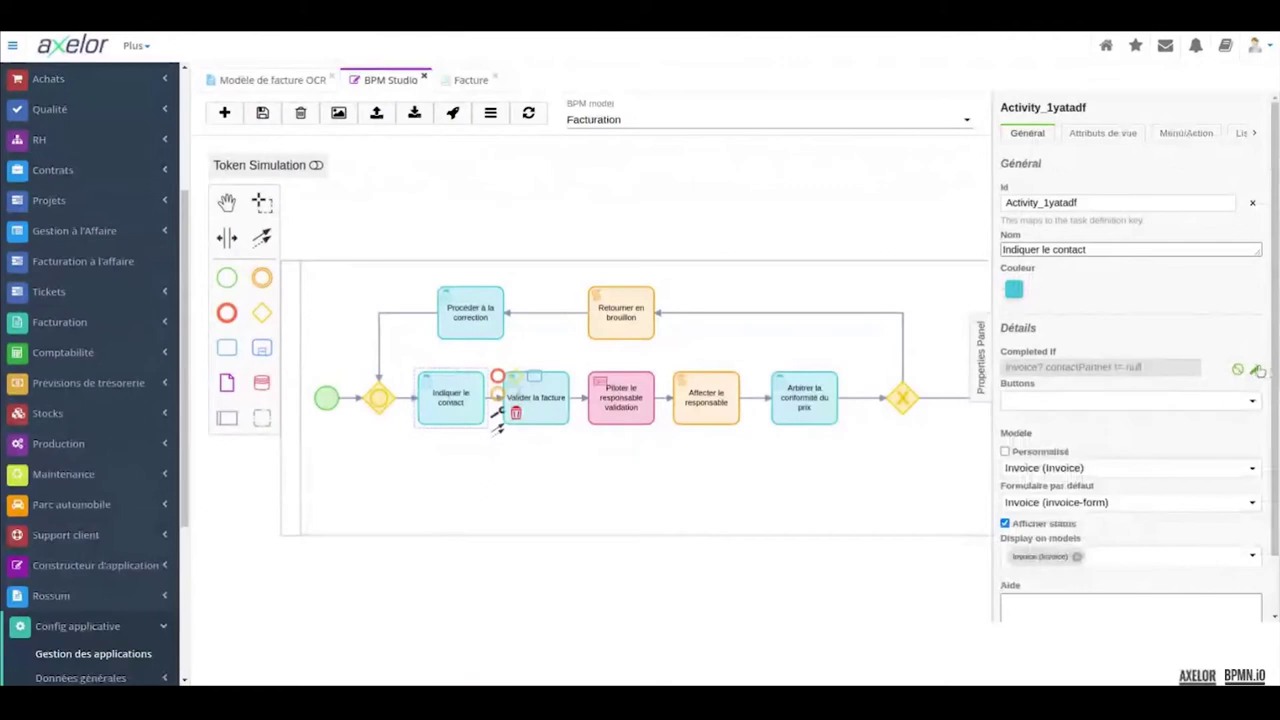
{"action": "left_click", "coordinate": [1257, 370]}
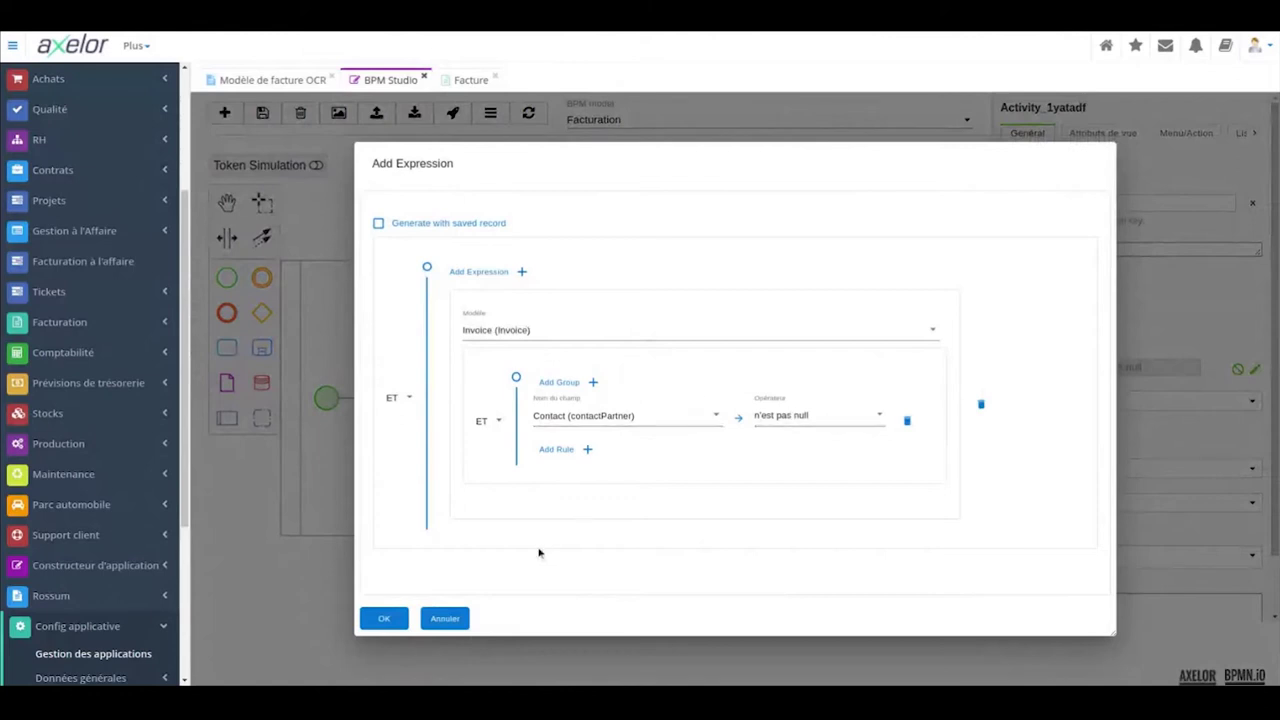
{"action": "left_click", "coordinate": [833, 422]}
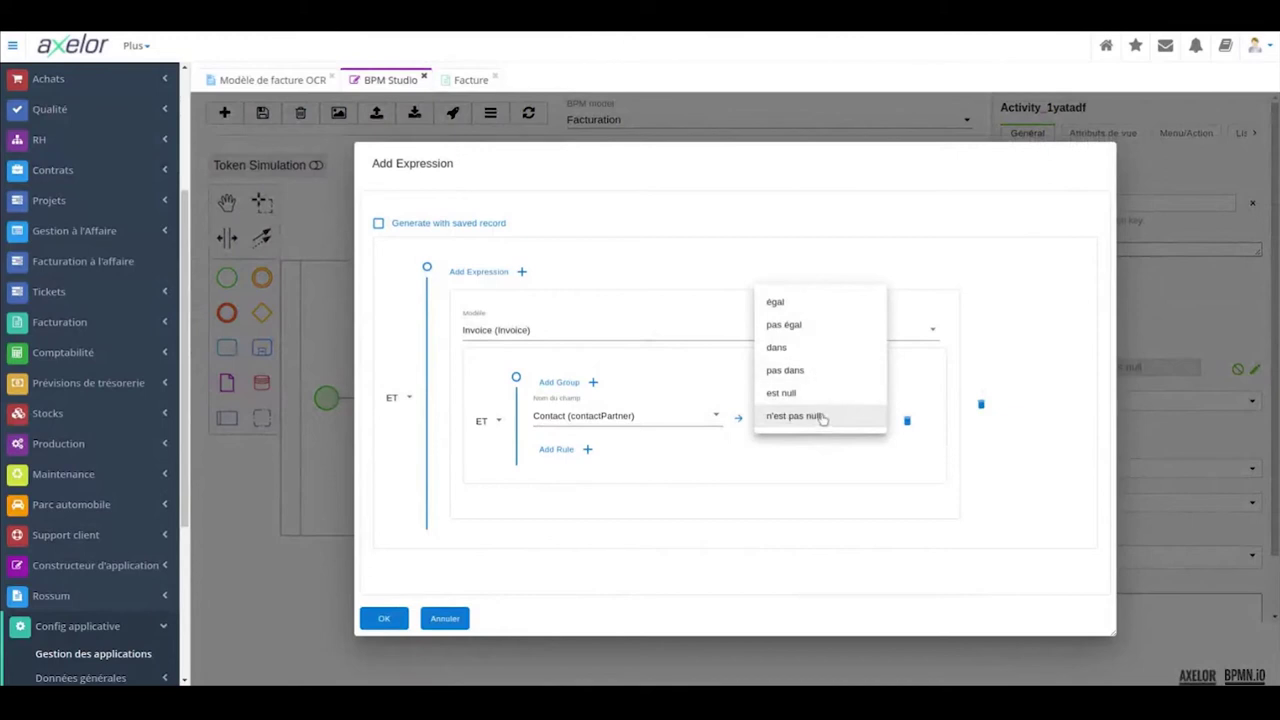
{"action": "left_click", "coordinate": [822, 416]}
{"action": "left_click", "coordinate": [384, 618]}
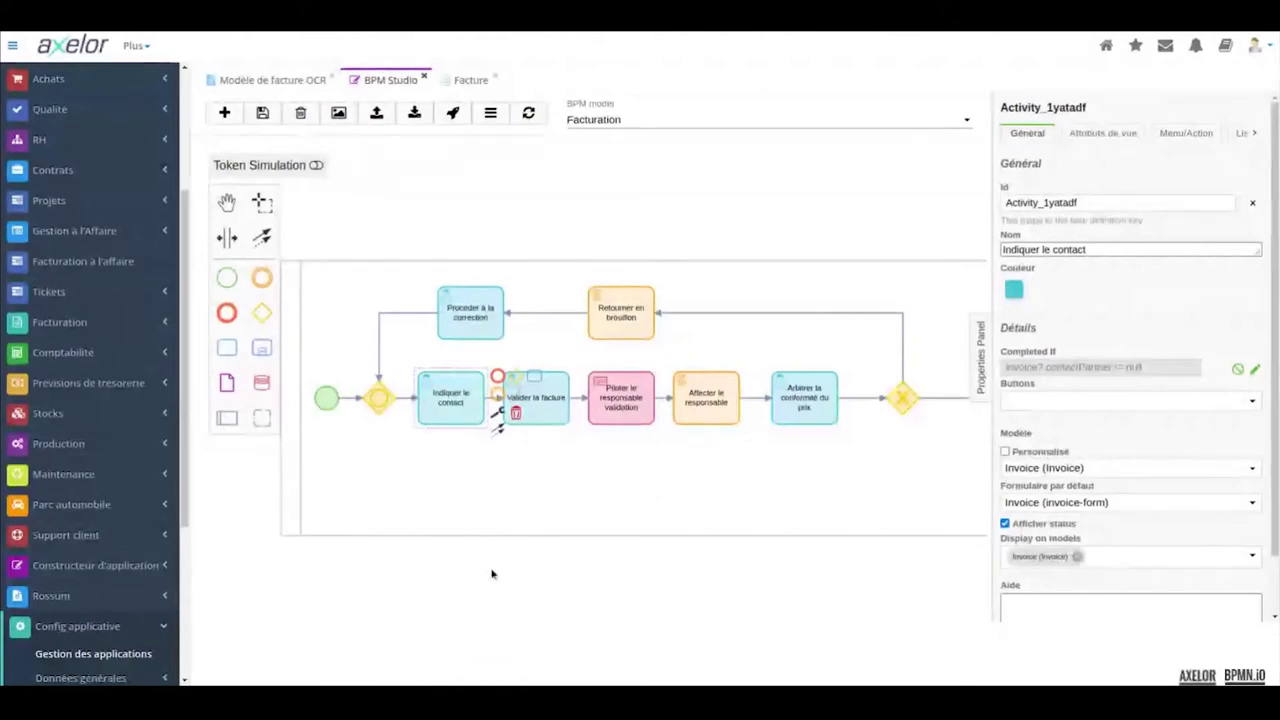
Step: Check the properties of Valider la facture and Piloter le responsable validation, and open the latter's linked Validation facture decision table
{"action": "left_click", "coordinate": [520, 476]}
{"action": "left_click", "coordinate": [520, 410]}
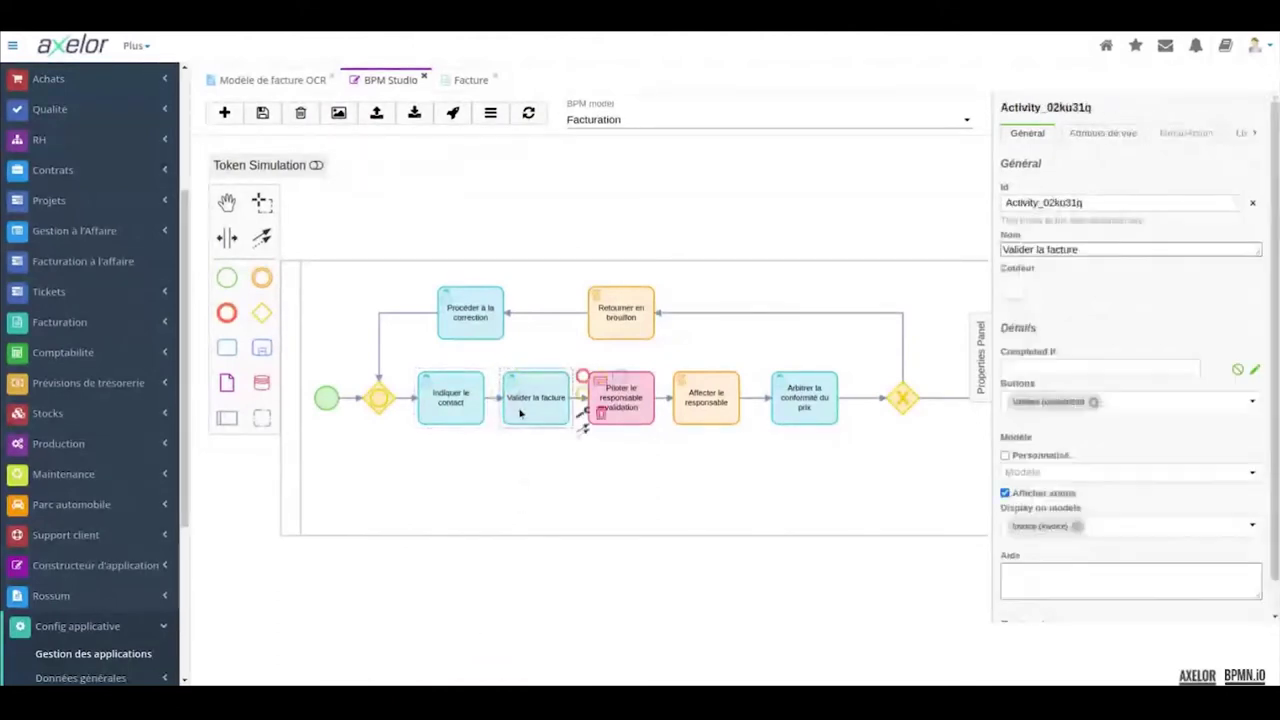
{"action": "left_click", "coordinate": [654, 503]}
{"action": "left_click", "coordinate": [629, 420]}
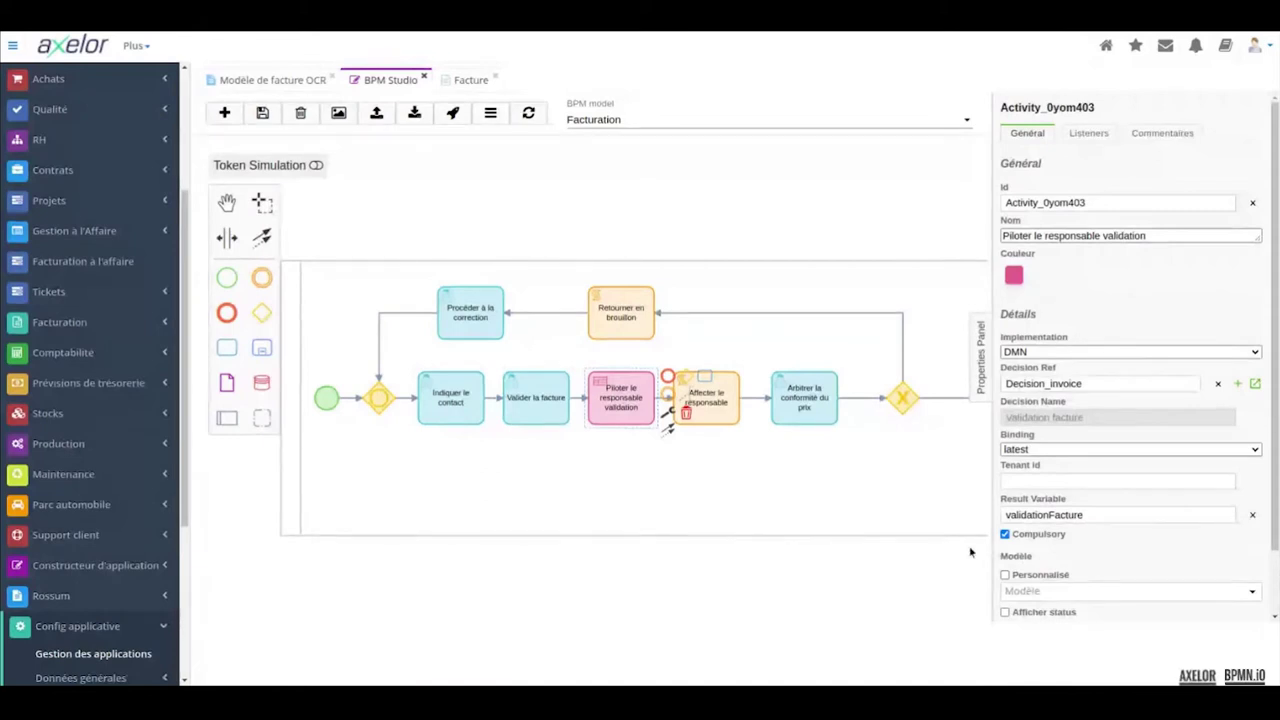
{"action": "left_click", "coordinate": [1255, 385]}
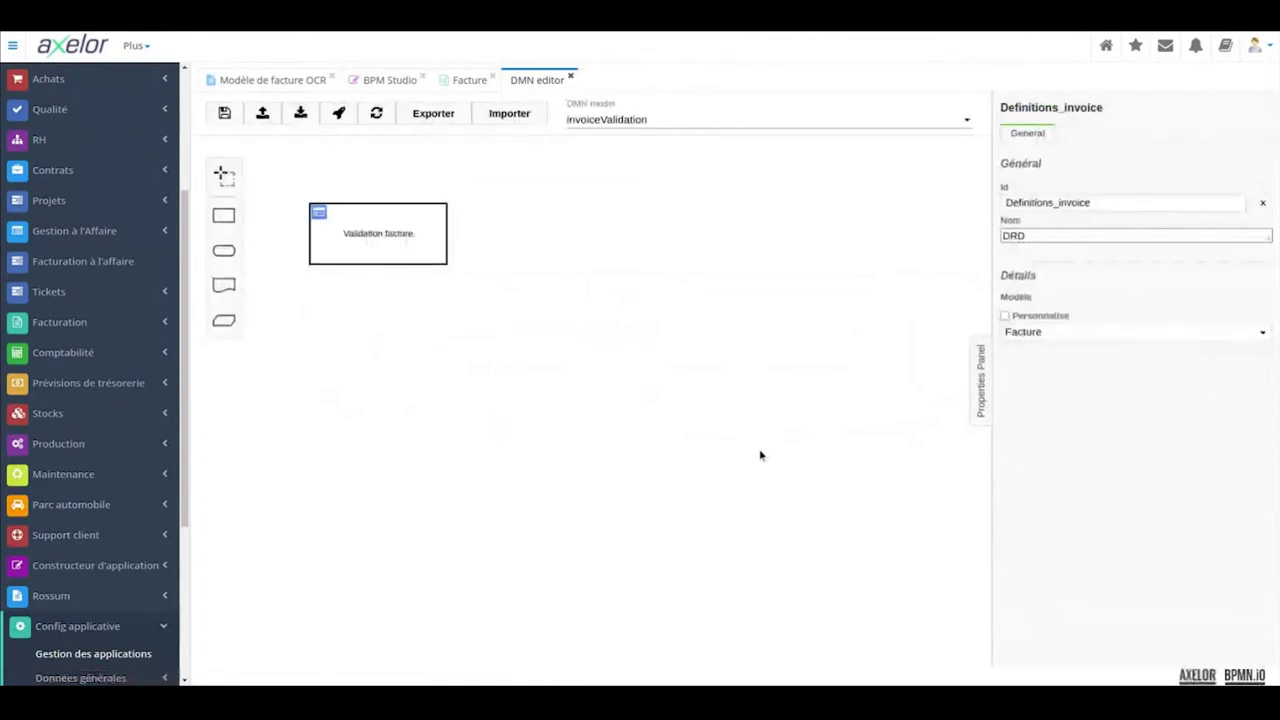
{"action": "left_click", "coordinate": [319, 212]}
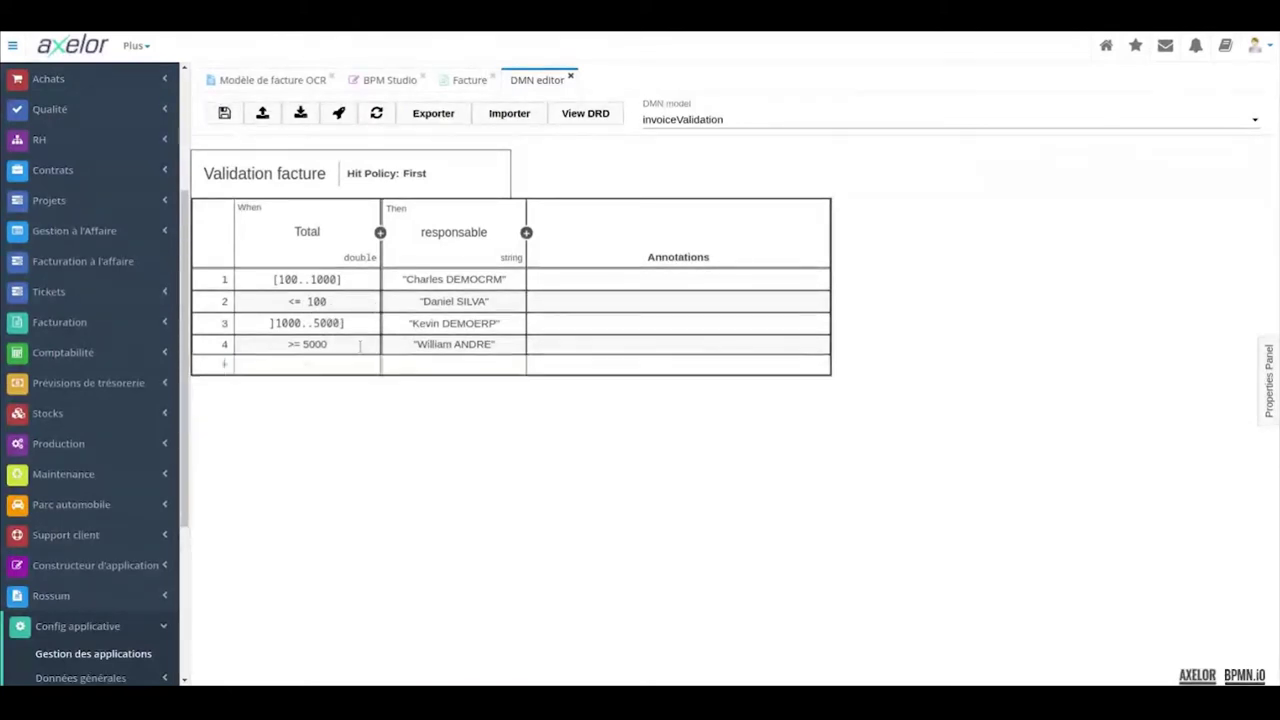
Step: Clear the Total condition of row 4 in the Validation facture decision table, with the cell properties shown
{"action": "left_click", "coordinate": [1272, 405]}
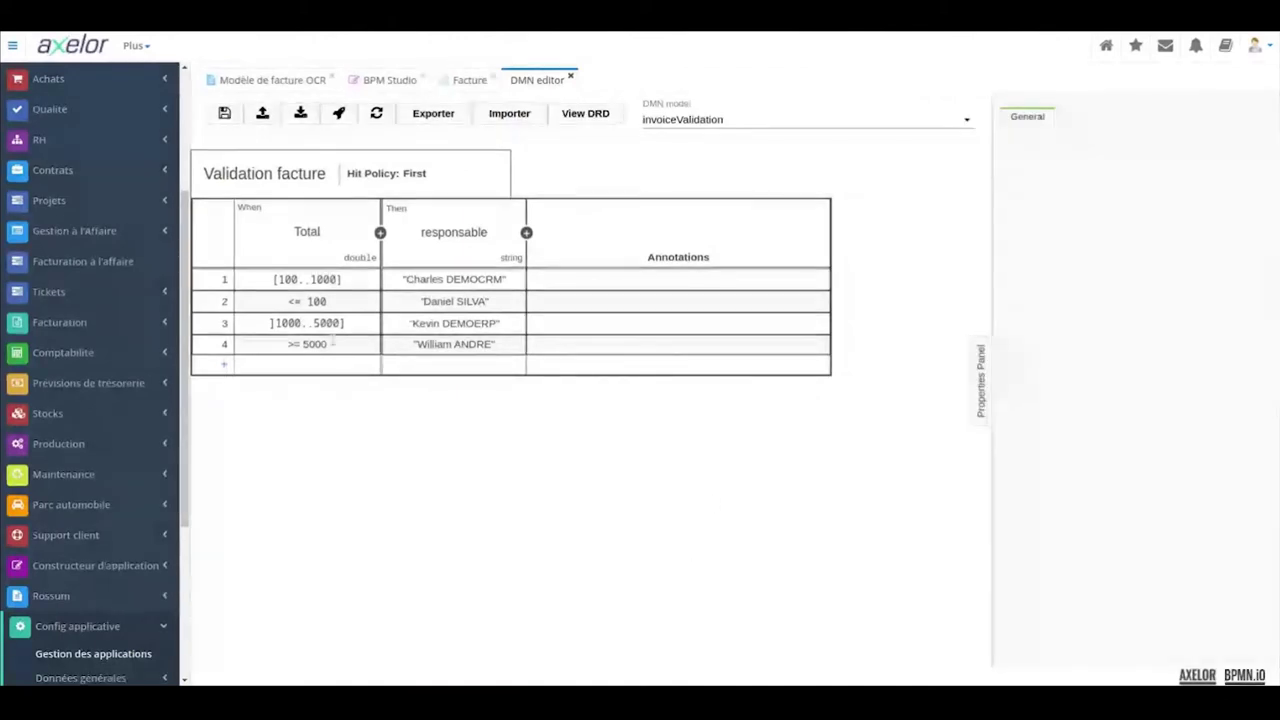
{"action": "left_click", "coordinate": [330, 323]}
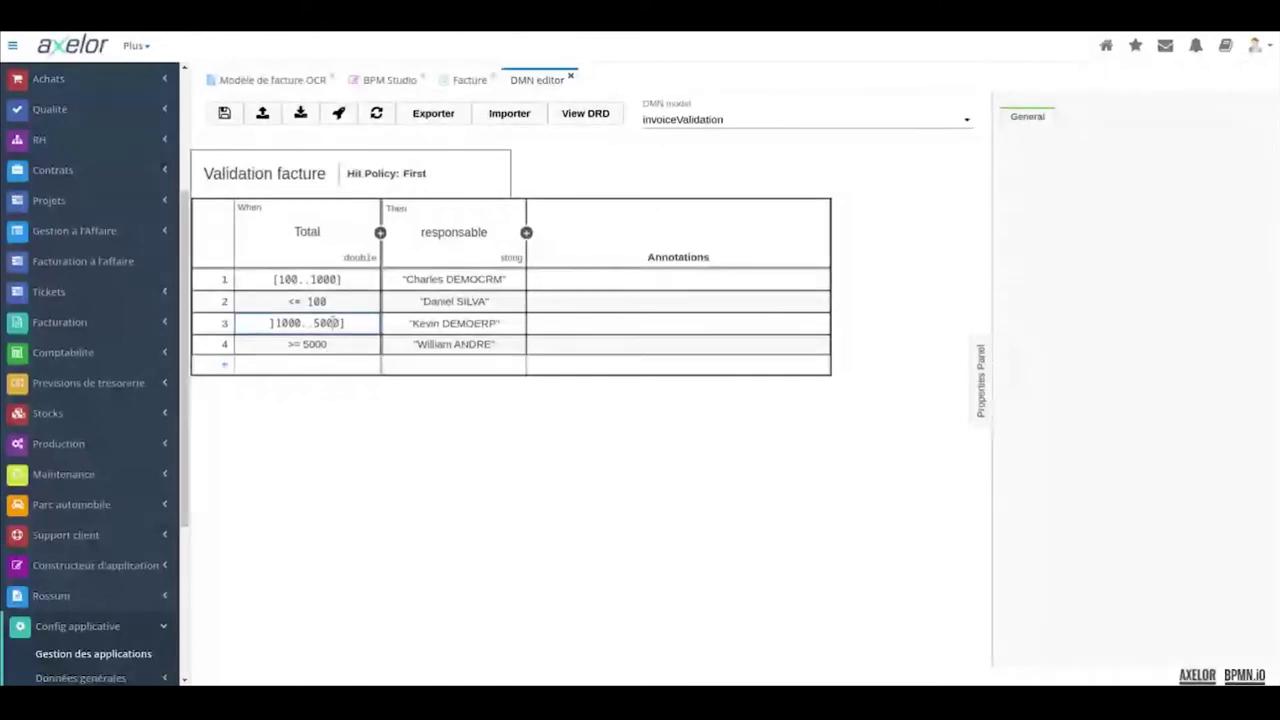
{"action": "left_click", "coordinate": [346, 344]}
{"action": "key", "text": "ctrl+a"}
{"action": "key", "text": "BackSpace"}
Step: Change the Total condition of row 3 to a Comparaison of type Greater or equals with the value 1000
{"action": "left_click", "coordinate": [347, 323]}
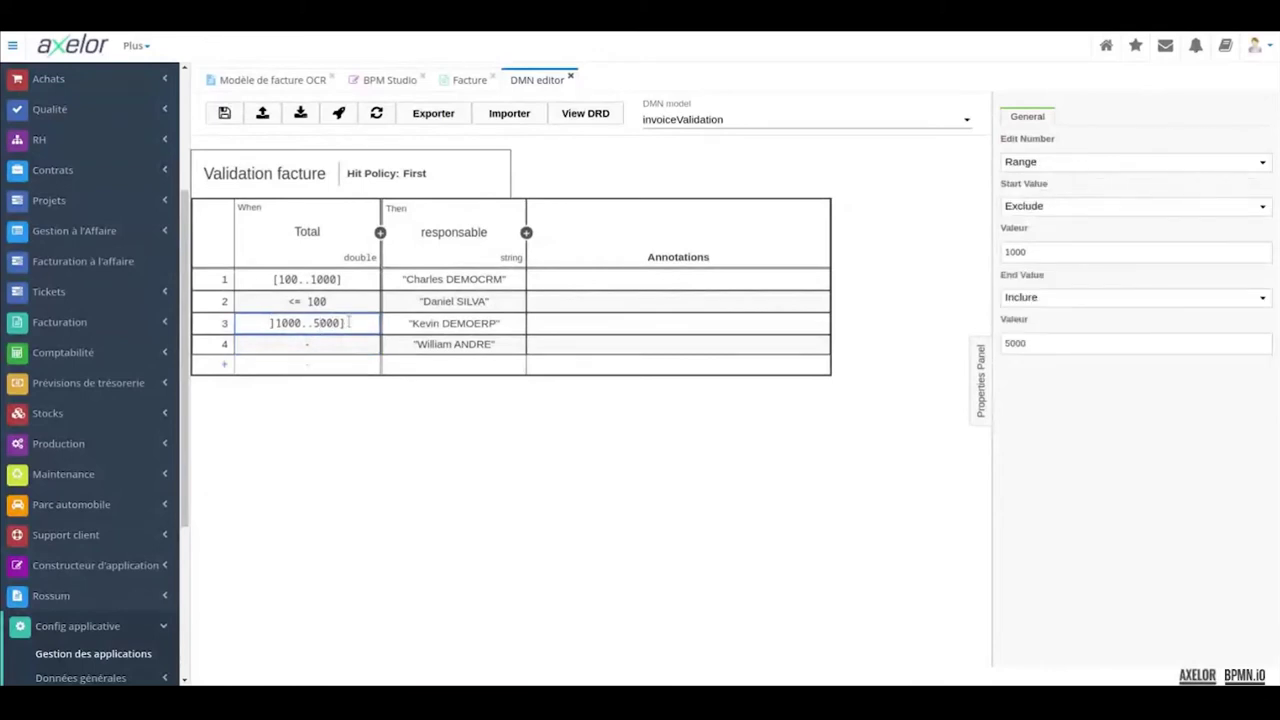
{"action": "left_click", "coordinate": [1045, 208]}
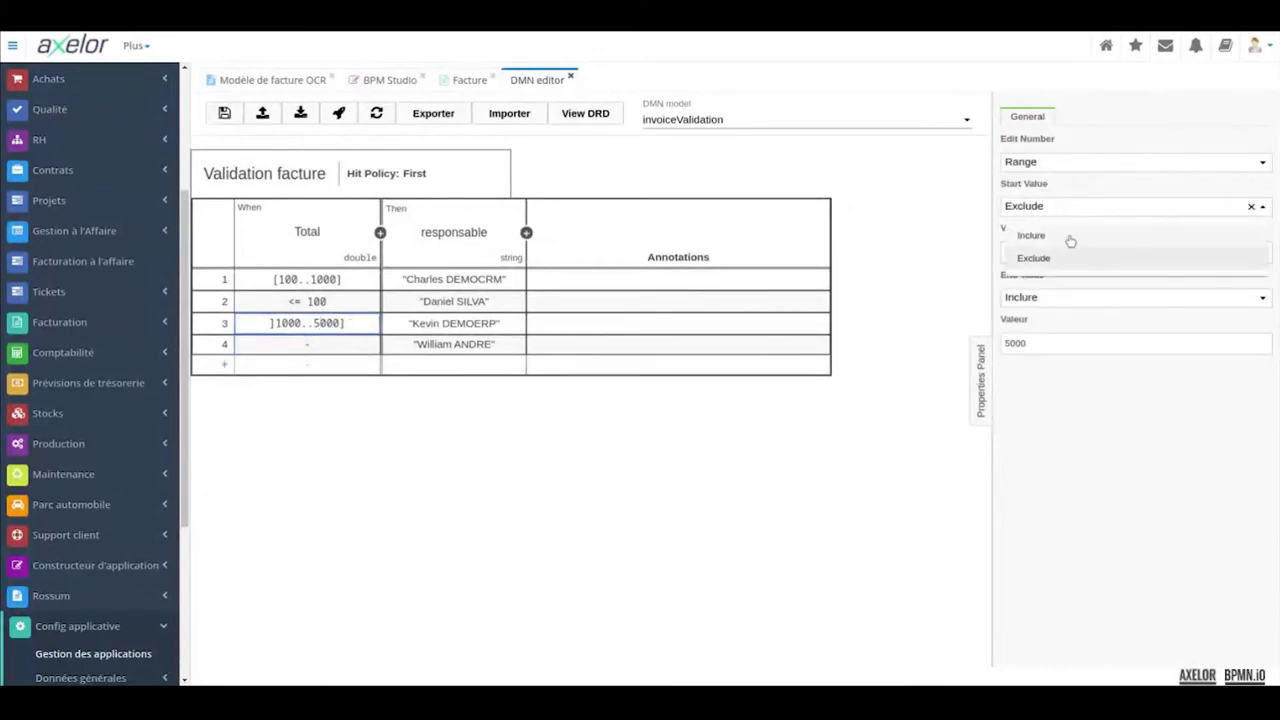
{"action": "left_click", "coordinate": [1075, 162]}
{"action": "left_click", "coordinate": [1062, 189]}
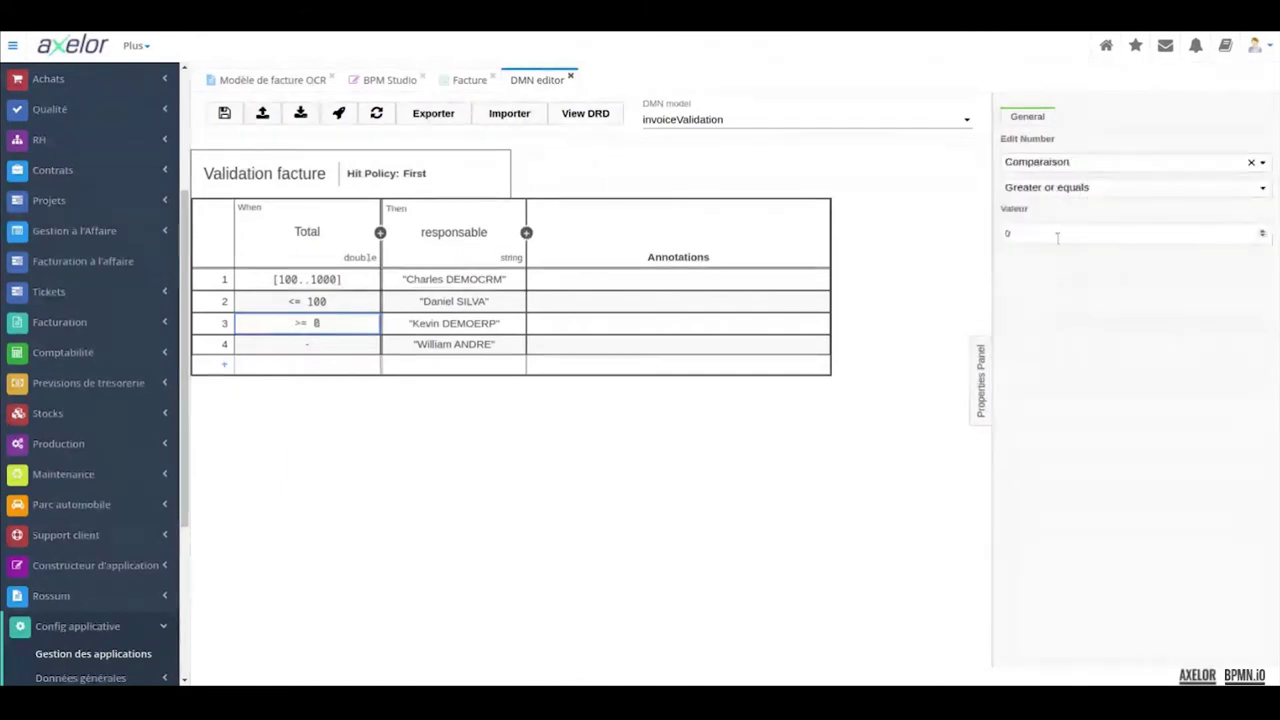
{"action": "left_click", "coordinate": [1058, 232]}
{"action": "key", "text": "BackSpace"}
{"action": "type", "text": "1000"}
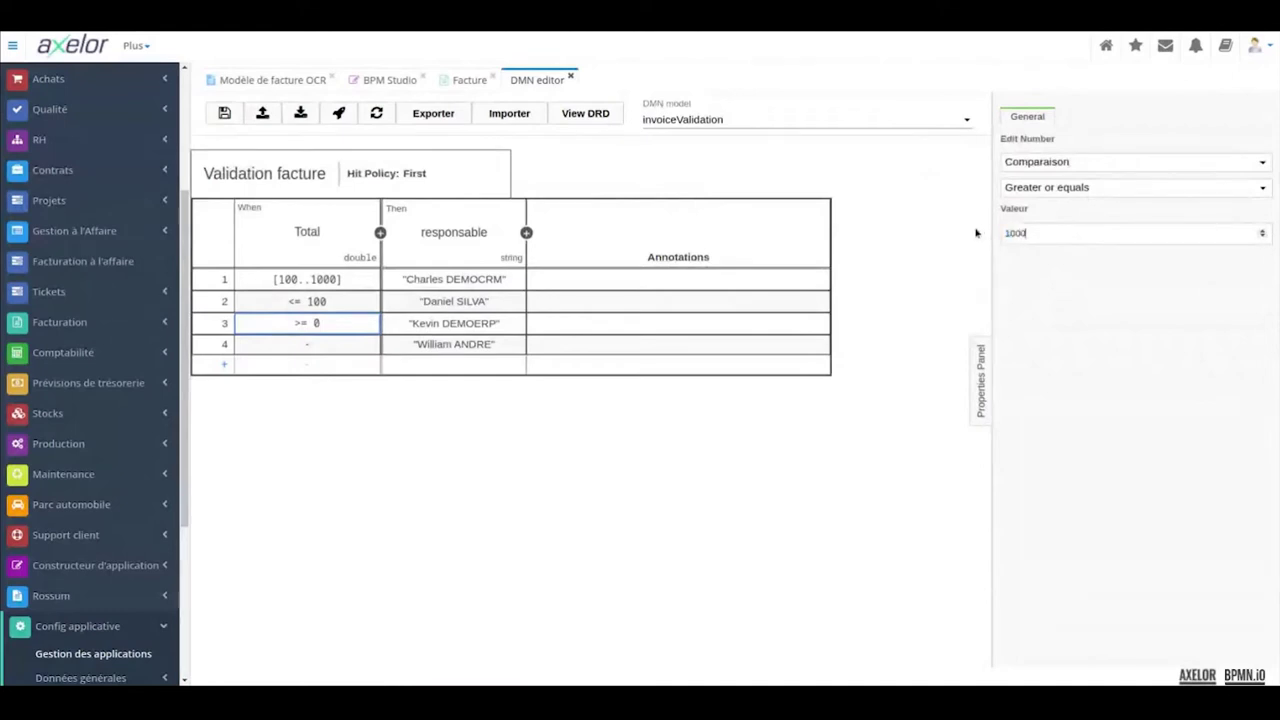
{"action": "left_click", "coordinate": [832, 455]}
Step: Raise the comparison value of row 3's Total condition to 1001 and deploy the invoiceValidation decision model
{"action": "left_click", "coordinate": [1088, 190]}
{"action": "left_click", "coordinate": [1081, 454]}
{"action": "left_click", "coordinate": [1074, 233]}
{"action": "key", "text": "Up"}
{"action": "left_click", "coordinate": [729, 520]}
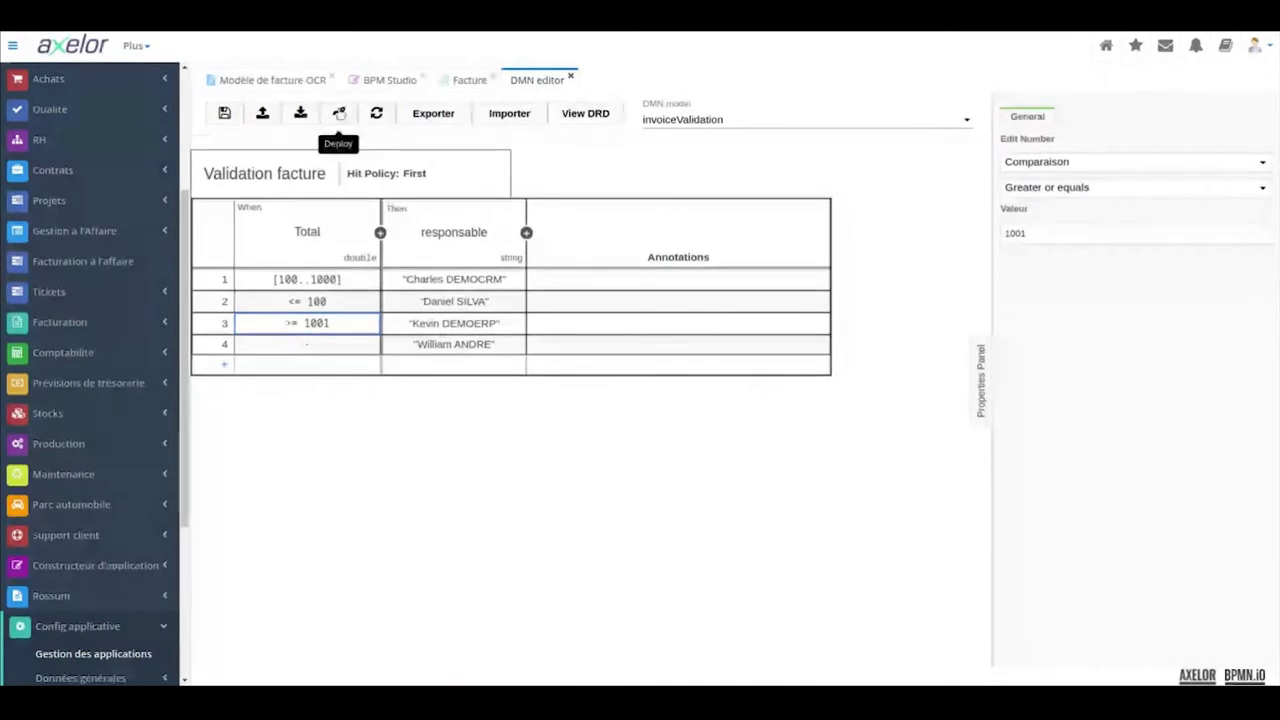
{"action": "left_click", "coordinate": [338, 113]}
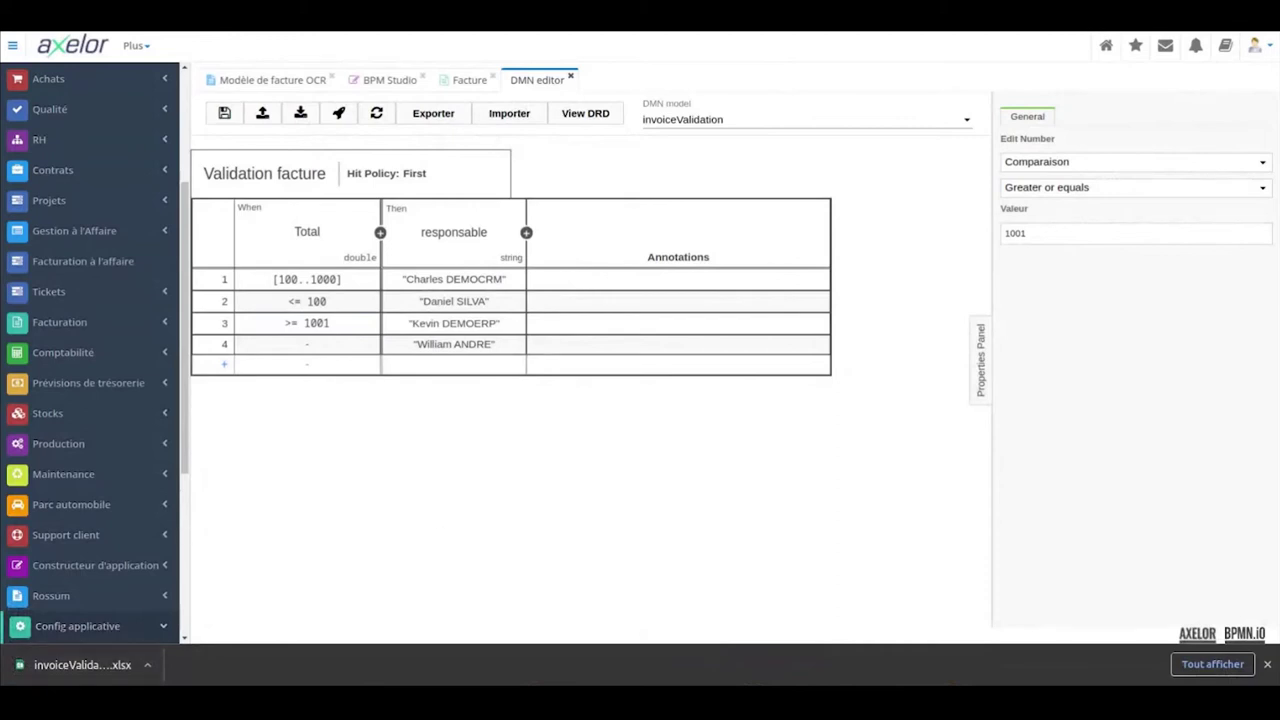
Step: View the decision table's import upload dialog, cancel it, and return to the Facturation model in BPM Studio
{"action": "left_click", "coordinate": [509, 113]}
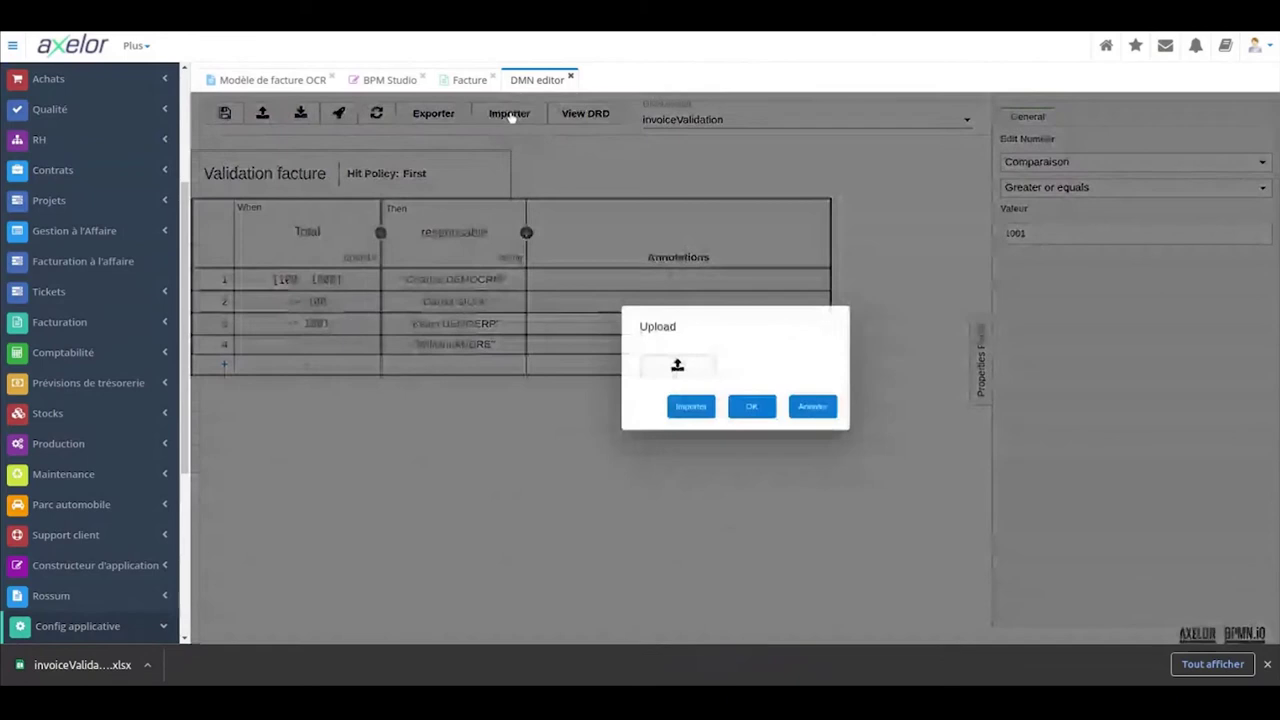
{"action": "left_click", "coordinate": [812, 408]}
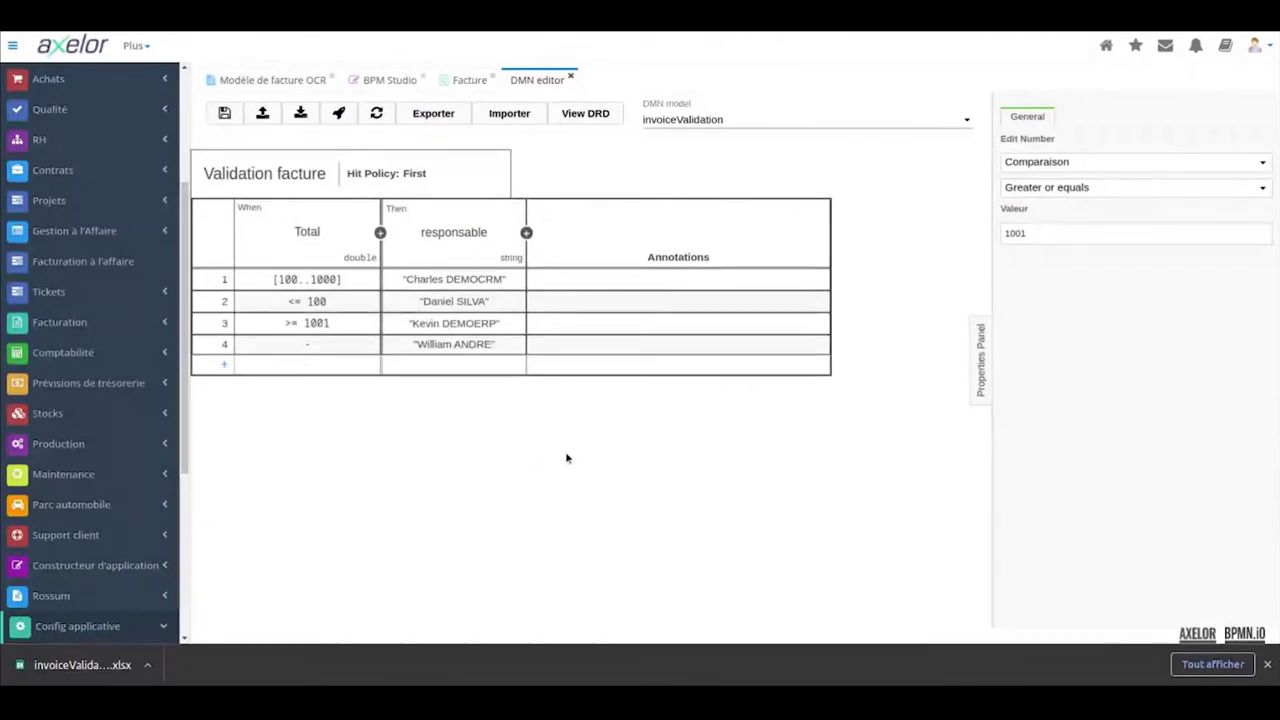
{"action": "left_click", "coordinate": [400, 80]}
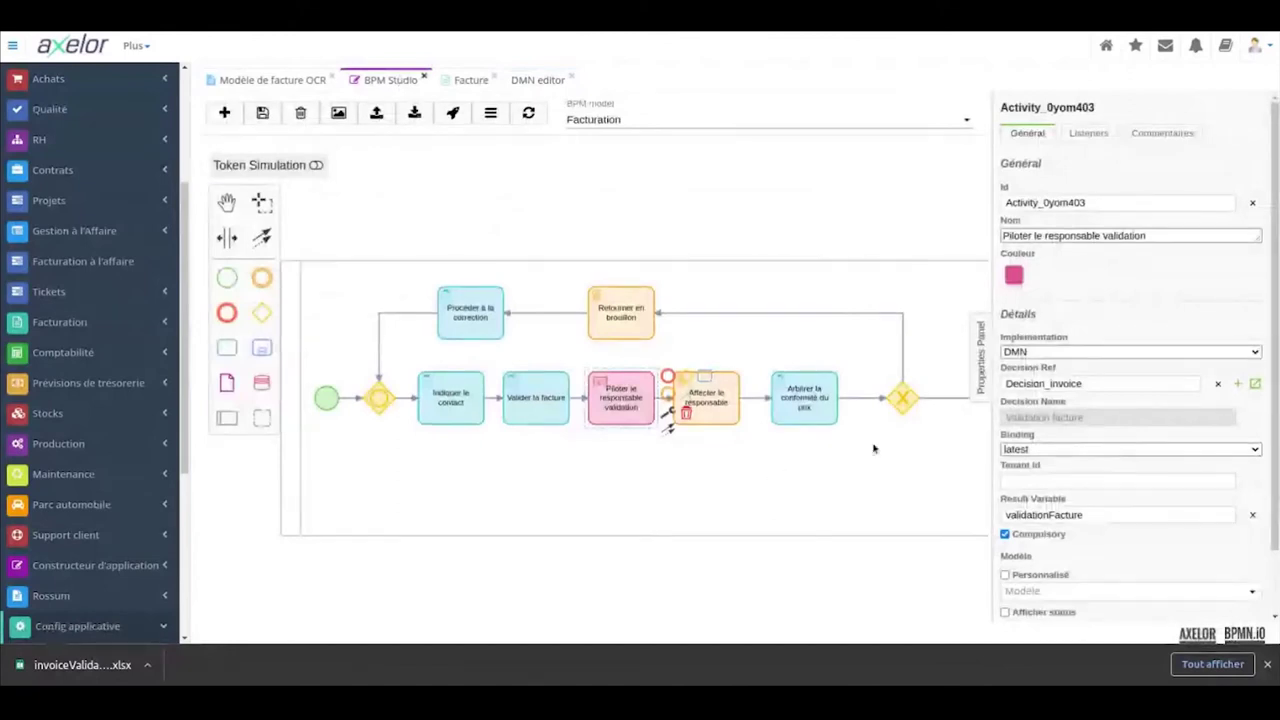
{"action": "left_click", "coordinate": [985, 370]}
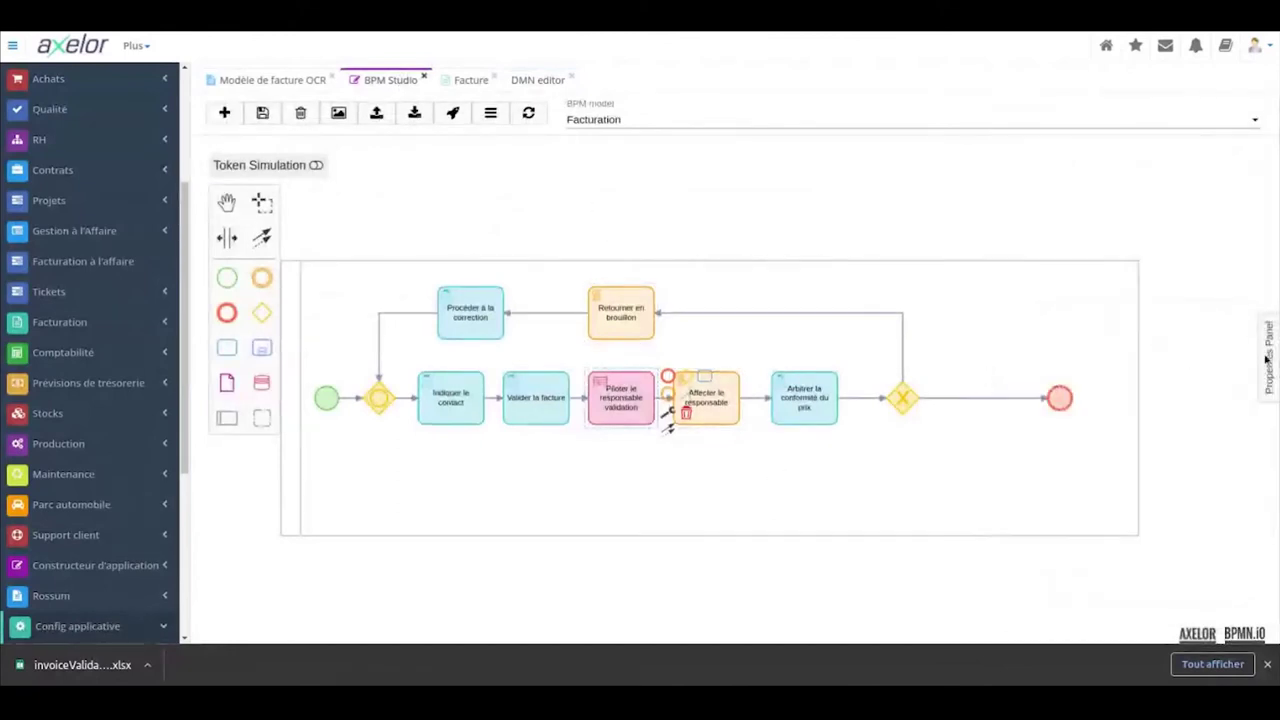
{"action": "left_click", "coordinate": [1266, 358]}
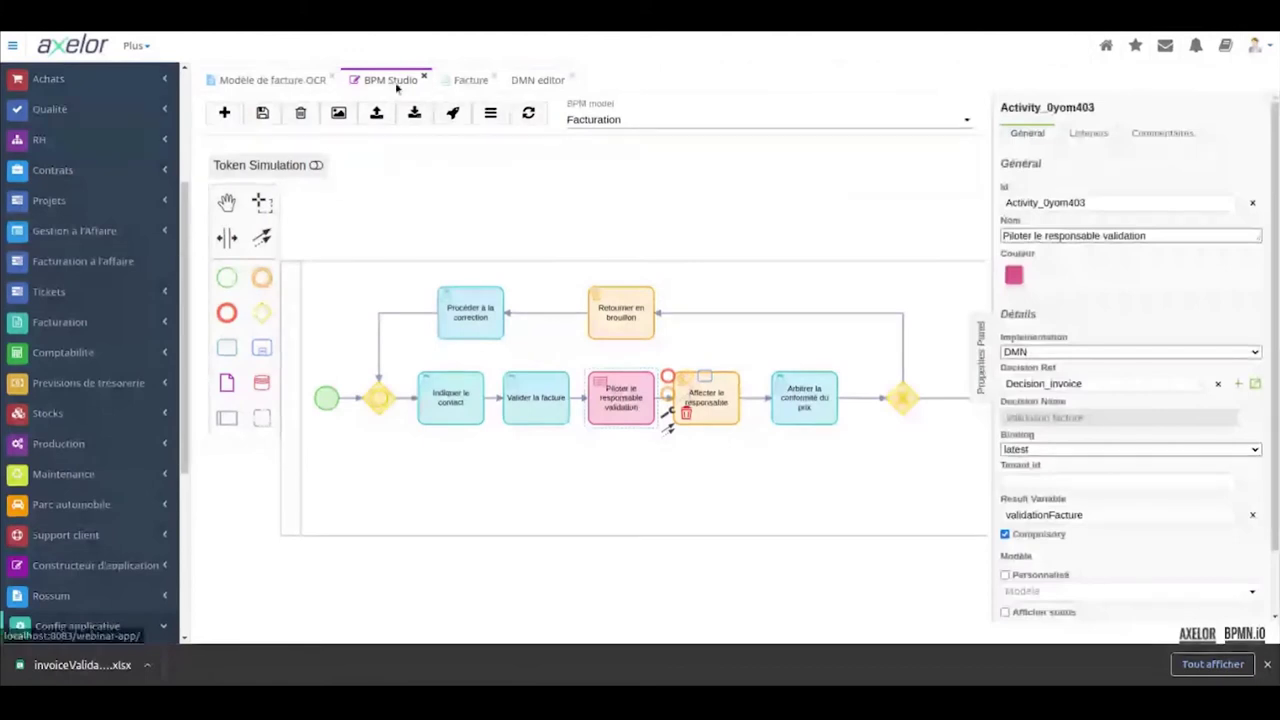
{"action": "left_click", "coordinate": [455, 80]}
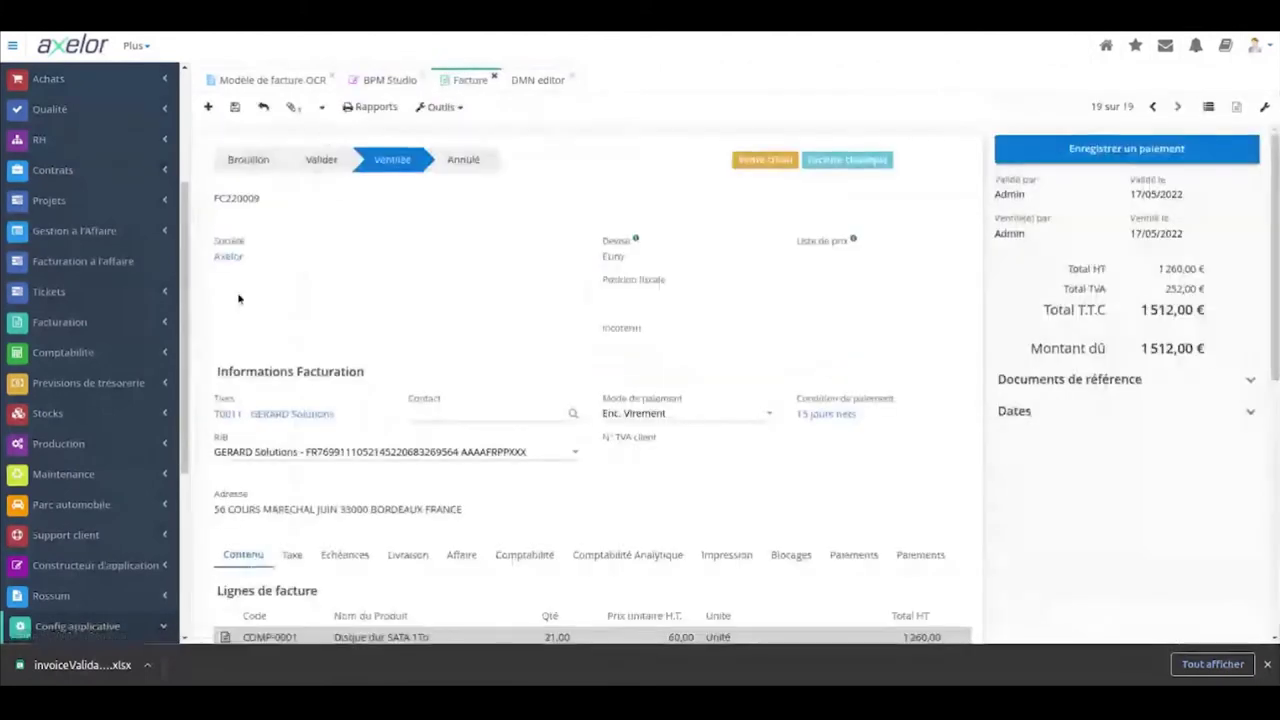
{"action": "left_click", "coordinate": [389, 80]}
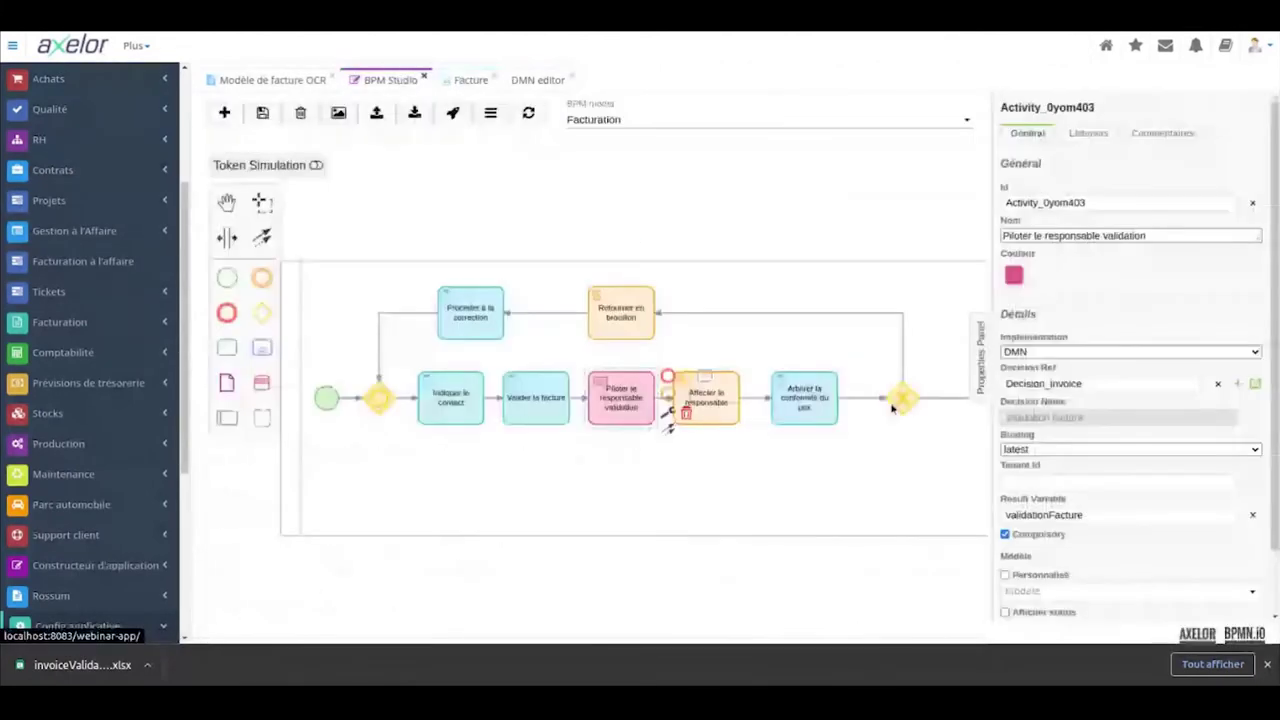
Step: Deploy the Facturation process, migrating previous version records and keeping the proposed node mapping
{"action": "left_click", "coordinate": [455, 114]}
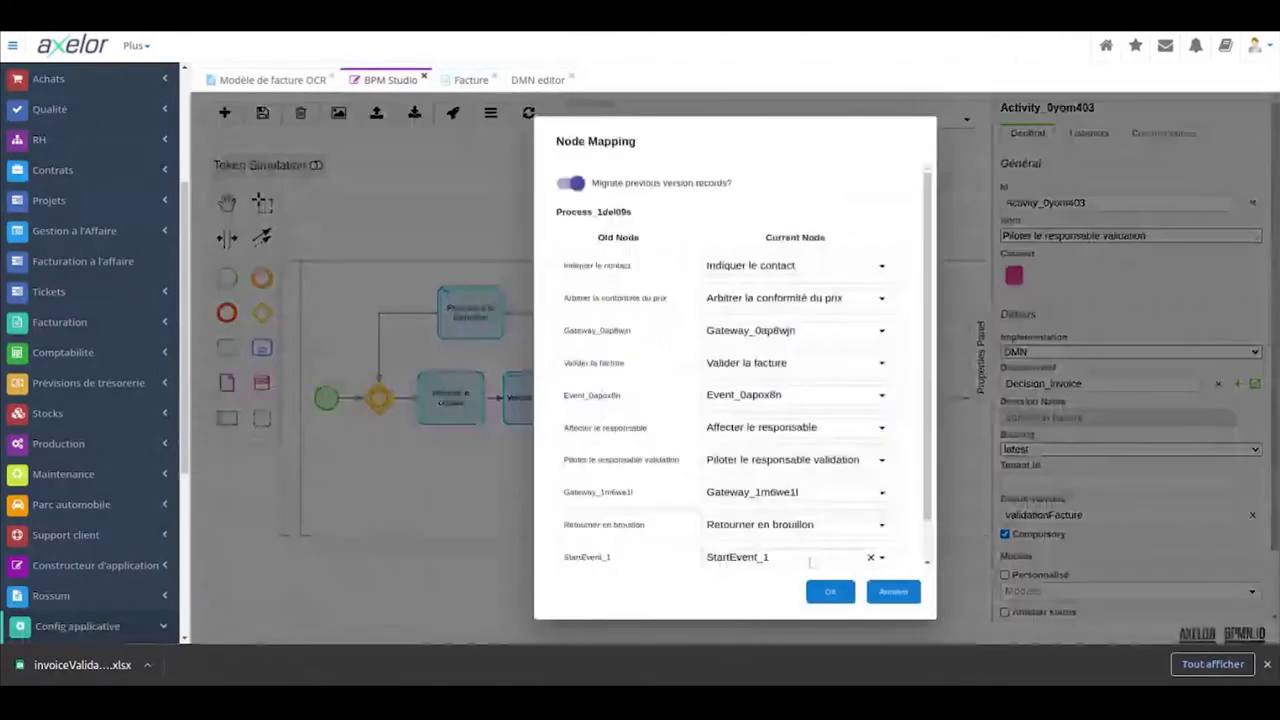
{"action": "left_click", "coordinate": [832, 592]}
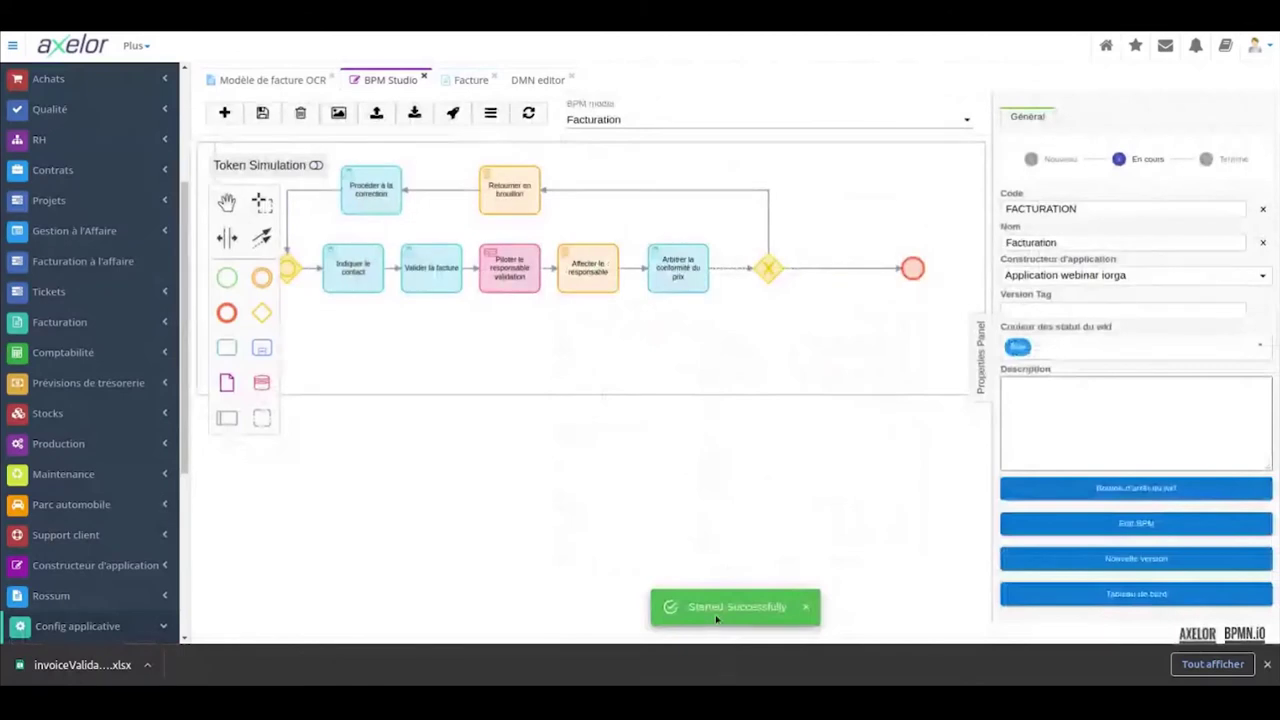
{"action": "left_click_drag", "start_coordinate": [716, 620], "coordinate": [786, 617]}
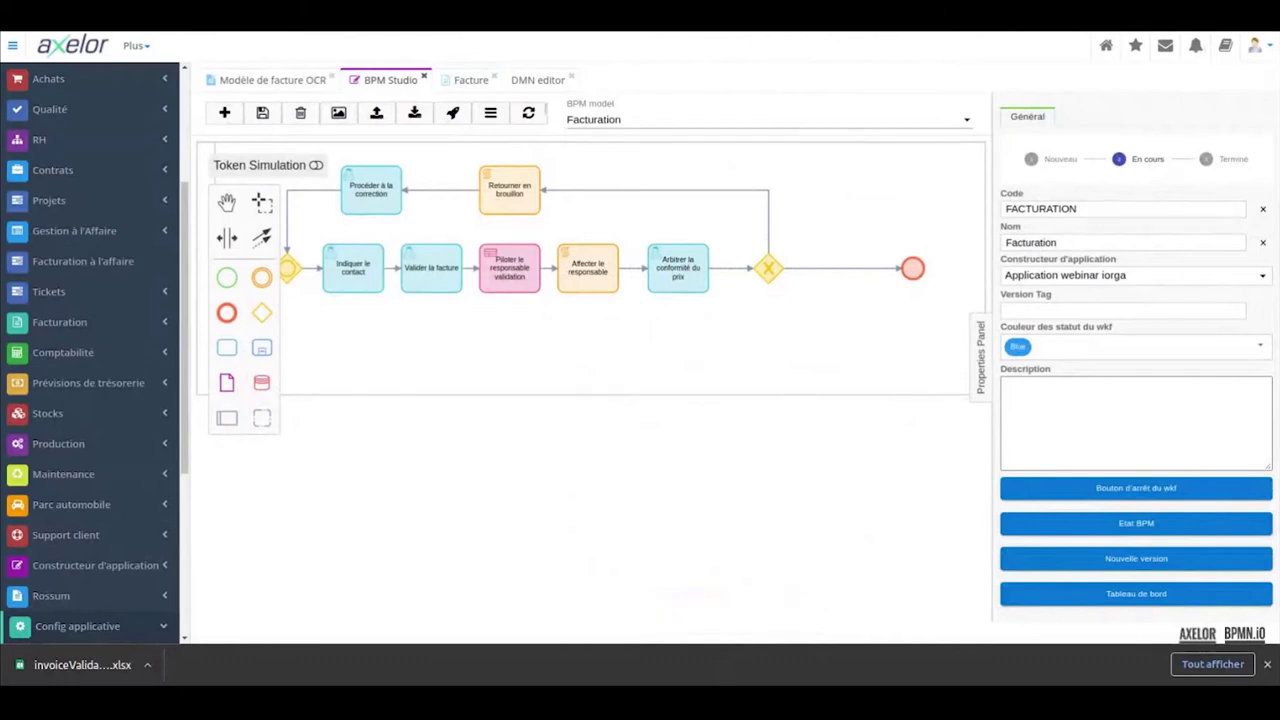
Step: Create a new Vente client invoice of subtype Facture classique for BOURGEOIS INDUSTRIE and save it
{"action": "left_click", "coordinate": [470, 79]}
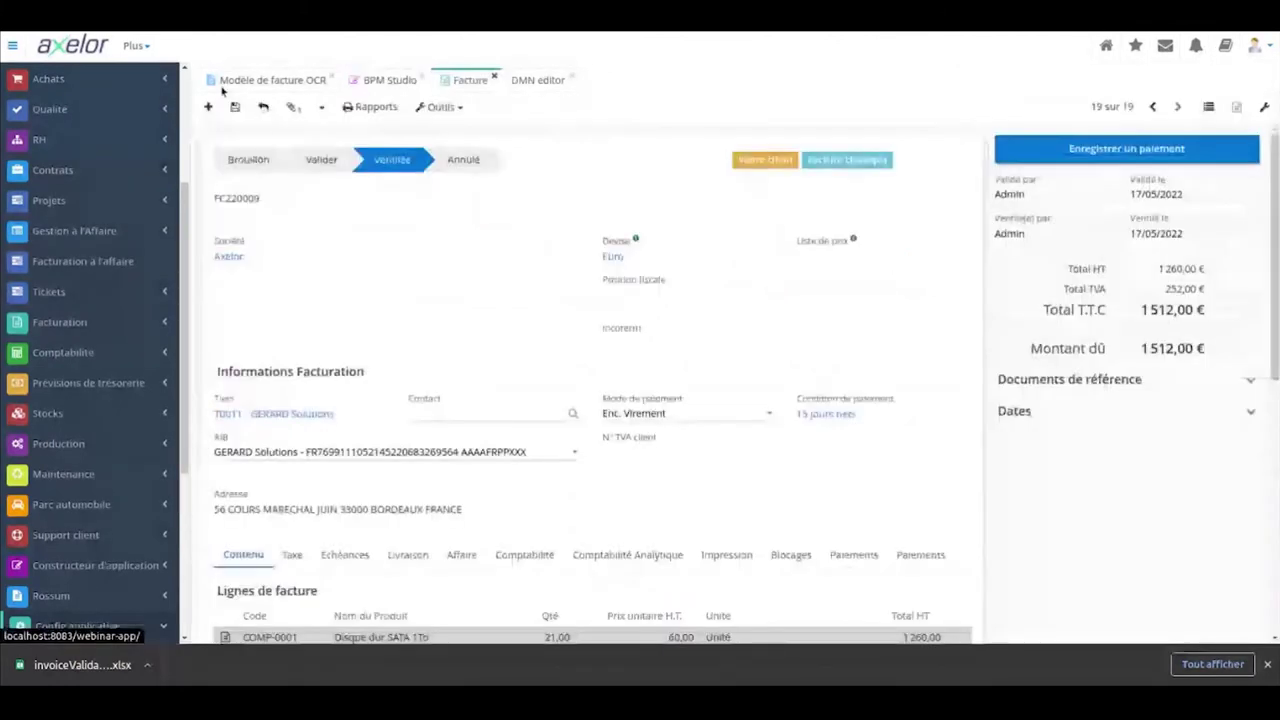
{"action": "left_click", "coordinate": [208, 106]}
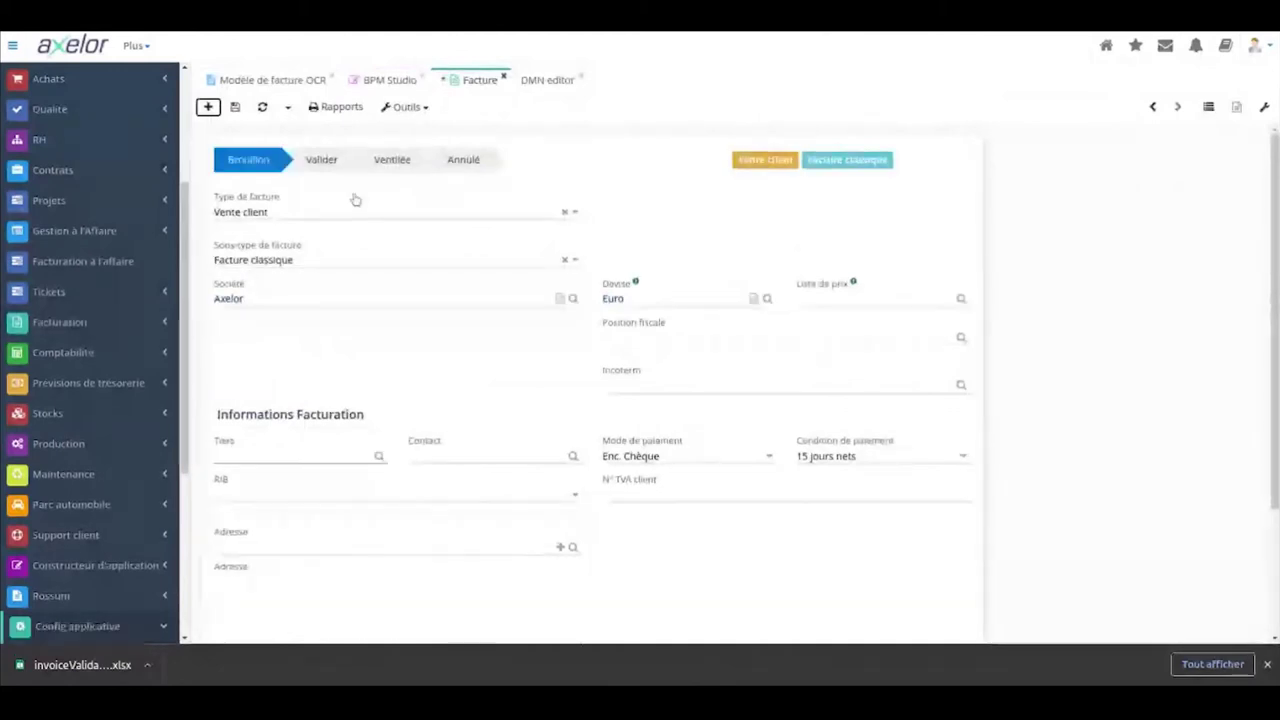
{"action": "left_click", "coordinate": [257, 452]}
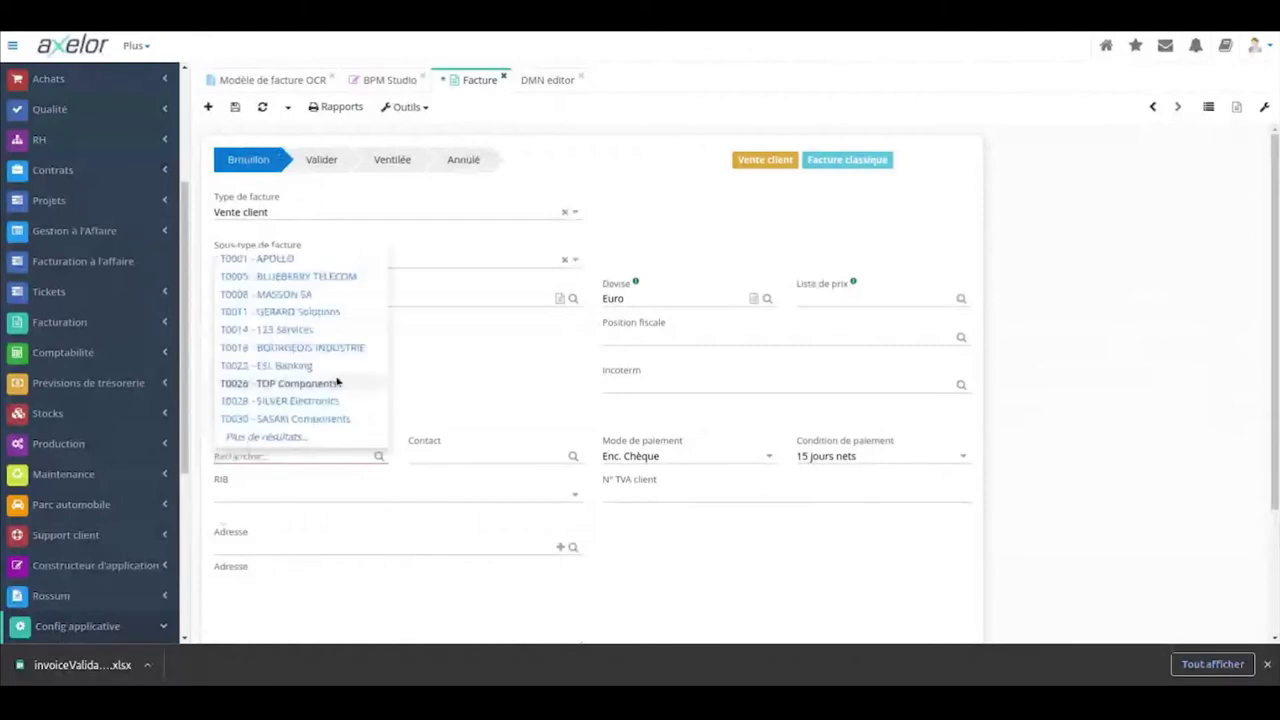
{"action": "left_click", "coordinate": [300, 347]}
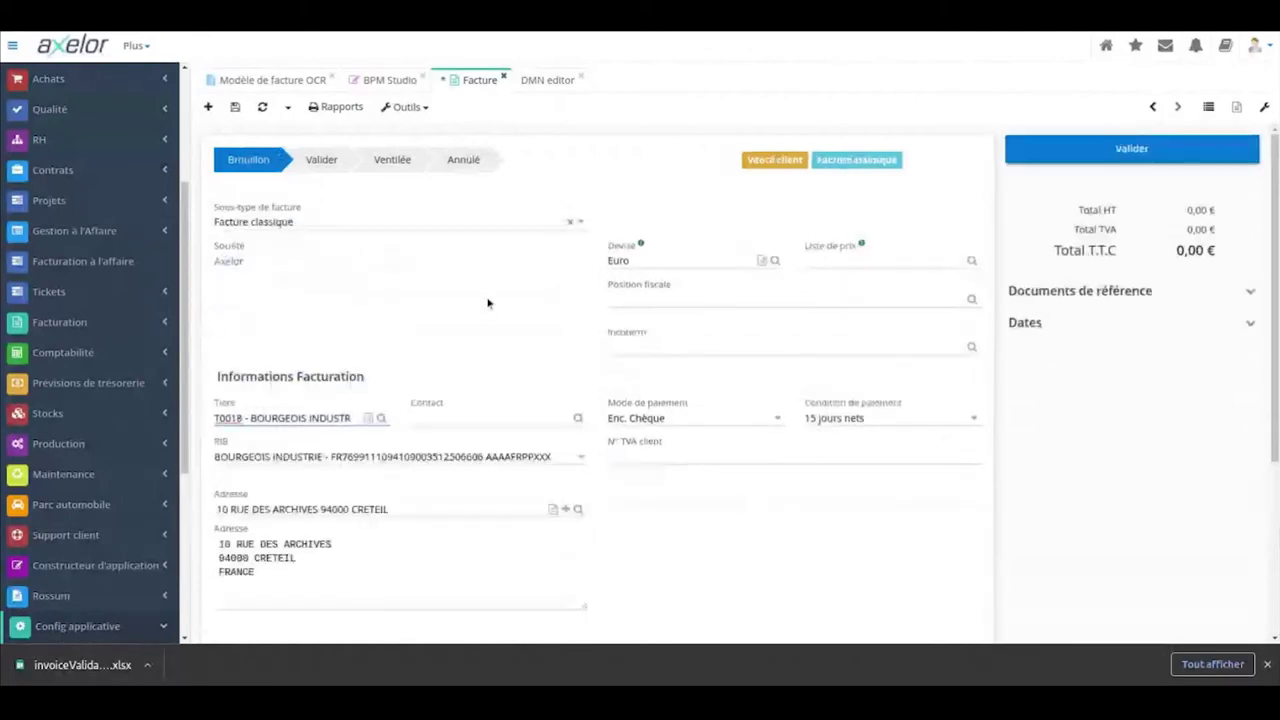
{"action": "left_click", "coordinate": [237, 110]}
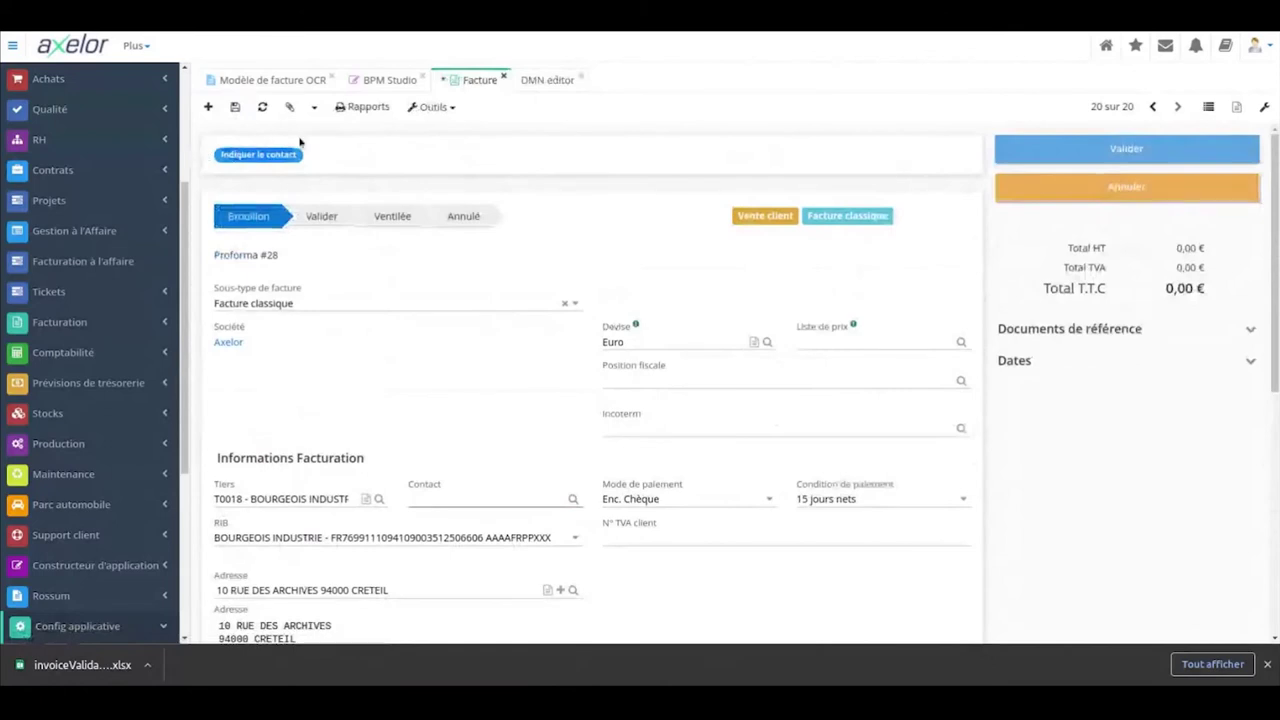
Step: Check the new invoice's Indiquer le contact status against that task's completion condition in the Facturation model, and return to the invoice
{"action": "left_click", "coordinate": [270, 153]}
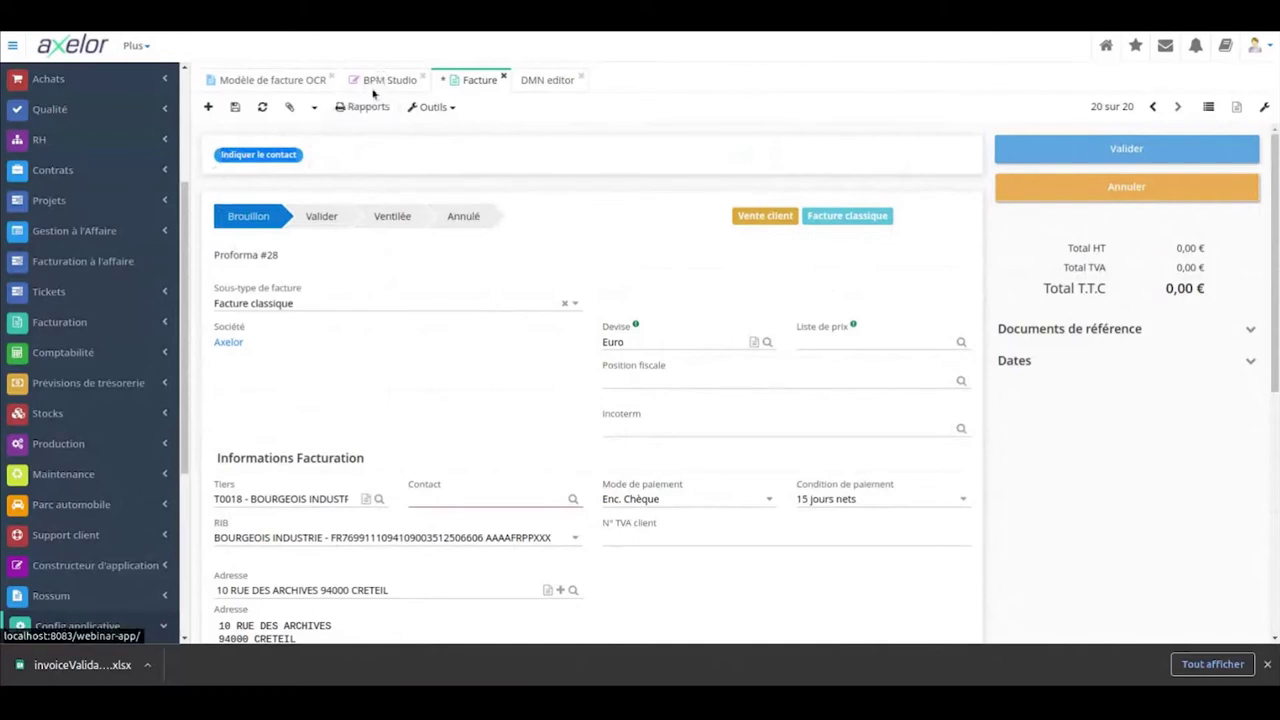
{"action": "left_click", "coordinate": [388, 82]}
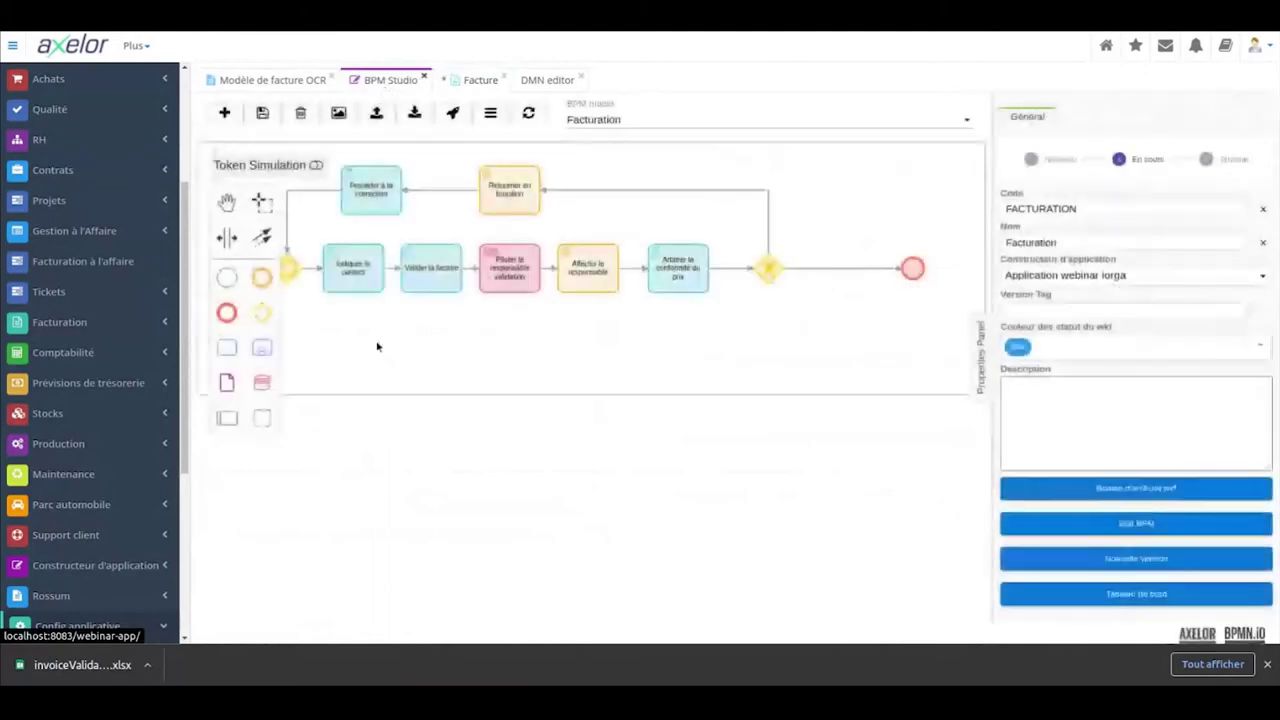
{"action": "left_click", "coordinate": [346, 283]}
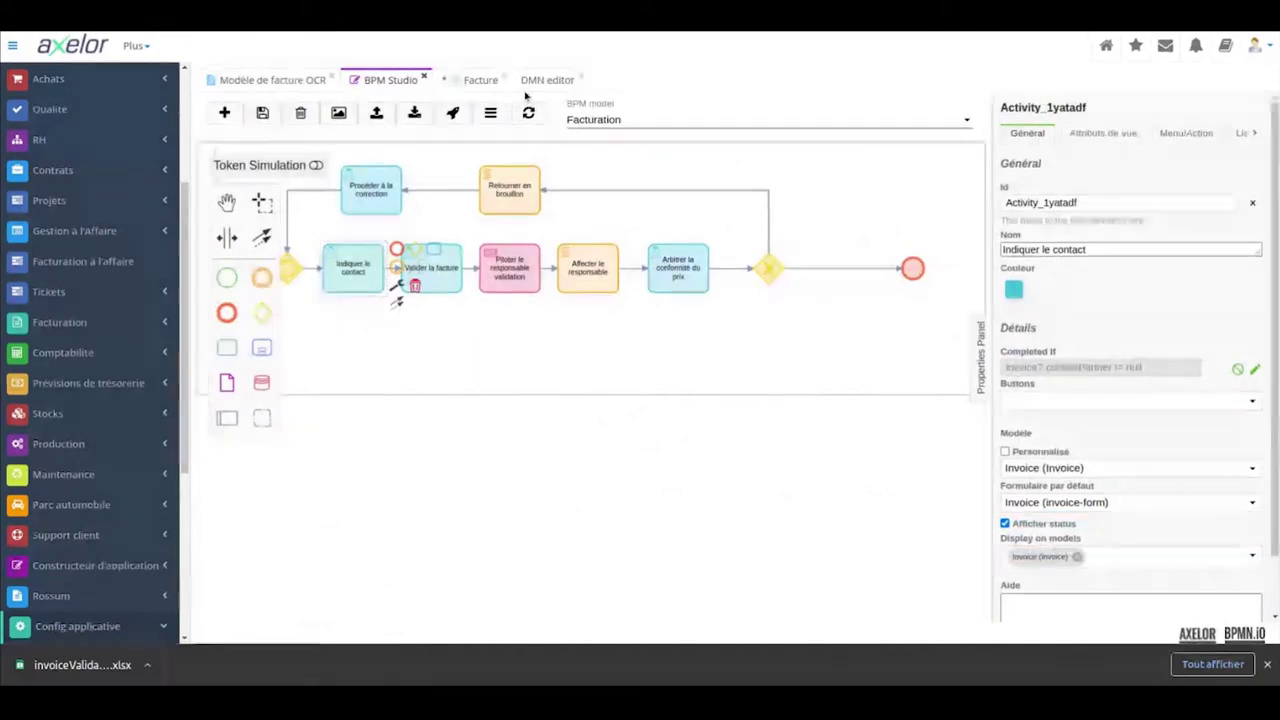
{"action": "left_click", "coordinate": [476, 81]}
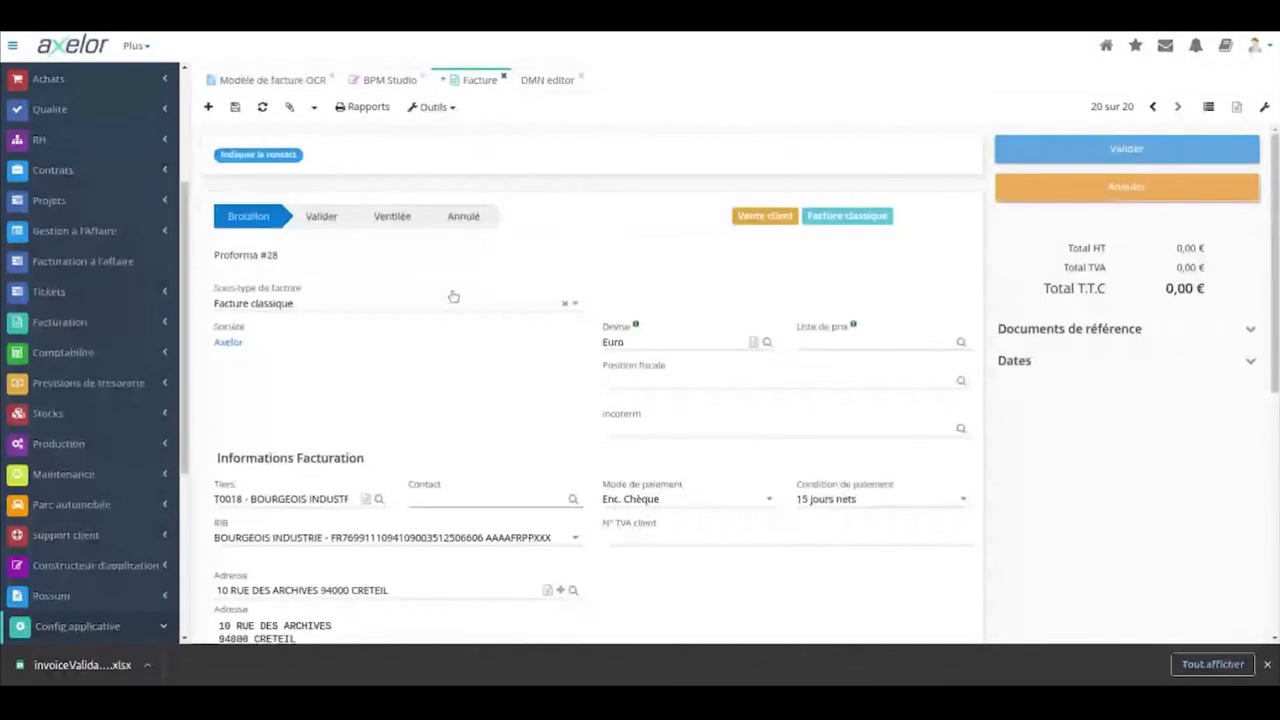
Step: Open the BPM instance linked to the new proforma invoice and examine its instance id and active task
{"action": "double_click", "coordinate": [275, 257]}
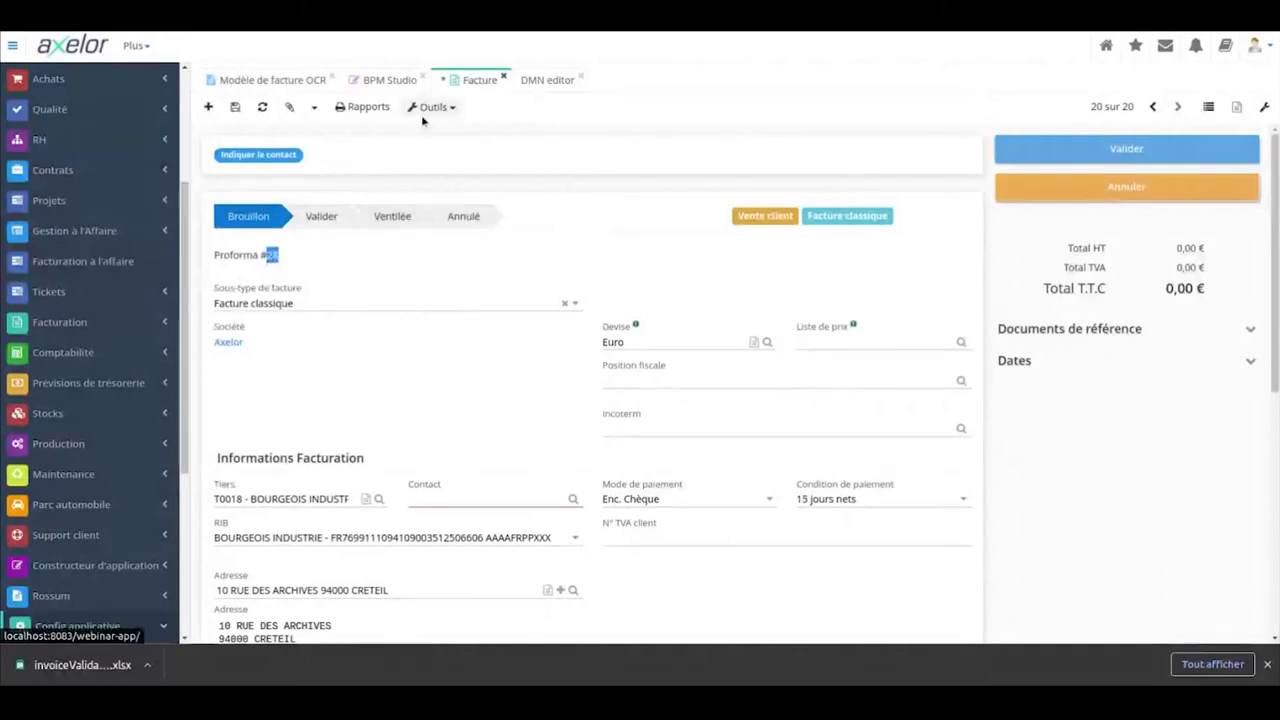
{"action": "left_click", "coordinate": [314, 107]}
{"action": "left_click", "coordinate": [380, 203]}
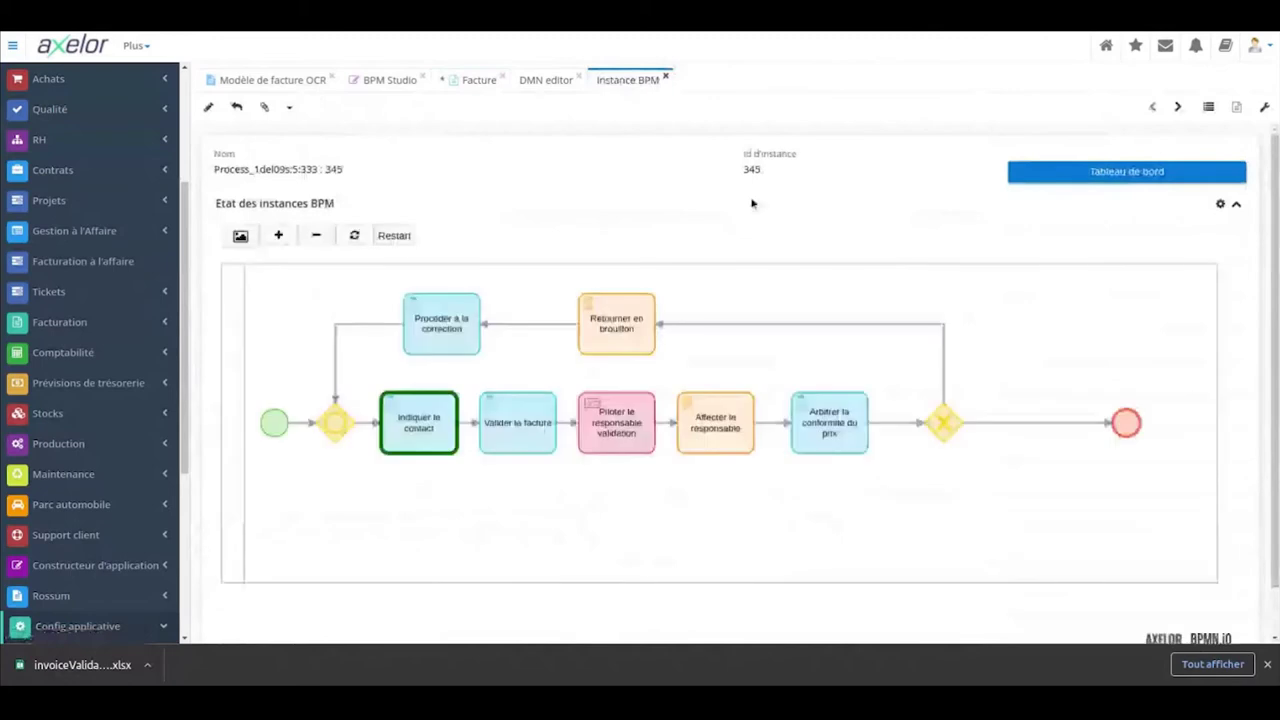
{"action": "double_click", "coordinate": [756, 170]}
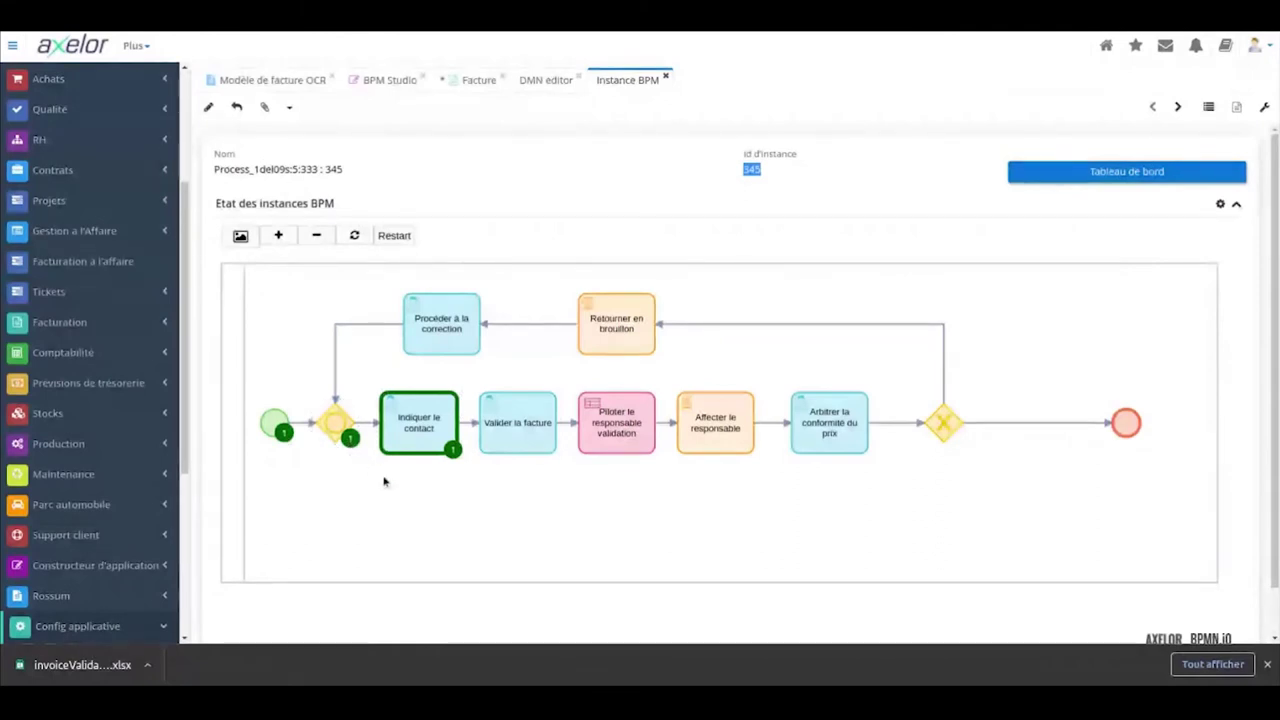
{"action": "left_click", "coordinate": [712, 214]}
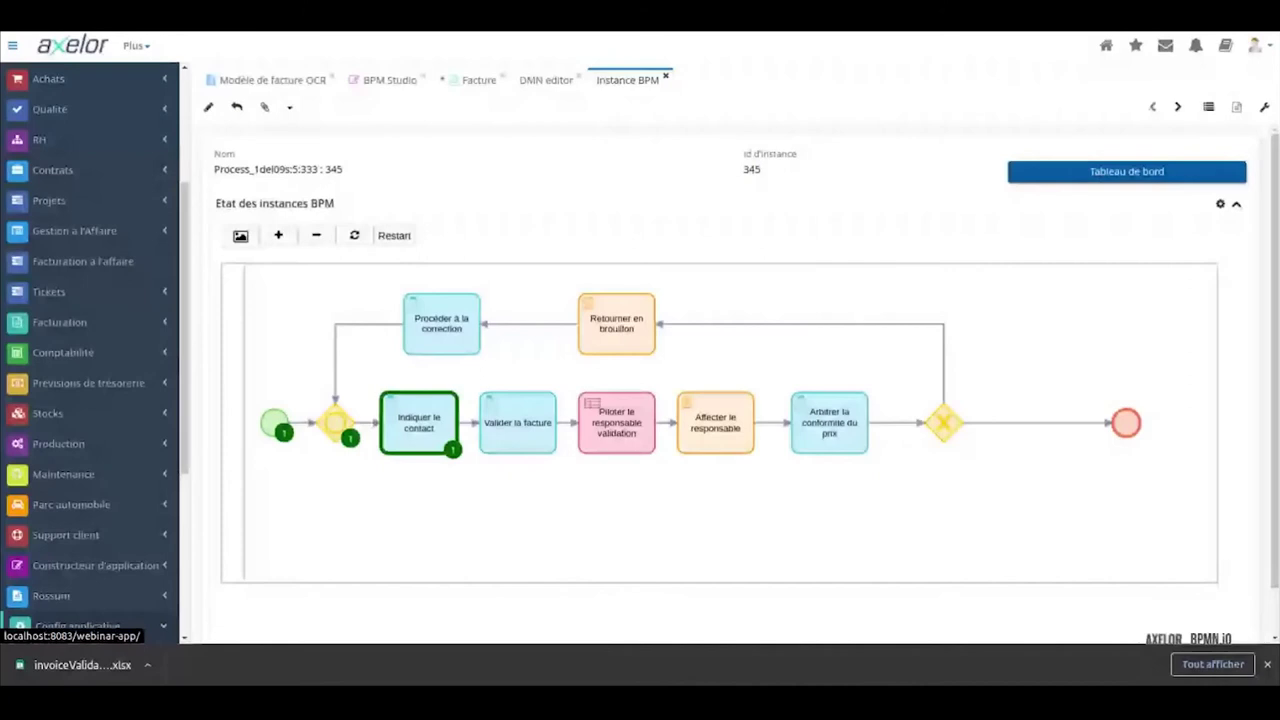
Step: Open the BPM instance's dashboard and examine the time spent per node and the activation time of Indiquer le contact
{"action": "left_click", "coordinate": [1090, 172]}
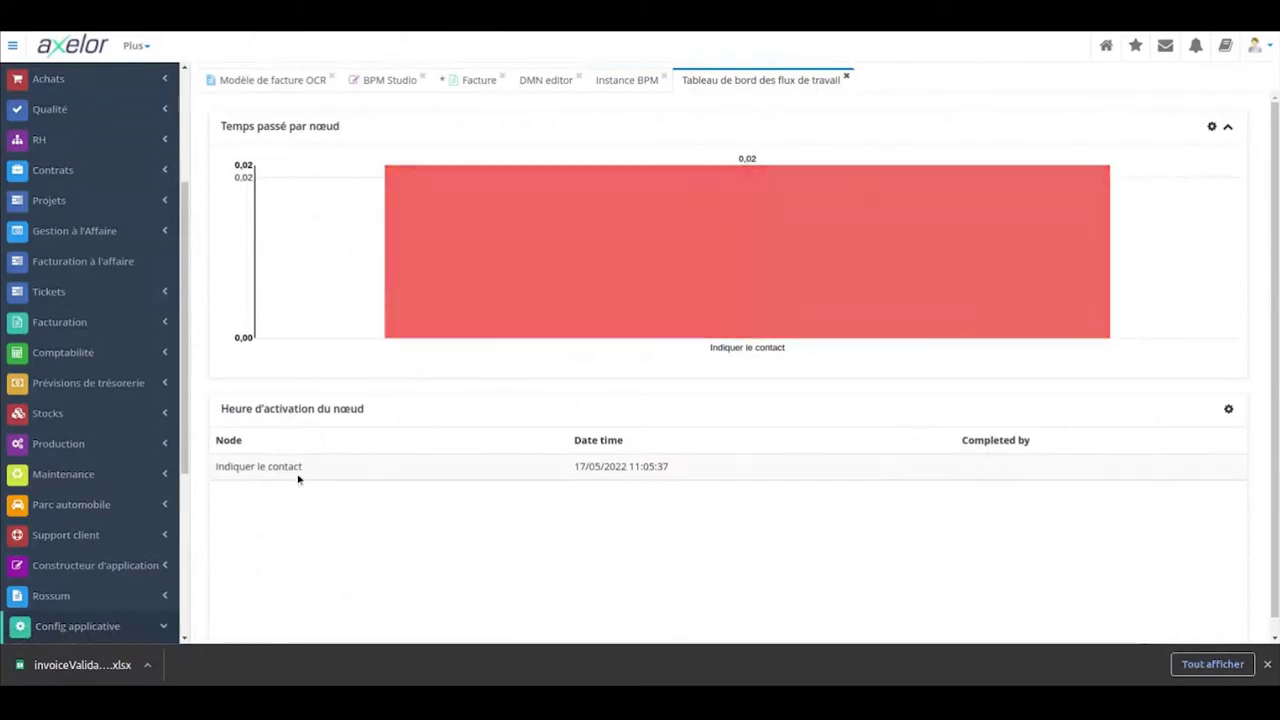
{"action": "left_click_drag", "start_coordinate": [308, 470], "coordinate": [216, 466]}
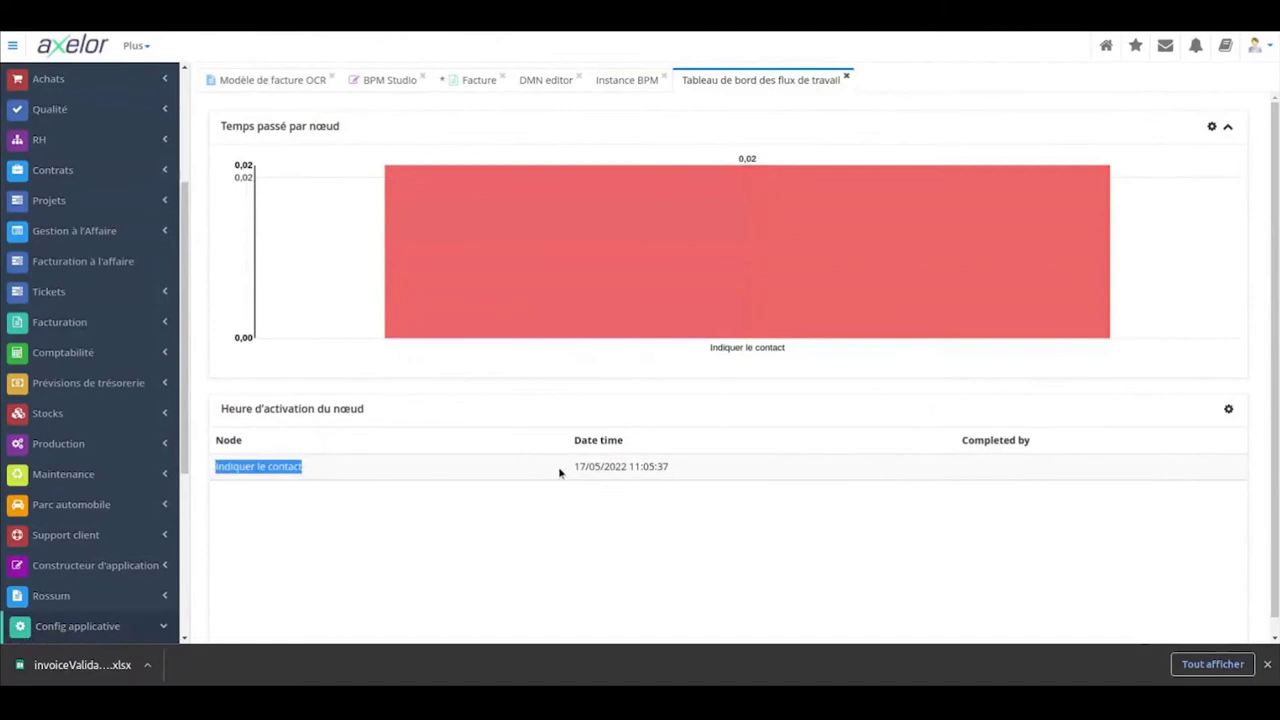
{"action": "left_click", "coordinate": [672, 466]}
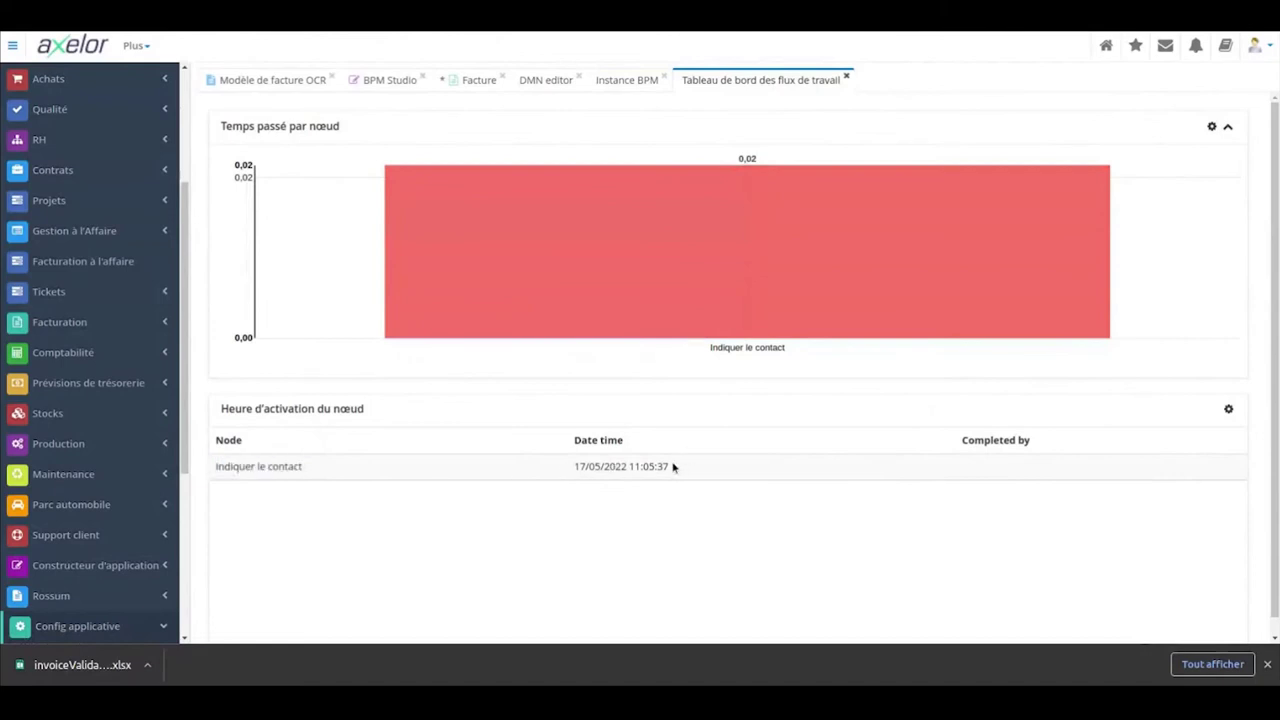
{"action": "left_click_drag", "start_coordinate": [672, 466], "coordinate": [627, 466]}
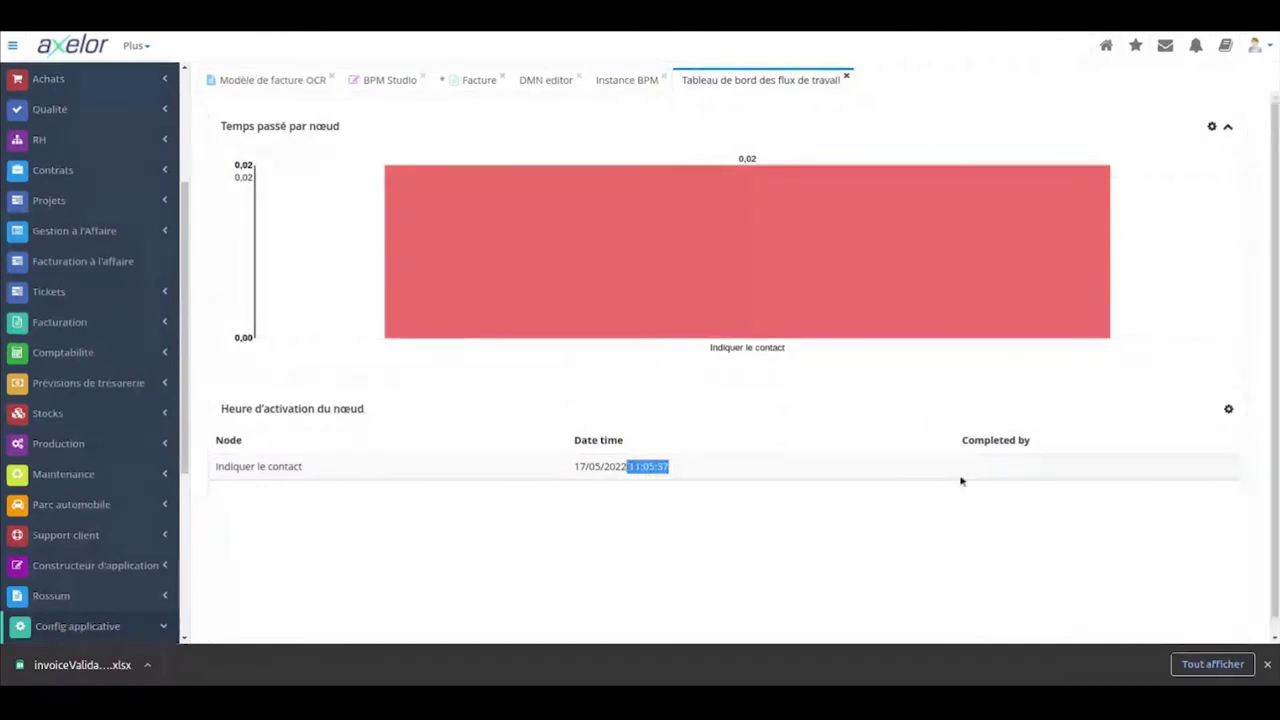
{"action": "mouse_move", "coordinate": [698, 223]}
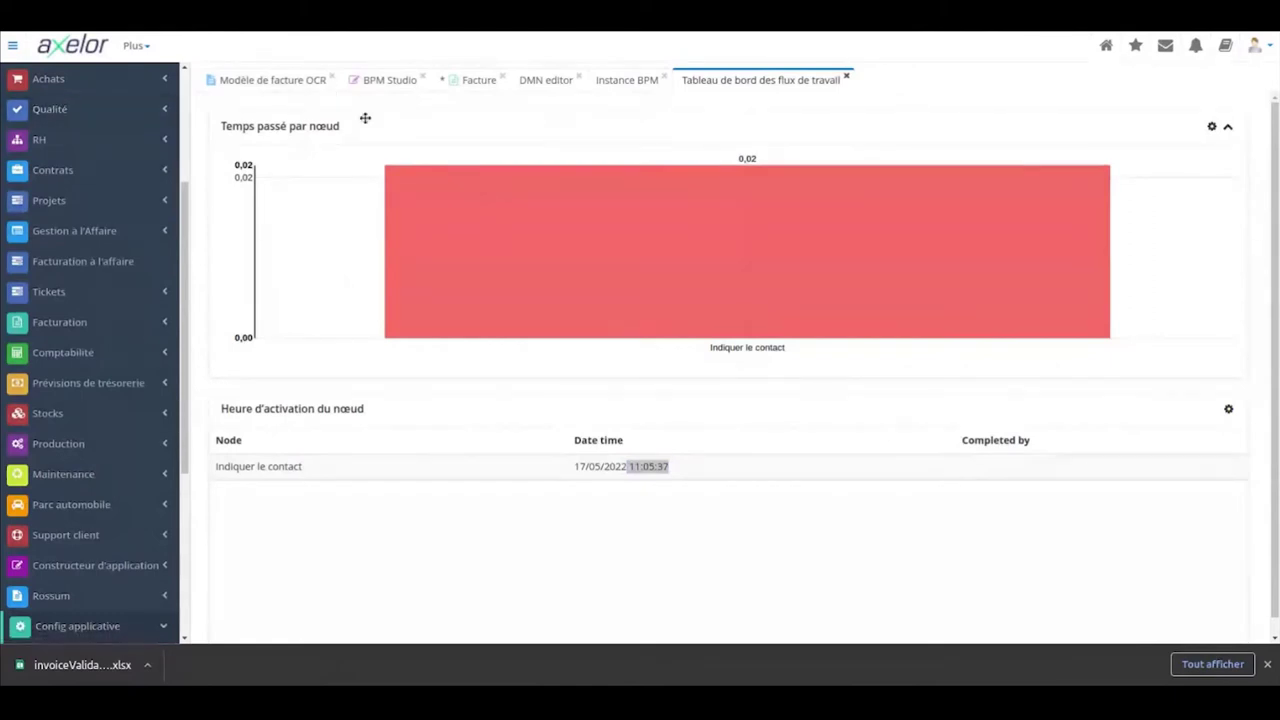
Step: Fill in the Contact on the draft invoice with BOURGEOIS INDUSTRIE's contact person and save the invoice
{"action": "left_click", "coordinate": [471, 92]}
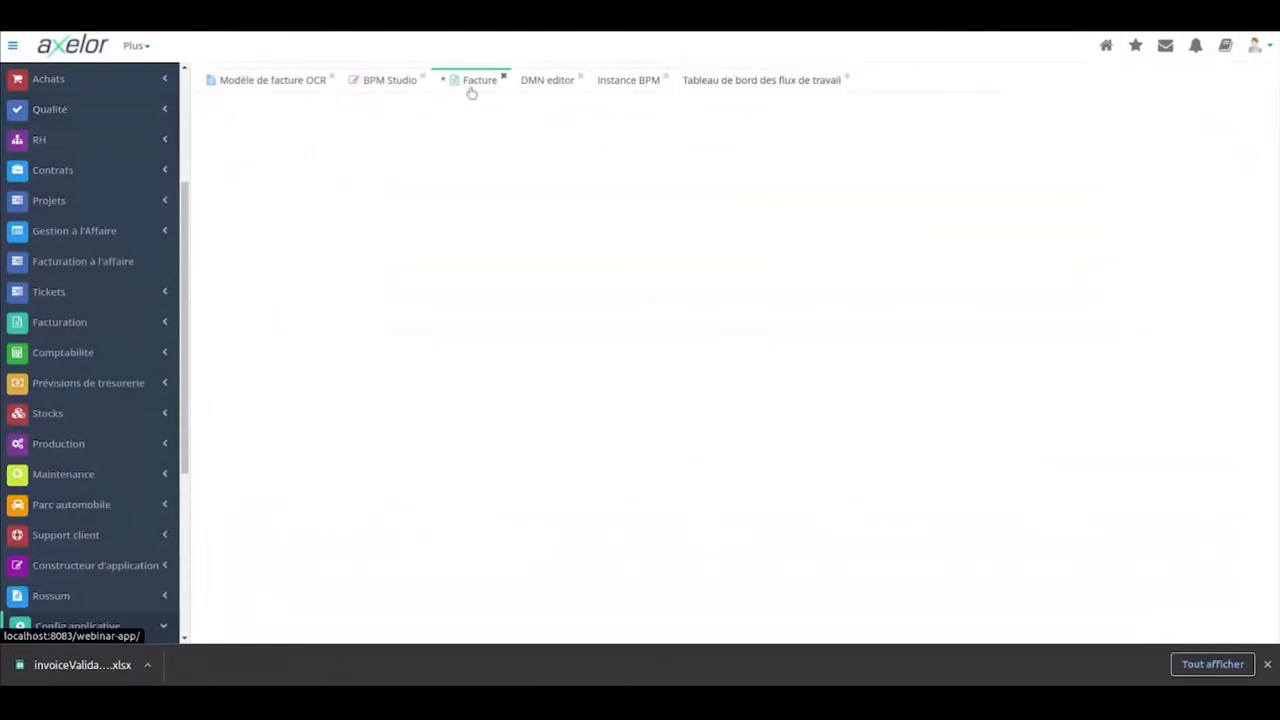
{"action": "left_click", "coordinate": [547, 519]}
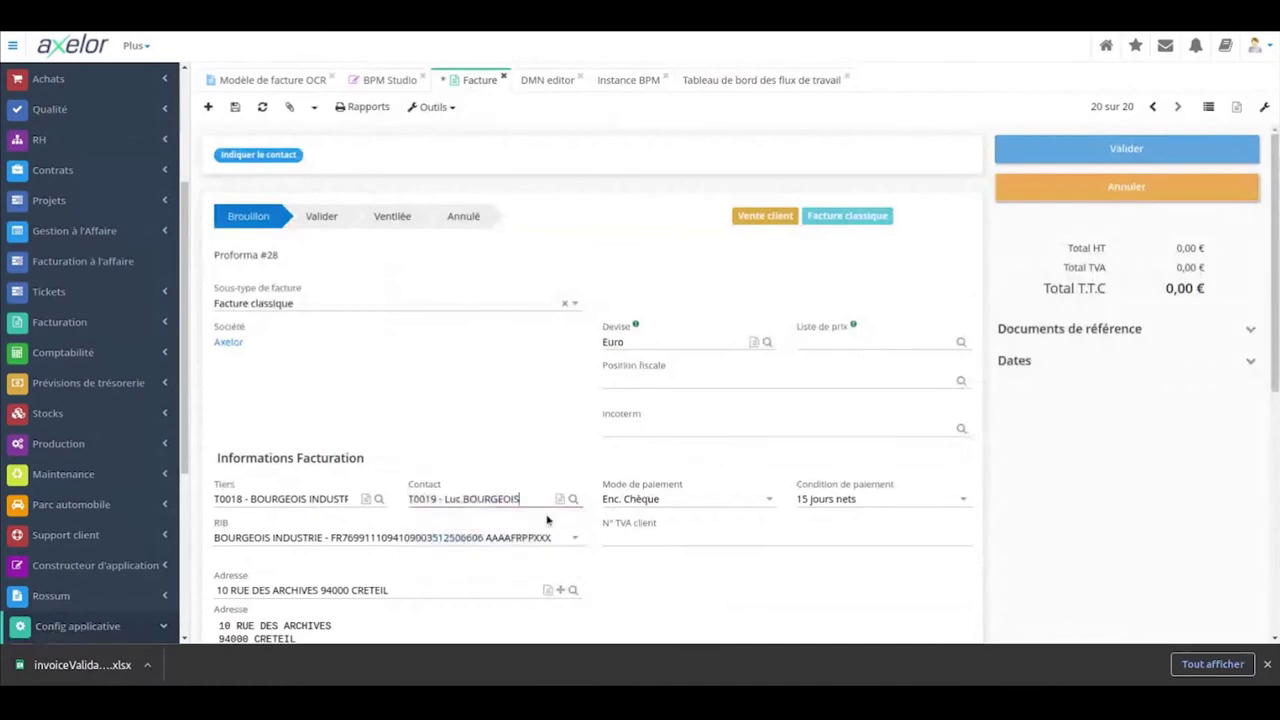
{"action": "key", "text": "ctrl+s"}
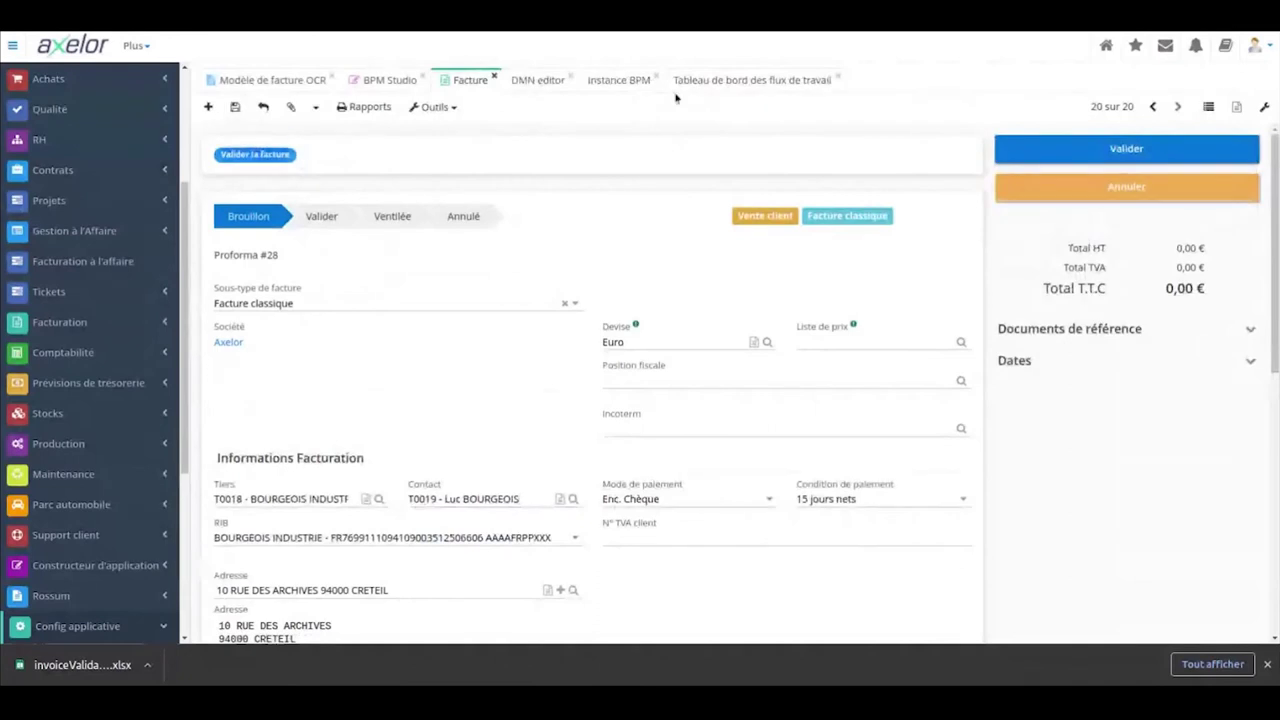
Step: Refresh the workflow dashboard to examine node times and who completed each task, and check the active task in the BPM instance diagram
{"action": "left_click", "coordinate": [727, 79]}
{"action": "right_click", "coordinate": [745, 82]}
{"action": "left_click", "coordinate": [766, 93]}
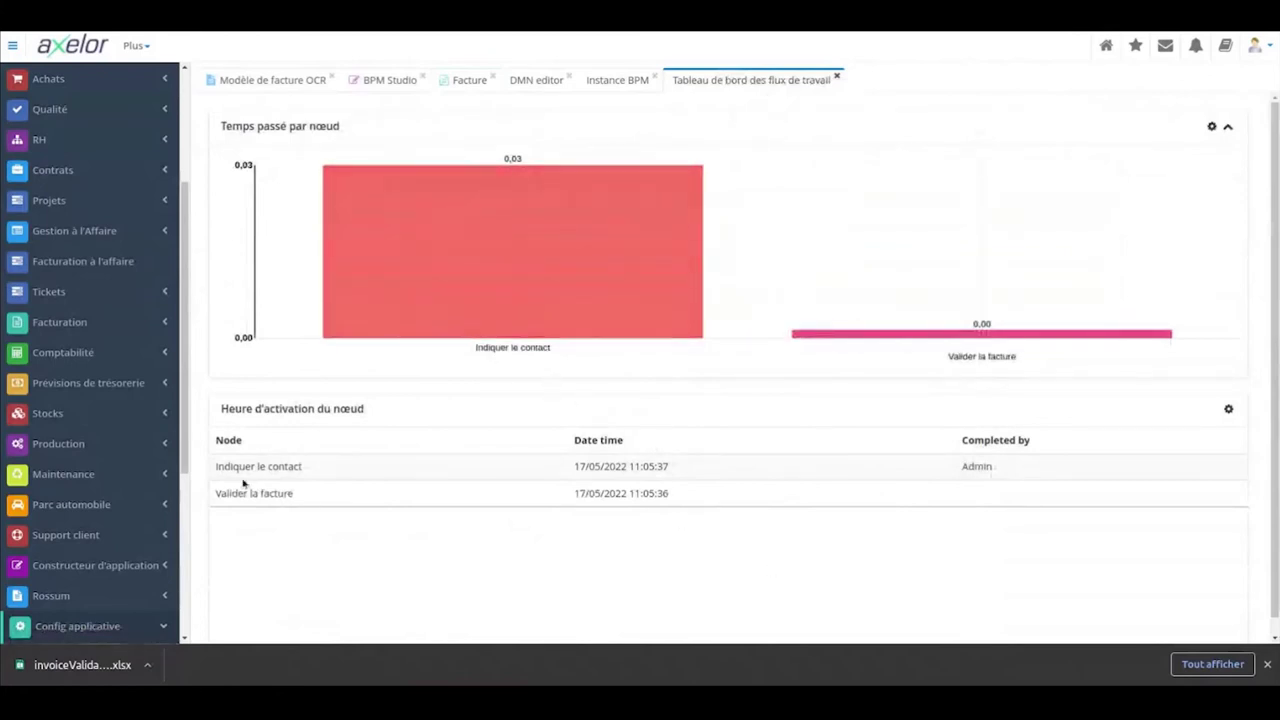
{"action": "left_click_drag", "start_coordinate": [216, 466], "coordinate": [302, 467]}
{"action": "left_click", "coordinate": [999, 463]}
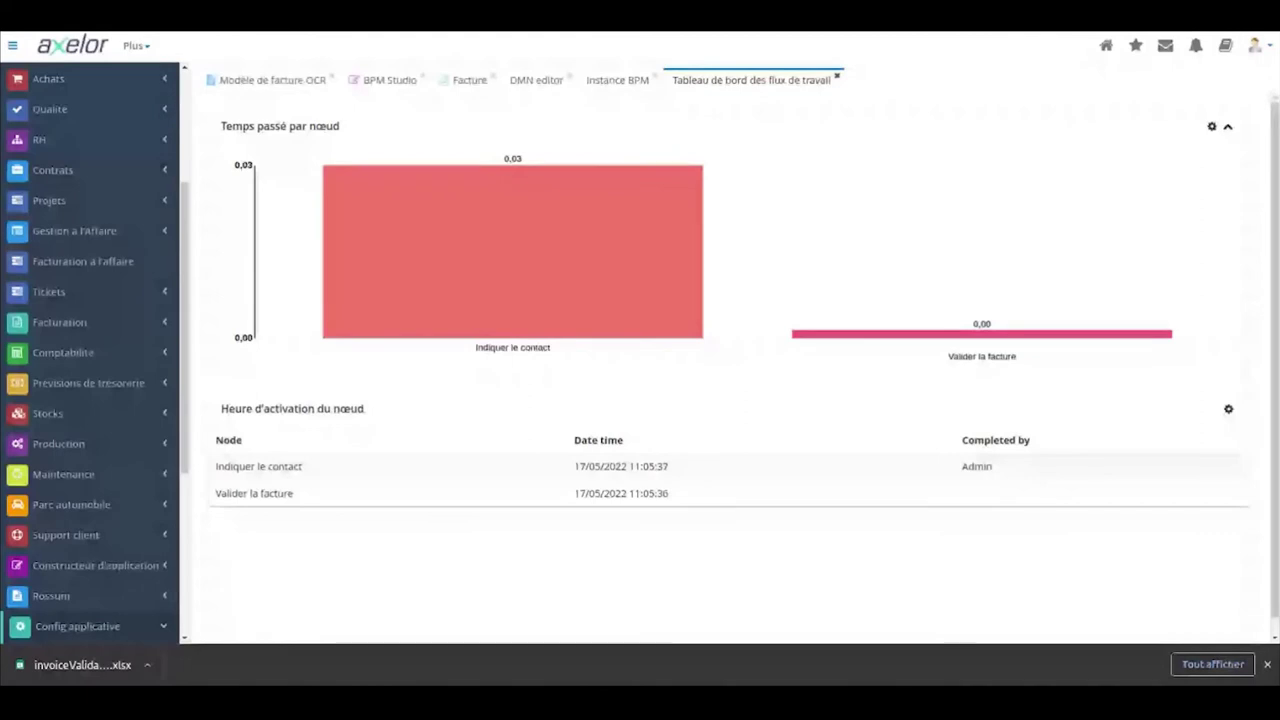
{"action": "left_click", "coordinate": [617, 80]}
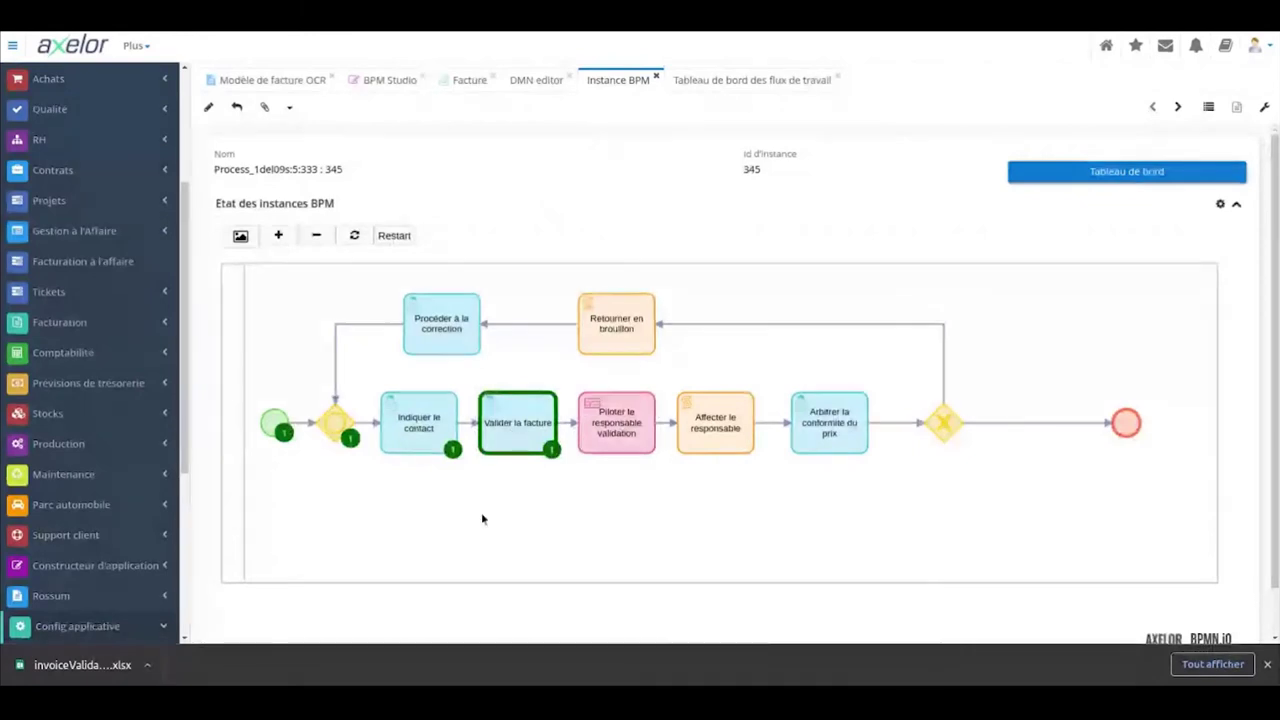
{"action": "left_click", "coordinate": [405, 417]}
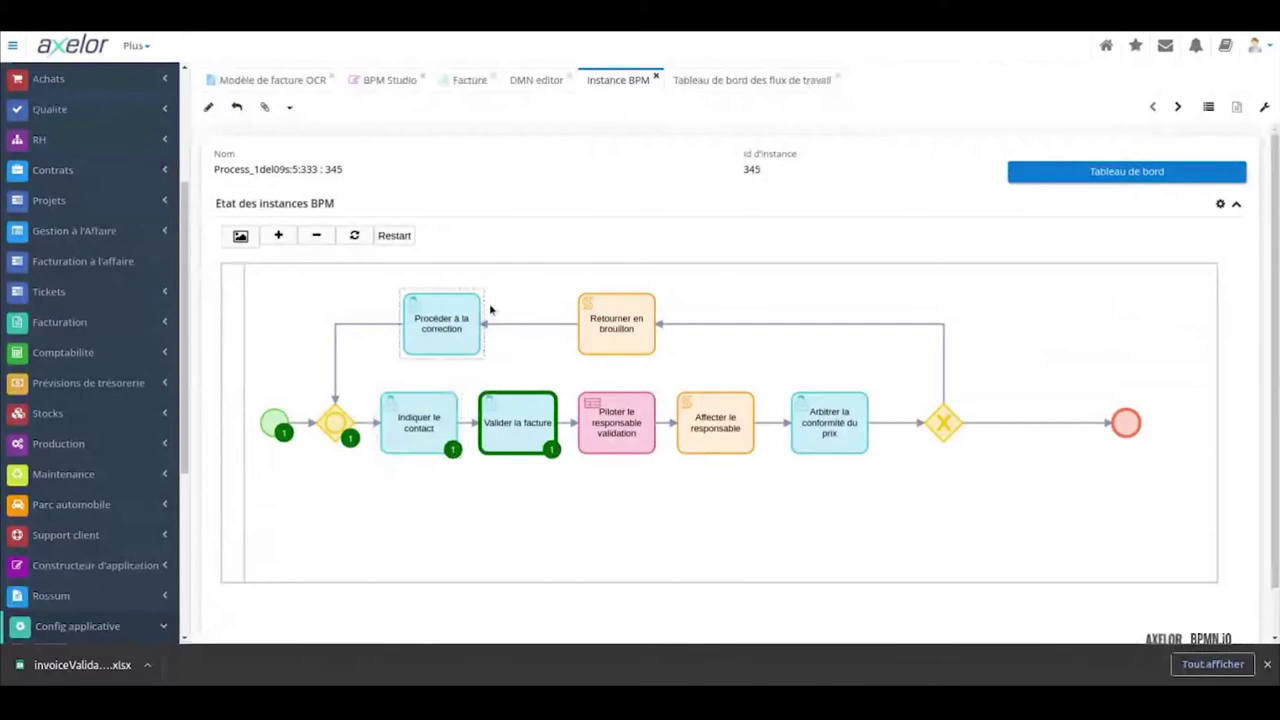
Step: Return to the draft invoice and examine the Responsable validation choices in the Attributs section without selecting one
{"action": "left_click", "coordinate": [452, 80]}
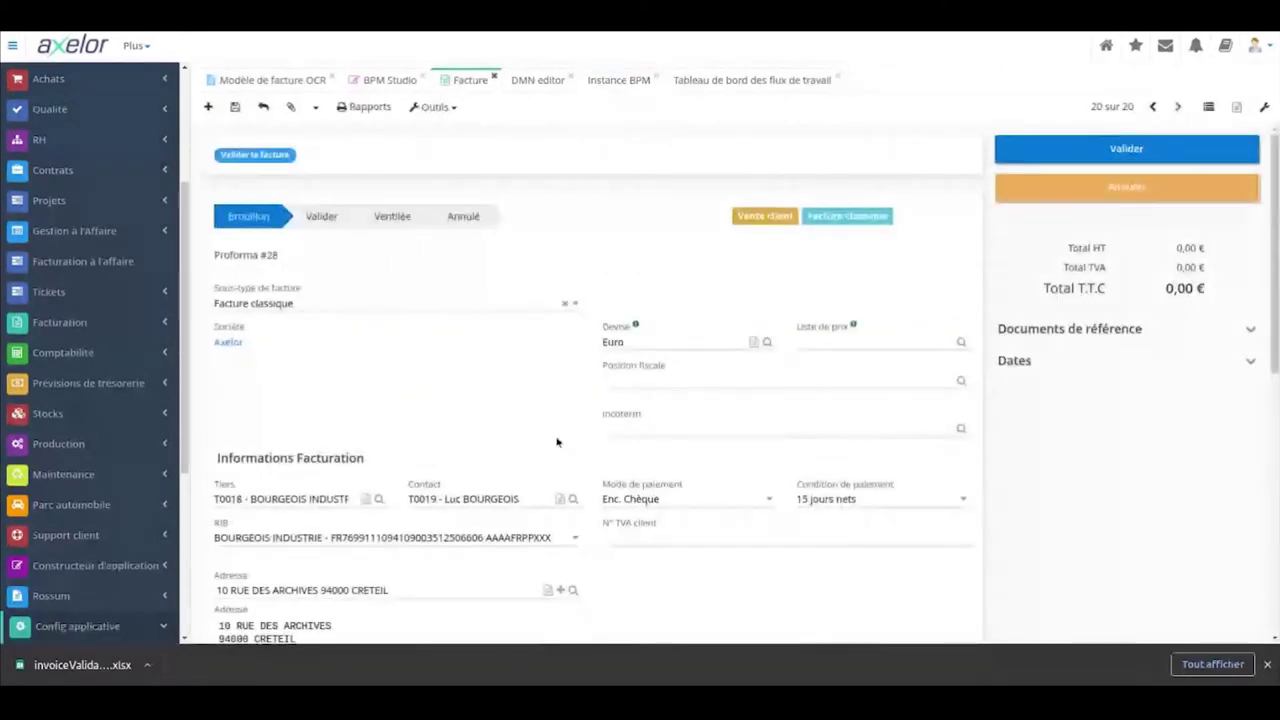
{"action": "scroll", "coordinate": [557, 437], "scroll_direction": "down", "scroll_amount": 5}
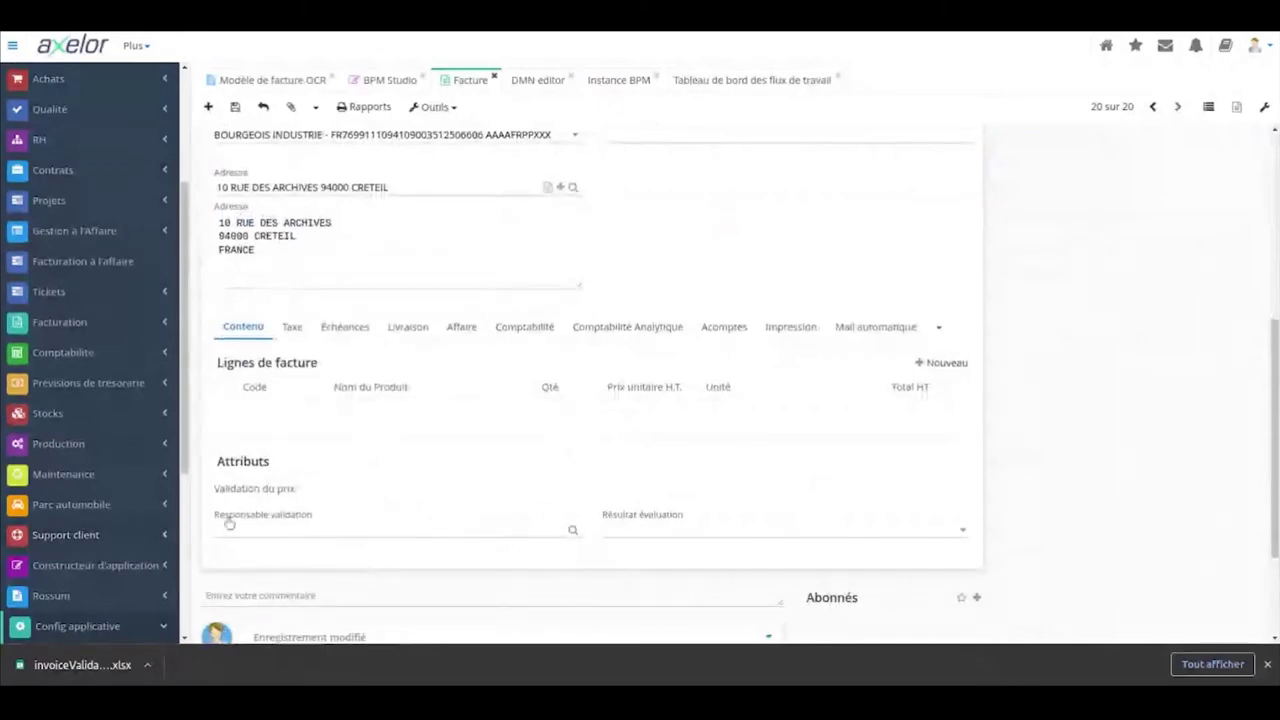
{"action": "left_click", "coordinate": [340, 529]}
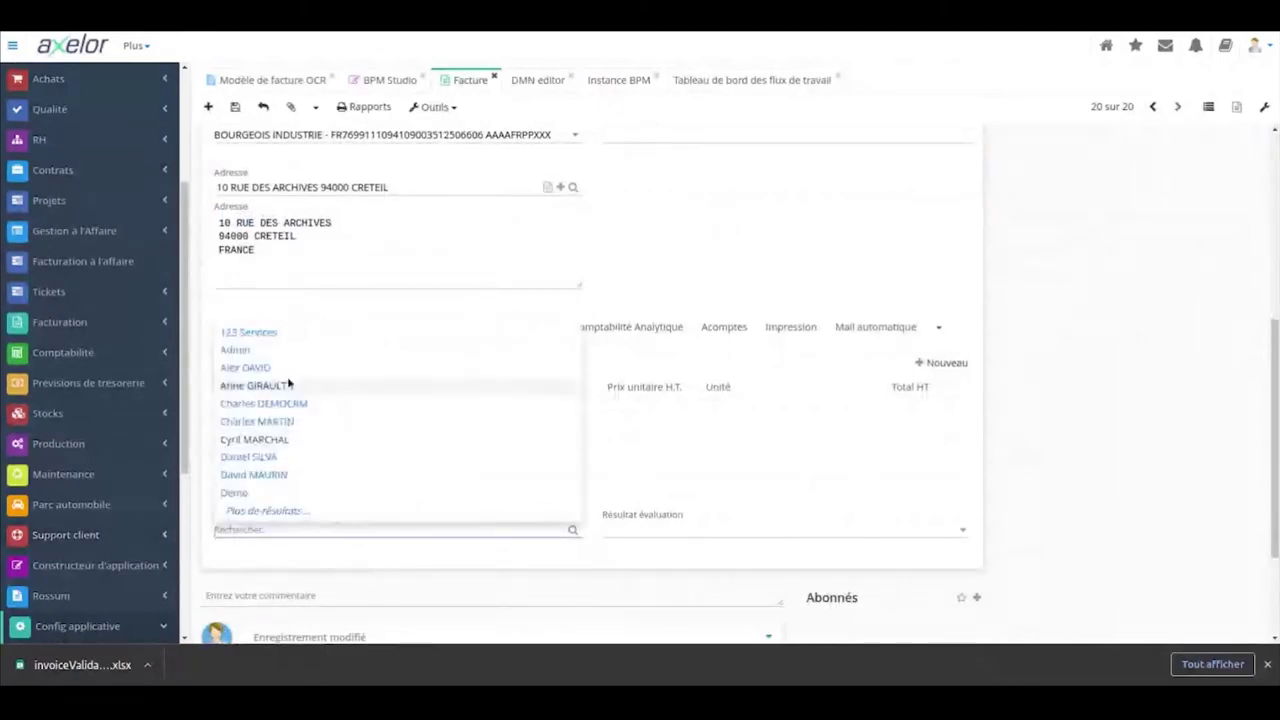
{"action": "left_click", "coordinate": [1100, 514]}
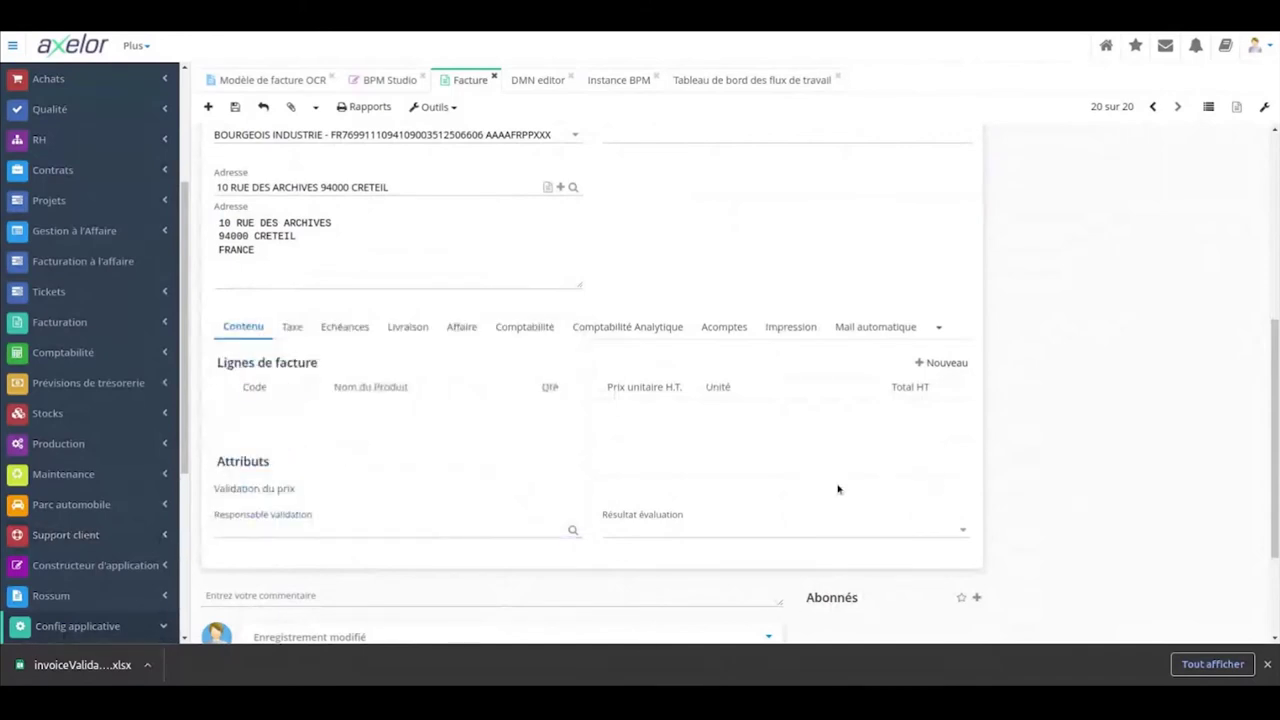
Step: Validate the draft proforma invoice and accept the warning
{"action": "scroll", "coordinate": [656, 286], "scroll_direction": "up", "scroll_amount": 3}
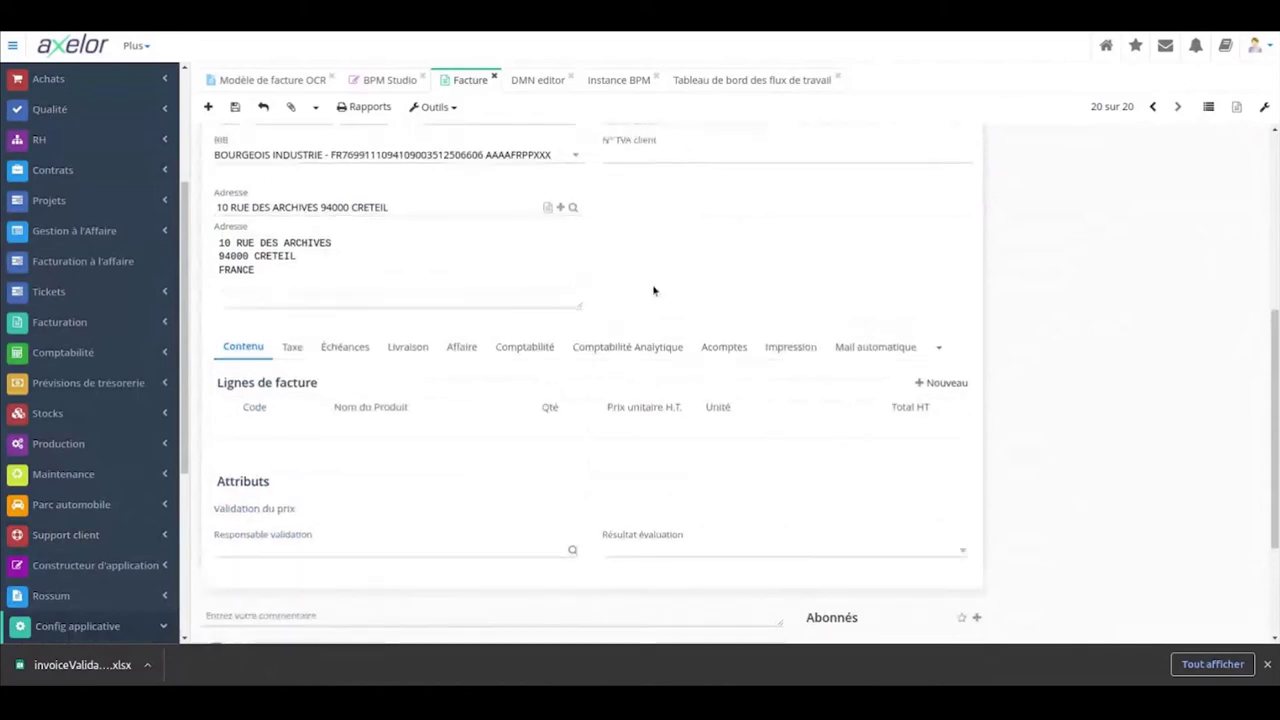
{"action": "scroll", "coordinate": [650, 280], "scroll_direction": "up", "scroll_amount": 3}
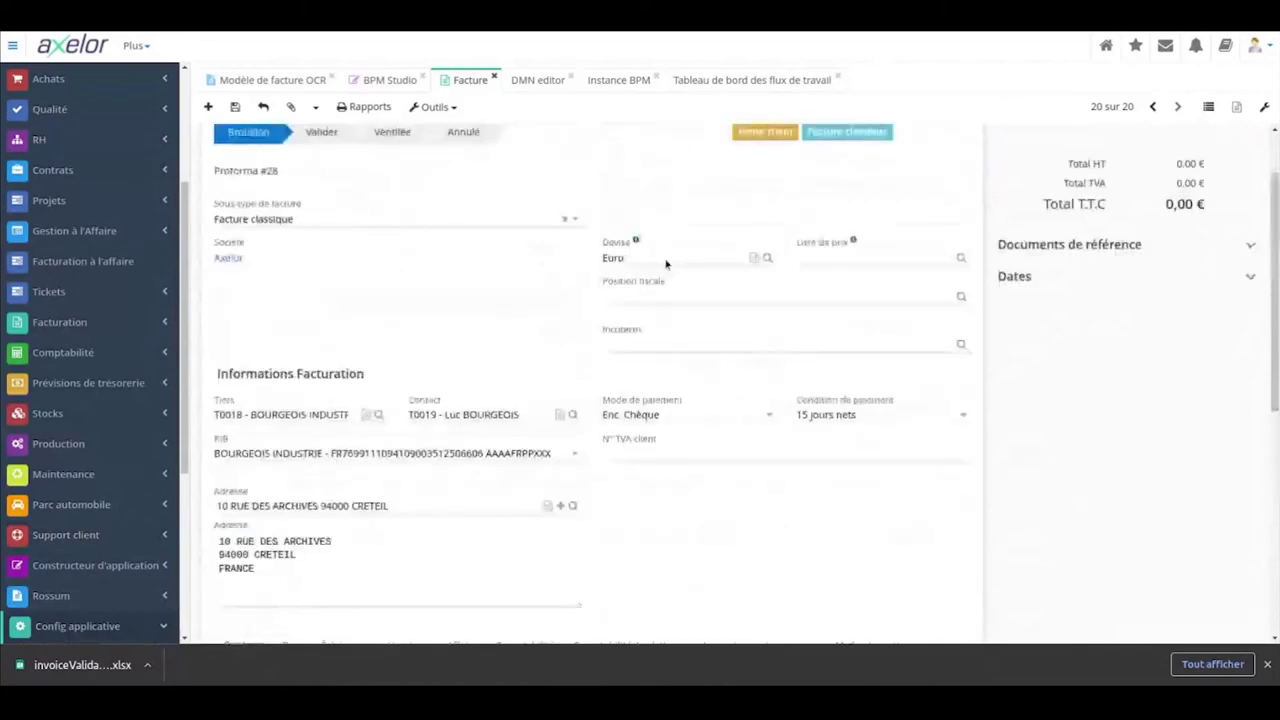
{"action": "scroll", "coordinate": [666, 263], "scroll_direction": "up", "scroll_amount": 2}
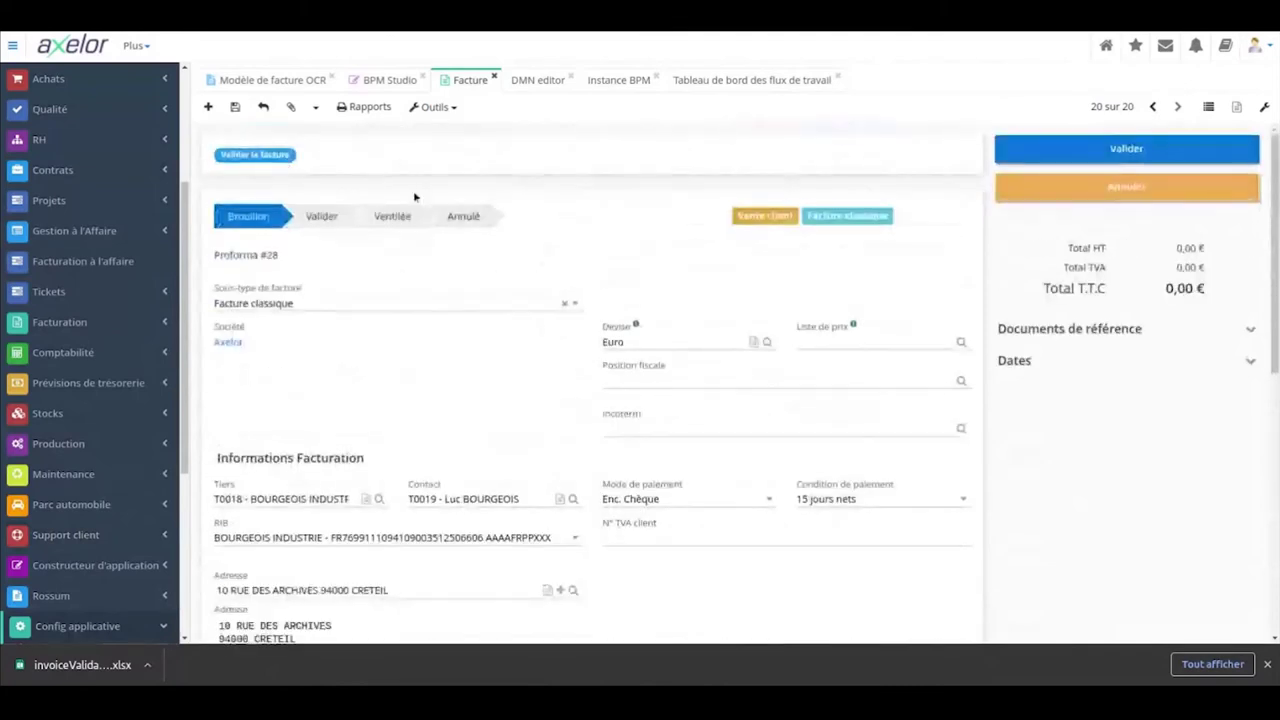
{"action": "left_click", "coordinate": [1183, 152]}
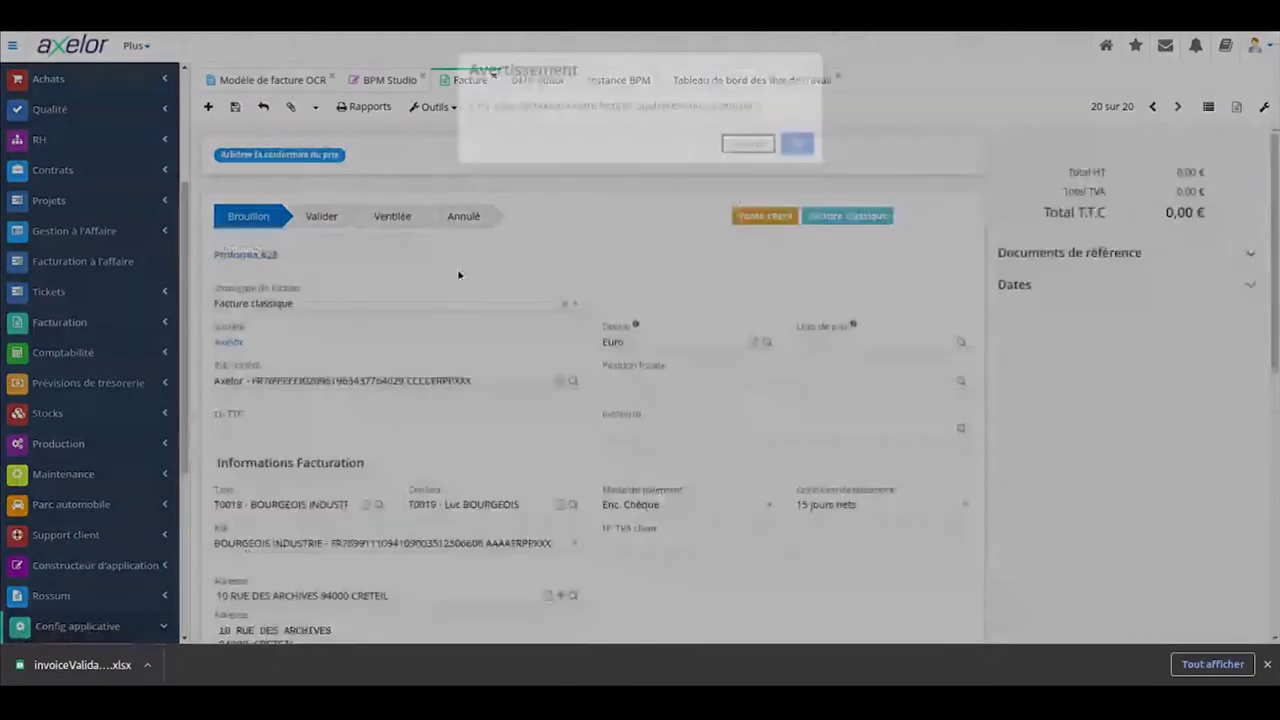
{"action": "left_click", "coordinate": [796, 144]}
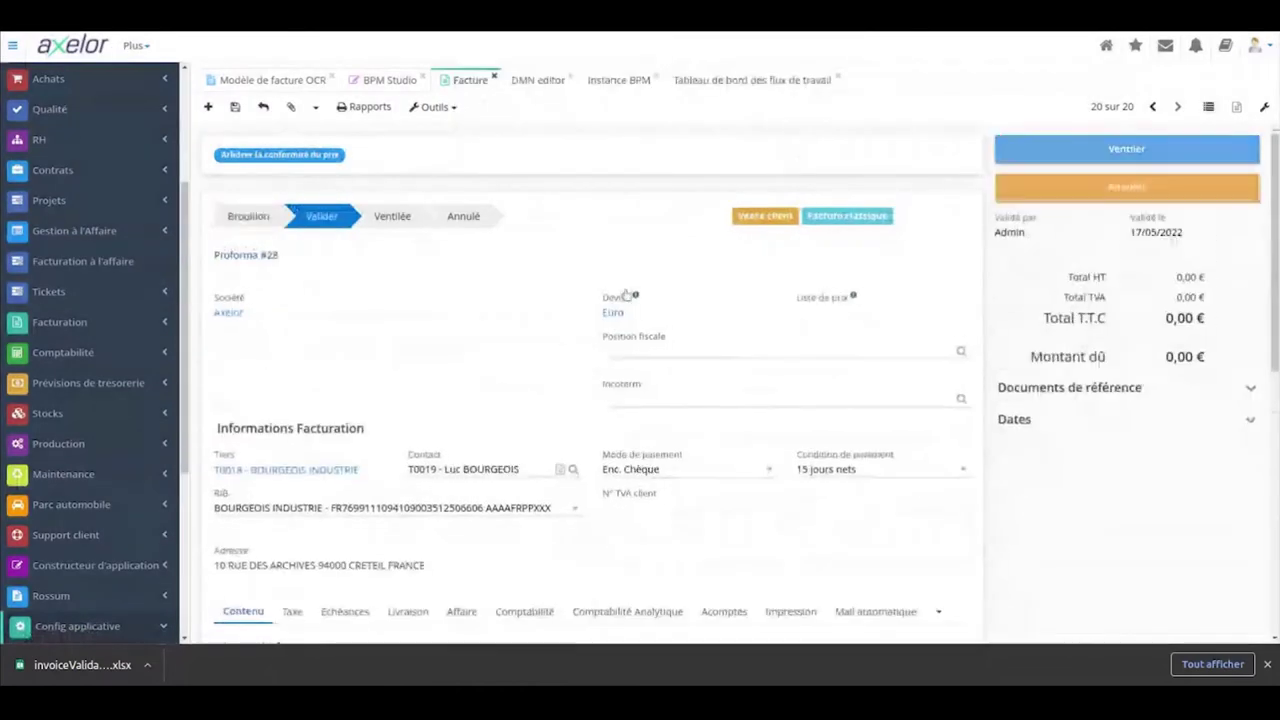
Step: Examine the Responsable validation assigned to the validated invoice and compare it with the rules of the invoiceValidation decision table
{"action": "scroll", "coordinate": [620, 384], "scroll_direction": "down", "scroll_amount": 1}
{"action": "scroll", "coordinate": [620, 384], "scroll_direction": "down", "scroll_amount": 2}
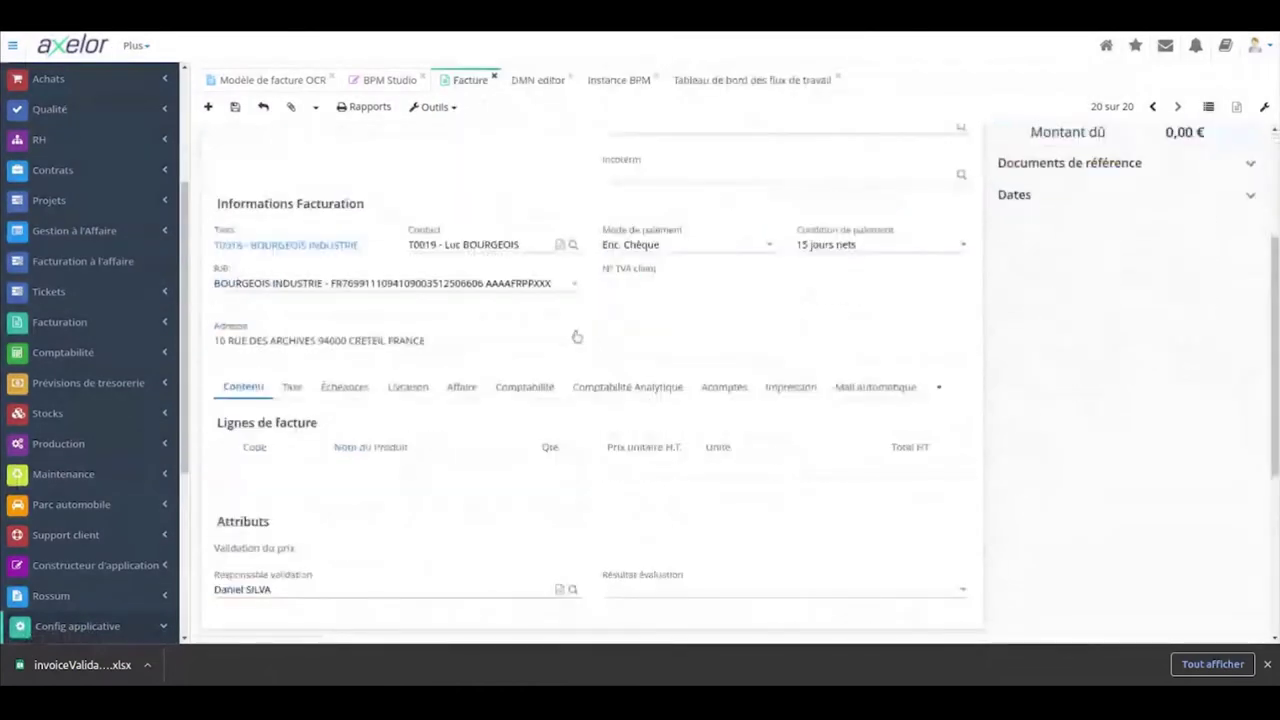
{"action": "scroll", "coordinate": [576, 337], "scroll_direction": "down", "scroll_amount": 2}
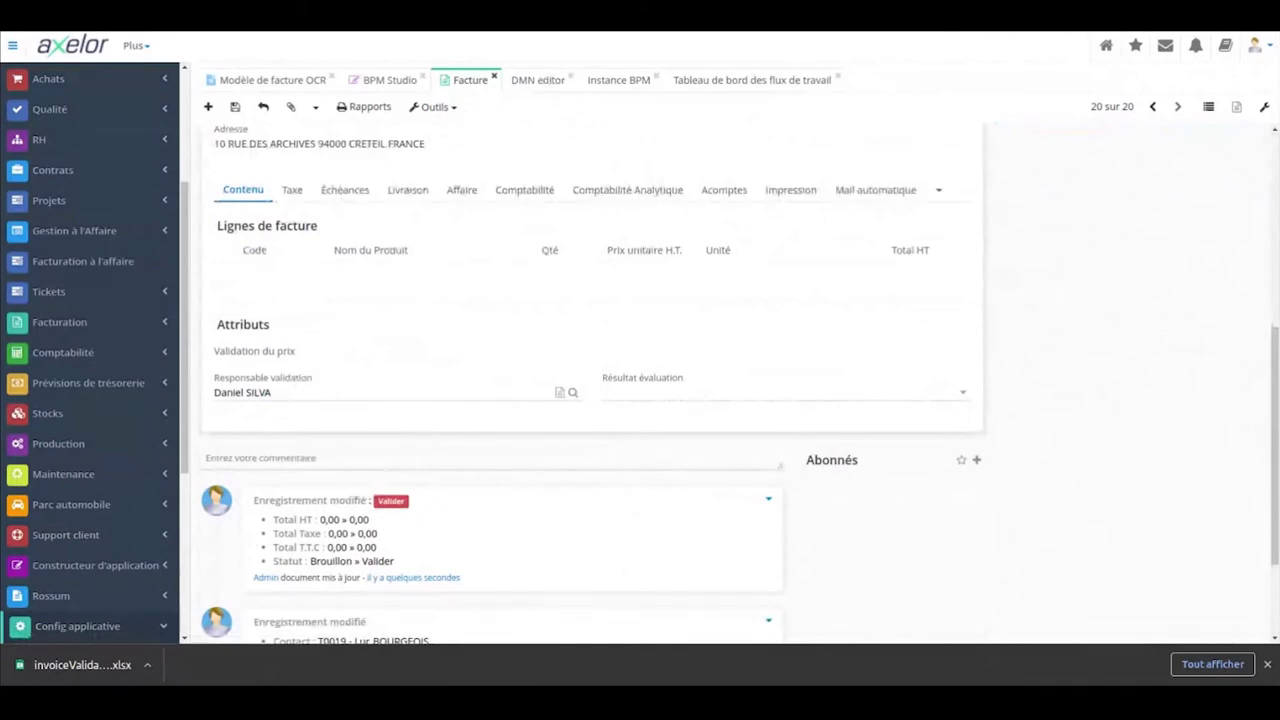
{"action": "left_click", "coordinate": [537, 82]}
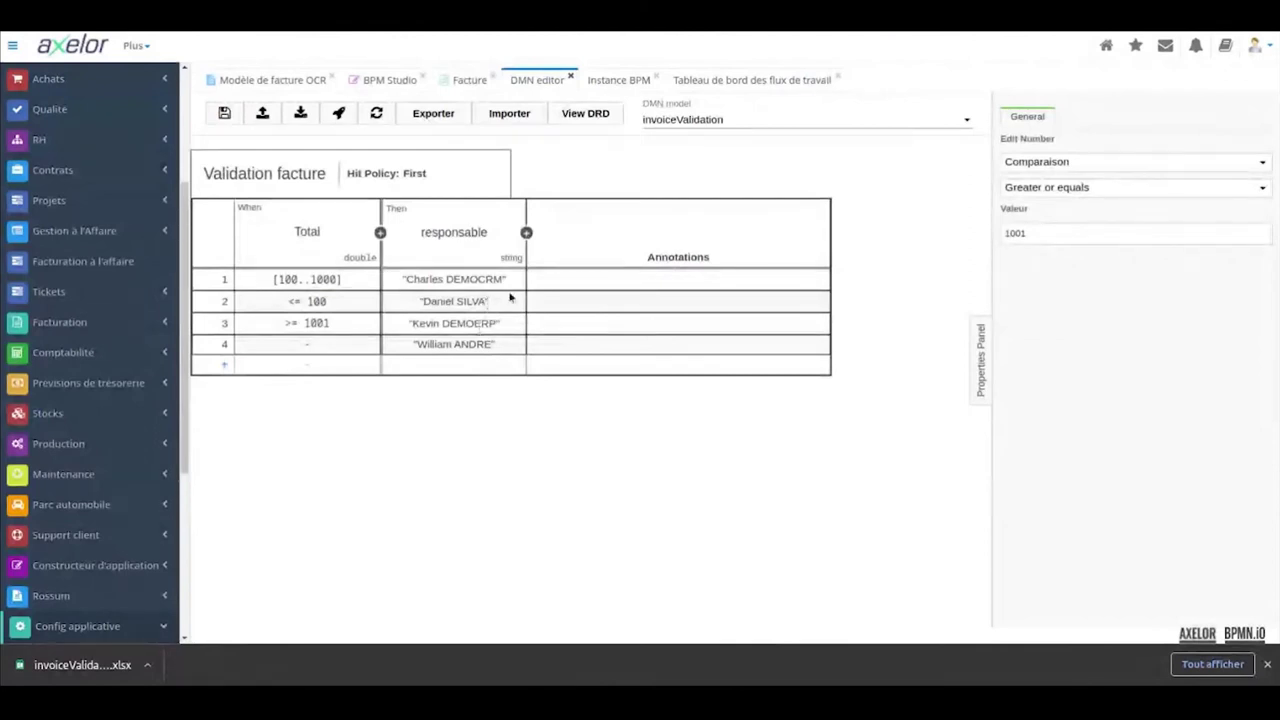
{"action": "left_click", "coordinate": [468, 80]}
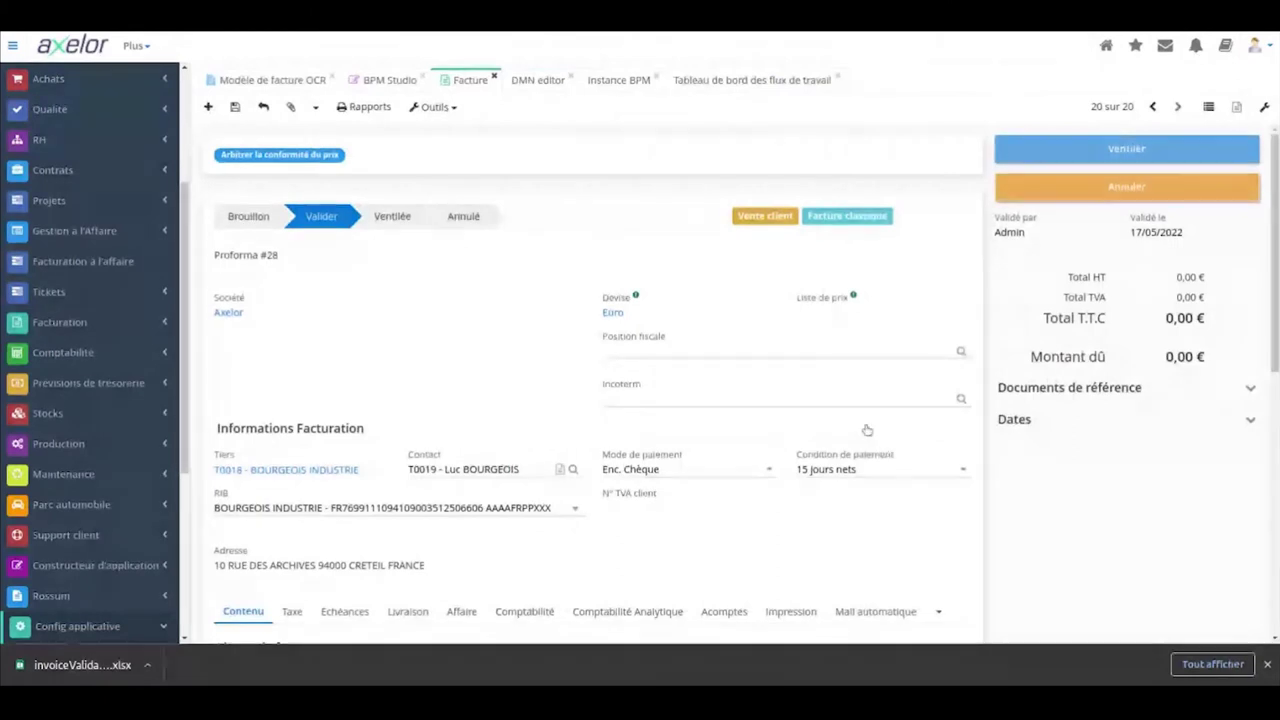
{"action": "scroll", "coordinate": [870, 435], "scroll_direction": "down", "scroll_amount": 3}
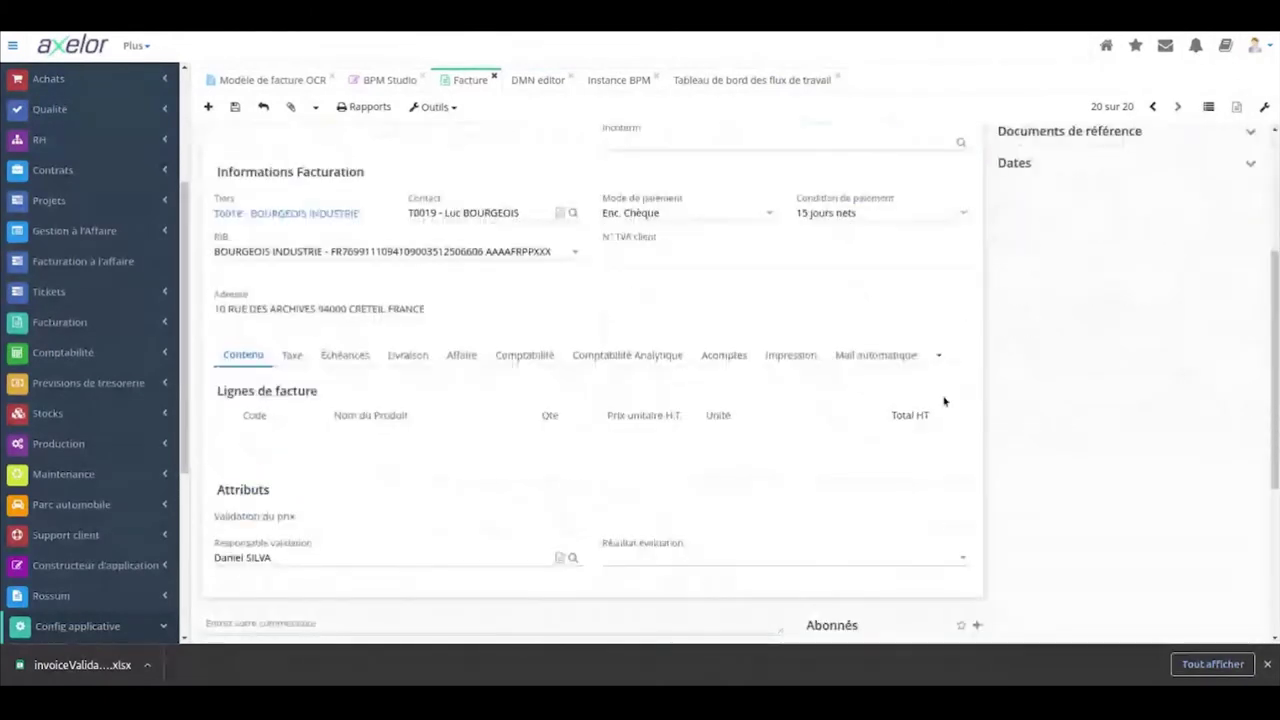
{"action": "scroll", "coordinate": [900, 418], "scroll_direction": "up", "scroll_amount": 2}
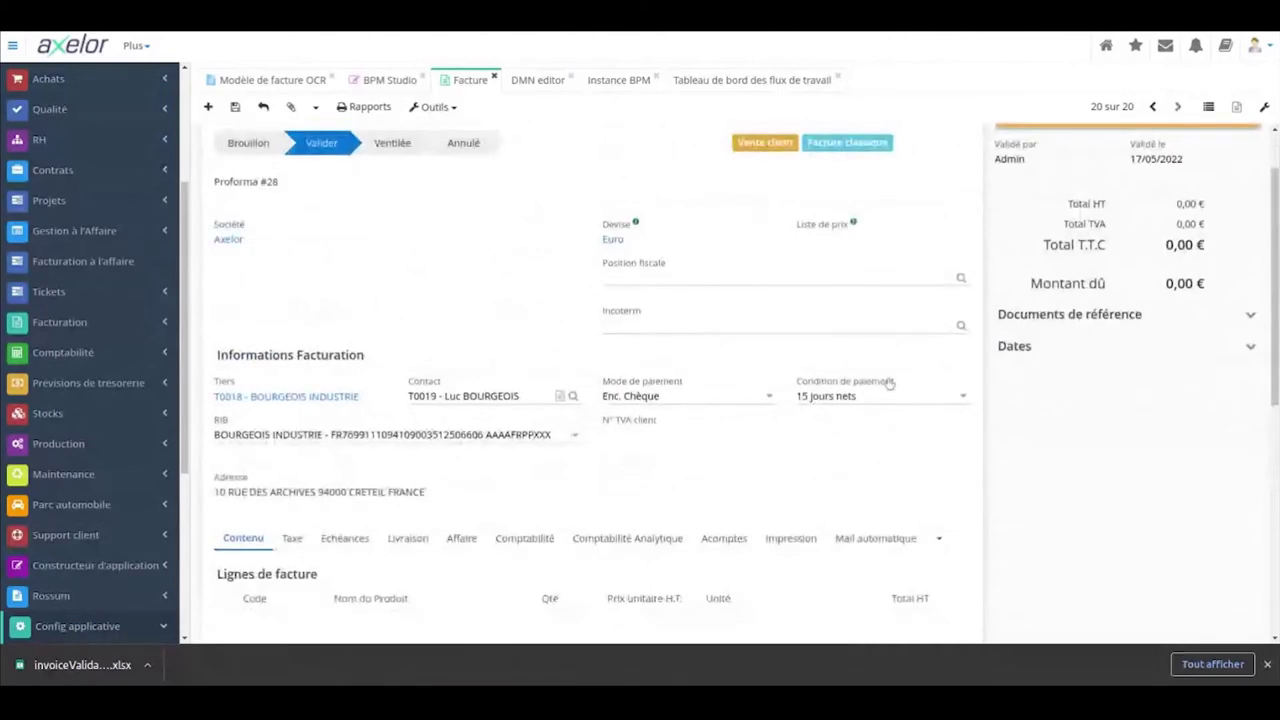
{"action": "scroll", "coordinate": [661, 384], "scroll_direction": "up", "scroll_amount": 1}
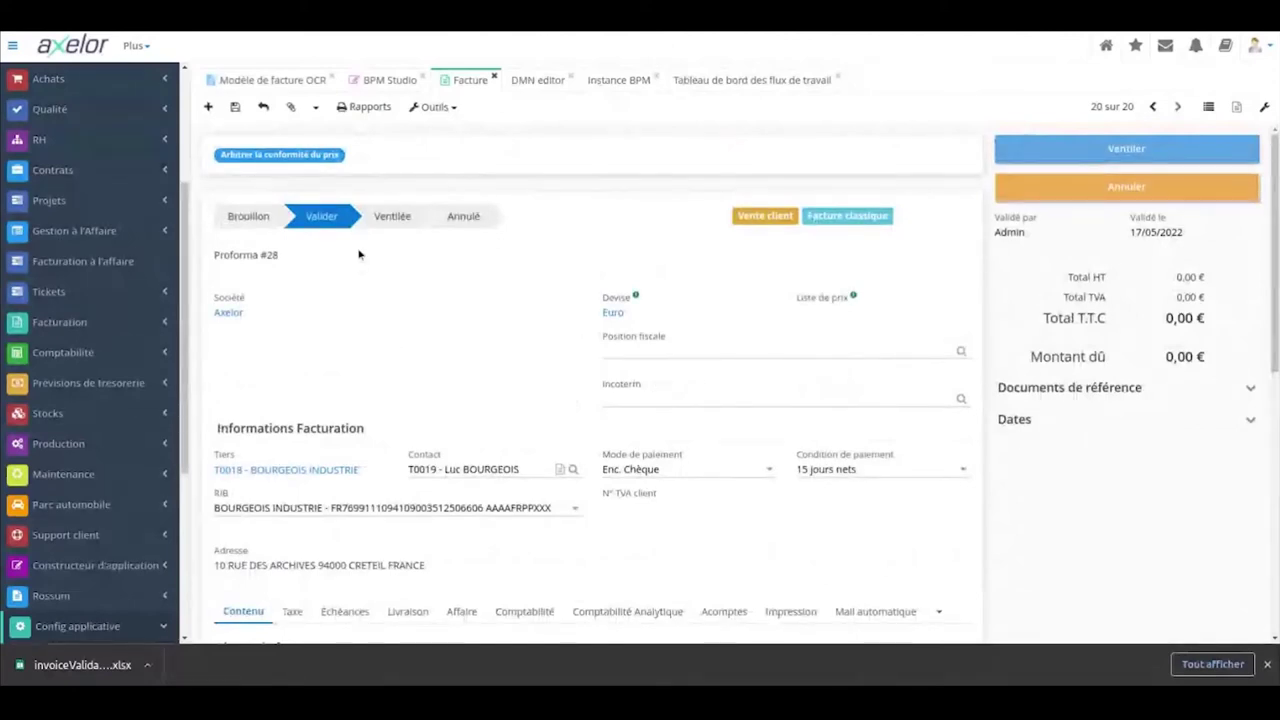
Step: Set the invoice's Résultat évaluation to Non Conforme and check the invoice's status and active process task
{"action": "scroll", "coordinate": [665, 400], "scroll_direction": "down", "scroll_amount": 5}
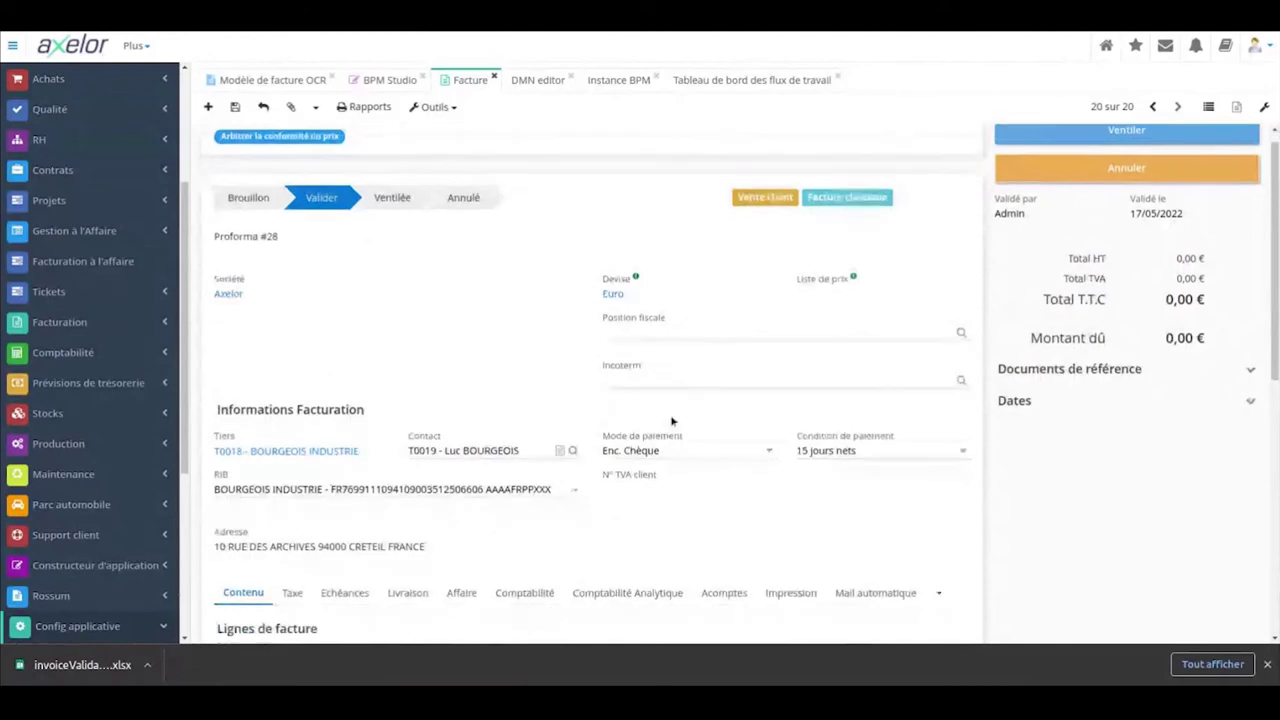
{"action": "left_click", "coordinate": [709, 403]}
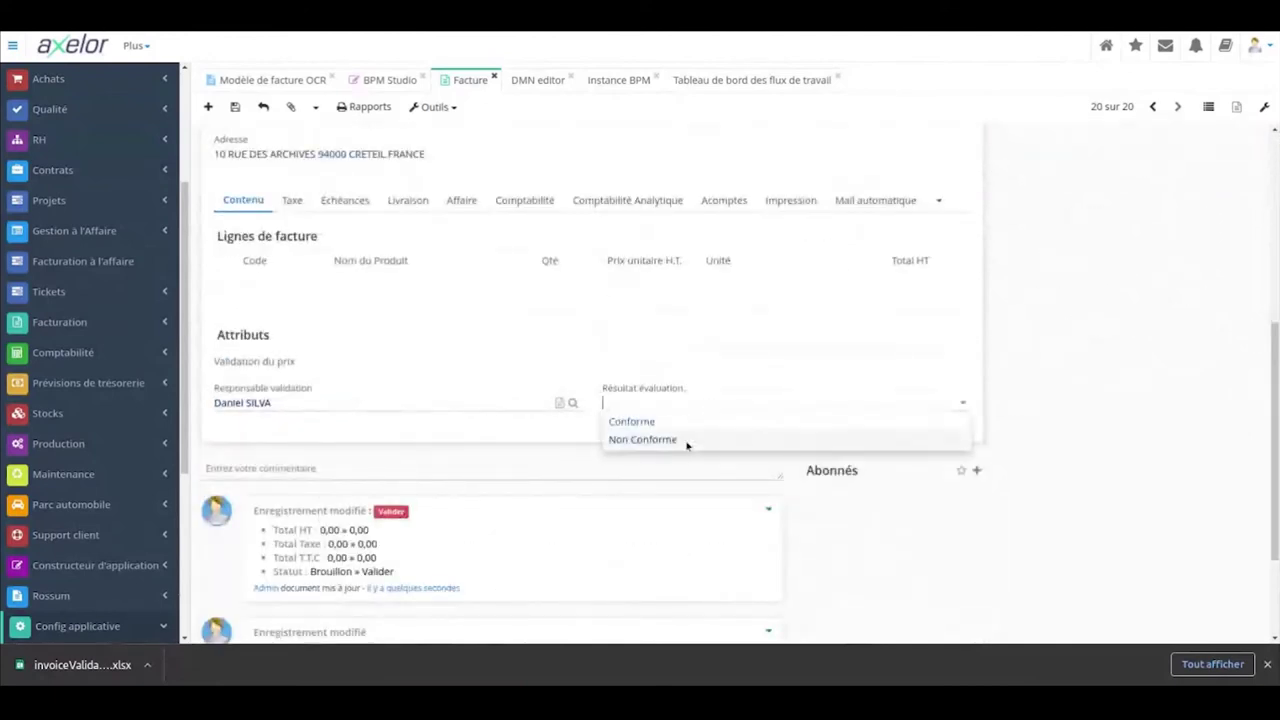
{"action": "left_click", "coordinate": [687, 441]}
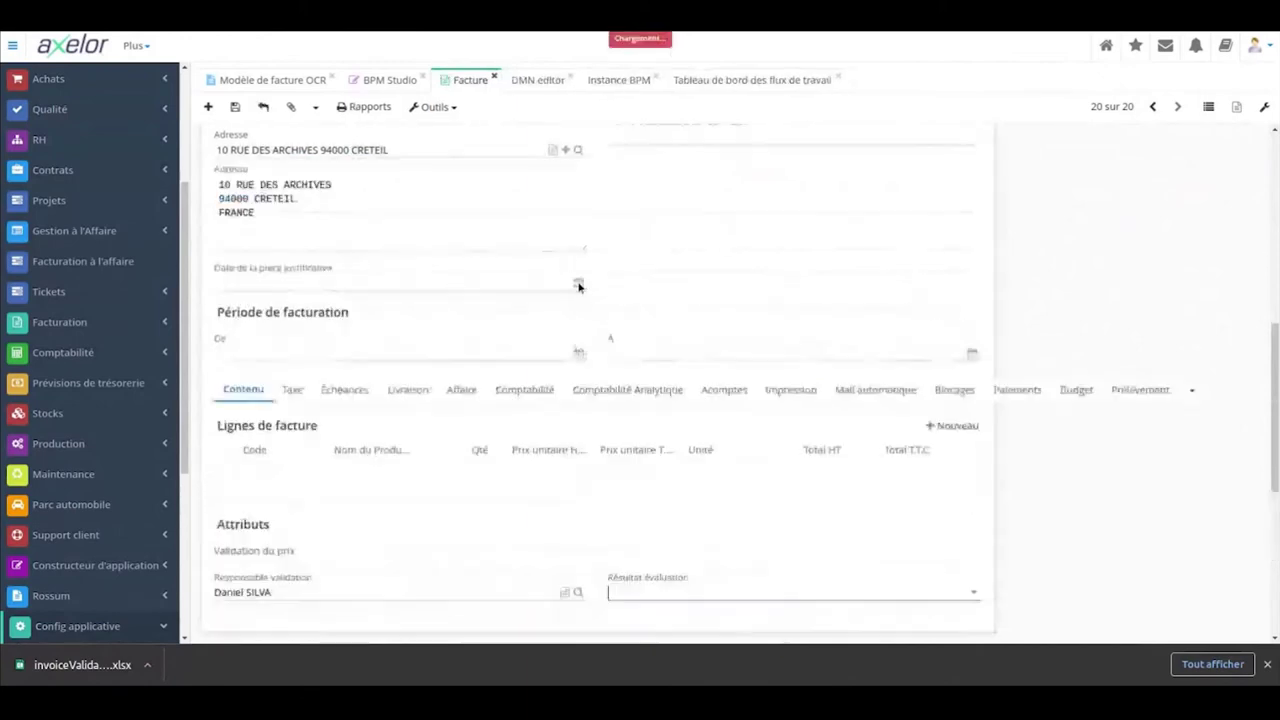
{"action": "scroll", "coordinate": [620, 306], "scroll_direction": "up", "scroll_amount": 3}
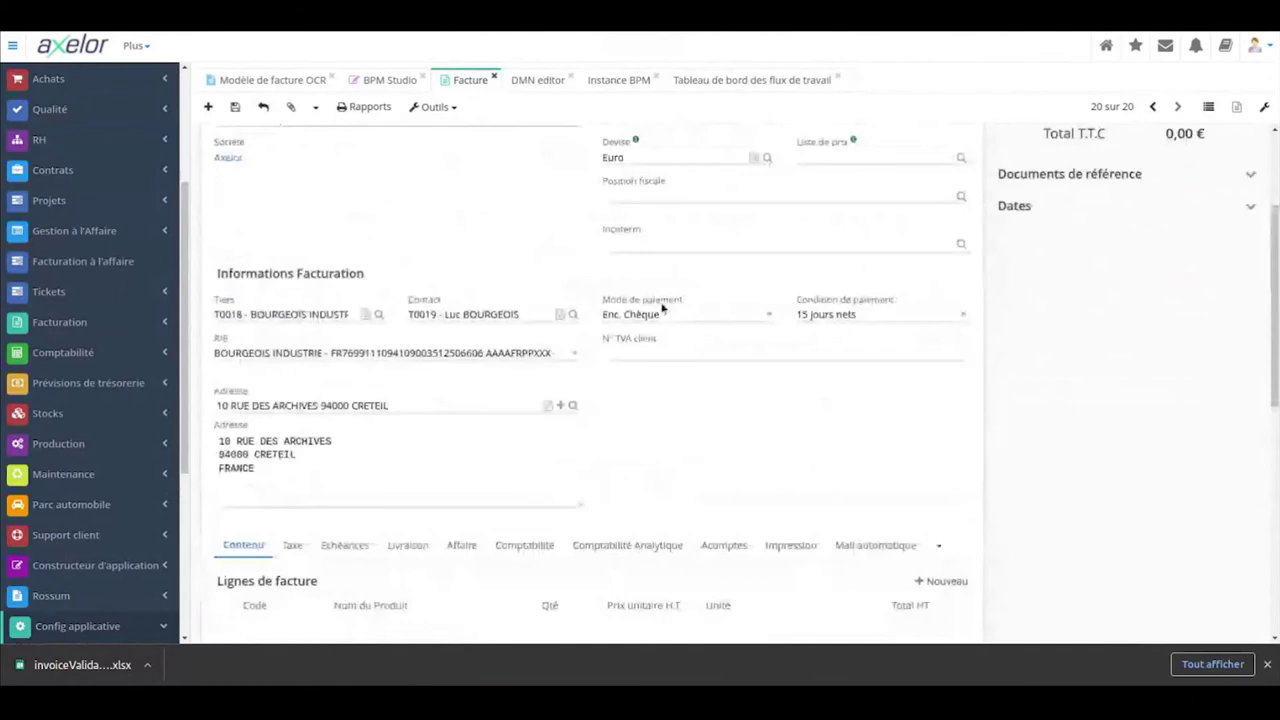
{"action": "scroll", "coordinate": [455, 300], "scroll_direction": "up", "scroll_amount": 2}
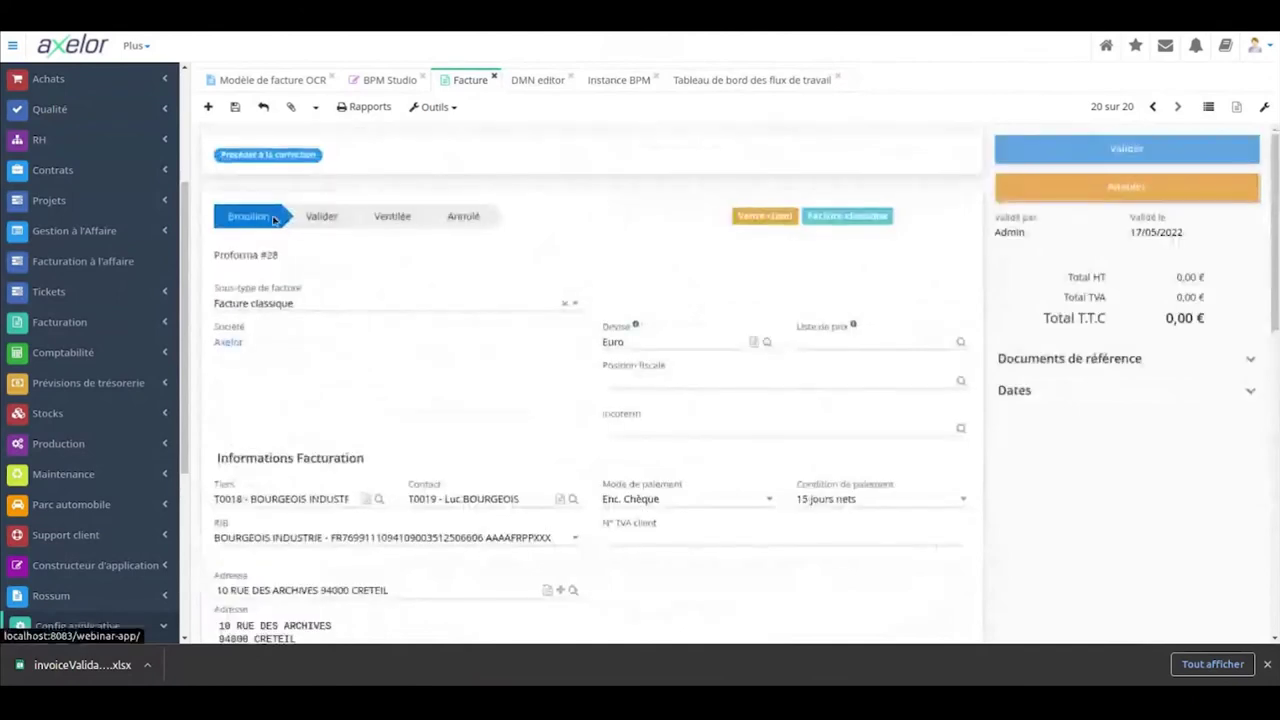
{"action": "scroll", "coordinate": [466, 417], "scroll_direction": "down", "scroll_amount": 3}
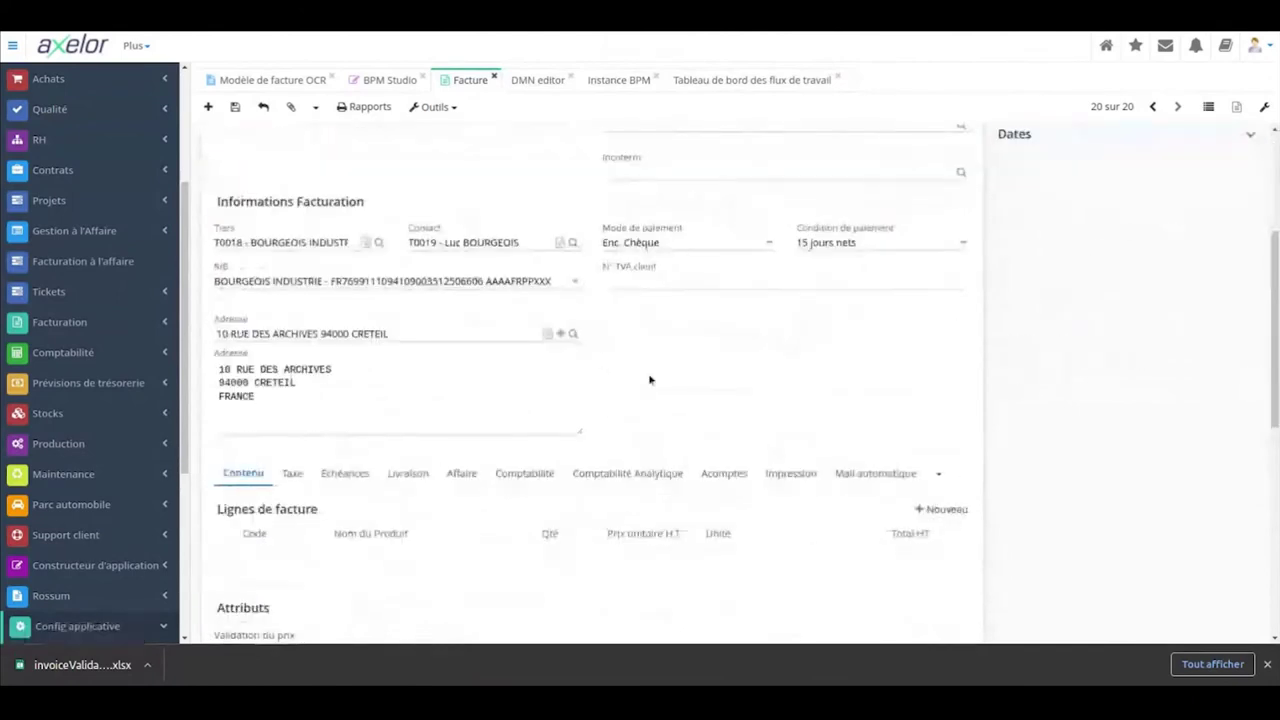
{"action": "scroll", "coordinate": [600, 349], "scroll_direction": "up", "scroll_amount": 3}
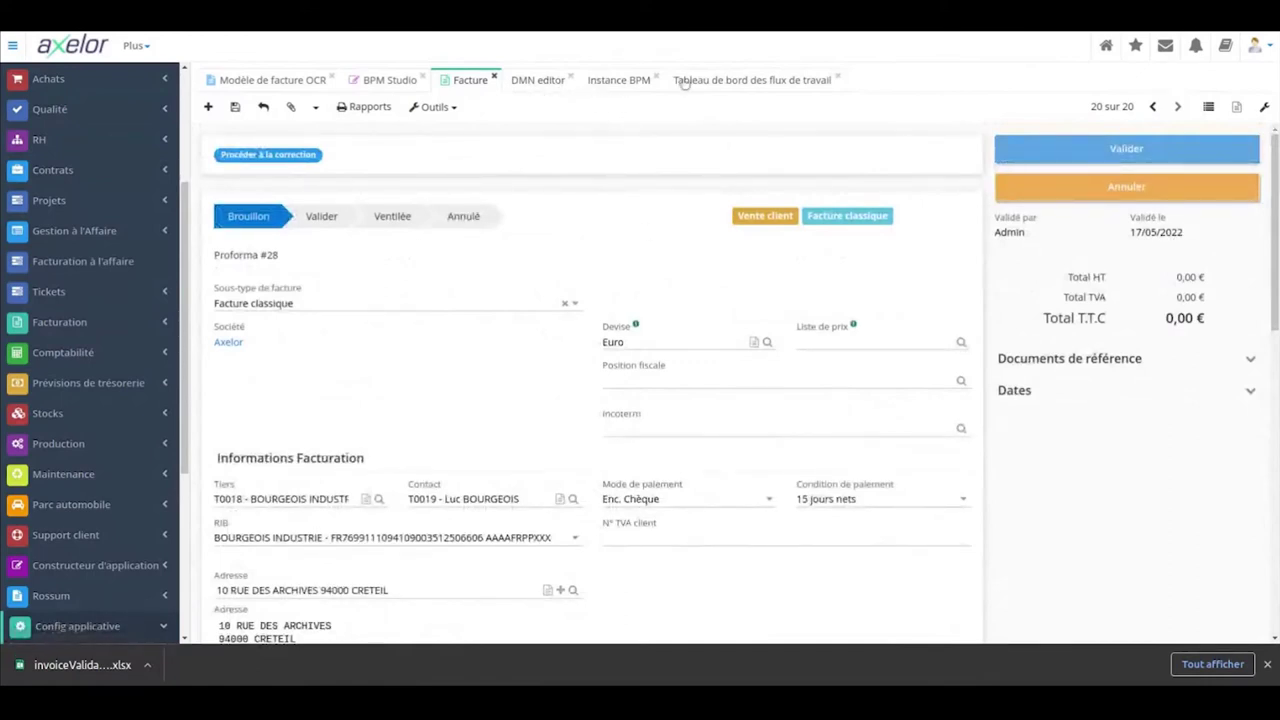
Step: Check the BPM instance, then examine the script of the Retourner en brouillon task in BPM Studio
{"action": "left_click", "coordinate": [621, 83]}
{"action": "right_click", "coordinate": [621, 83]}
{"action": "left_click", "coordinate": [656, 92]}
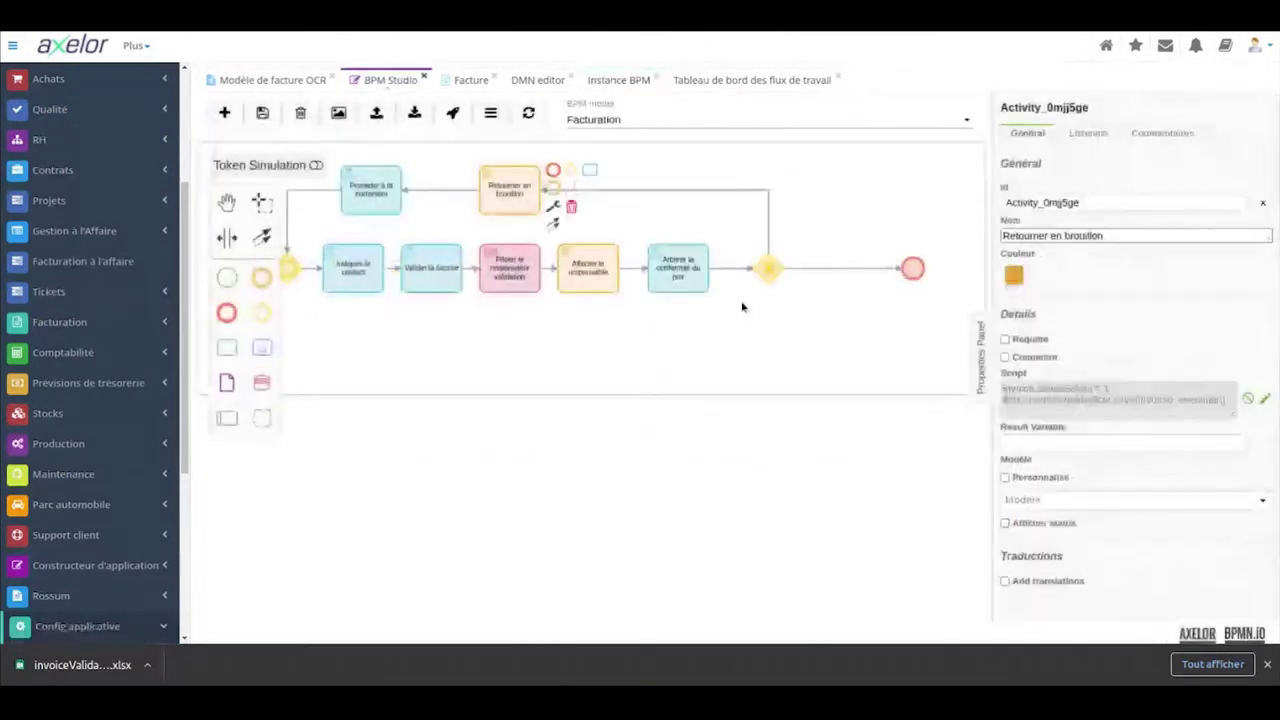
{"action": "left_click", "coordinate": [1265, 399]}
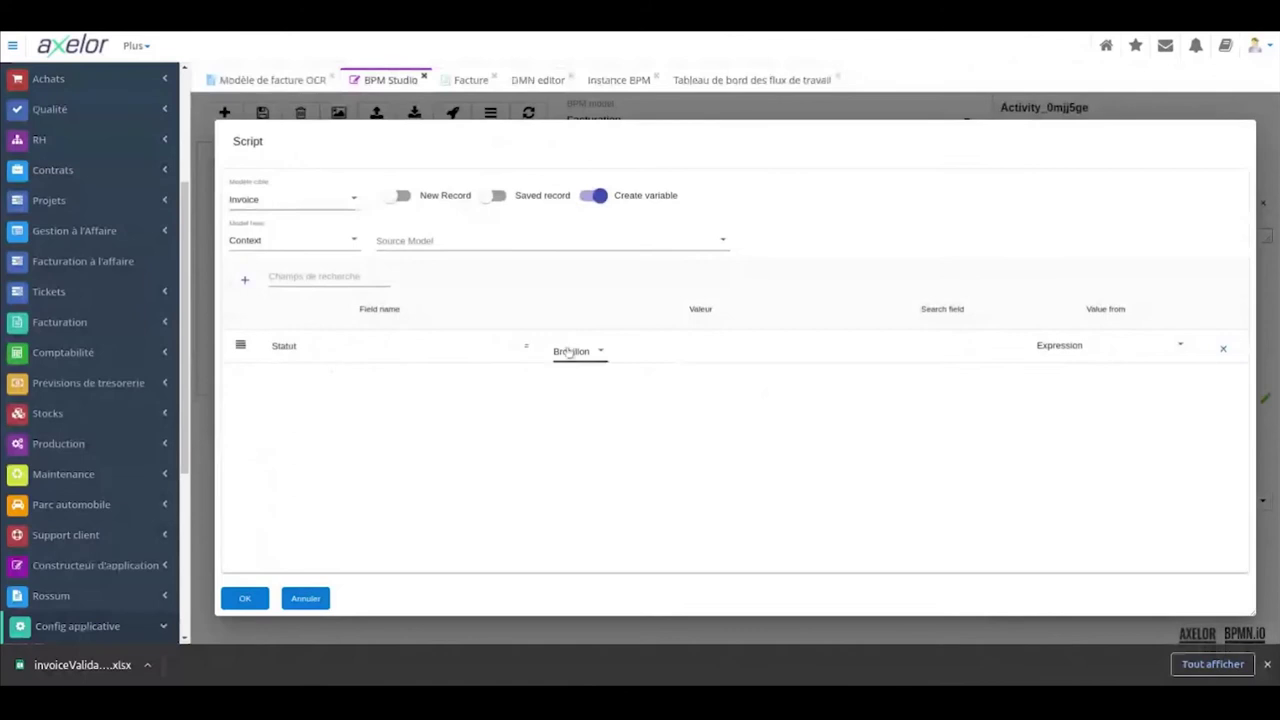
{"action": "left_click", "coordinate": [244, 598]}
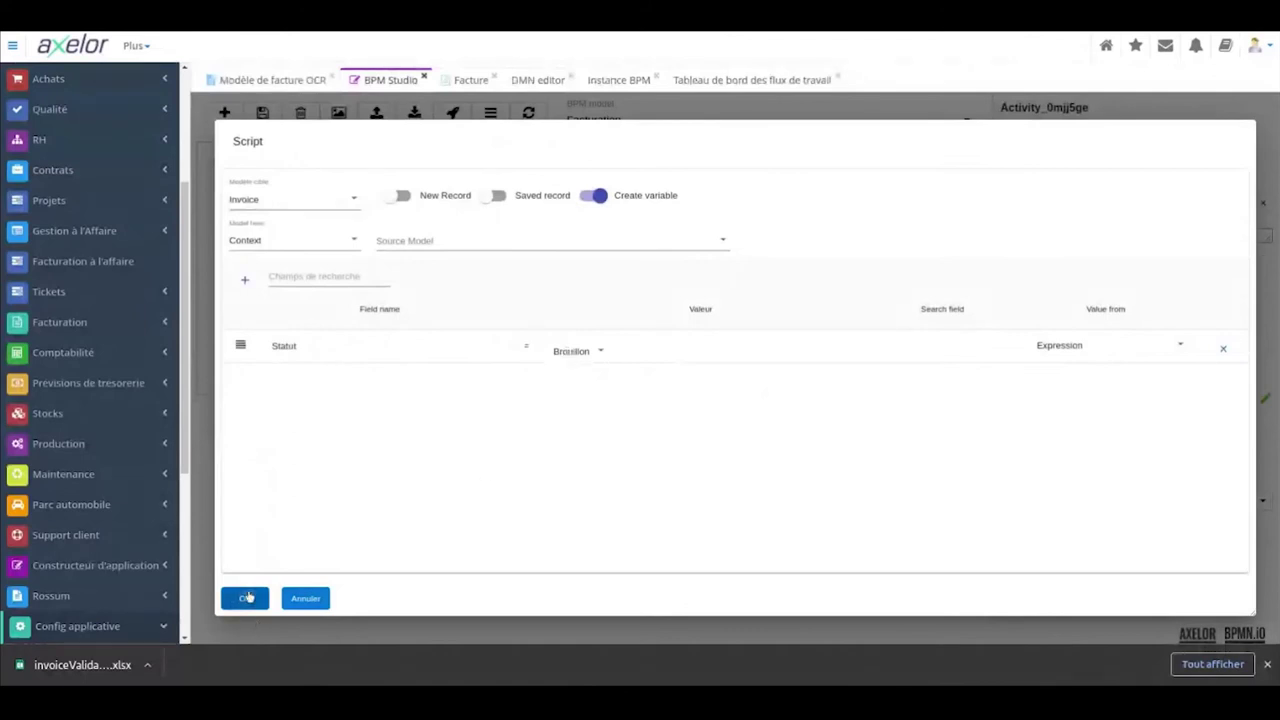
Step: Examine the email notification settings of the Procéder à la correction task, widening the properties area
{"action": "left_click_drag", "start_coordinate": [497, 429], "coordinate": [563, 500]}
{"action": "left_click", "coordinate": [459, 283]}
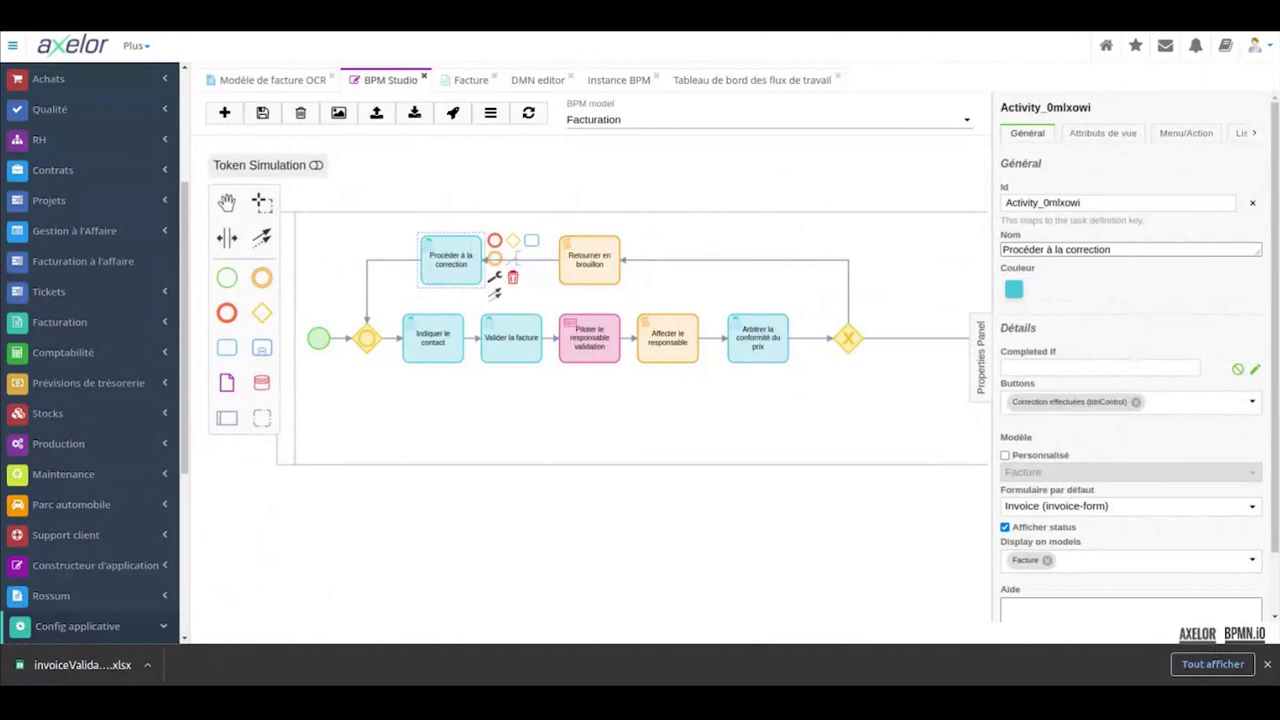
{"action": "left_click", "coordinate": [1185, 133]}
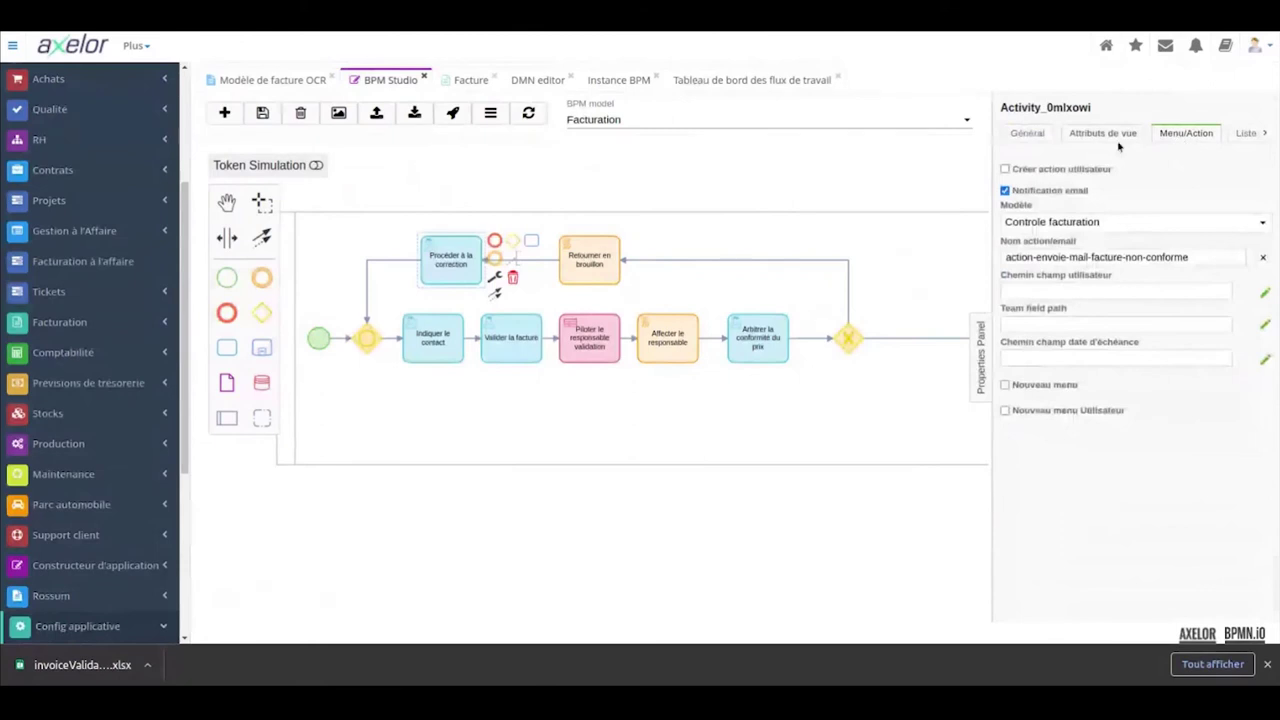
{"action": "left_click_drag", "start_coordinate": [994, 212], "coordinate": [806, 297]}
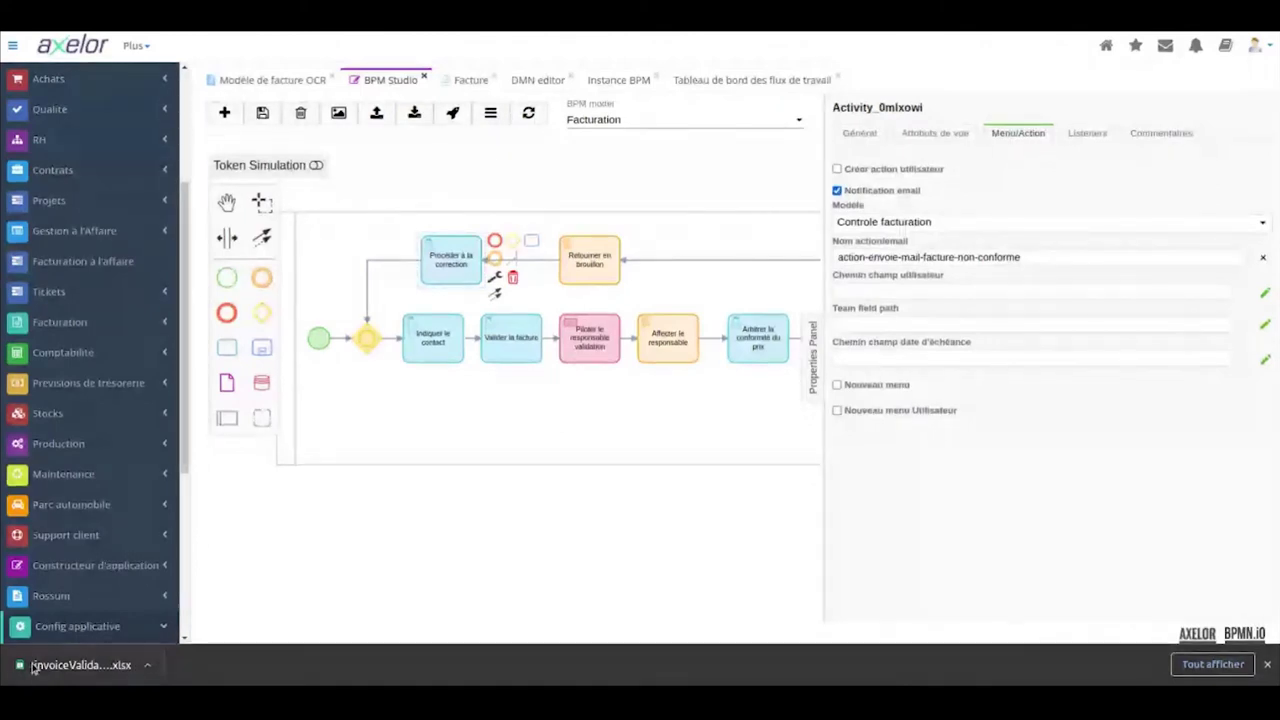
Step: List the message templates whose model matches "invoic", sorted by model, and return to the Facturation process in BPM Studio
{"action": "scroll", "coordinate": [114, 520], "scroll_direction": "down", "scroll_amount": 3}
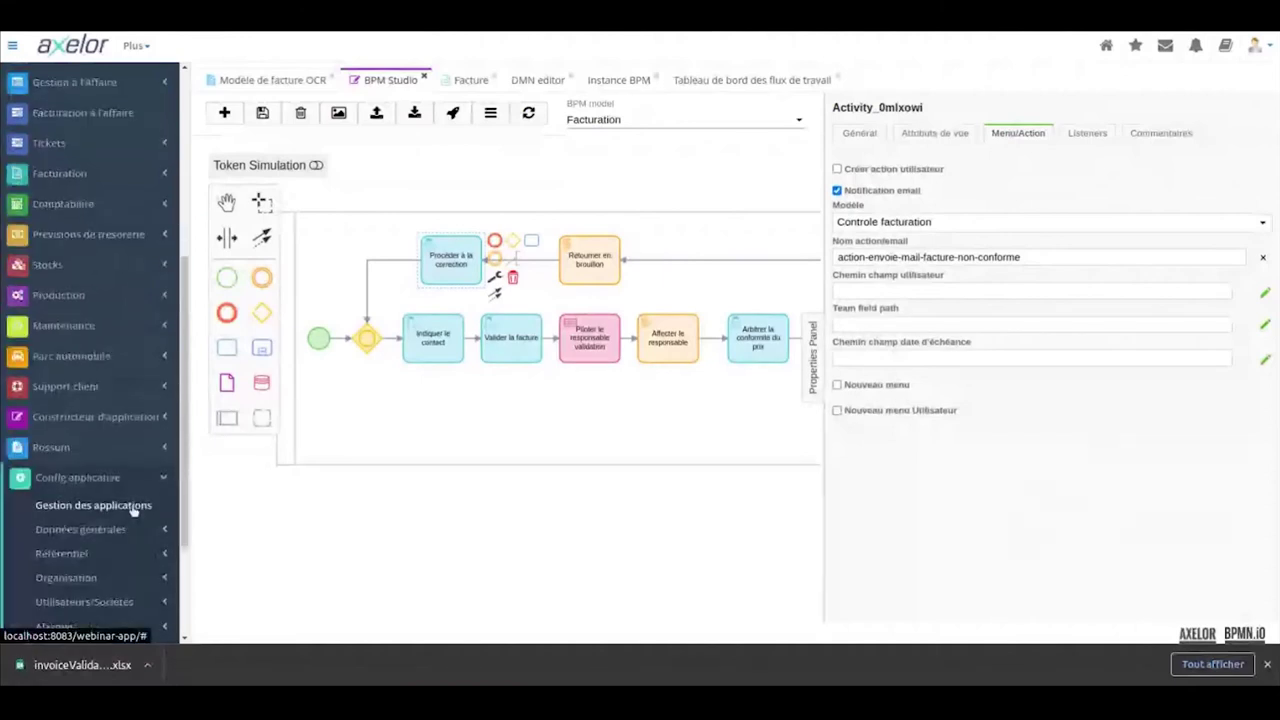
{"action": "scroll", "coordinate": [136, 511], "scroll_direction": "down", "scroll_amount": 2}
{"action": "scroll", "coordinate": [138, 512], "scroll_direction": "down", "scroll_amount": 1}
{"action": "left_click", "coordinate": [80, 567]}
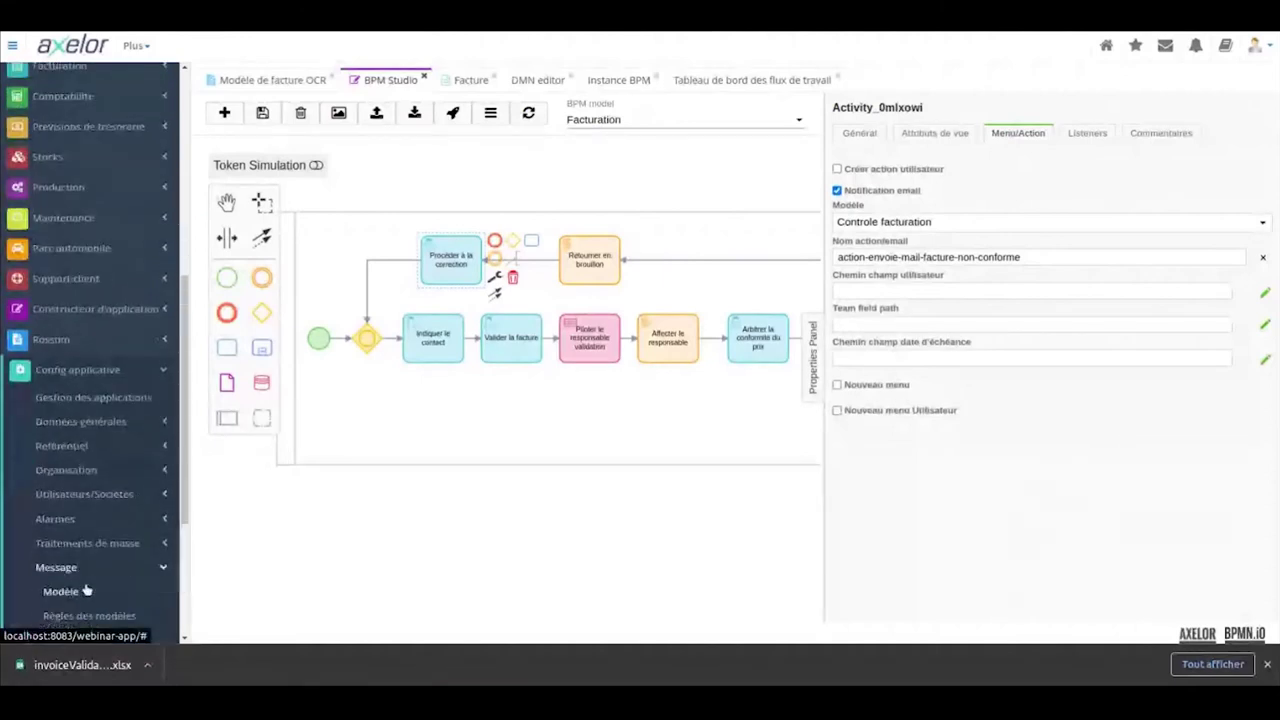
{"action": "left_click", "coordinate": [86, 591]}
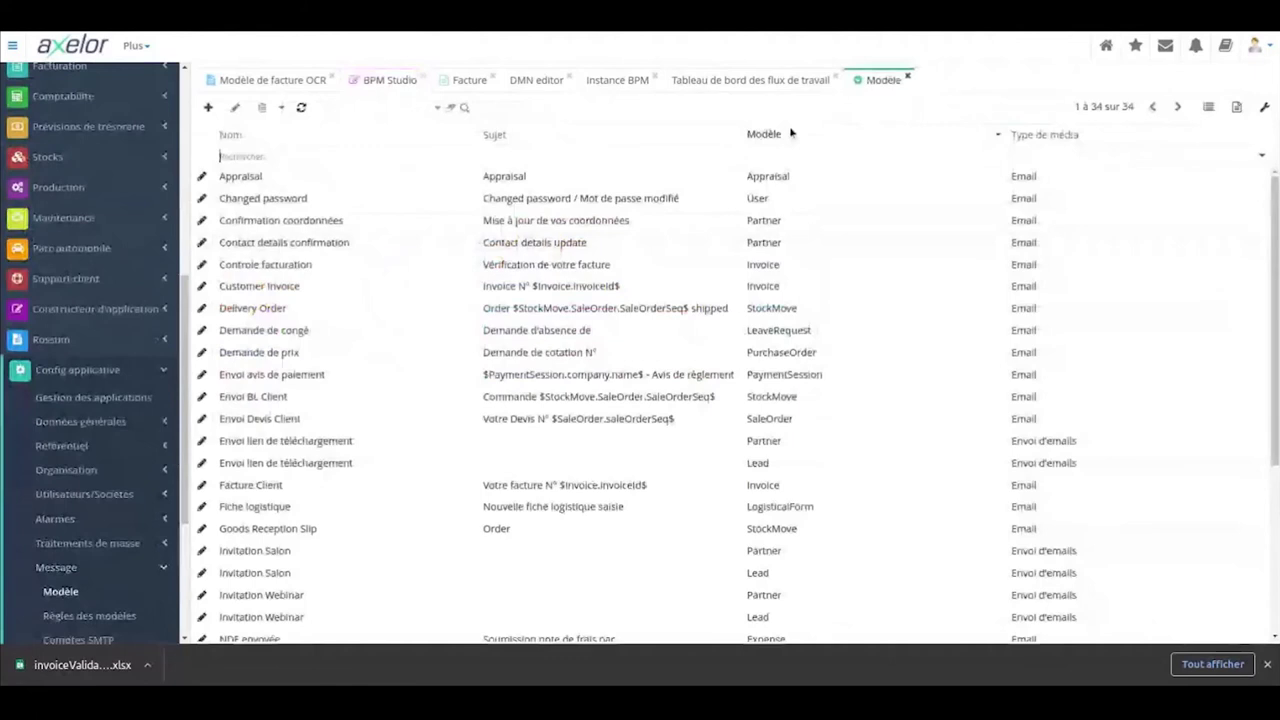
{"action": "left_click", "coordinate": [818, 143]}
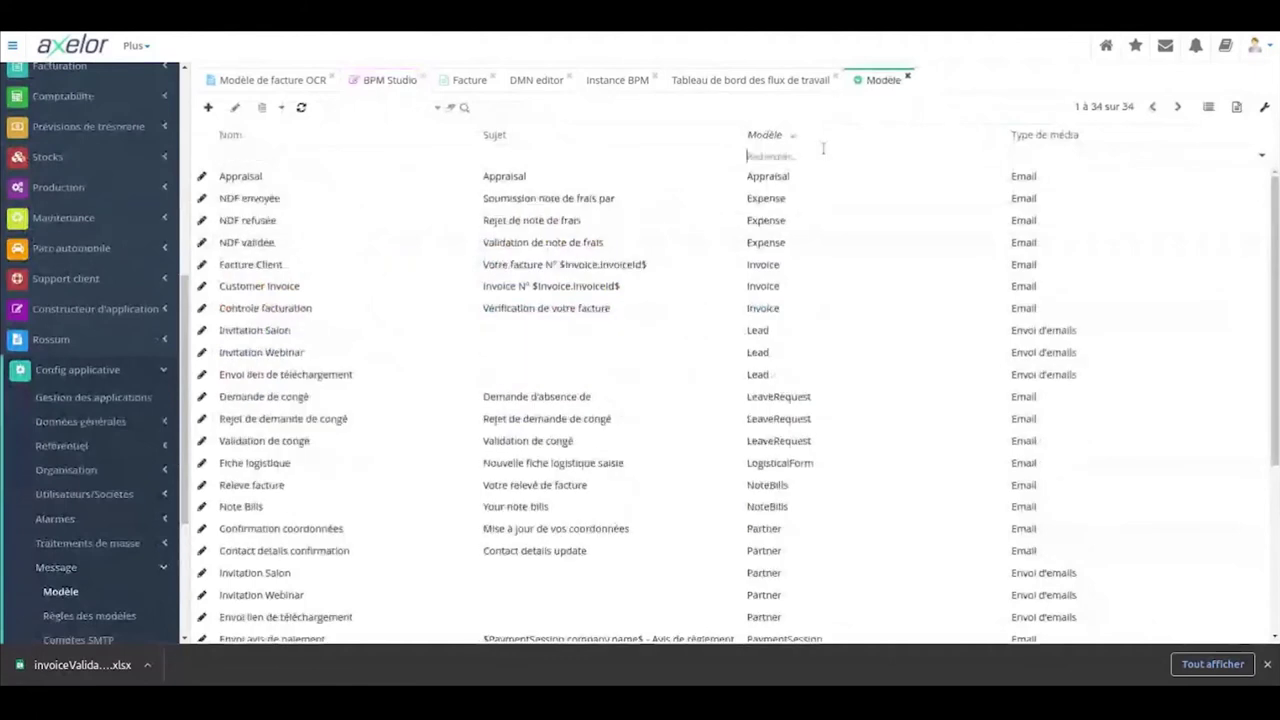
{"action": "left_click", "coordinate": [823, 152]}
{"action": "type", "text": "Invoic"}
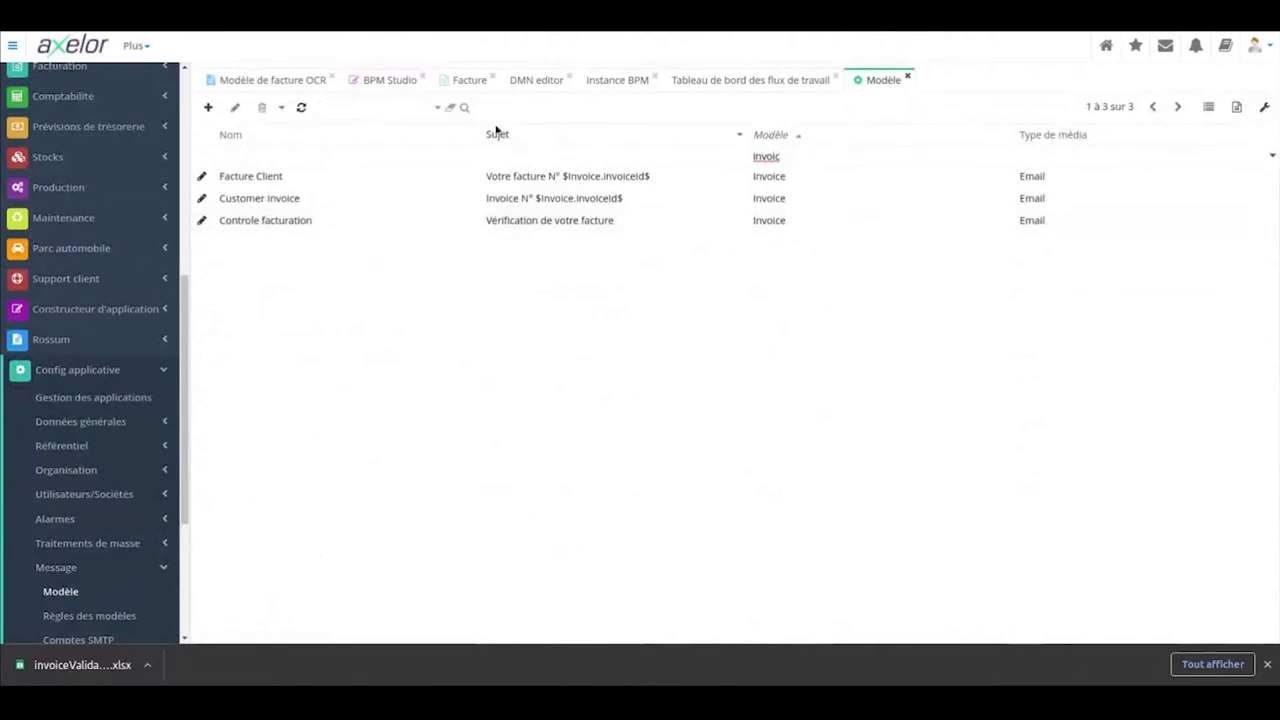
{"action": "left_click", "coordinate": [387, 78]}
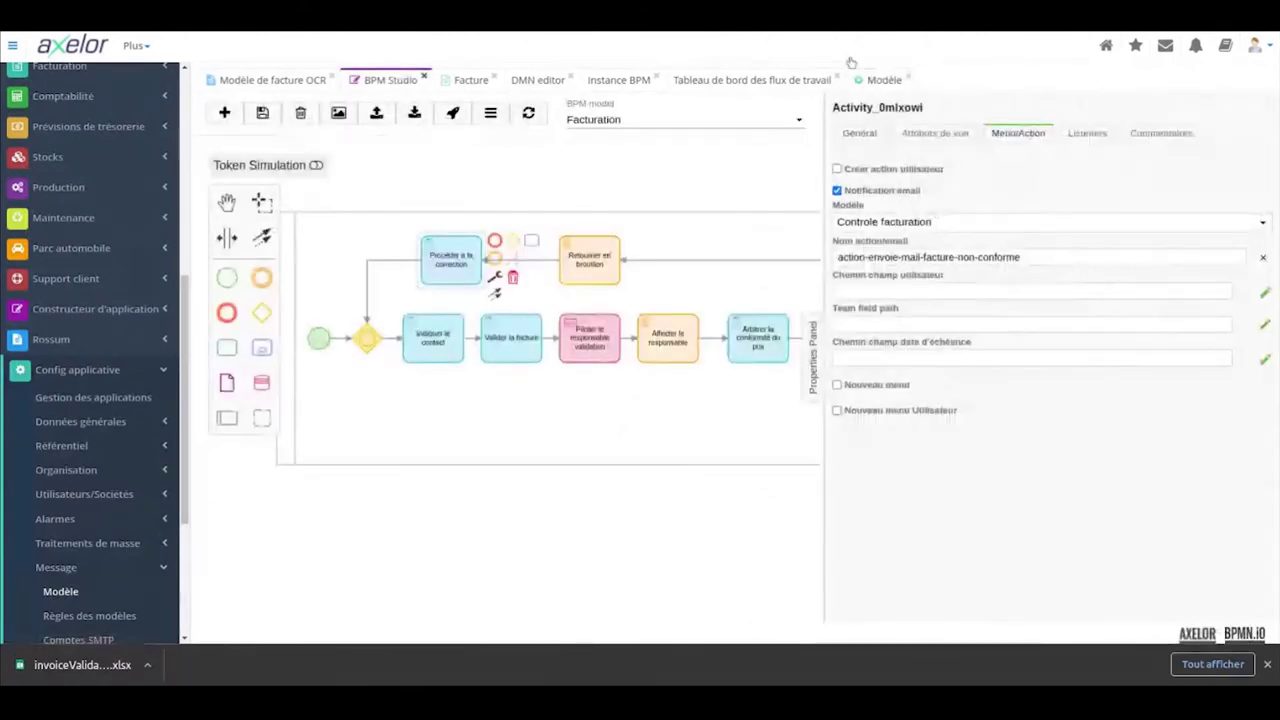
Step: Open the Controle facturation message template and examine its recipient expression, subject and body variables
{"action": "left_click", "coordinate": [880, 79]}
{"action": "double_click", "coordinate": [306, 217]}
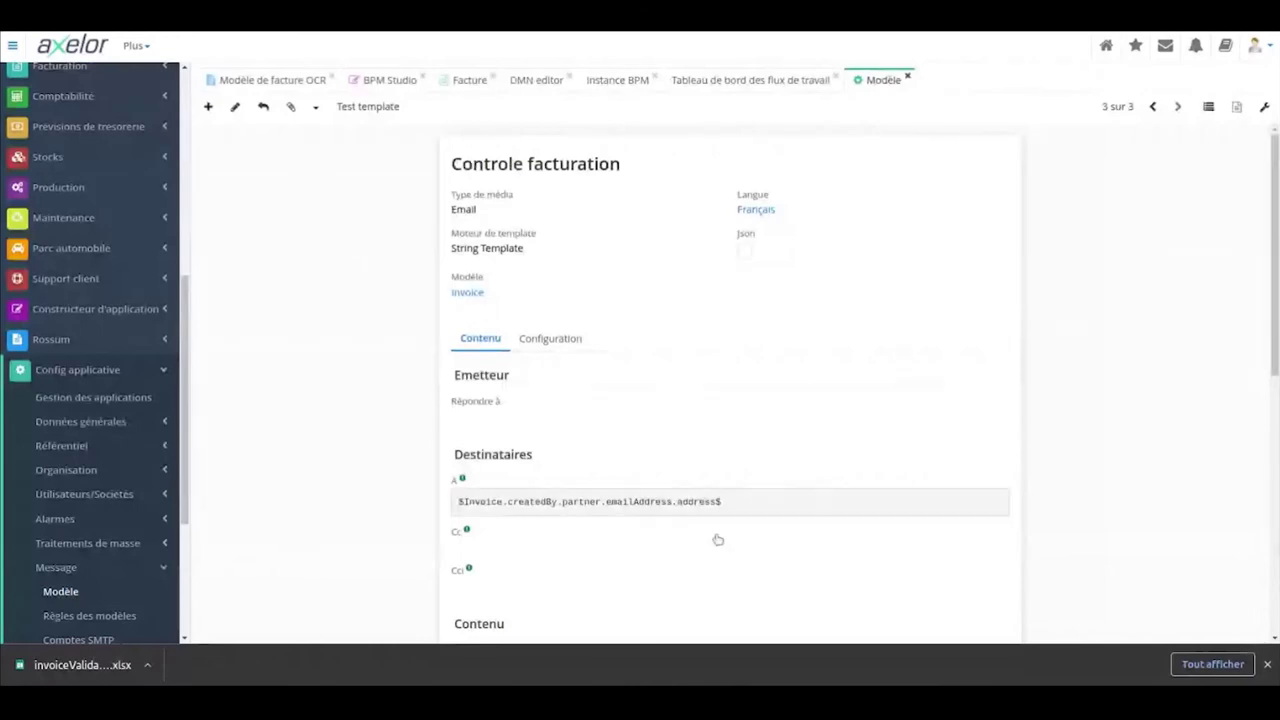
{"action": "scroll", "coordinate": [716, 539], "scroll_direction": "down", "scroll_amount": 1}
{"action": "scroll", "coordinate": [717, 540], "scroll_direction": "down", "scroll_amount": 5}
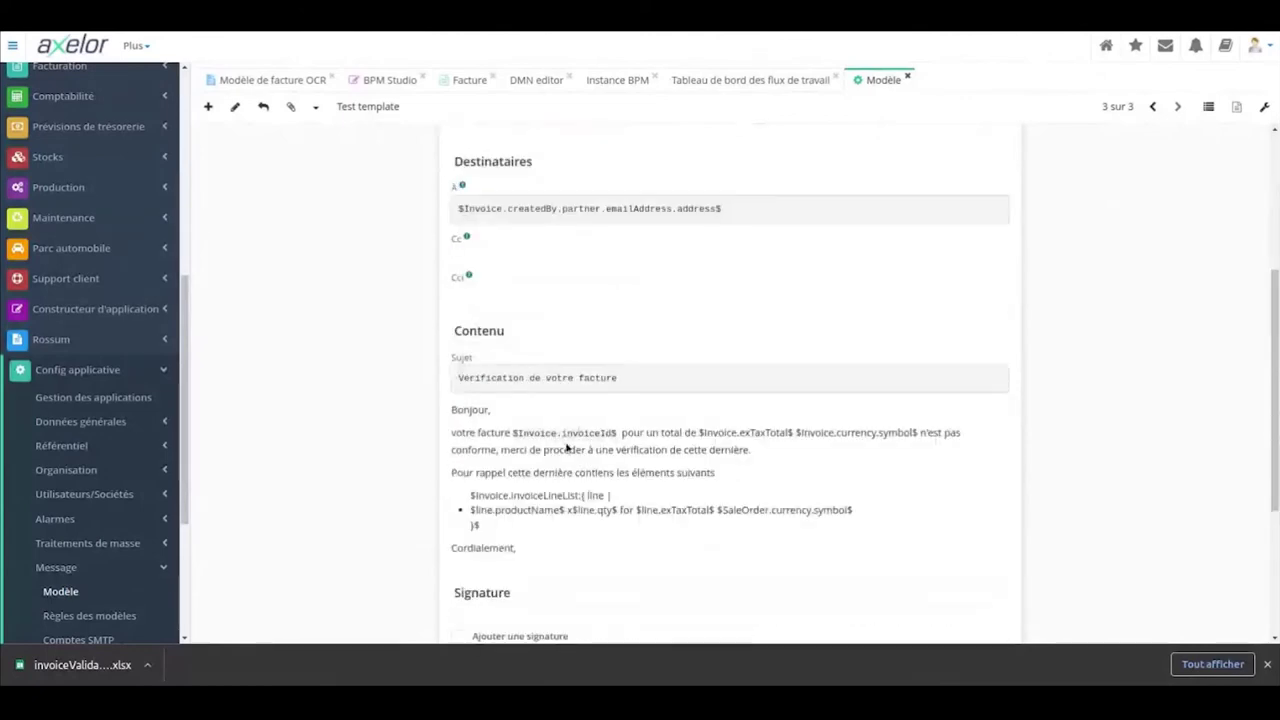
{"action": "left_click_drag", "start_coordinate": [750, 433], "coordinate": [788, 447]}
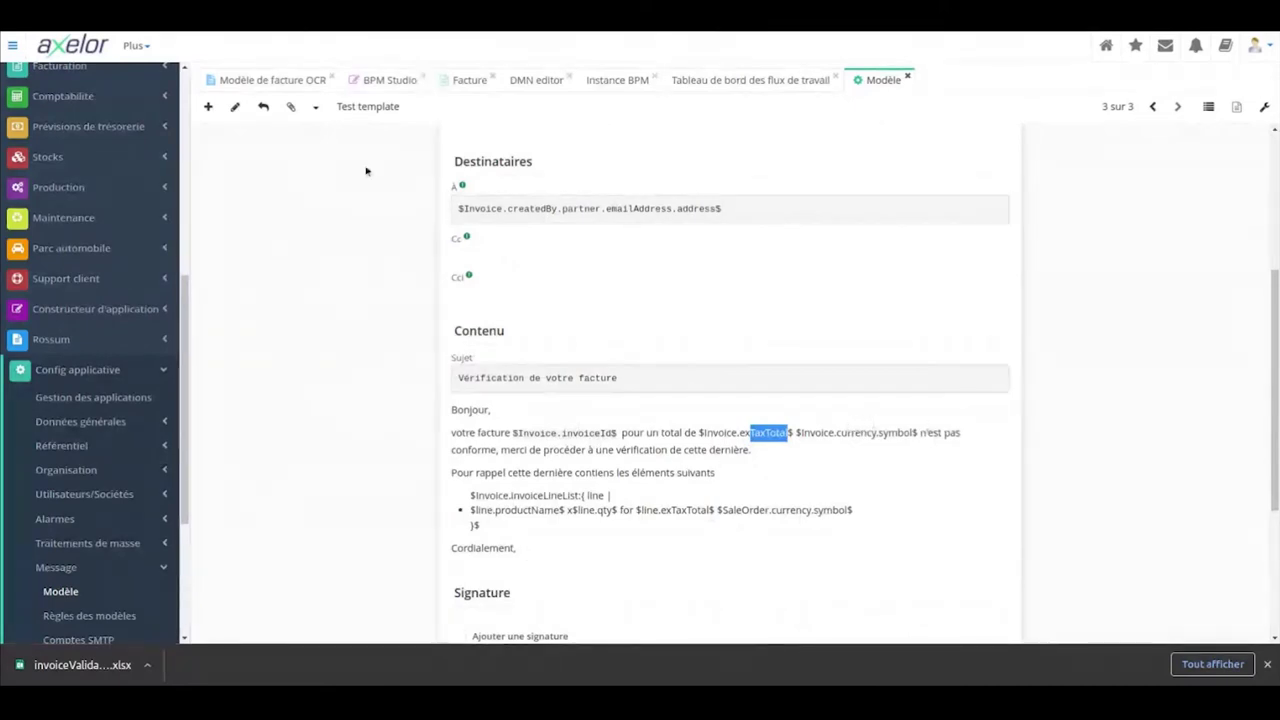
Step: Test the Controle facturation template with the AZ Inno Facture as reference and generate the message
{"action": "left_click", "coordinate": [368, 106]}
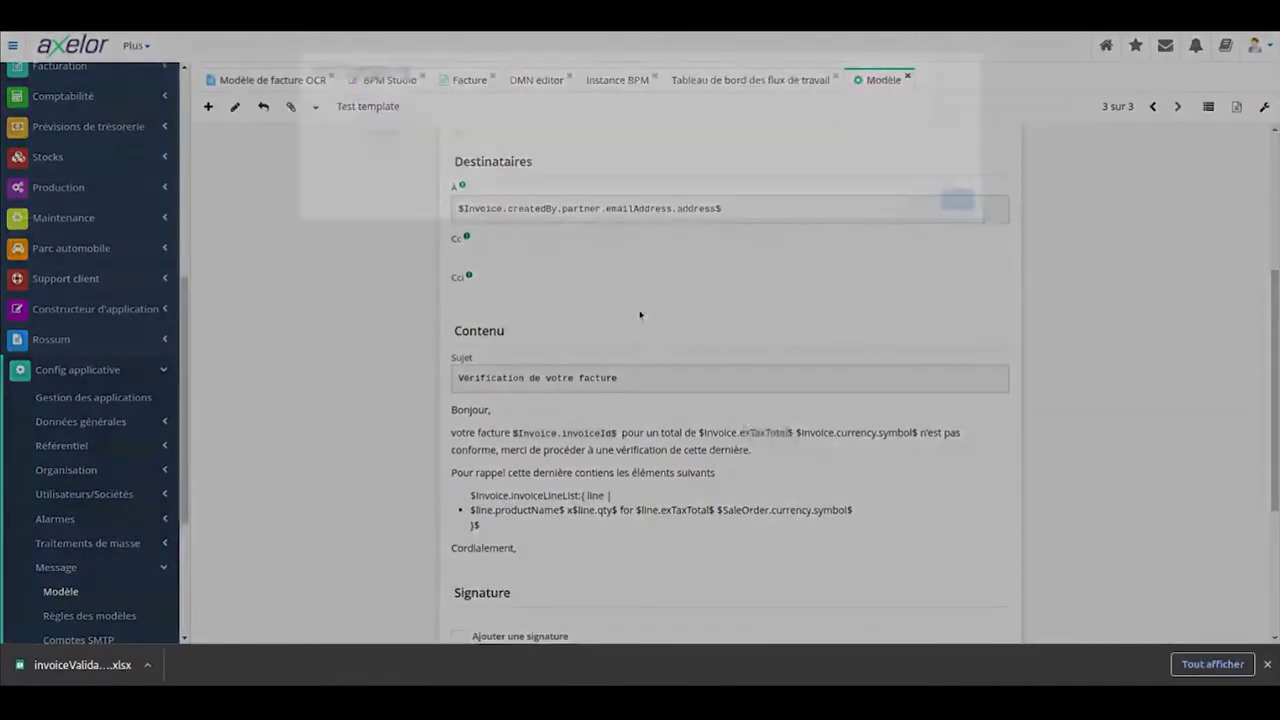
{"action": "left_click", "coordinate": [595, 135]}
{"action": "left_click", "coordinate": [614, 336]}
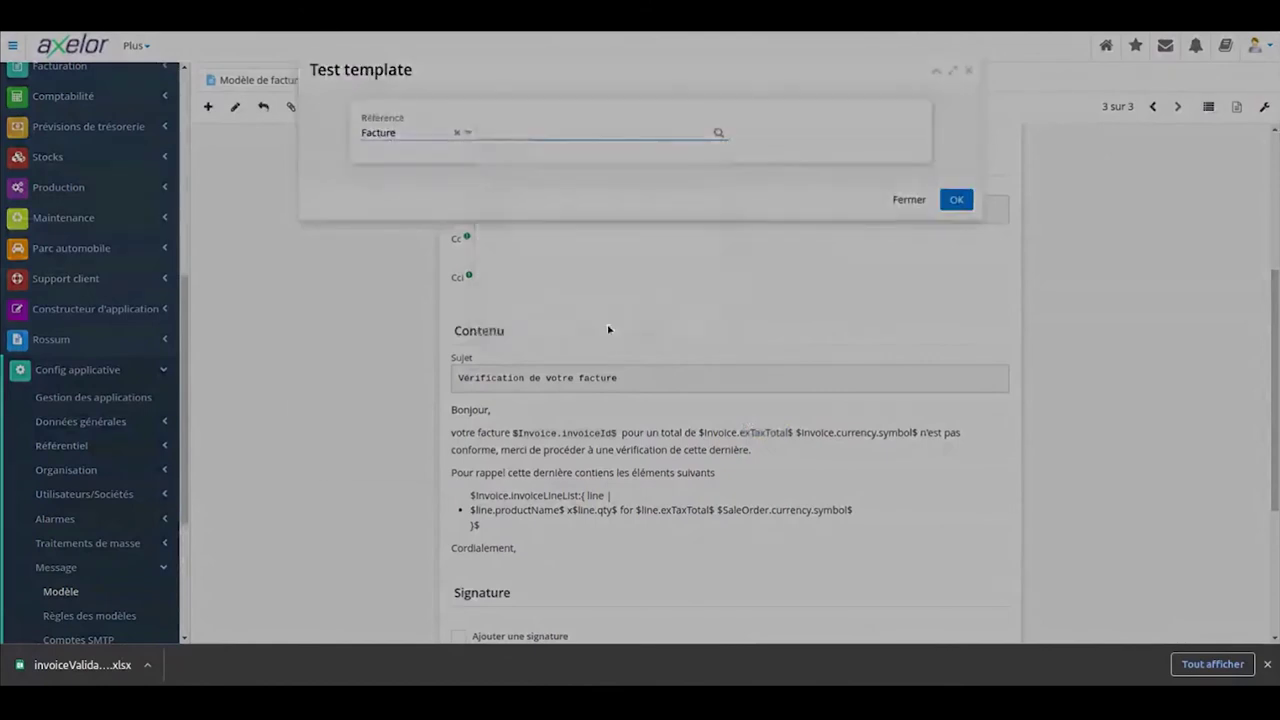
{"action": "scroll", "coordinate": [451, 369], "scroll_direction": "down", "scroll_amount": 5}
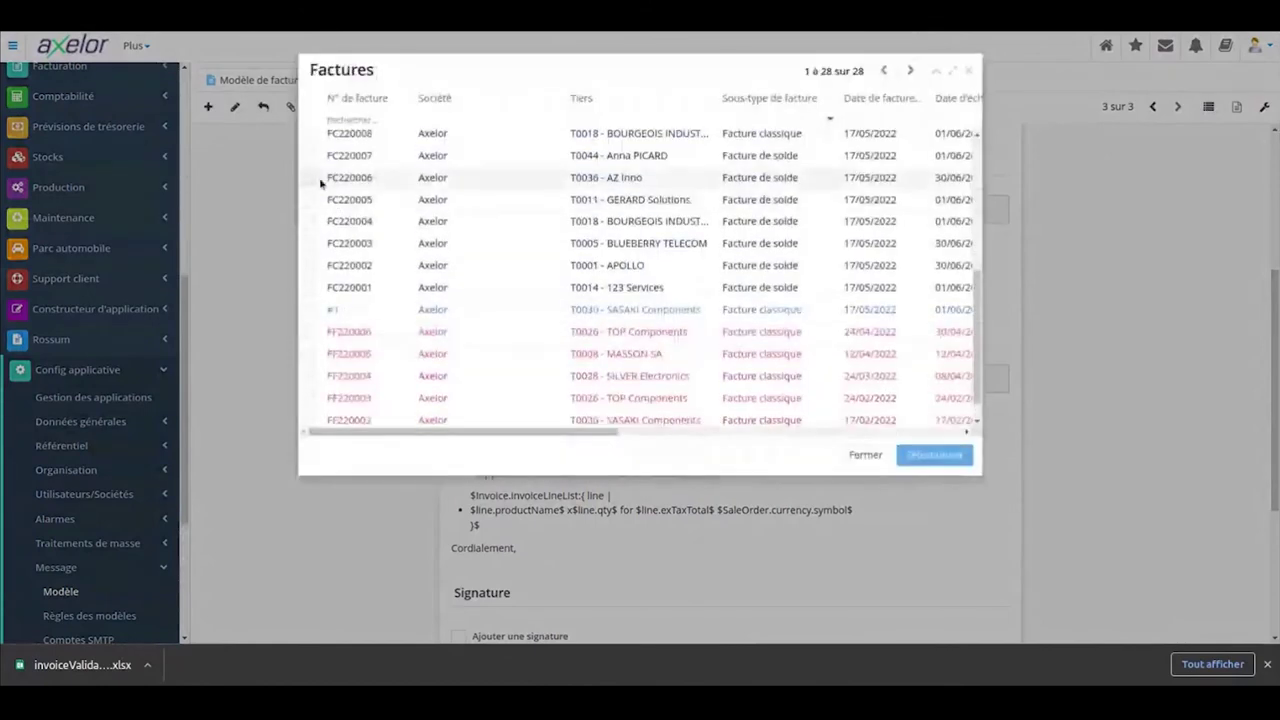
{"action": "left_click", "coordinate": [320, 178]}
{"action": "left_click", "coordinate": [934, 455]}
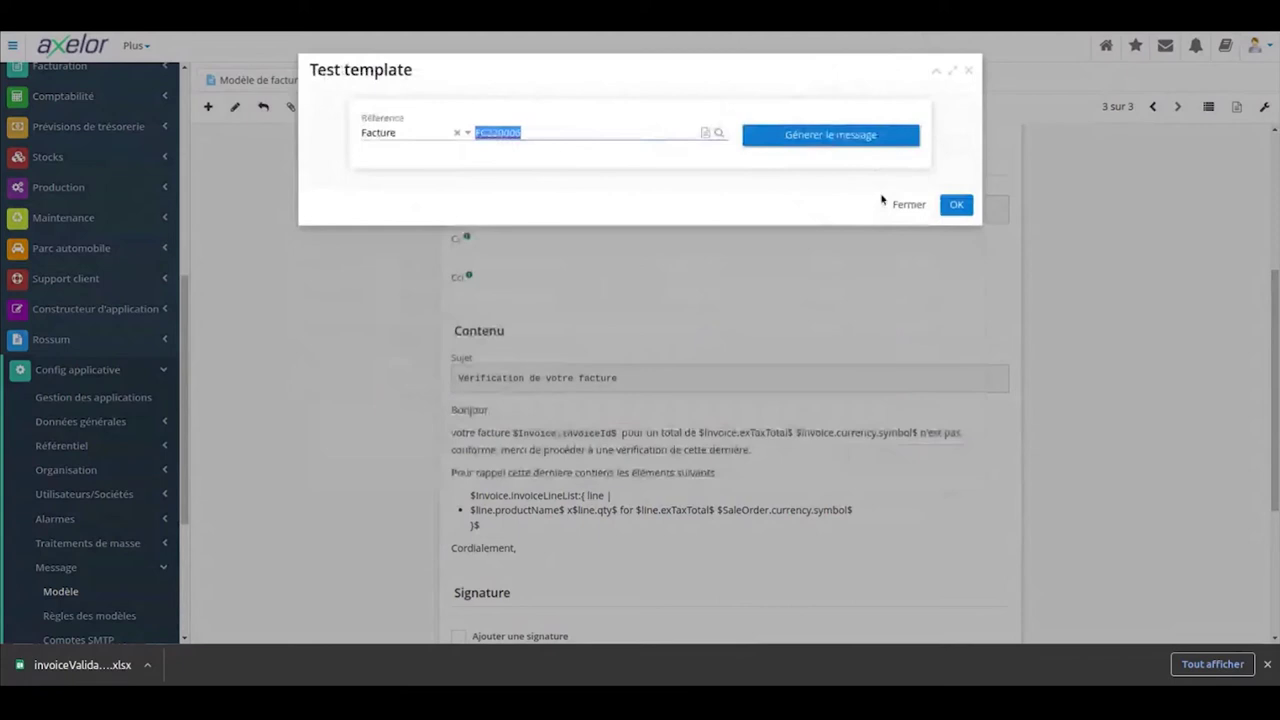
{"action": "left_click", "coordinate": [871, 146]}
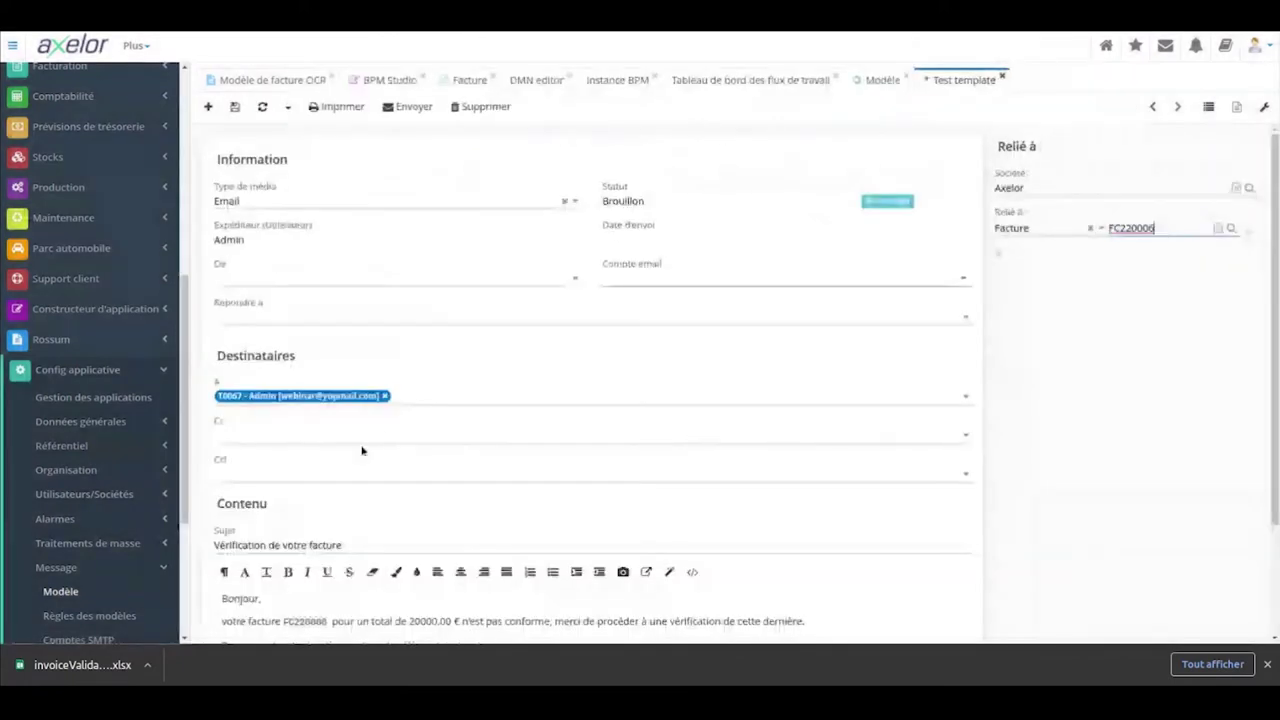
Step: Examine the generated message's recipient address, invoice reference, total and product lines, and close it without saving
{"action": "left_click", "coordinate": [285, 398]}
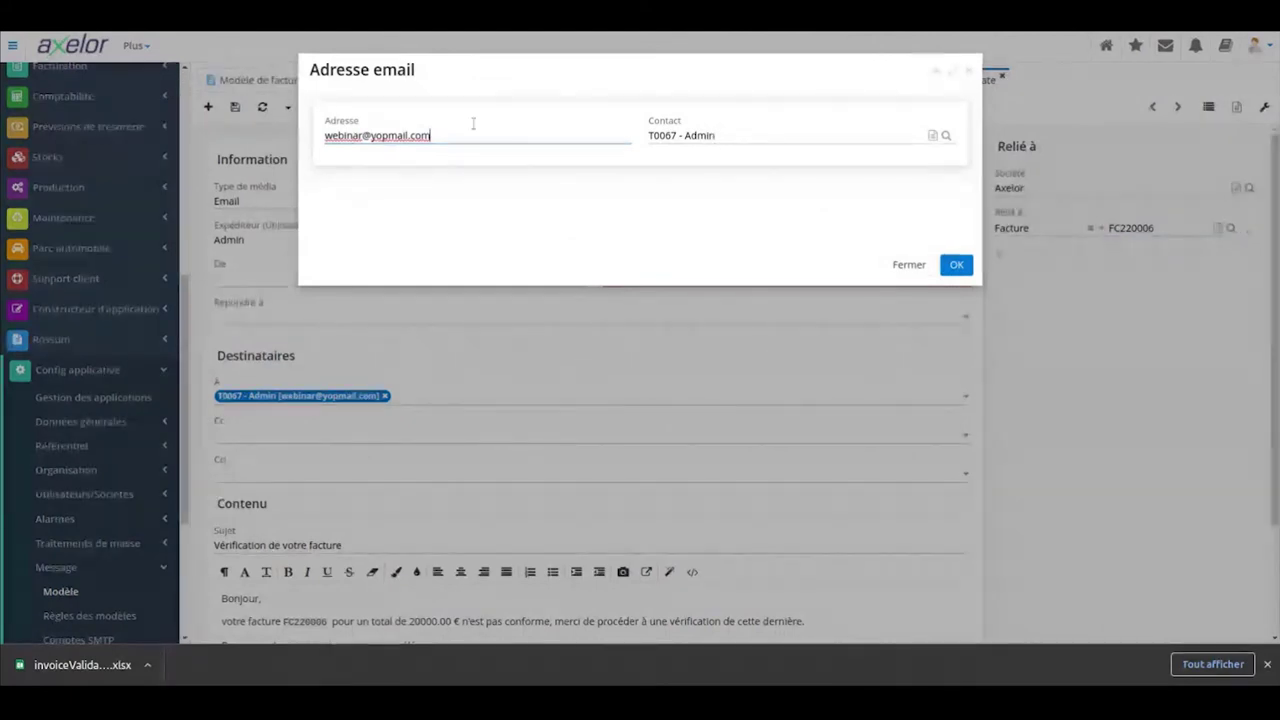
{"action": "left_click", "coordinate": [958, 74]}
{"action": "scroll", "coordinate": [360, 466], "scroll_direction": "down", "scroll_amount": 2}
{"action": "left_click_drag", "start_coordinate": [282, 477], "coordinate": [329, 478]}
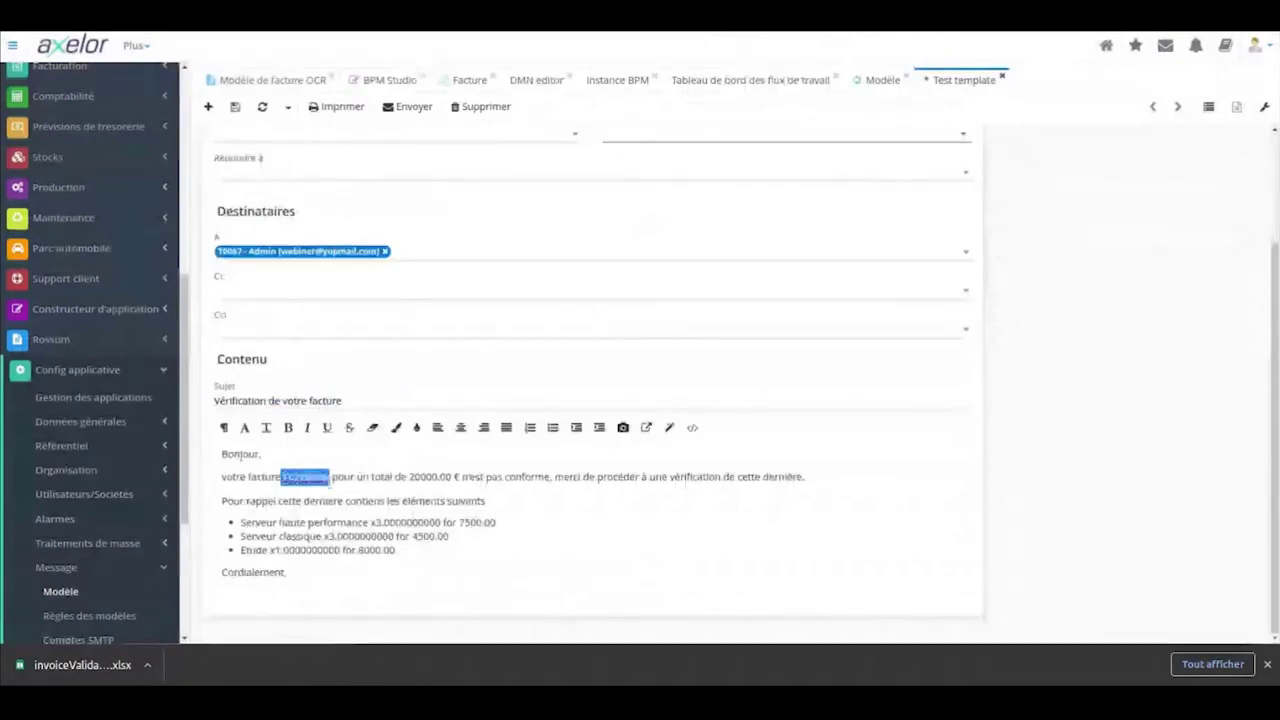
{"action": "left_click_drag", "start_coordinate": [410, 477], "coordinate": [439, 486]}
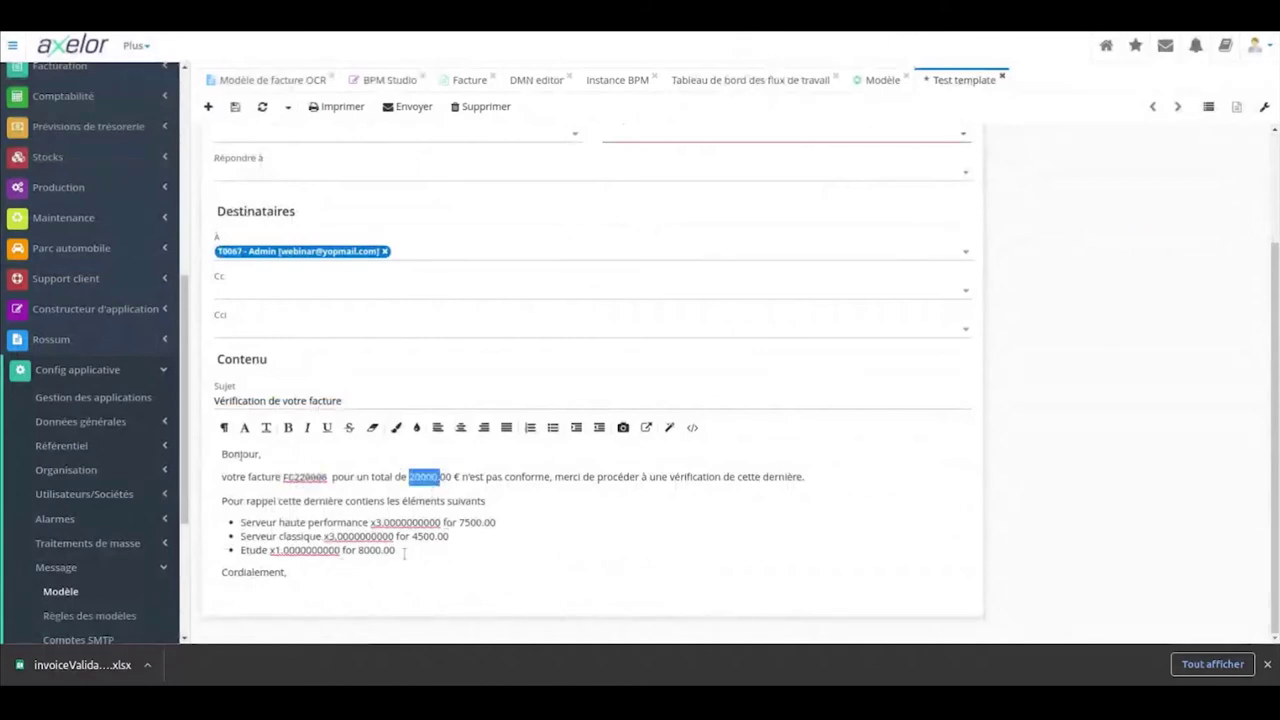
{"action": "left_click_drag", "start_coordinate": [397, 551], "coordinate": [238, 522]}
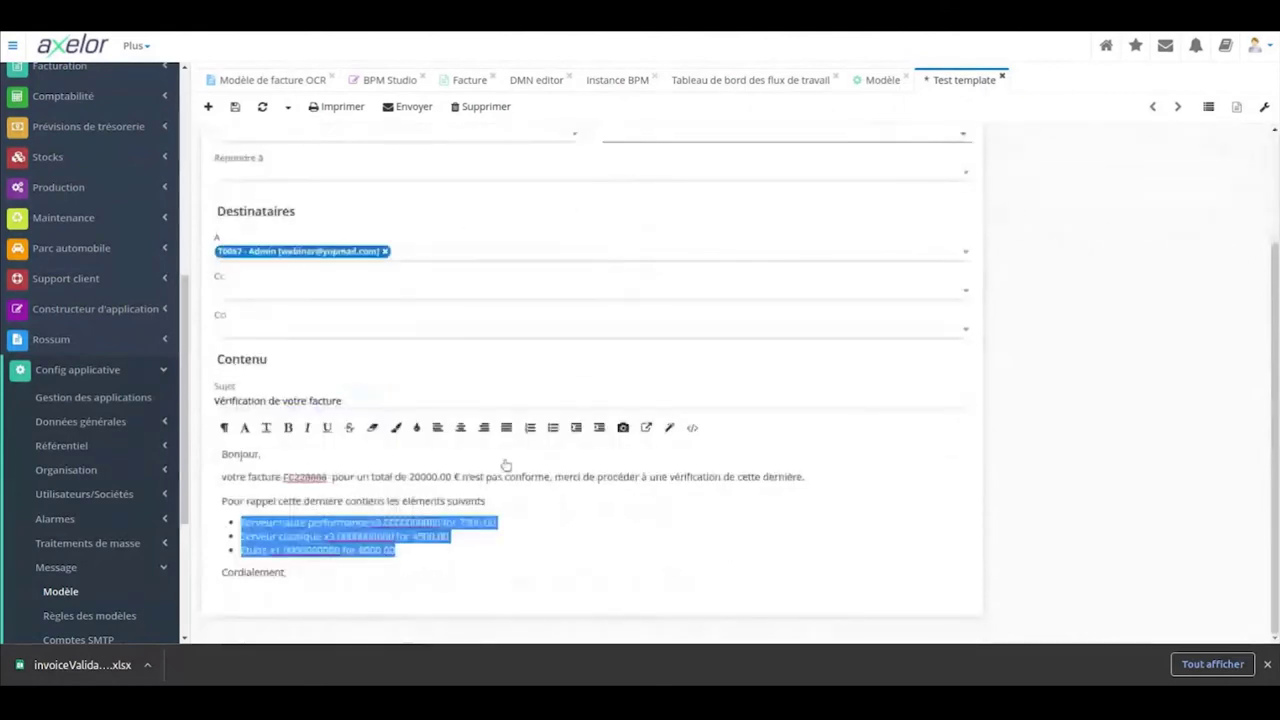
{"action": "scroll", "coordinate": [563, 287], "scroll_direction": "up", "scroll_amount": 1}
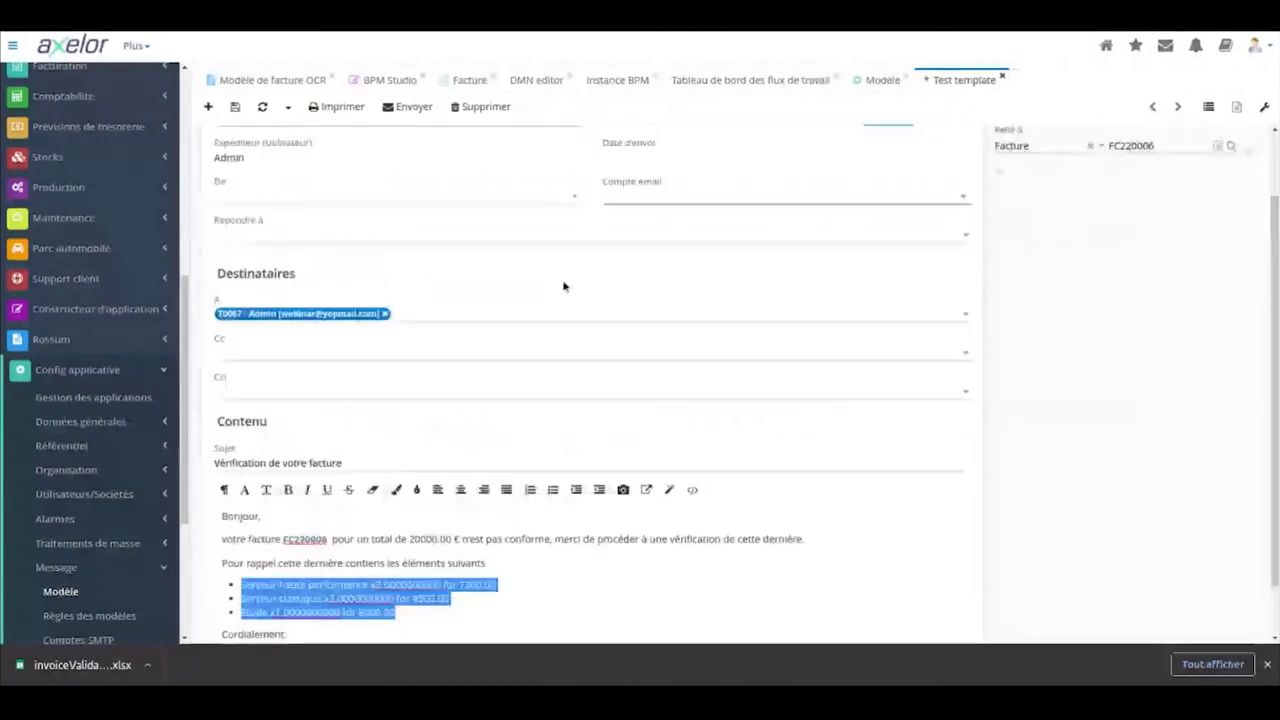
{"action": "scroll", "coordinate": [563, 287], "scroll_direction": "up", "scroll_amount": 1}
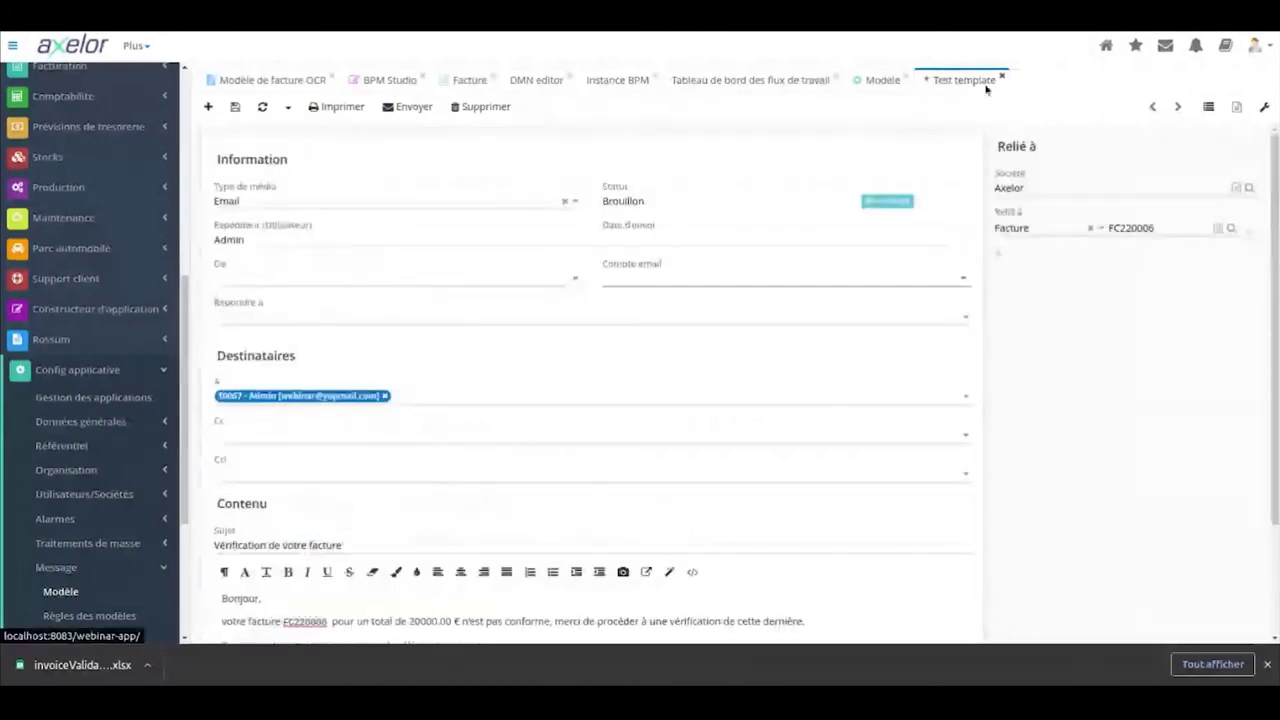
{"action": "left_click", "coordinate": [1001, 76]}
{"action": "left_click", "coordinate": [797, 144]}
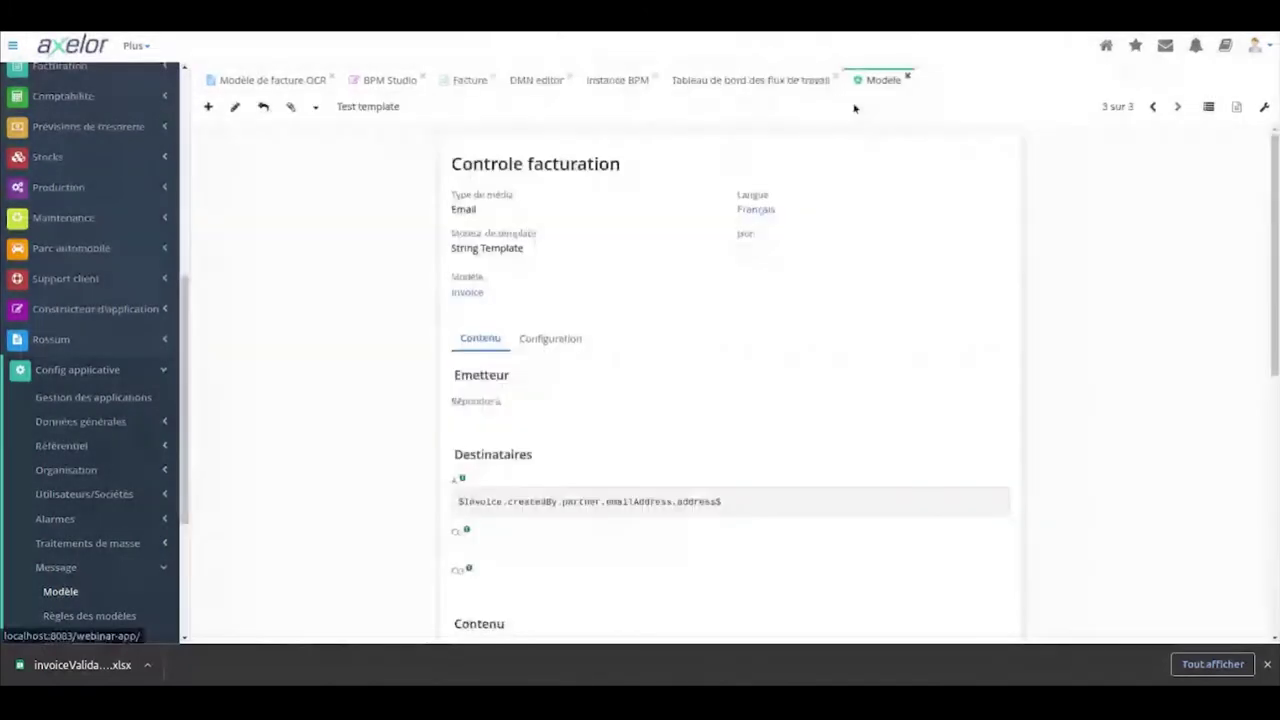
Step: List all messages, open the first Vérification de votre facture email and examine its recipient, invoice reference and total
{"action": "scroll", "coordinate": [105, 545], "scroll_direction": "down", "scroll_amount": 3}
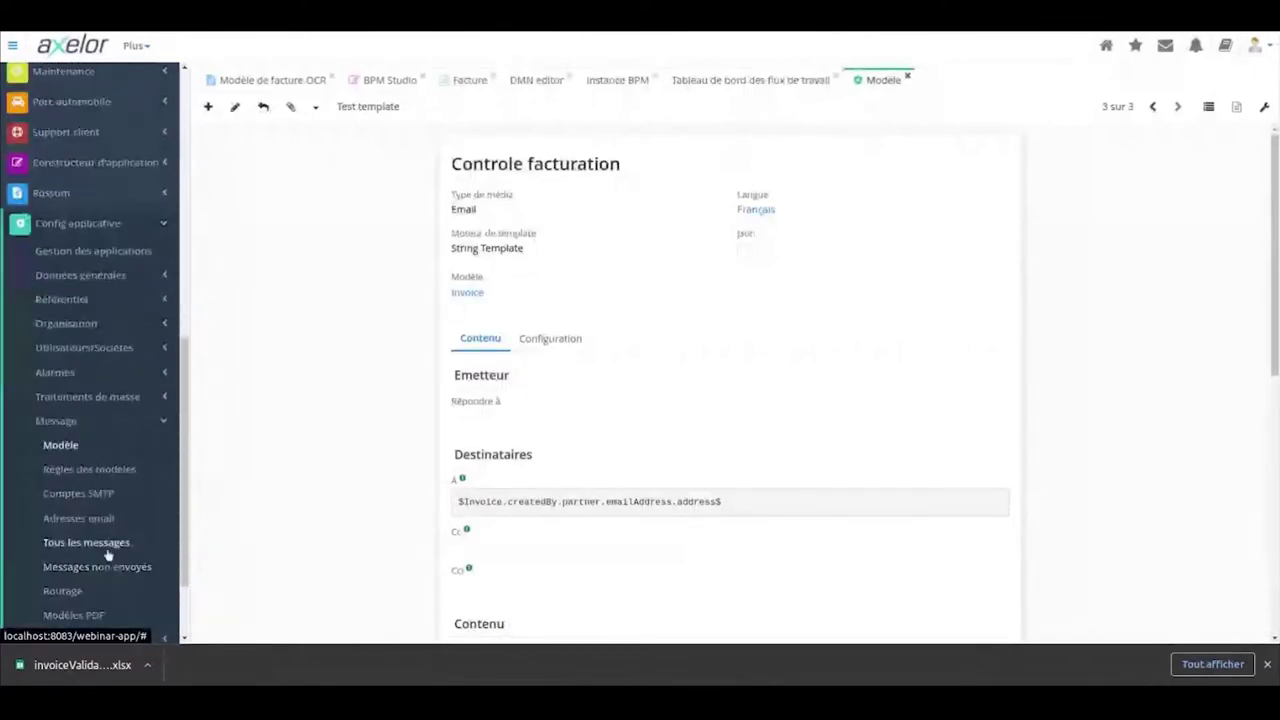
{"action": "left_click", "coordinate": [104, 542]}
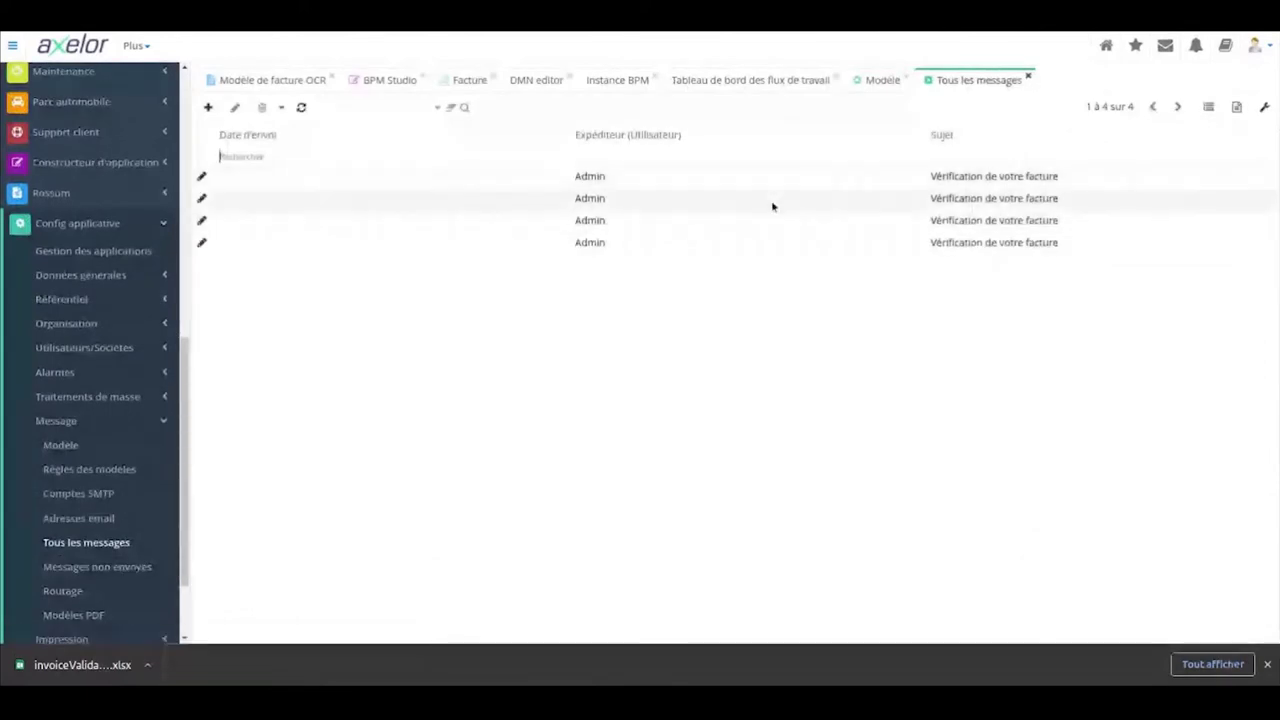
{"action": "left_click", "coordinate": [913, 176]}
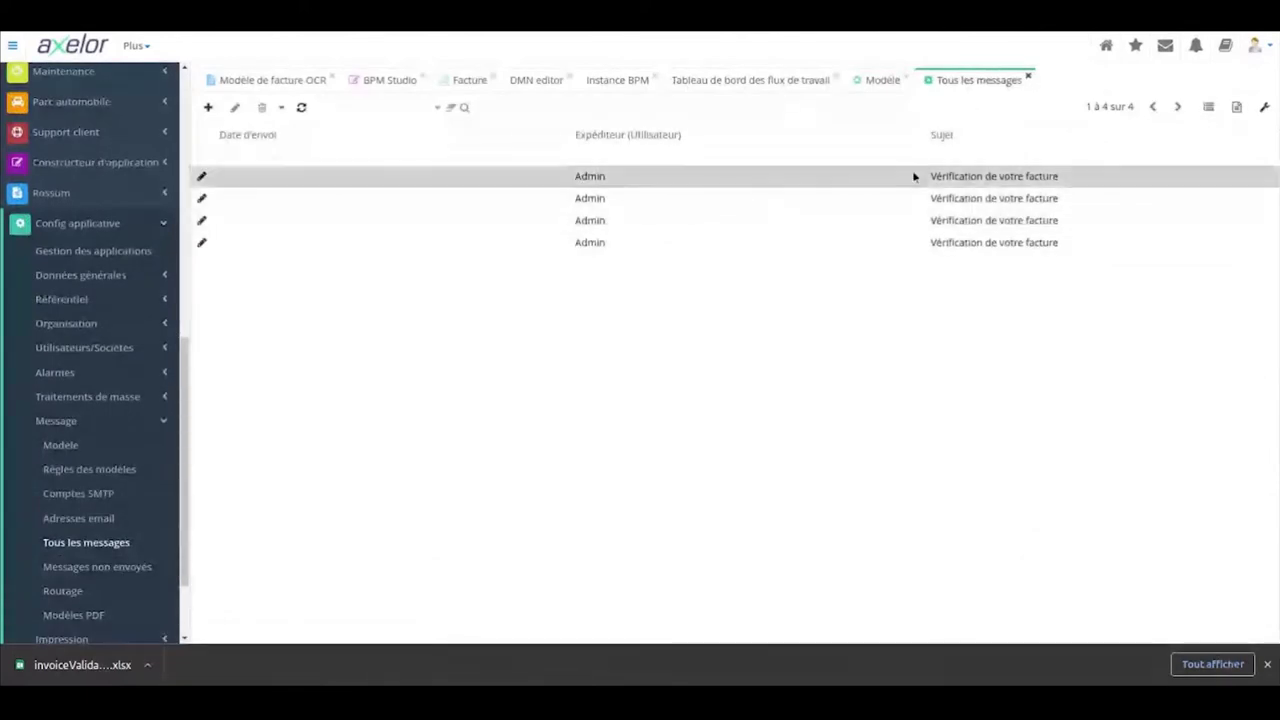
{"action": "double_click", "coordinate": [913, 176]}
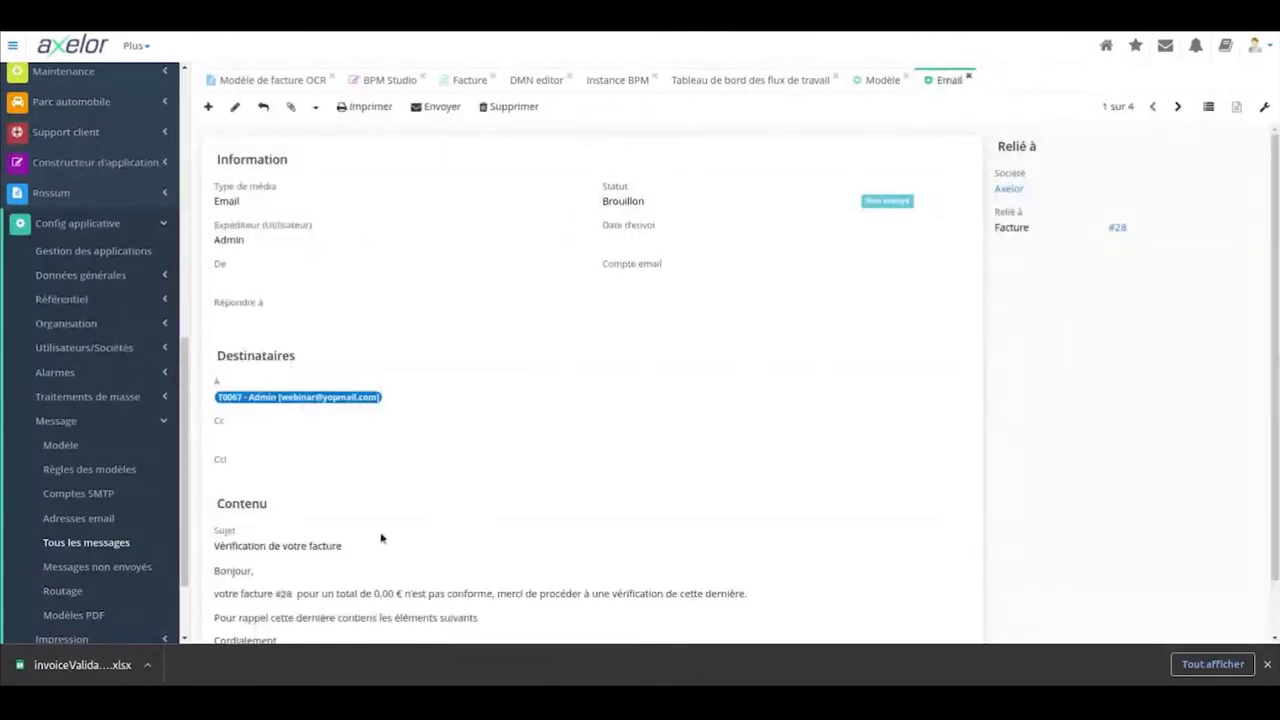
{"action": "scroll", "coordinate": [379, 542], "scroll_direction": "down", "scroll_amount": 1}
{"action": "scroll", "coordinate": [377, 546], "scroll_direction": "down", "scroll_amount": 2}
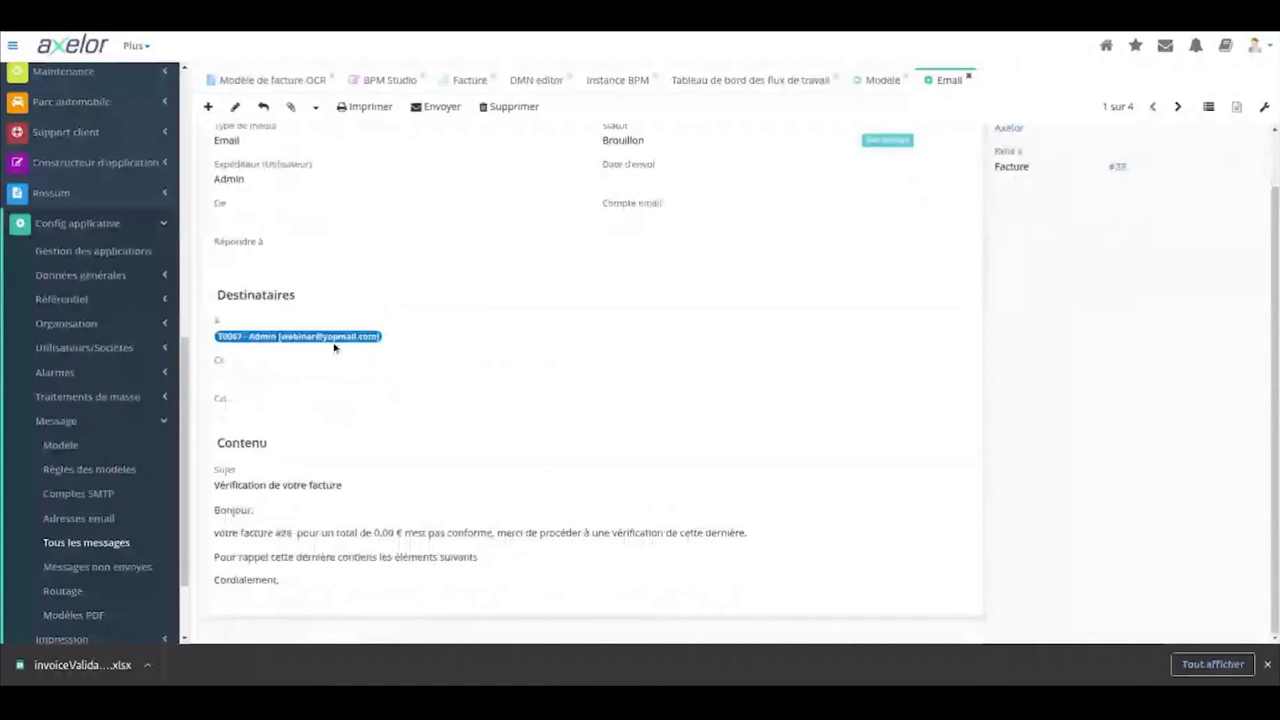
{"action": "double_click", "coordinate": [286, 533]}
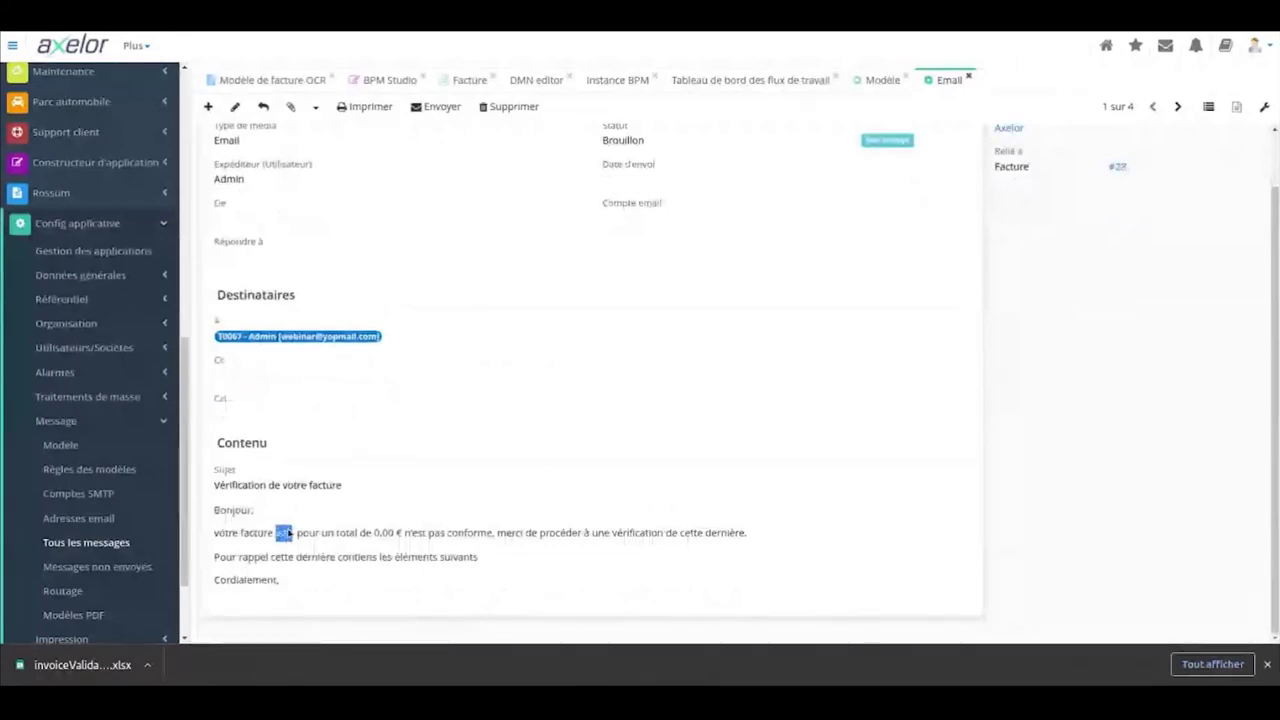
{"action": "double_click", "coordinate": [384, 533]}
Step: Add an invoice line to the draft invoice for product [COMP-0004] Processeur 6x3,2 GHz with a quantity of 51
{"action": "left_click", "coordinate": [455, 84]}
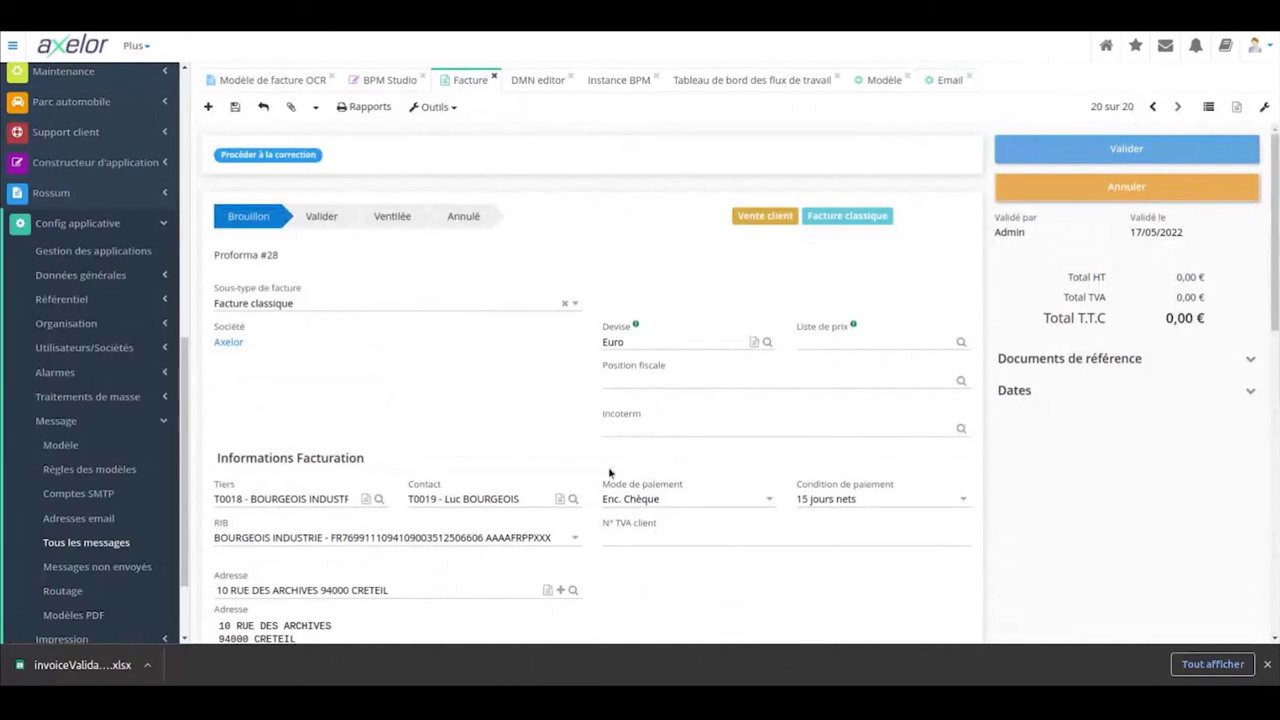
{"action": "scroll", "coordinate": [640, 466], "scroll_direction": "down", "scroll_amount": 1}
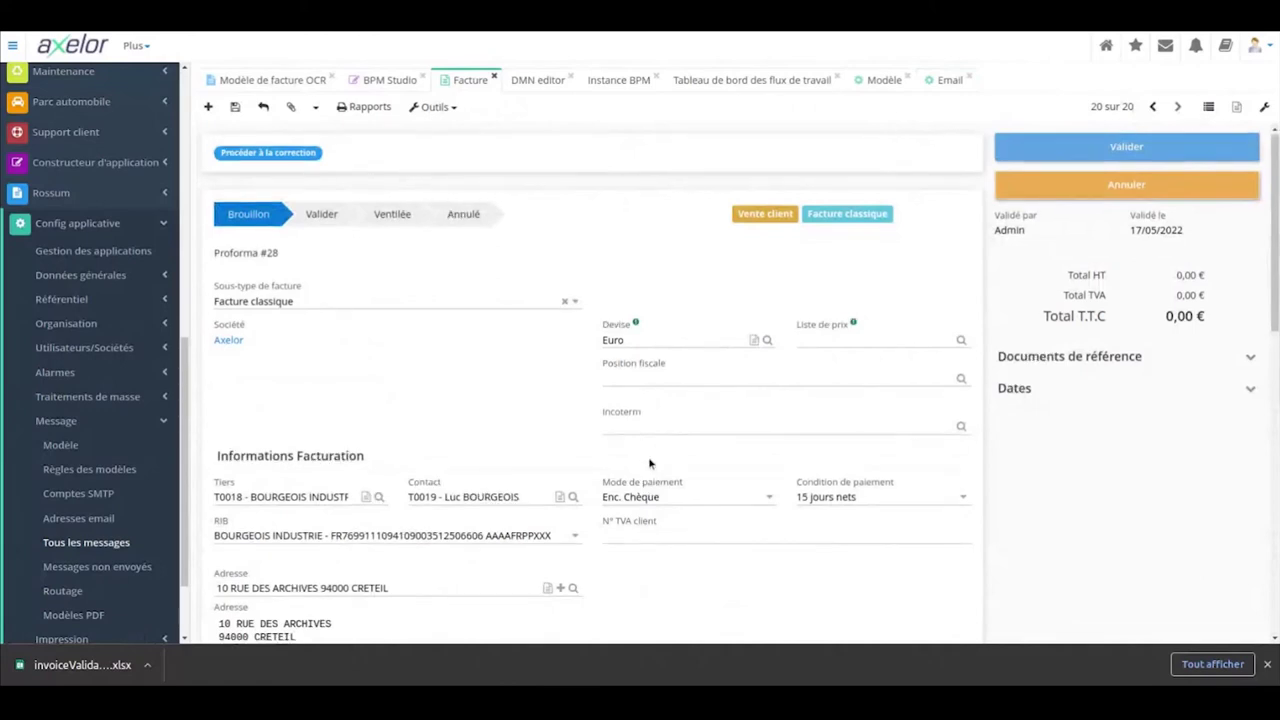
{"action": "scroll", "coordinate": [650, 463], "scroll_direction": "down", "scroll_amount": 1}
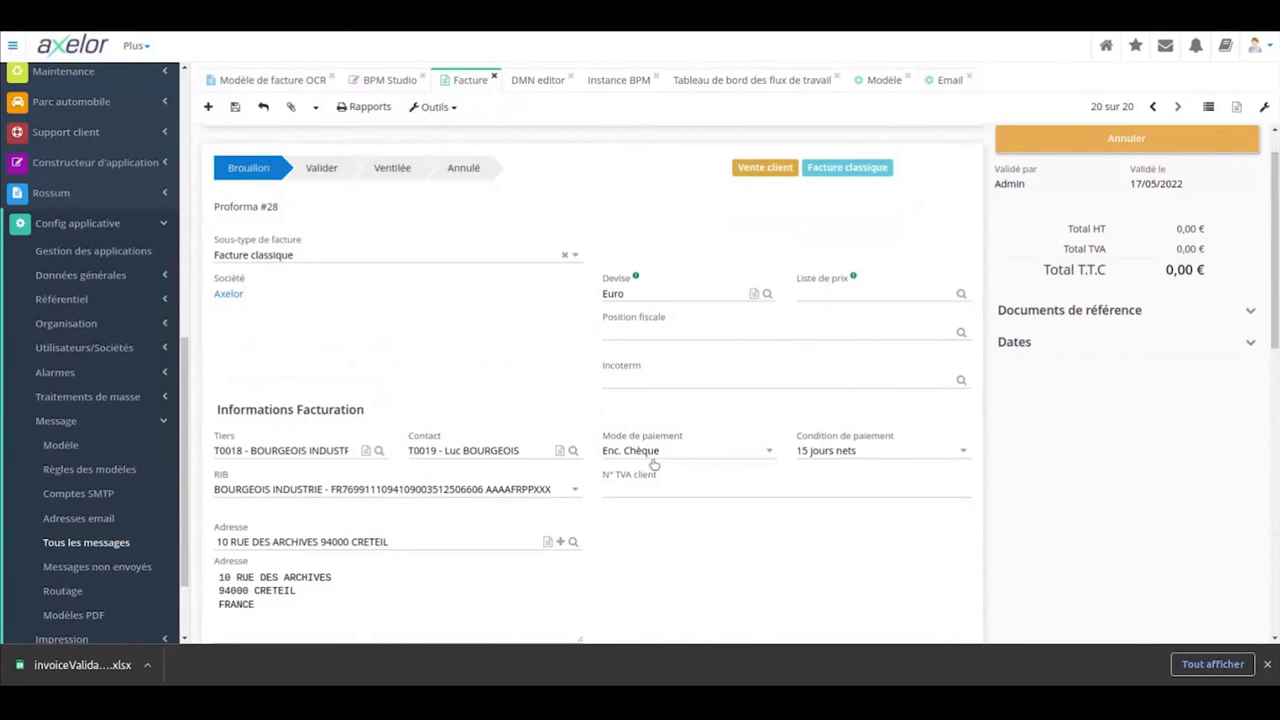
{"action": "scroll", "coordinate": [653, 463], "scroll_direction": "down", "scroll_amount": 3}
{"action": "left_click", "coordinate": [945, 583]}
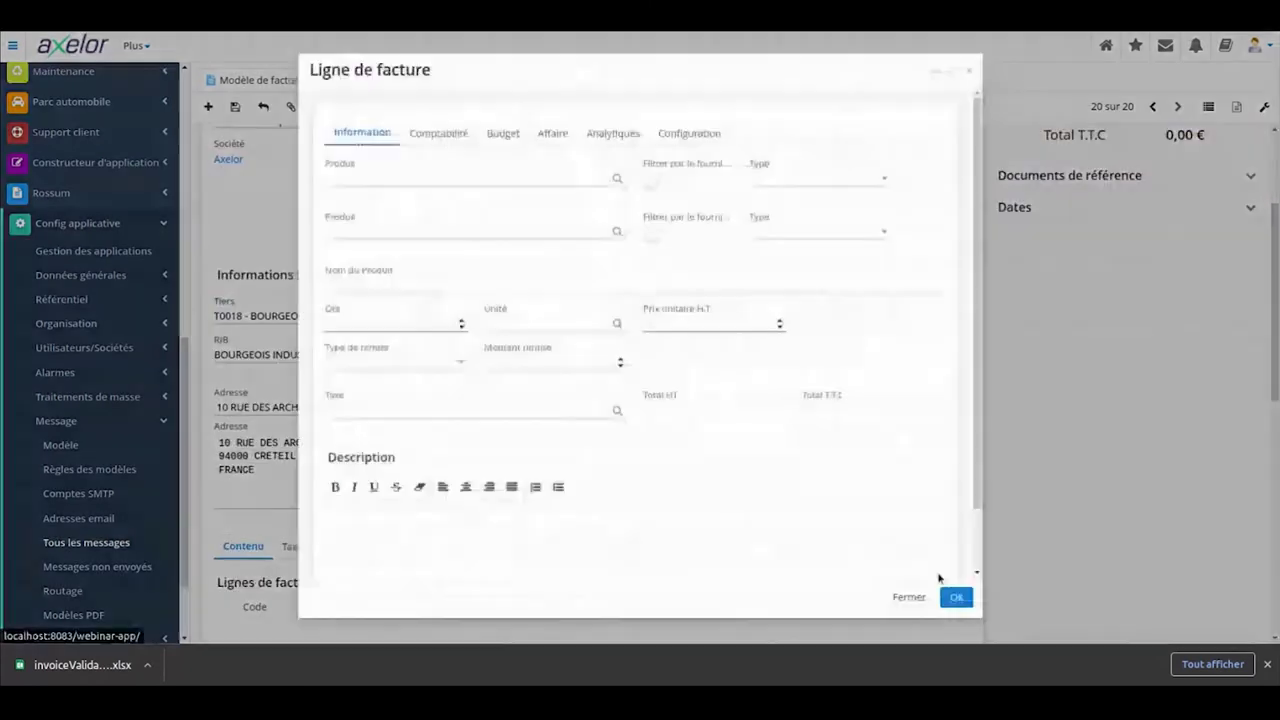
{"action": "left_click", "coordinate": [471, 172]}
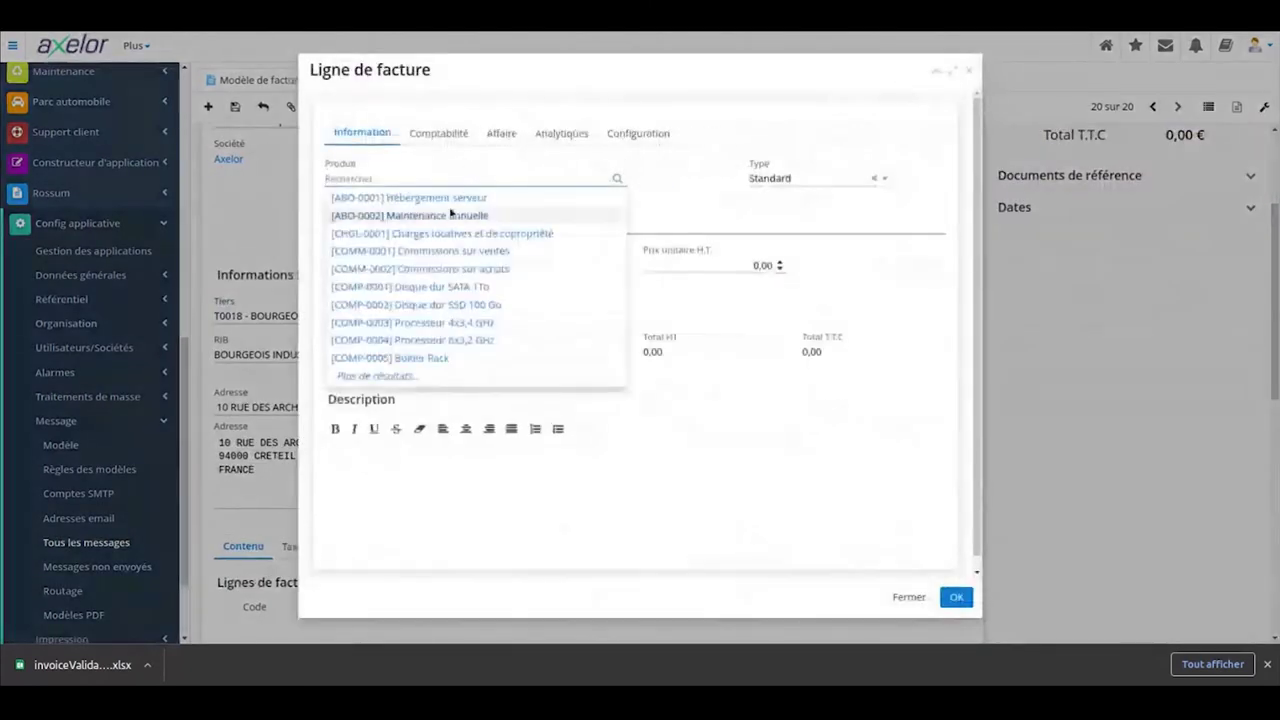
{"action": "left_click", "coordinate": [512, 340]}
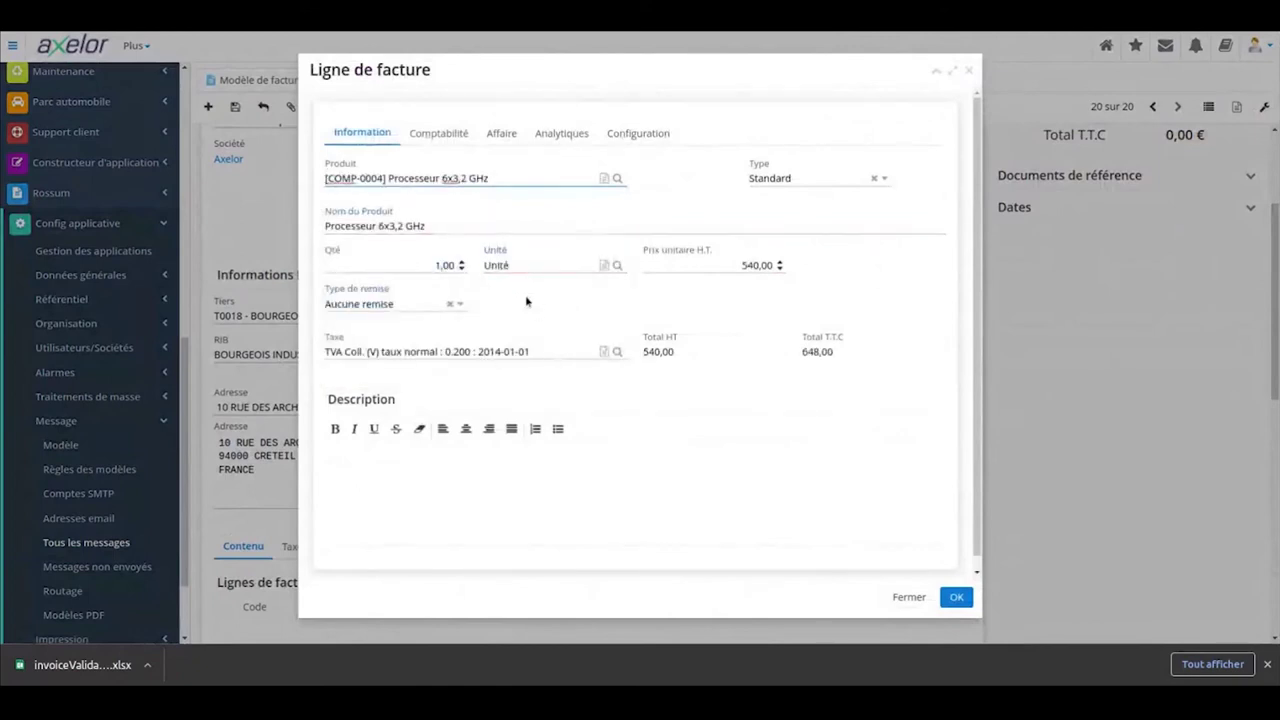
{"action": "left_click", "coordinate": [435, 265]}
{"action": "type", "text": "5"}
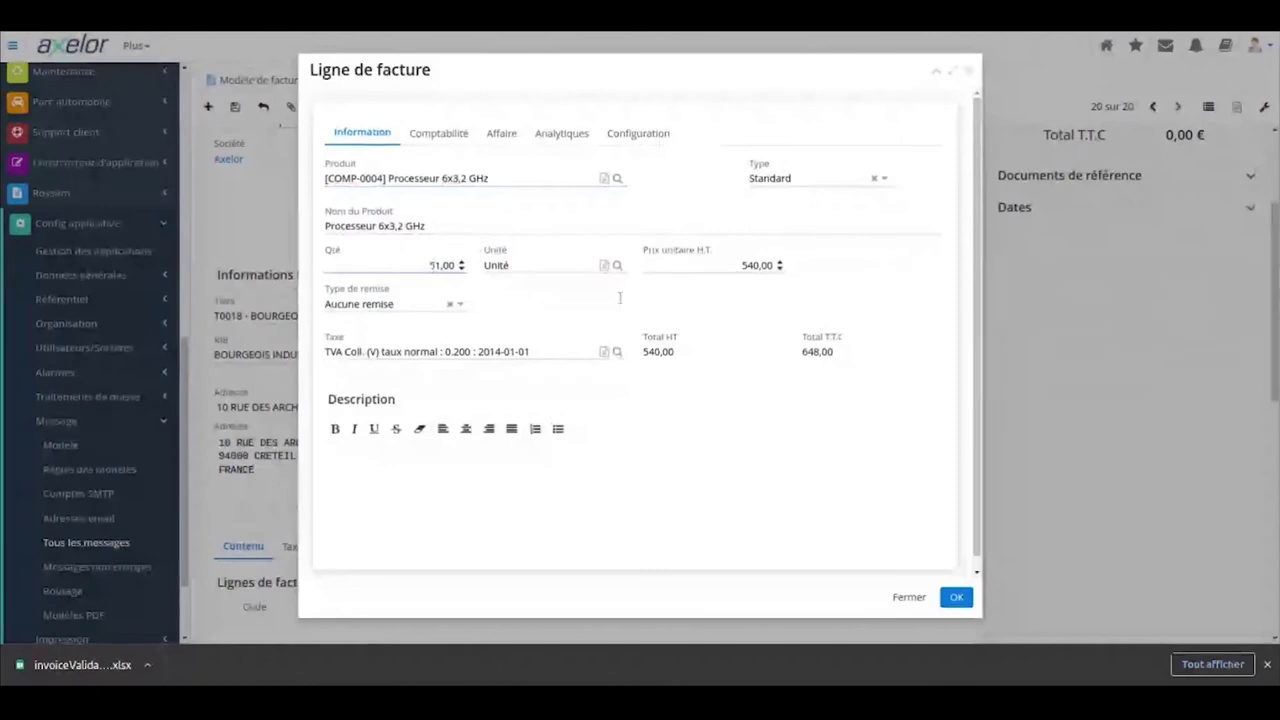
{"action": "left_click", "coordinate": [956, 597]}
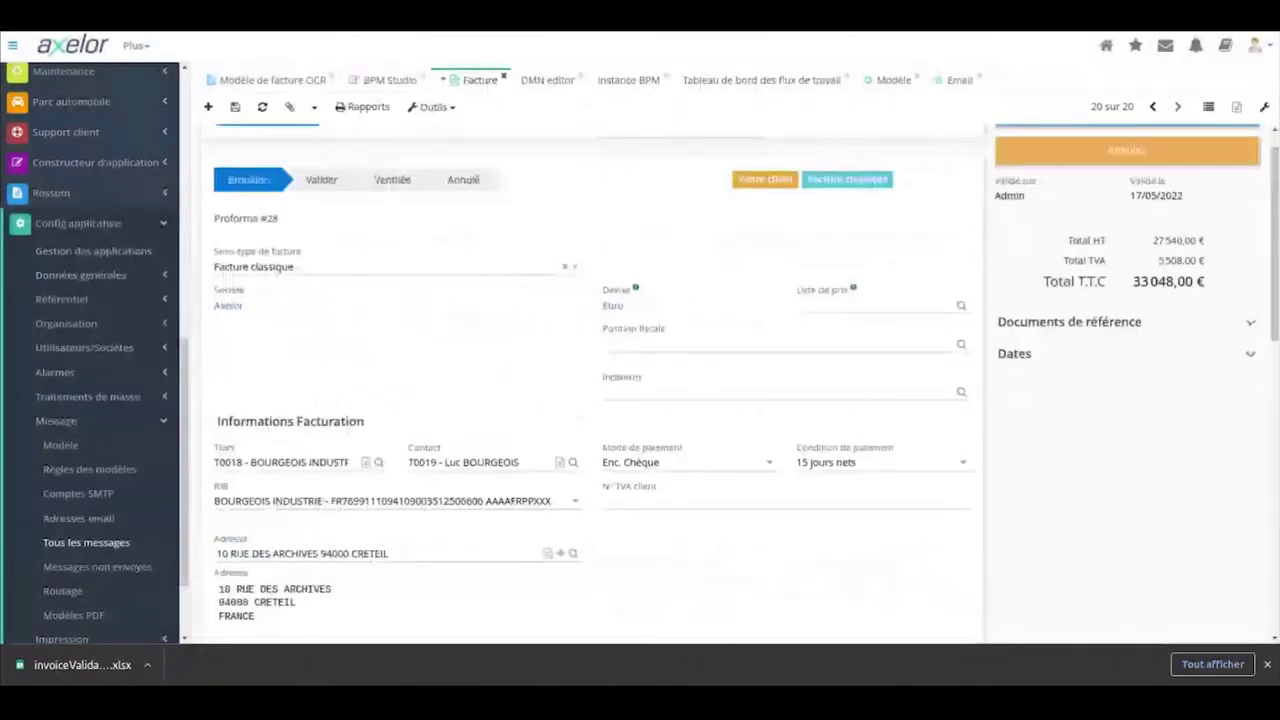
Step: Check the invoice's active process task, totals, new line, and the Corrections effectuées and Valider buttons
{"action": "scroll", "coordinate": [342, 203], "scroll_direction": "up", "scroll_amount": 1}
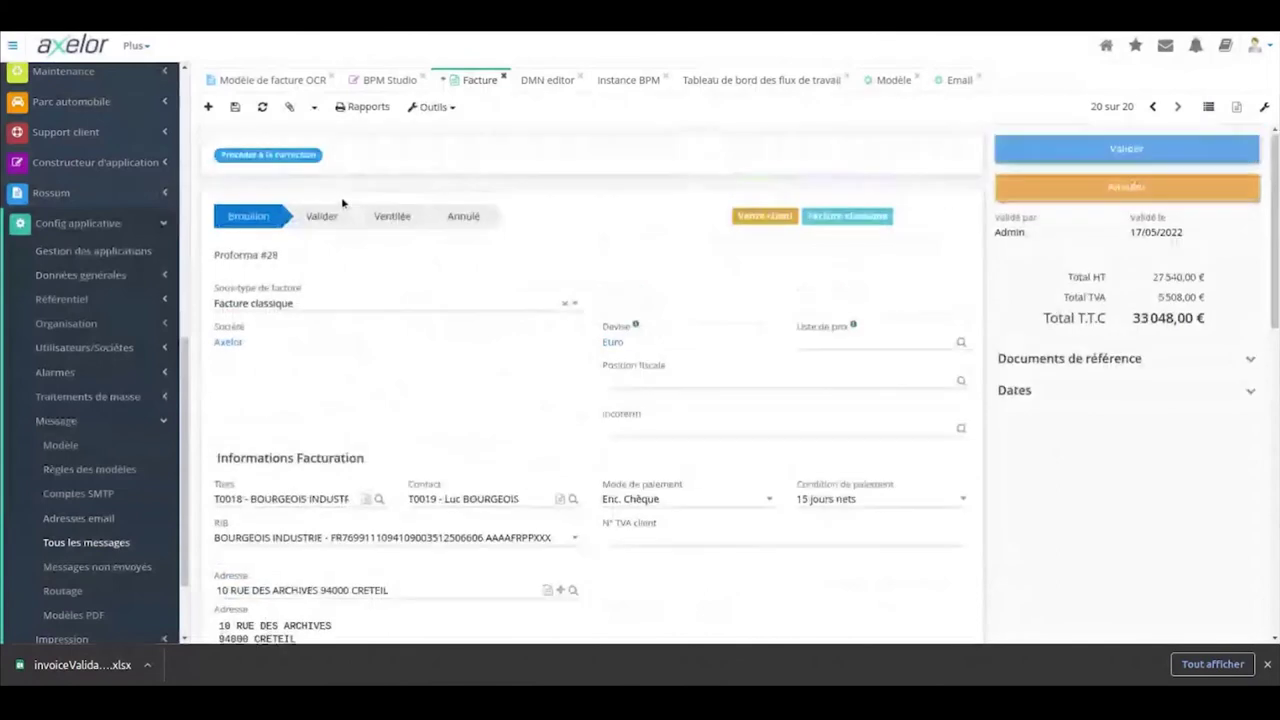
{"action": "scroll", "coordinate": [476, 585], "scroll_direction": "down", "scroll_amount": 4}
{"action": "scroll", "coordinate": [476, 585], "scroll_direction": "down", "scroll_amount": 1}
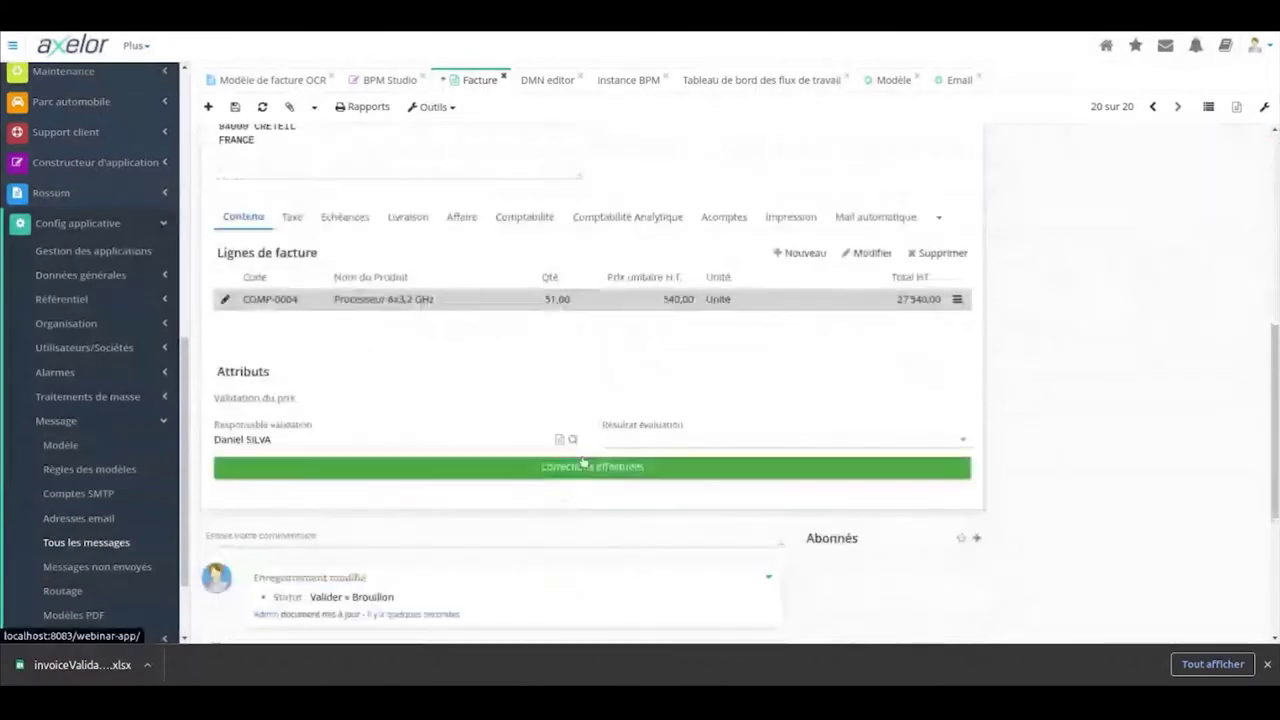
{"action": "scroll", "coordinate": [877, 344], "scroll_direction": "up", "scroll_amount": 1}
{"action": "scroll", "coordinate": [877, 344], "scroll_direction": "up", "scroll_amount": 4}
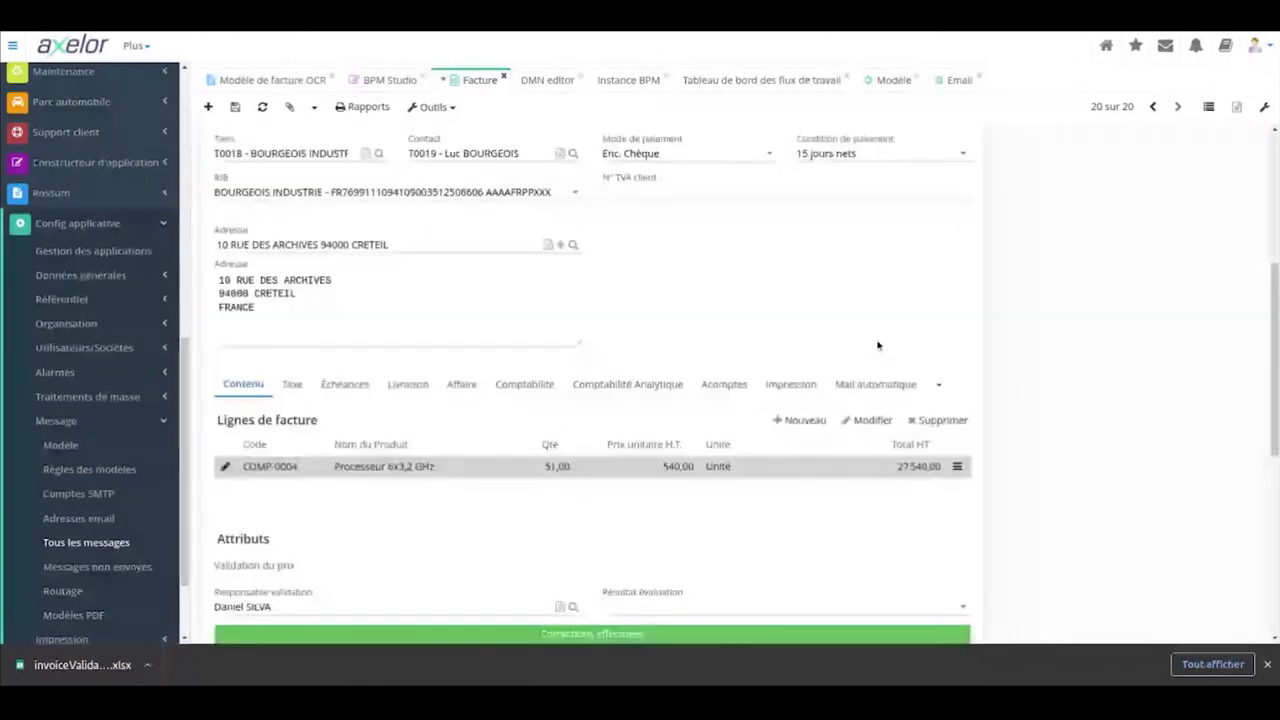
{"action": "scroll", "coordinate": [1006, 174], "scroll_direction": "up", "scroll_amount": 1}
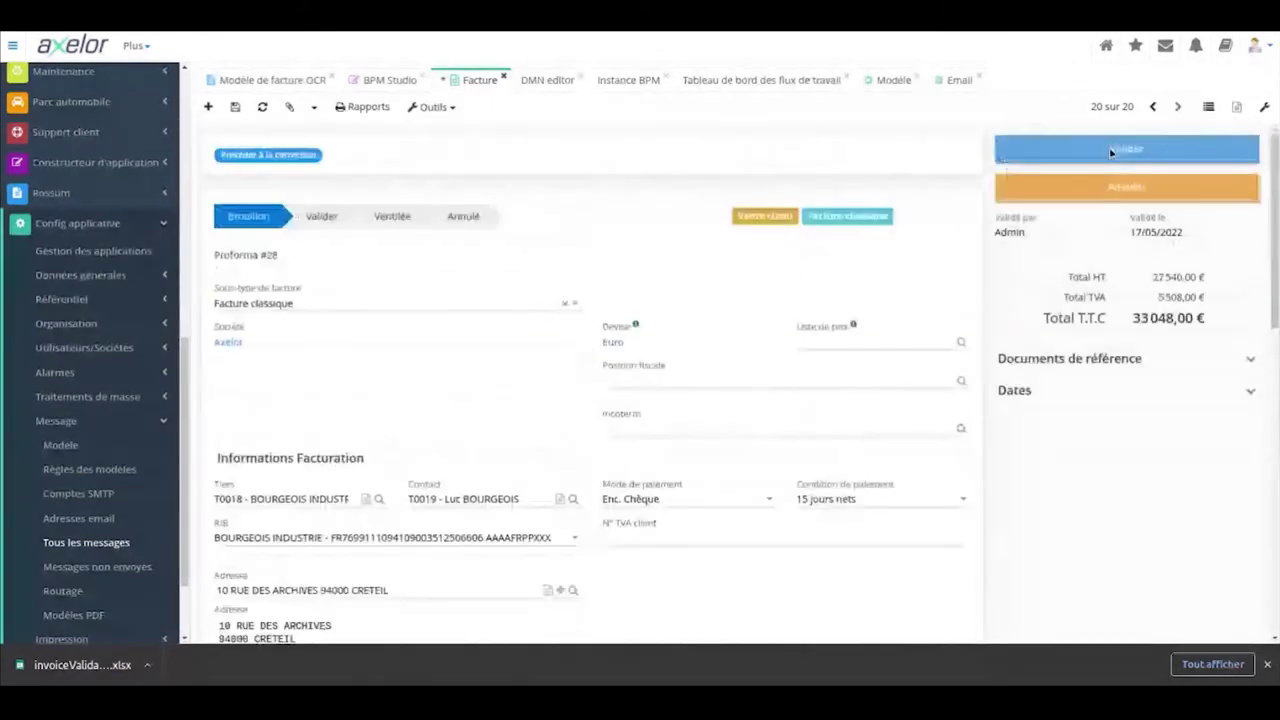
Step: Examine the view attributes of the Procéder à la correction task in BPM Studio, widening the properties area
{"action": "left_click", "coordinate": [390, 79]}
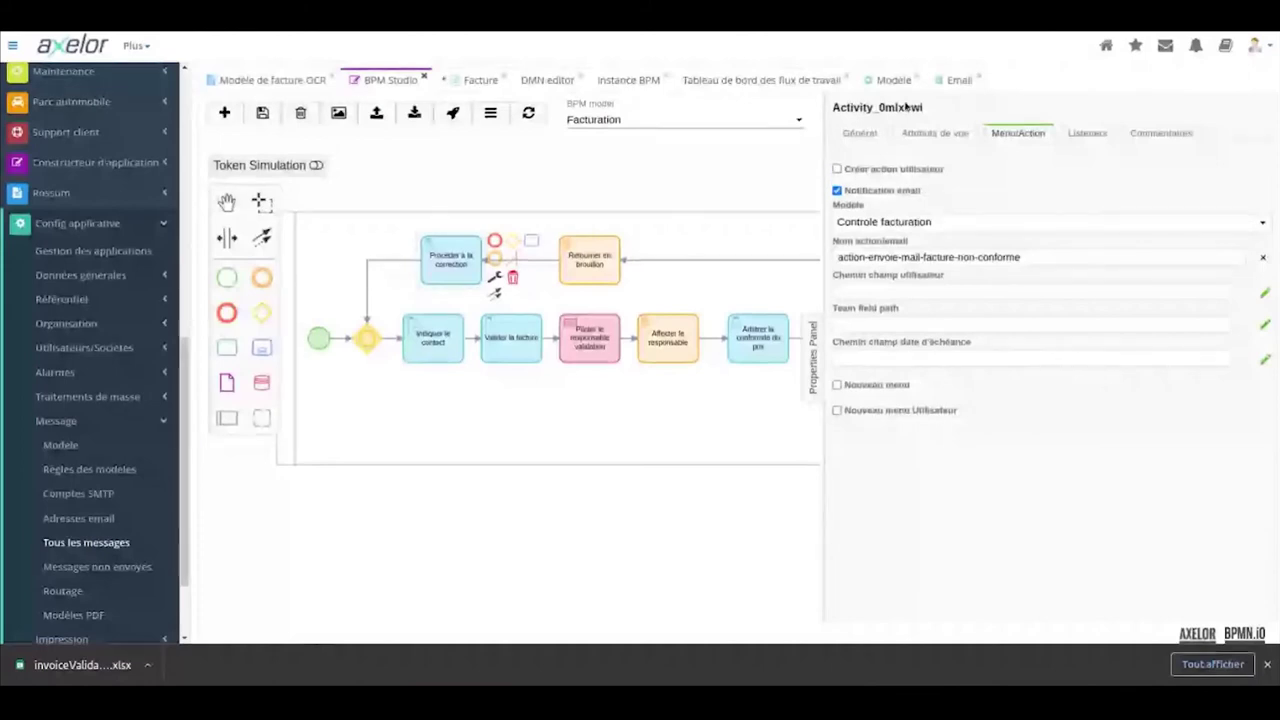
{"action": "left_click", "coordinate": [930, 133]}
{"action": "left_click_drag", "start_coordinate": [824, 238], "coordinate": [502, 238]}
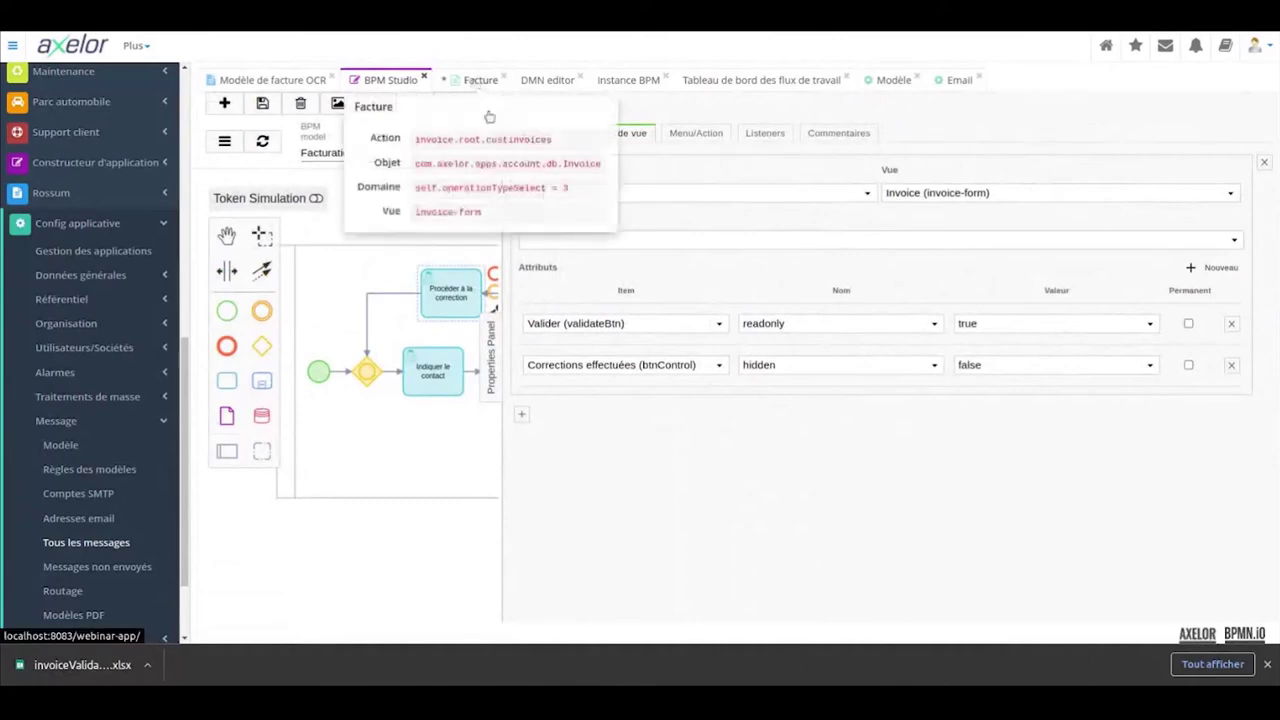
Step: Return to the draft invoice and declare its corrections as completed (Corrections effectuées)
{"action": "left_click", "coordinate": [462, 80]}
{"action": "scroll", "coordinate": [600, 451], "scroll_direction": "down", "scroll_amount": 6}
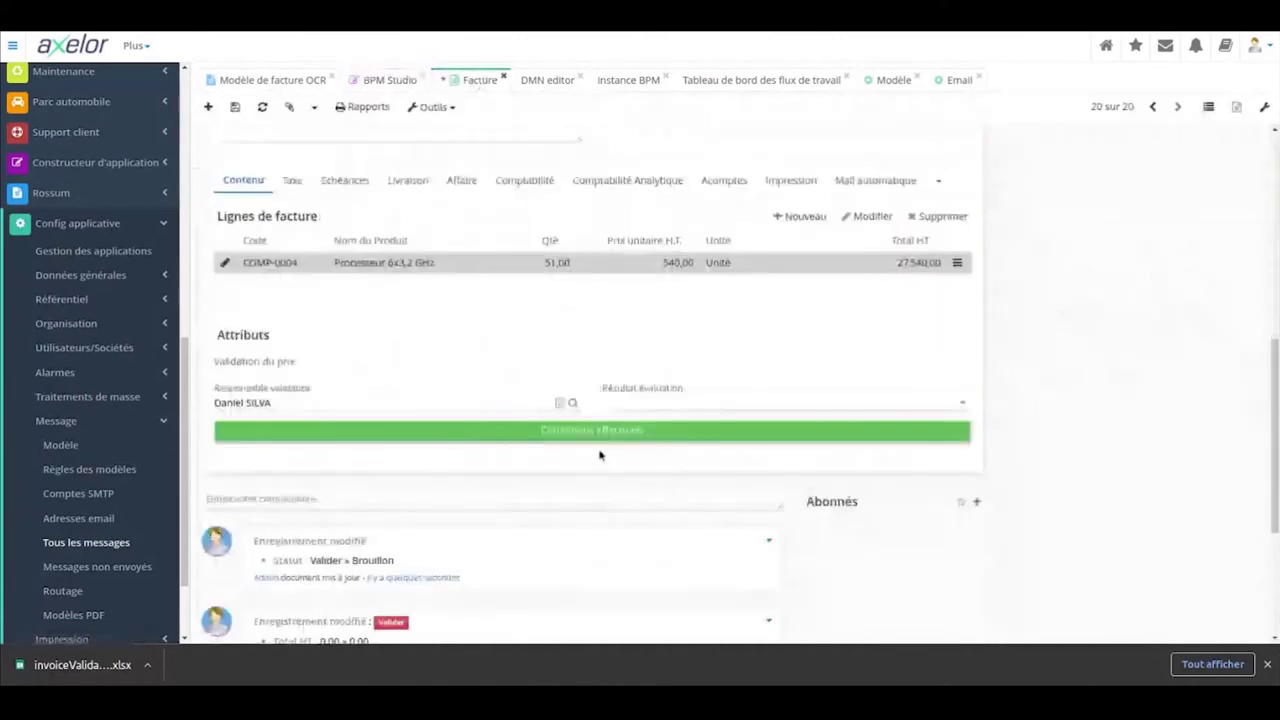
{"action": "left_click", "coordinate": [608, 431]}
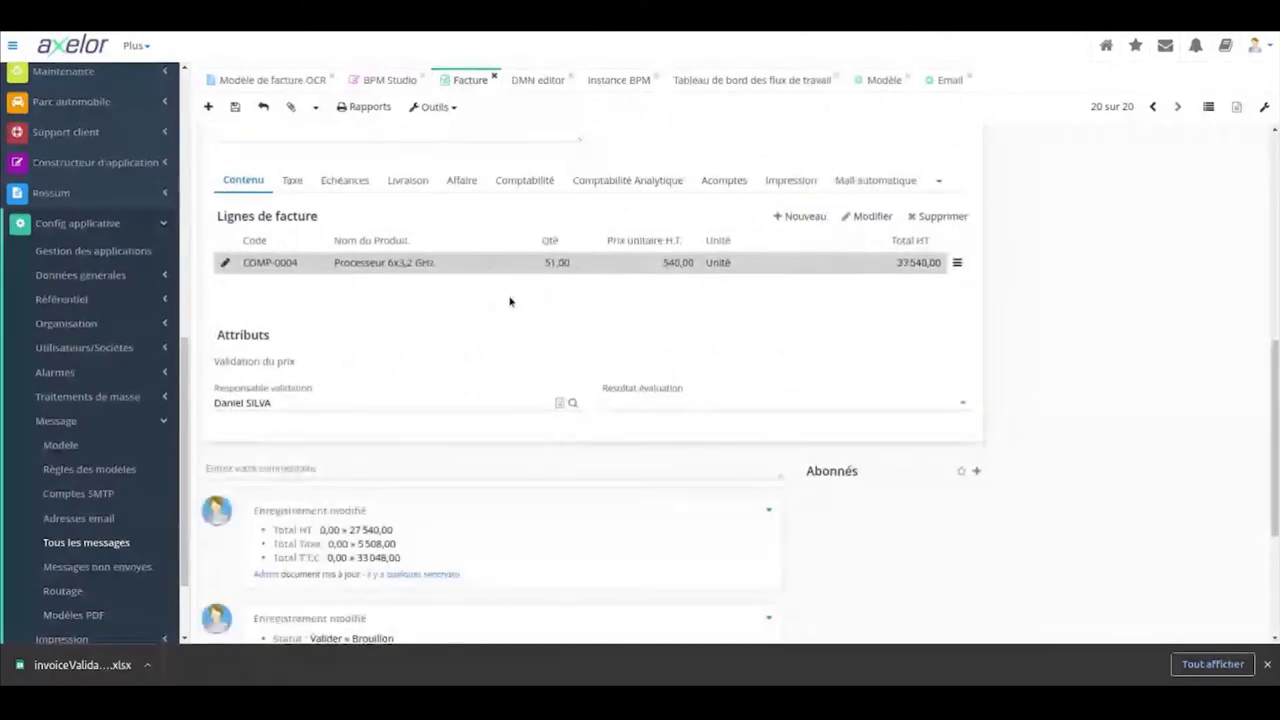
Step: Refresh the BPM instance diagram to check which task of the process is active after the corrections
{"action": "scroll", "coordinate": [538, 146], "scroll_direction": "up", "scroll_amount": 3}
{"action": "left_click", "coordinate": [618, 80]}
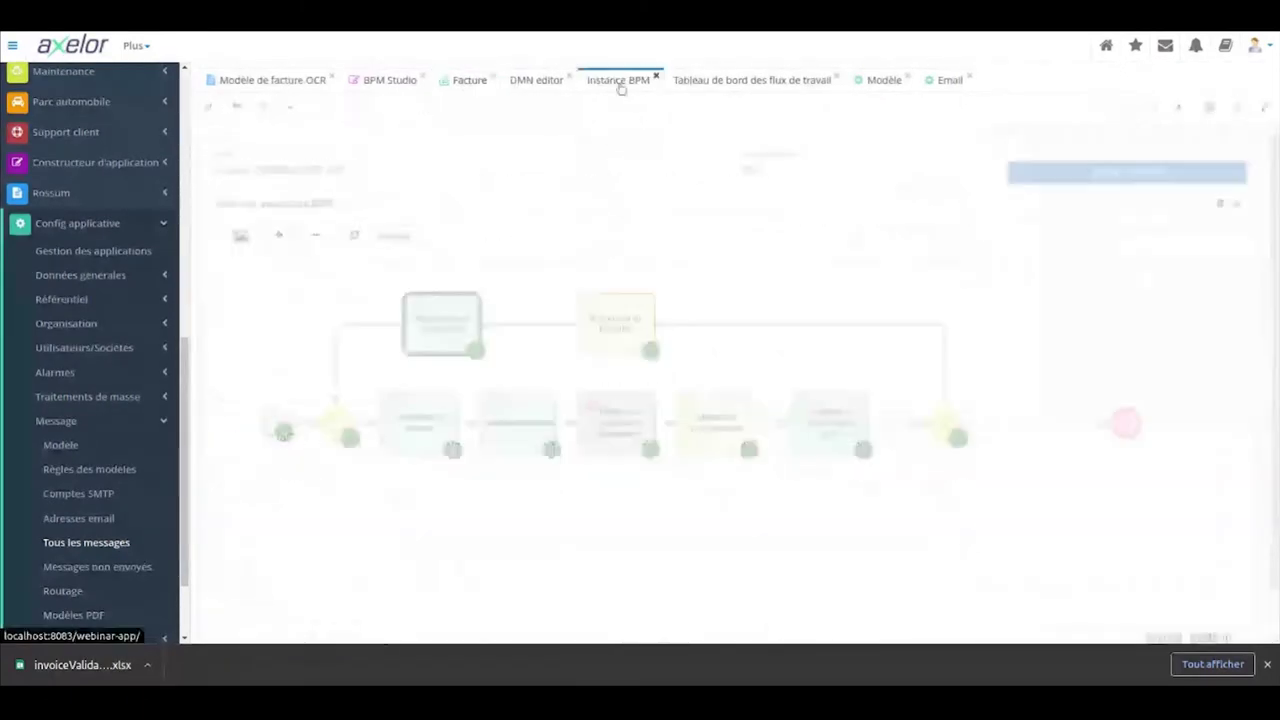
{"action": "right_click", "coordinate": [636, 86]}
{"action": "left_click", "coordinate": [646, 99]}
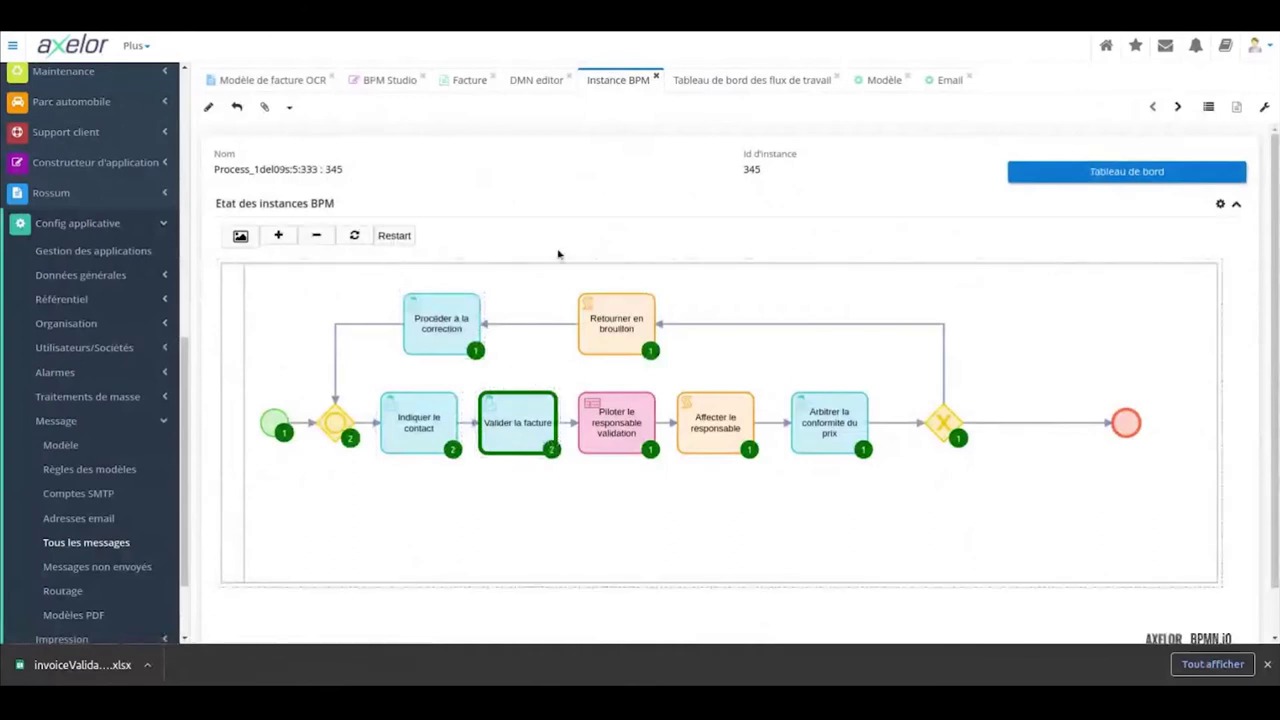
Step: Return to the corrected draft invoice and validate it
{"action": "left_click", "coordinate": [470, 80]}
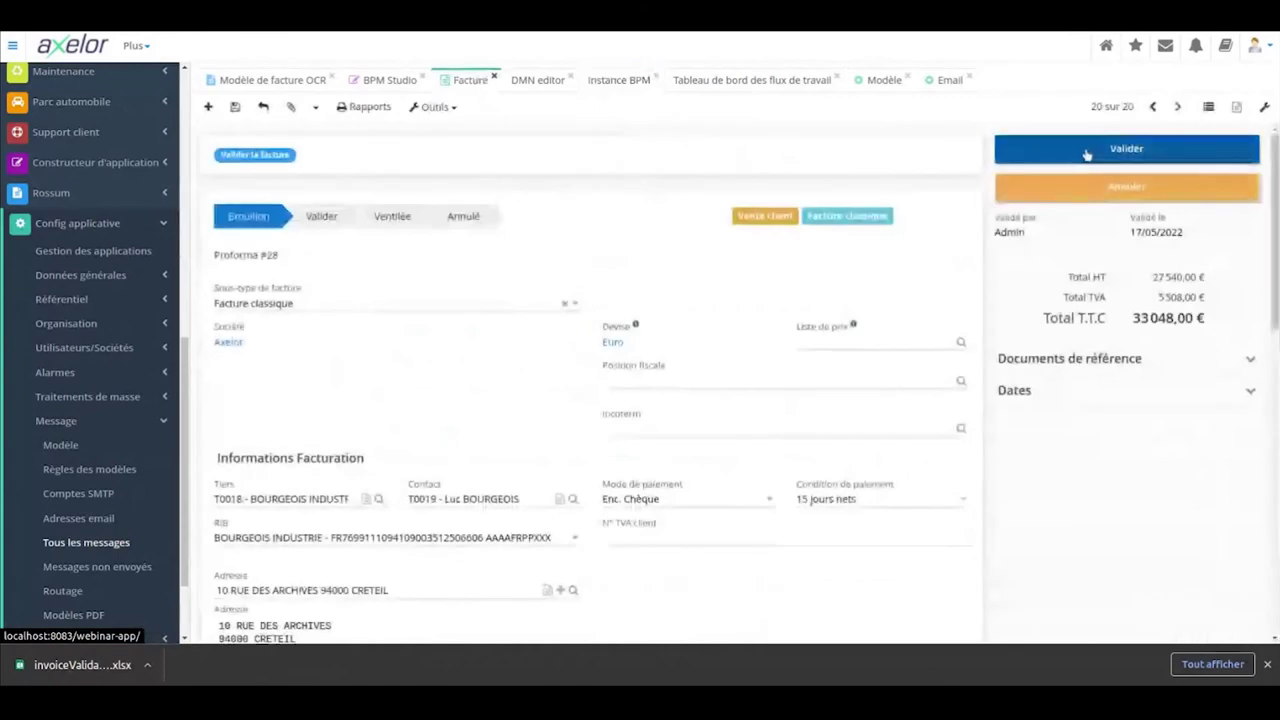
{"action": "scroll", "coordinate": [1087, 153], "scroll_direction": "down", "scroll_amount": 3}
{"action": "scroll", "coordinate": [994, 145], "scroll_direction": "up", "scroll_amount": 2}
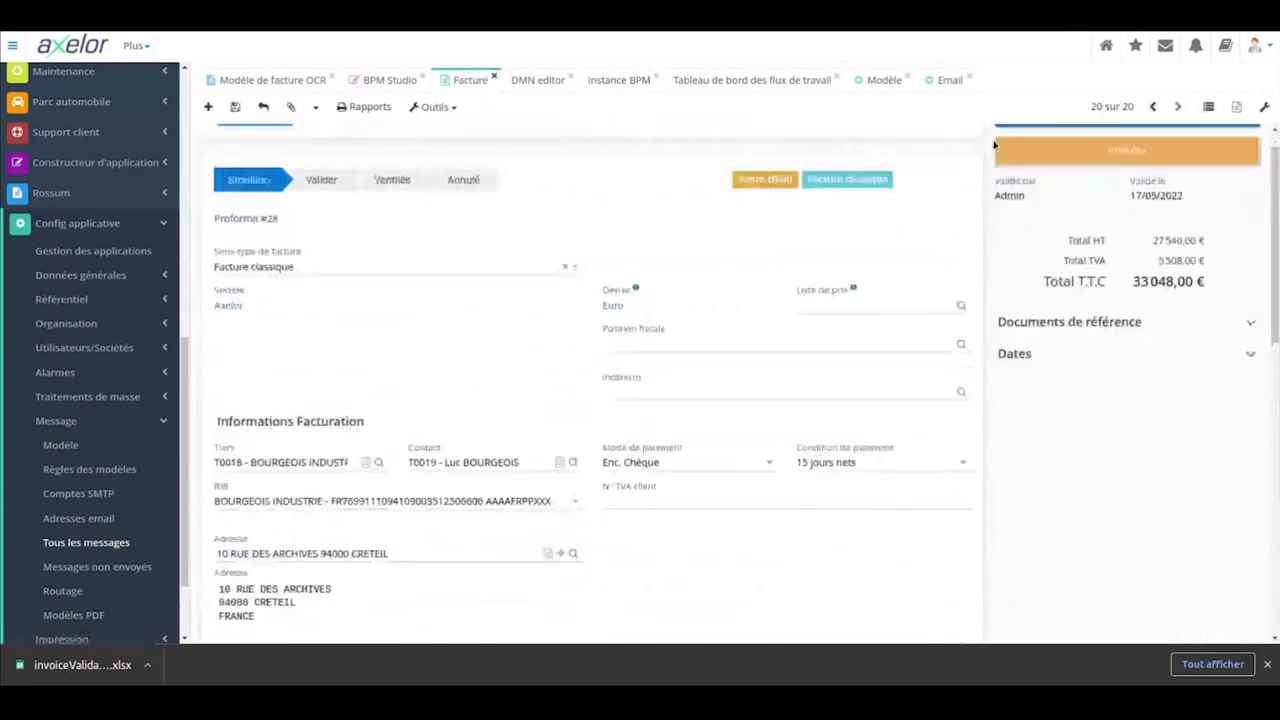
{"action": "scroll", "coordinate": [994, 145], "scroll_direction": "up", "scroll_amount": 1}
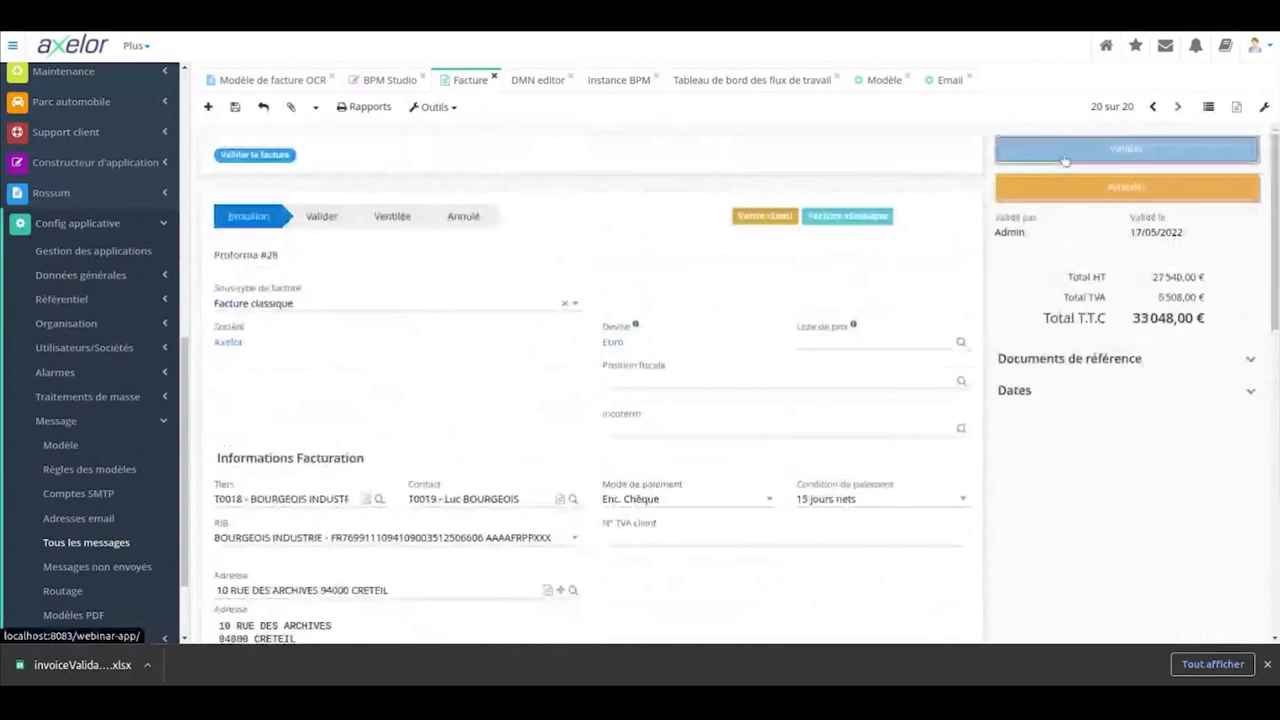
{"action": "left_click", "coordinate": [1065, 150]}
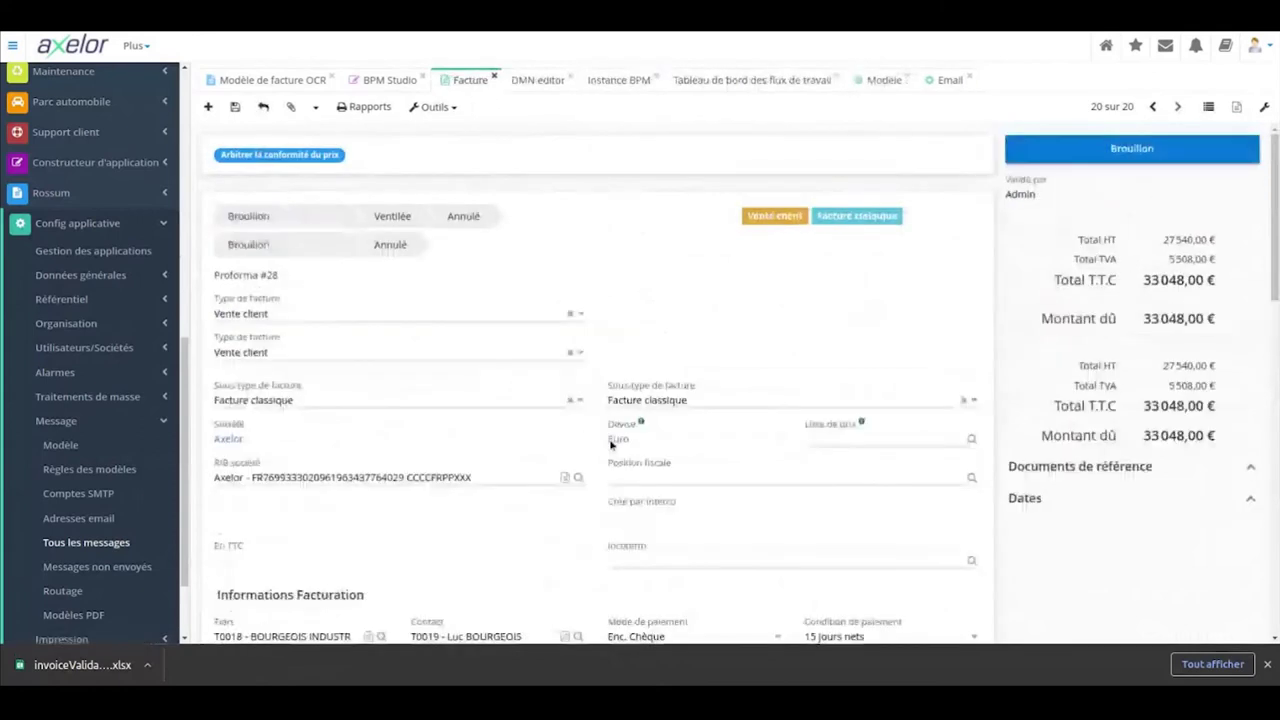
Step: Check the invoice's assigned validator against the Validation facture DMN rules, set Résultat évaluation to Conforme and save the invoice
{"action": "scroll", "coordinate": [922, 429], "scroll_direction": "down", "scroll_amount": 3}
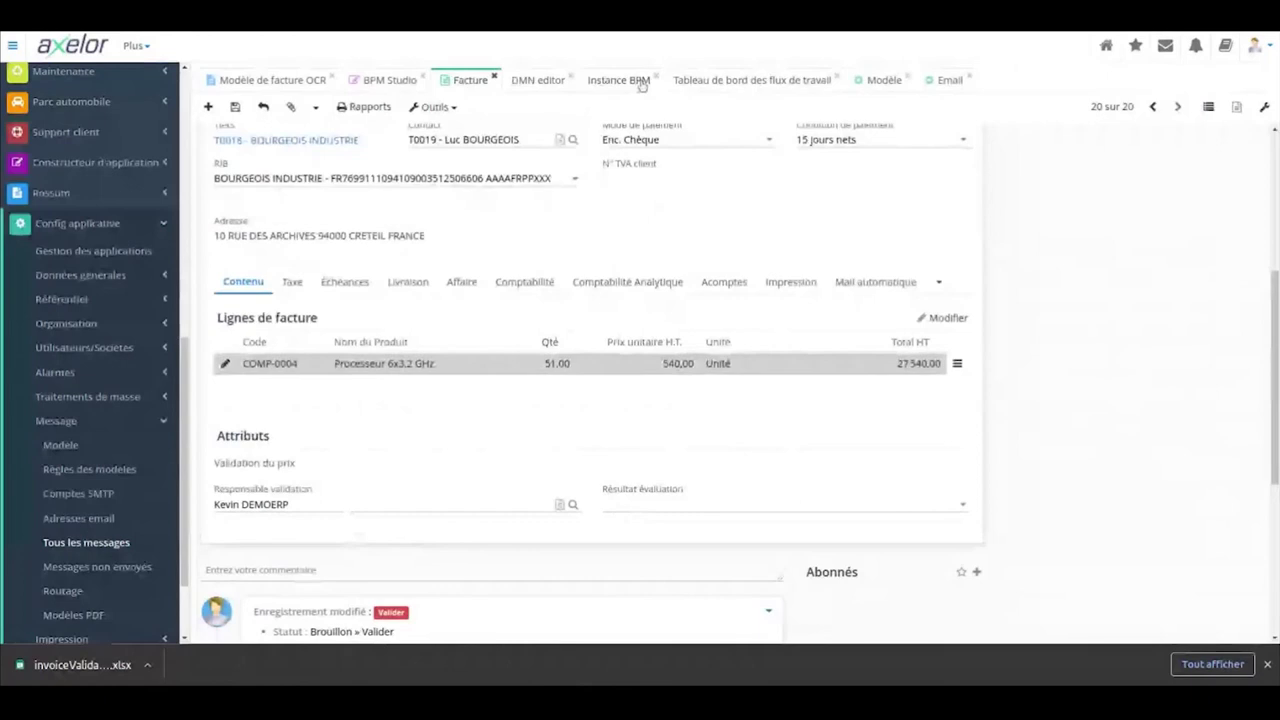
{"action": "left_click", "coordinate": [538, 80]}
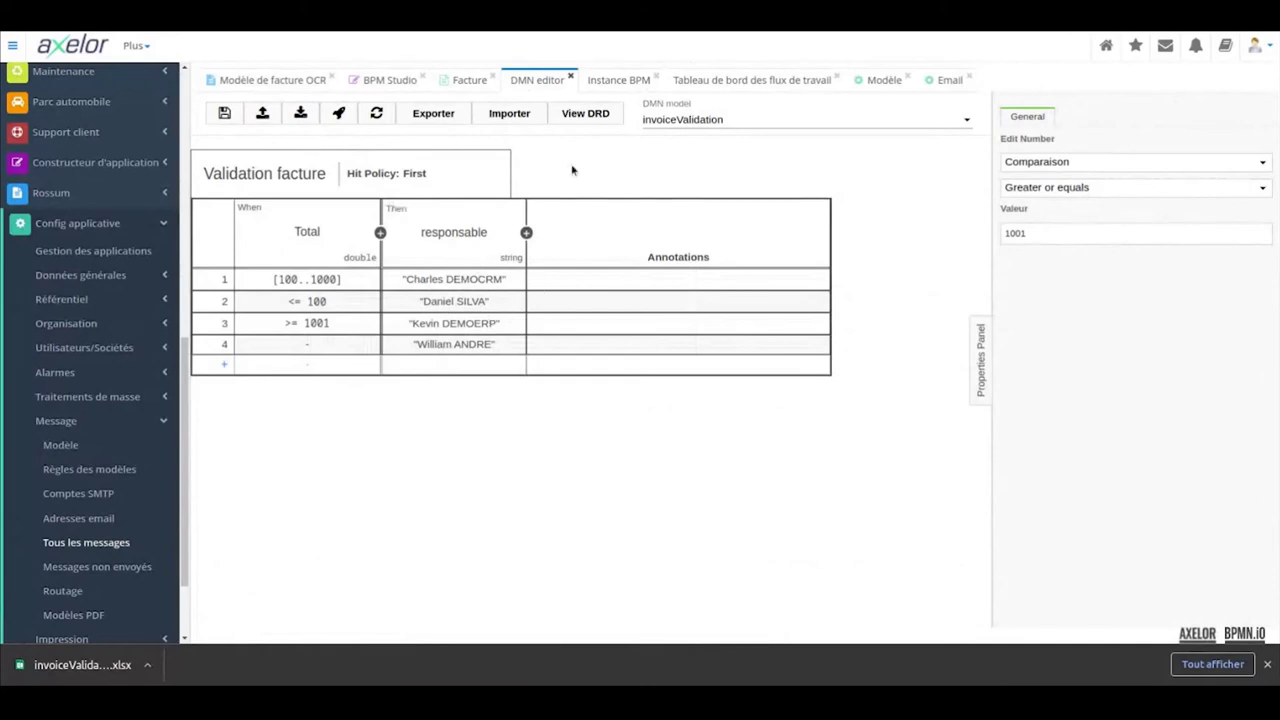
{"action": "left_click", "coordinate": [466, 80]}
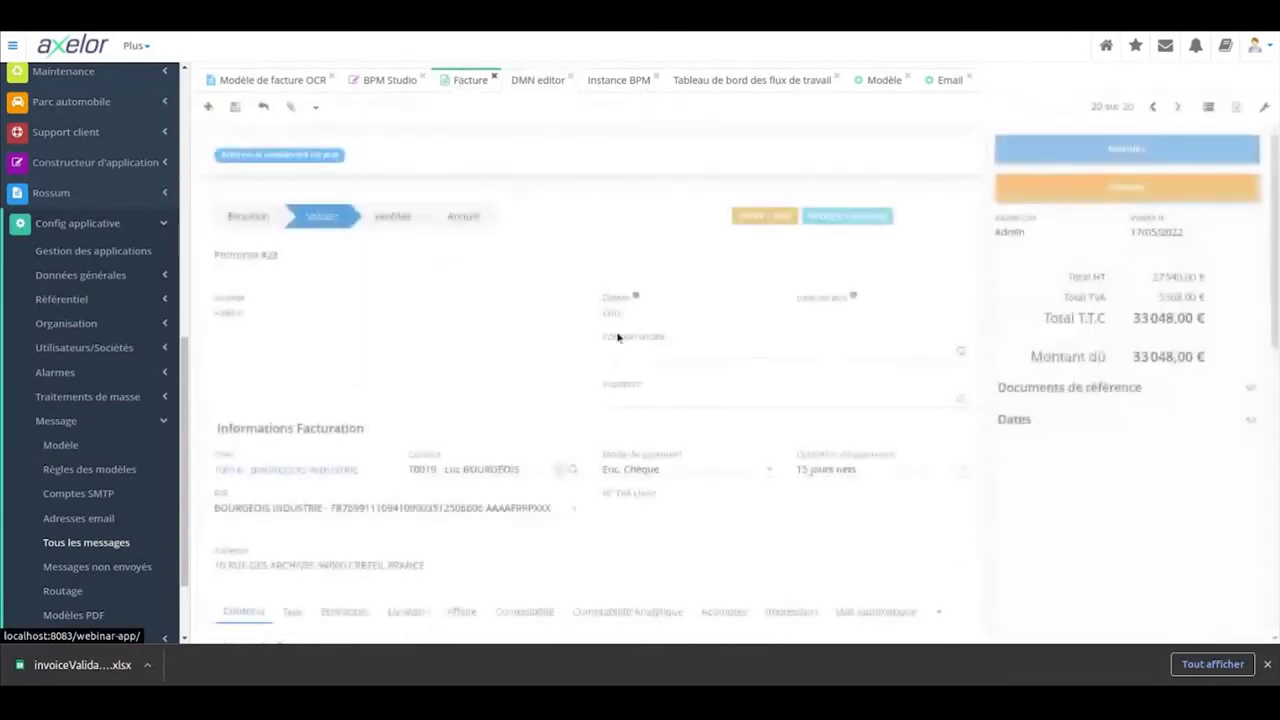
{"action": "scroll", "coordinate": [844, 492], "scroll_direction": "down", "scroll_amount": 3}
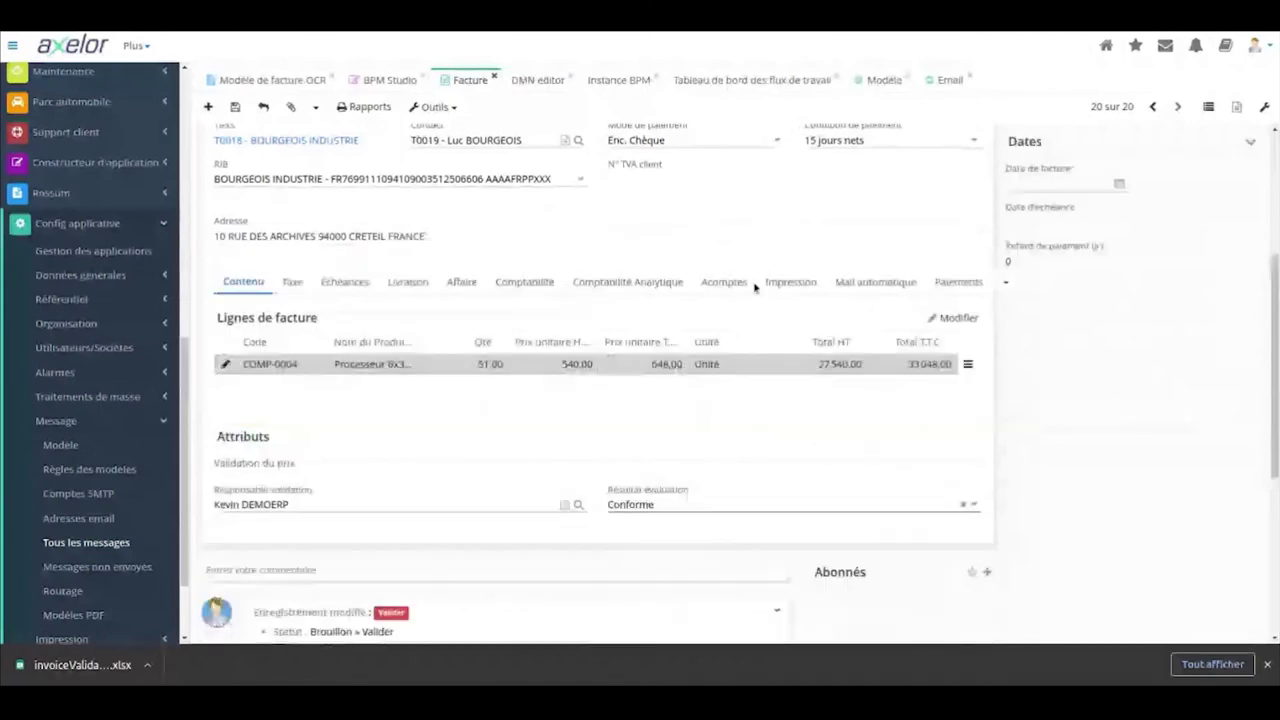
{"action": "scroll", "coordinate": [694, 444], "scroll_direction": "up", "scroll_amount": 3}
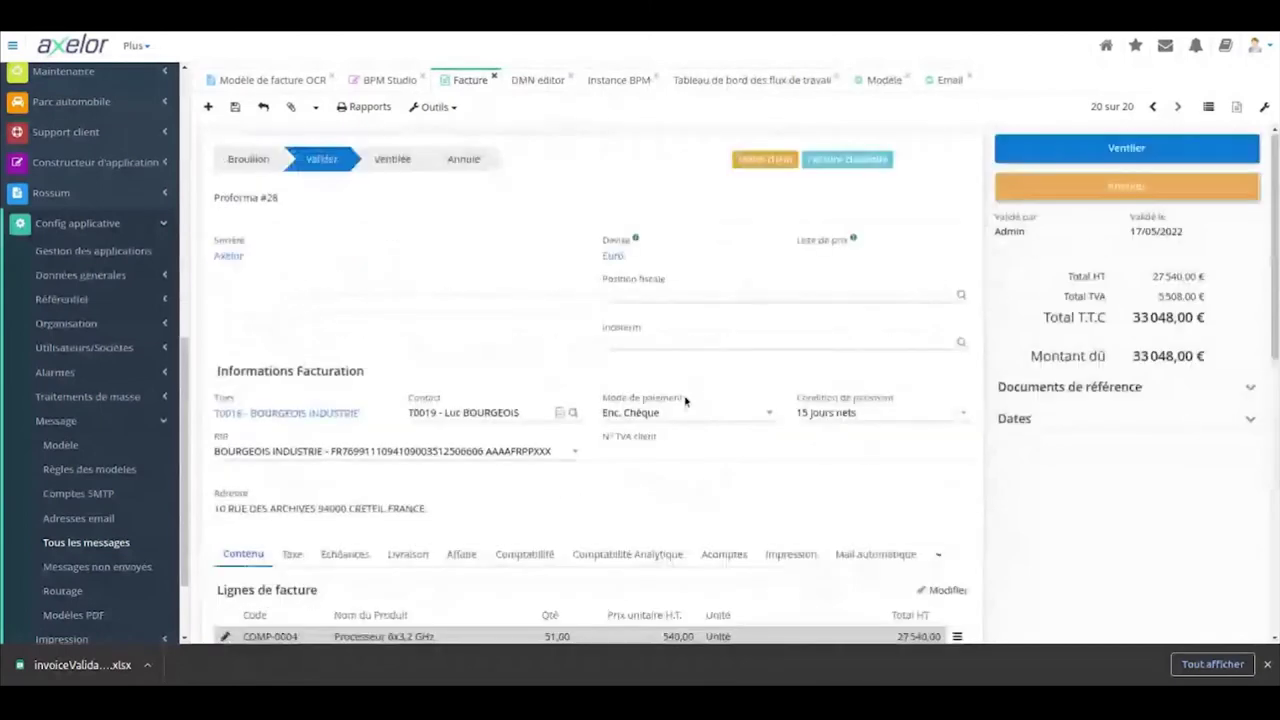
Step: Refresh the BPM instance diagram to check how far the process has advanced after the conformity decision
{"action": "left_click", "coordinate": [538, 80]}
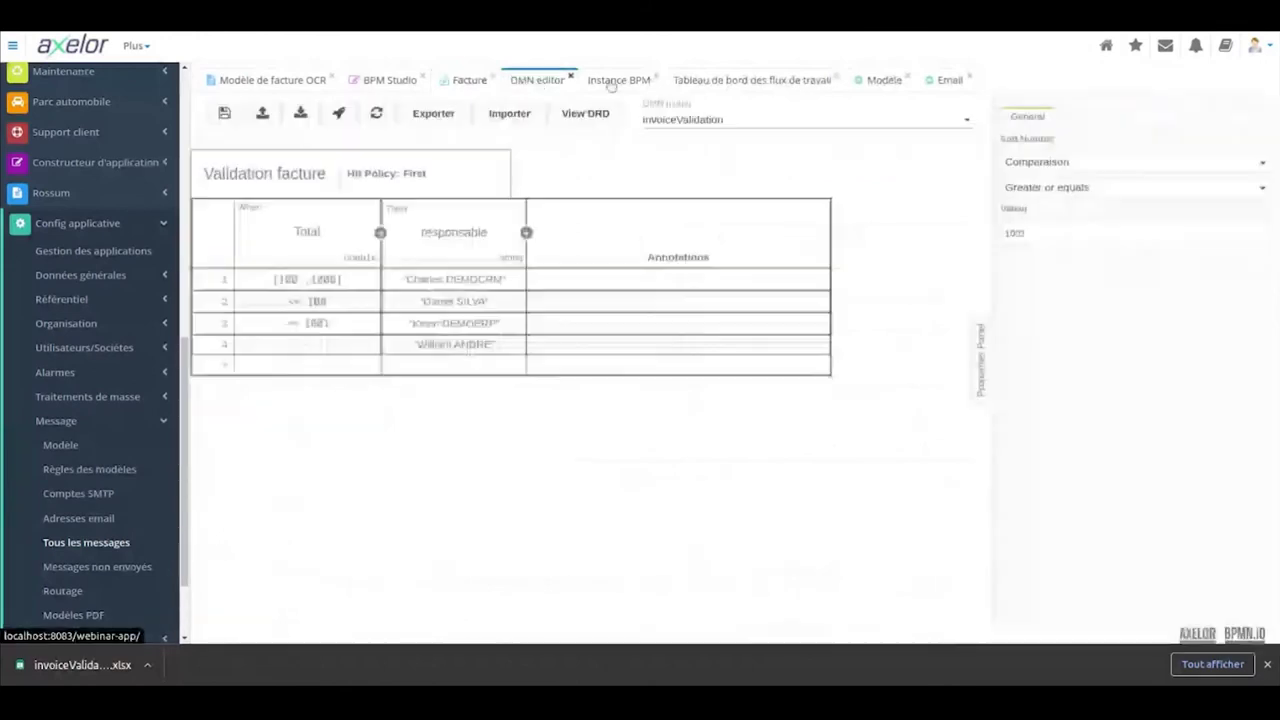
{"action": "left_click", "coordinate": [618, 80]}
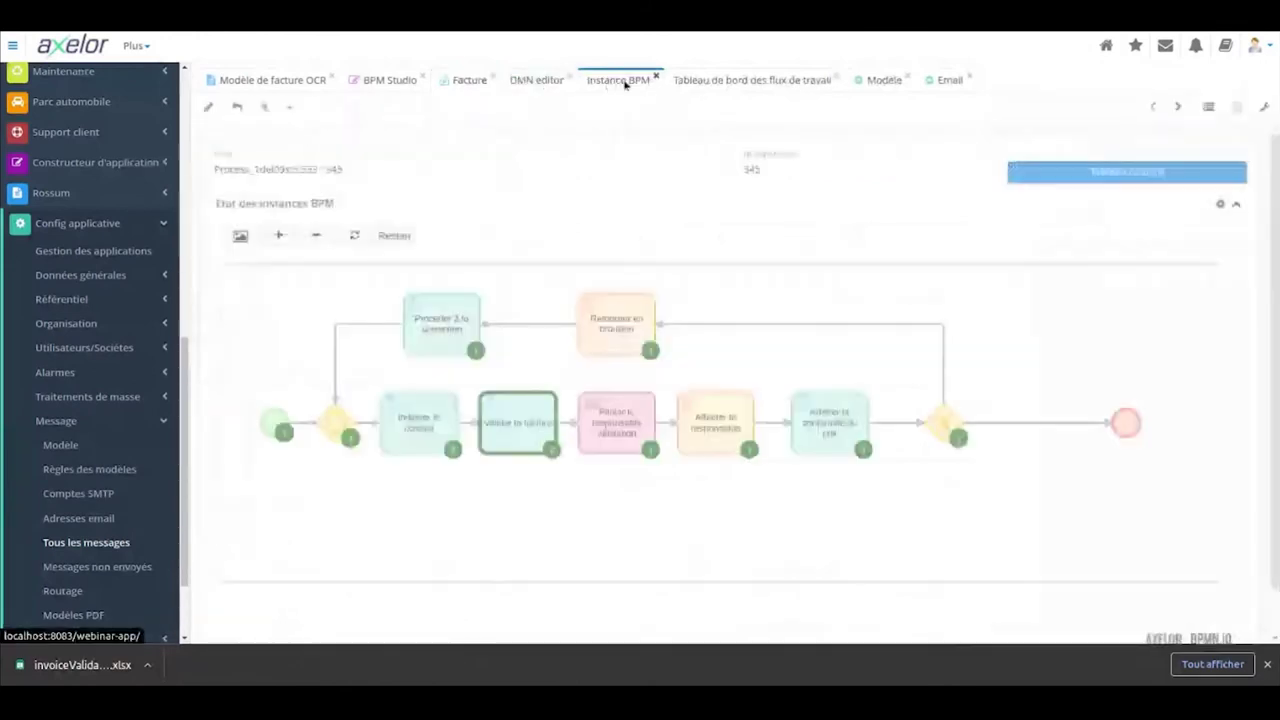
{"action": "right_click", "coordinate": [626, 84]}
{"action": "left_click", "coordinate": [650, 97]}
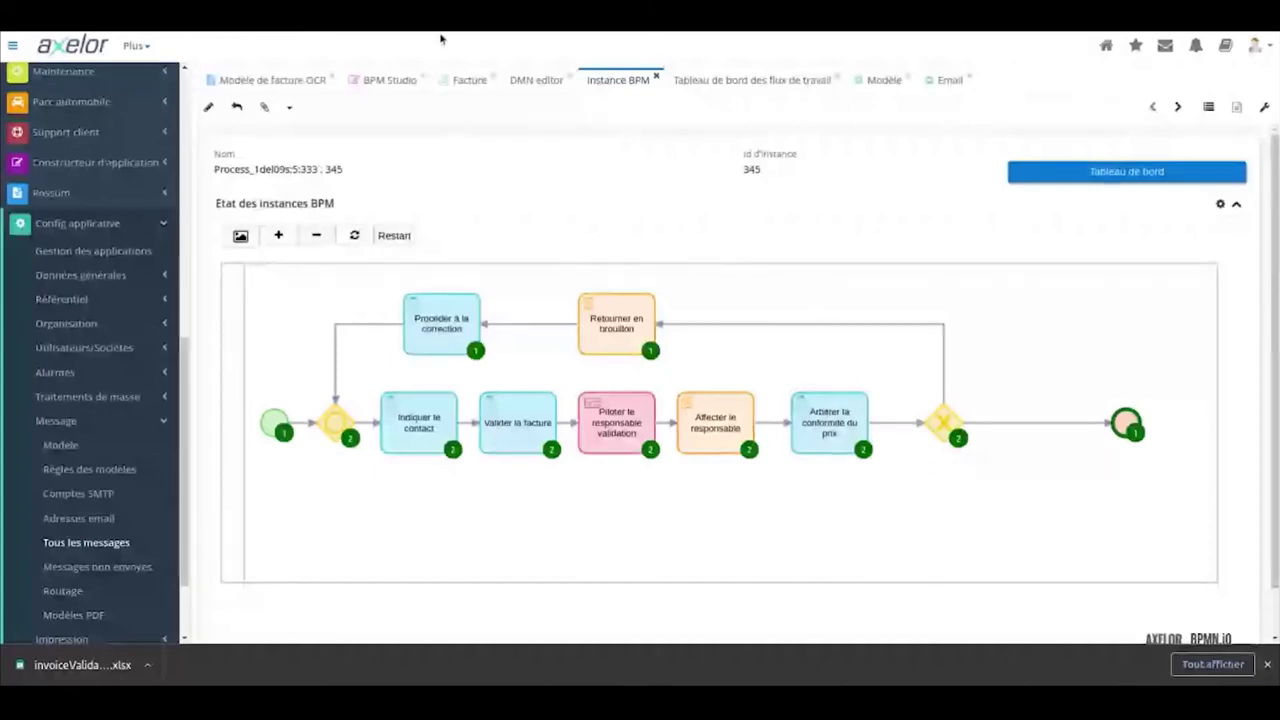
Step: Open the workflow dashboard of the Facturation model for process Process_1del09s from BPM Studio
{"action": "left_click", "coordinate": [380, 81]}
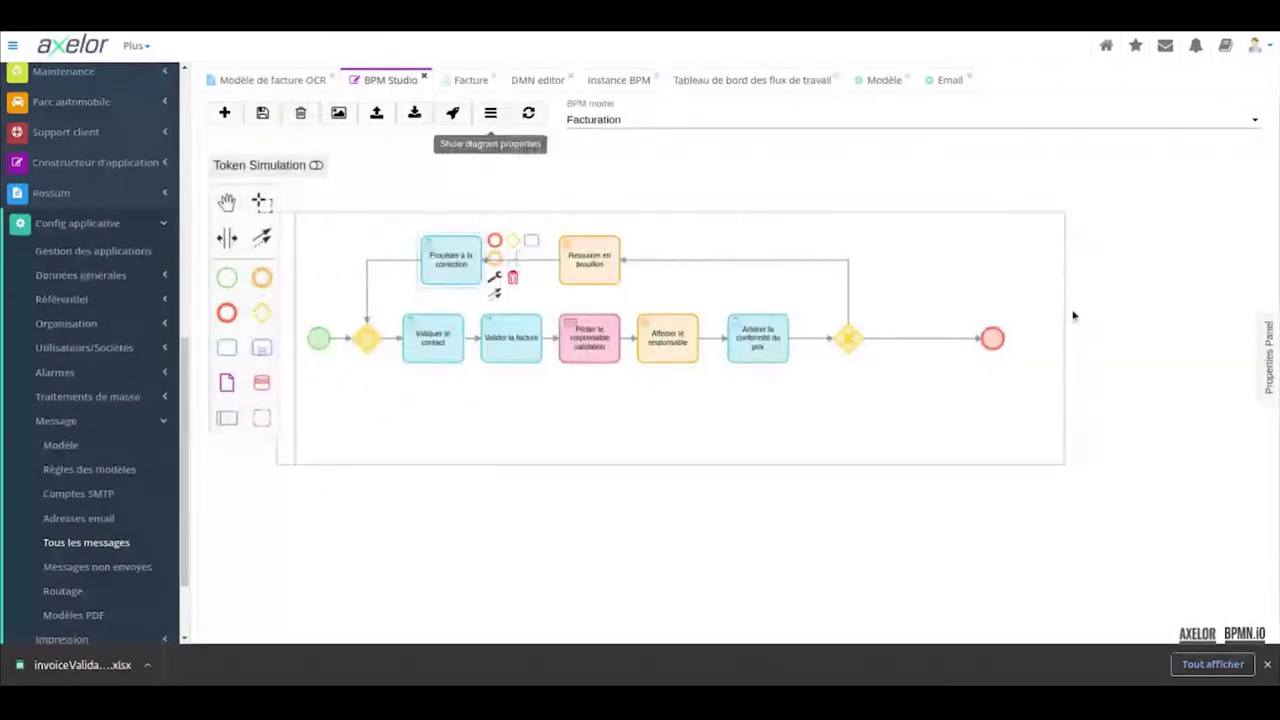
{"action": "left_click", "coordinate": [1264, 360]}
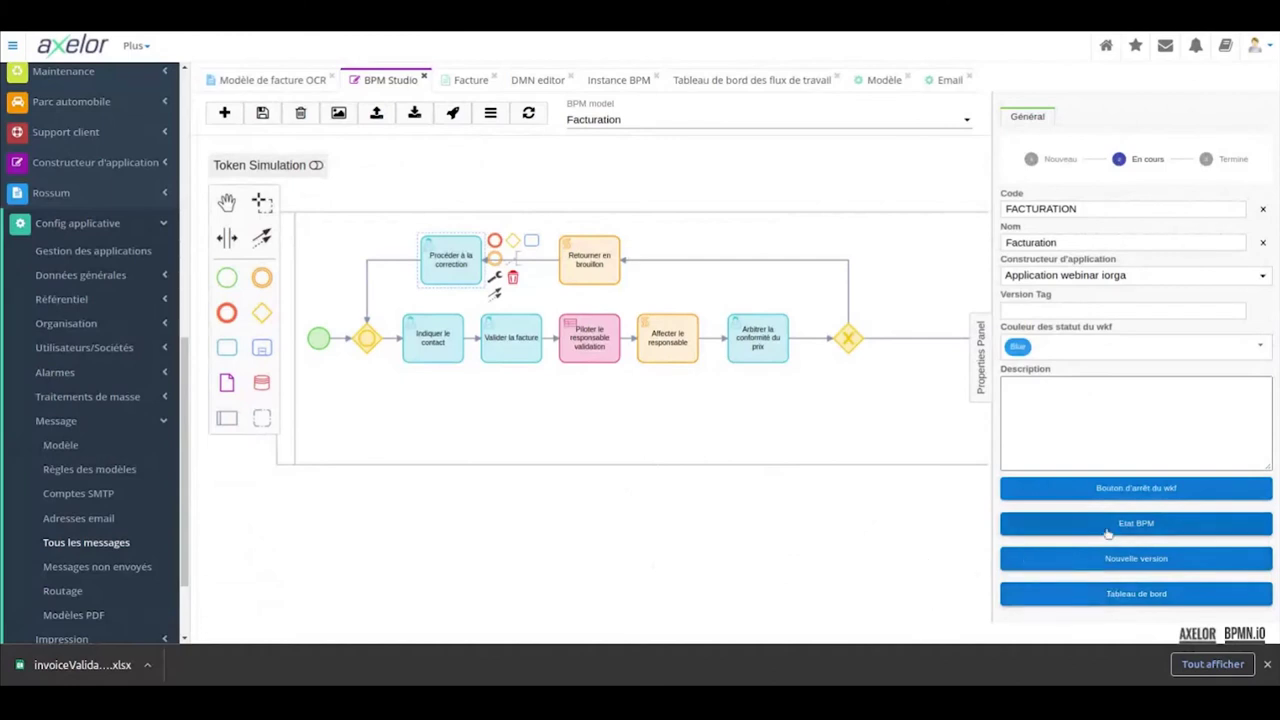
{"action": "left_click", "coordinate": [1216, 594]}
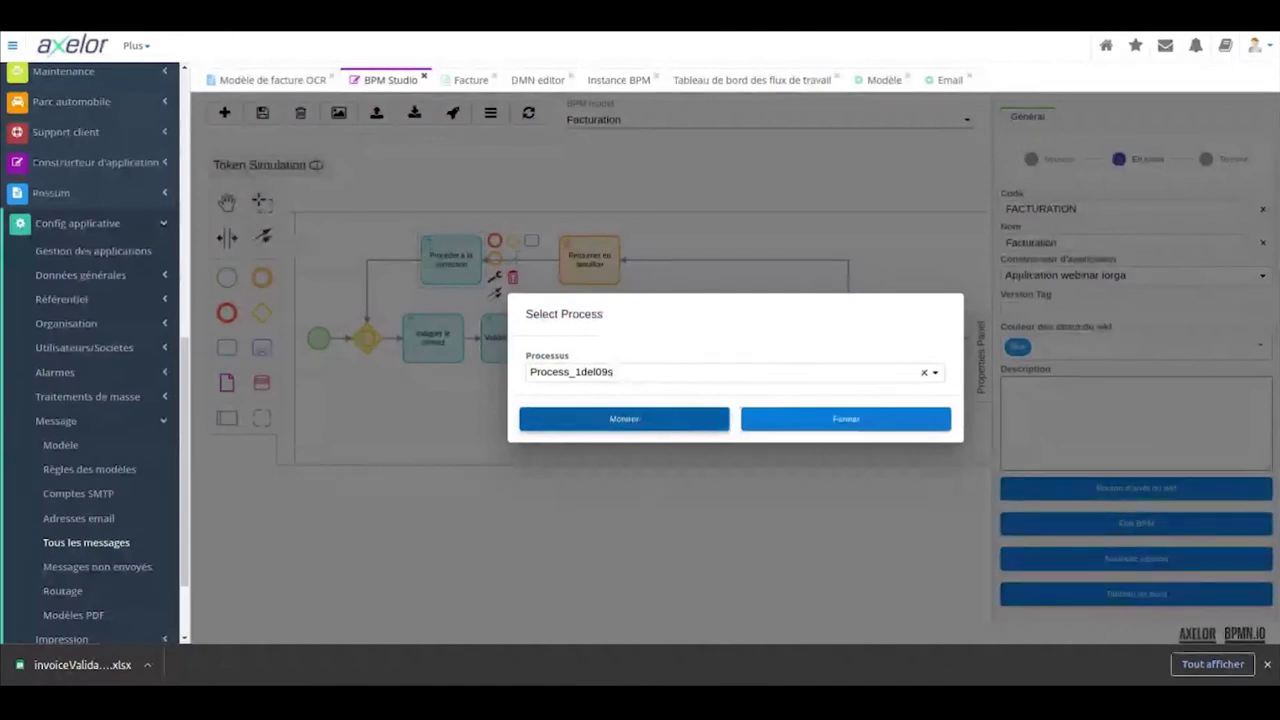
{"action": "left_click", "coordinate": [650, 420]}
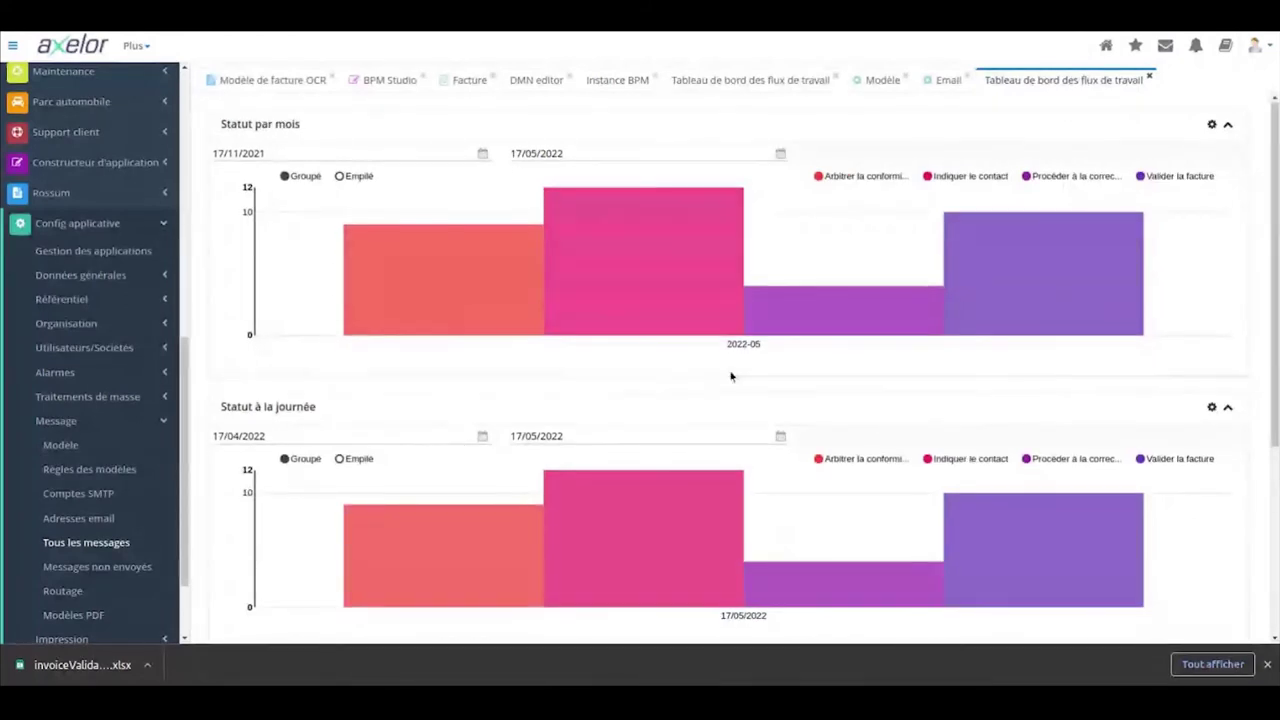
Step: Examine the dashboard charts for status per month, status per day and time spent per status in hours
{"action": "scroll", "coordinate": [736, 378], "scroll_direction": "down", "scroll_amount": 2}
{"action": "scroll", "coordinate": [589, 196], "scroll_direction": "up", "scroll_amount": 1}
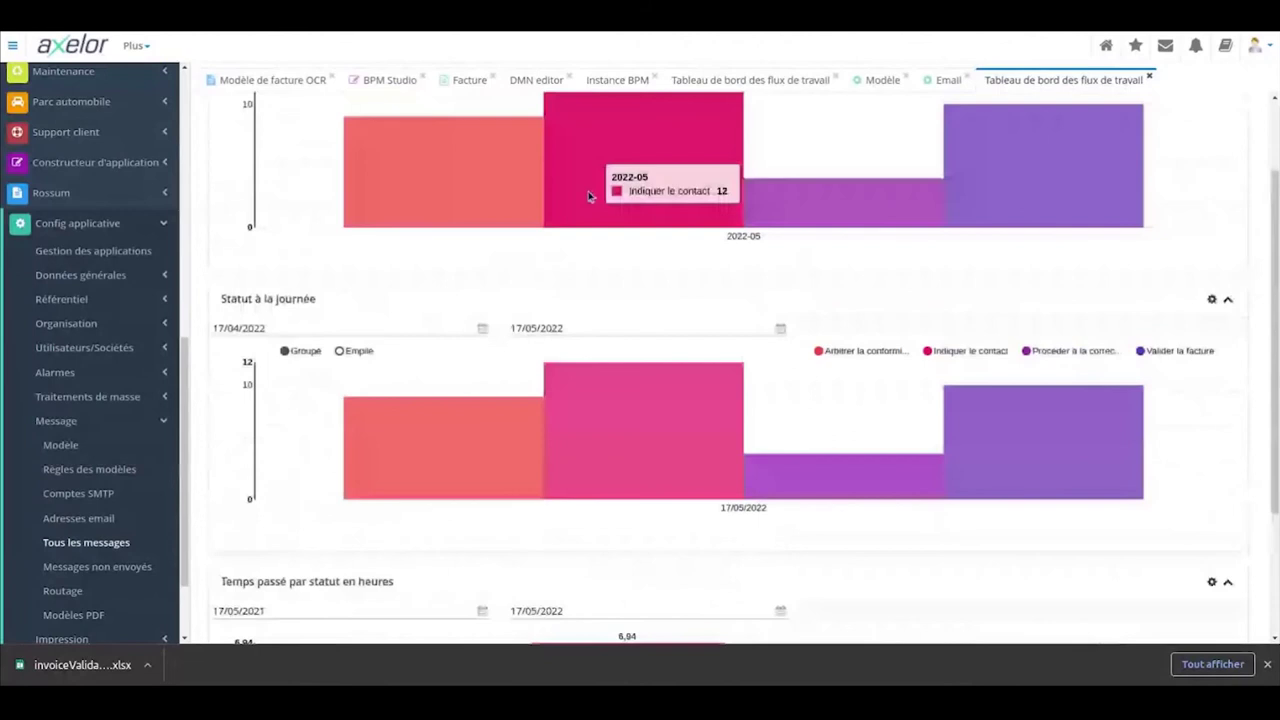
{"action": "scroll", "coordinate": [589, 196], "scroll_direction": "up", "scroll_amount": 1}
{"action": "scroll", "coordinate": [585, 199], "scroll_direction": "down", "scroll_amount": 3}
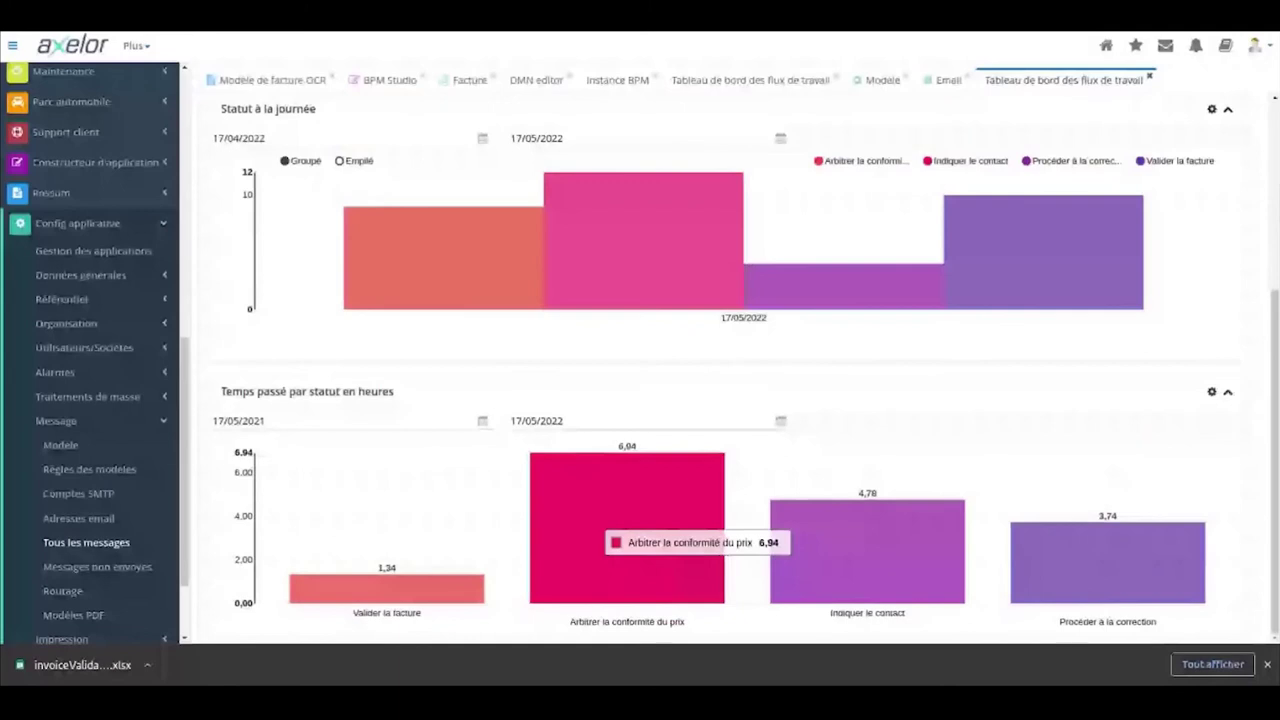
{"action": "scroll", "coordinate": [630, 525], "scroll_direction": "up", "scroll_amount": 3}
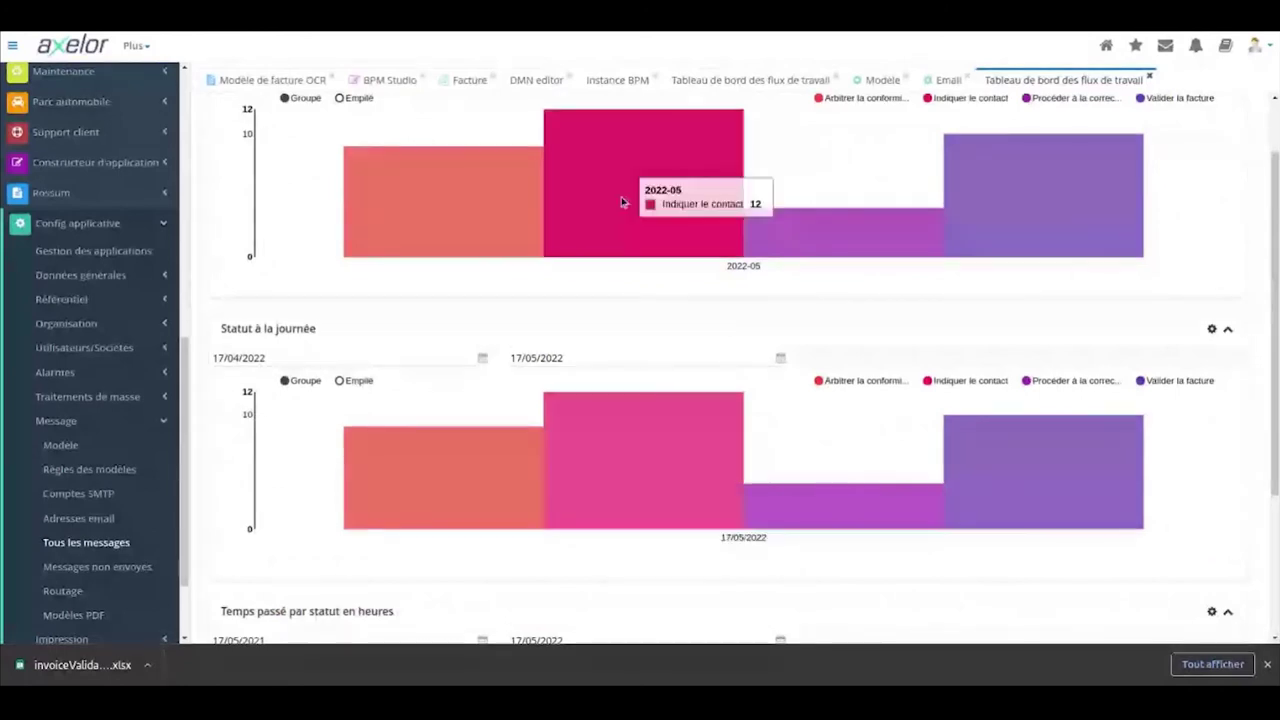
Step: List the Invoice records behind the Indiquer le contact bar of the Statut par mois chart
{"action": "scroll", "coordinate": [621, 202], "scroll_direction": "up", "scroll_amount": 1}
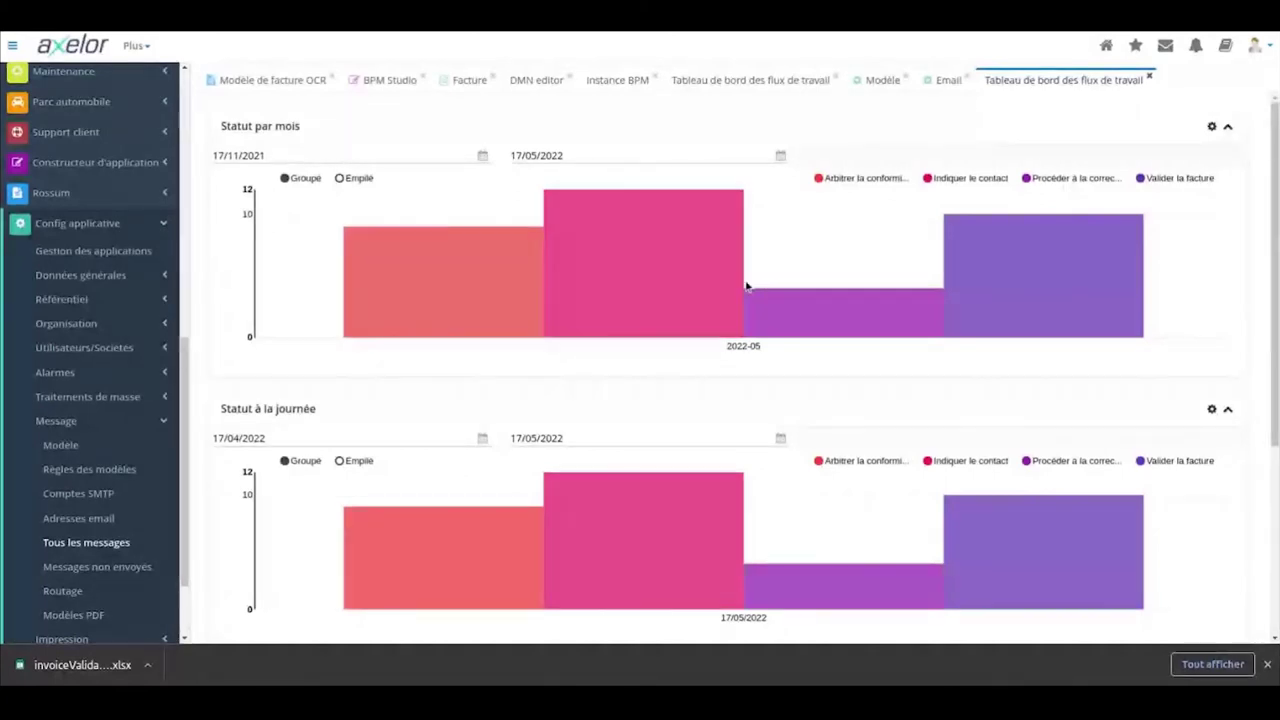
{"action": "type", "text": "Invoice"}
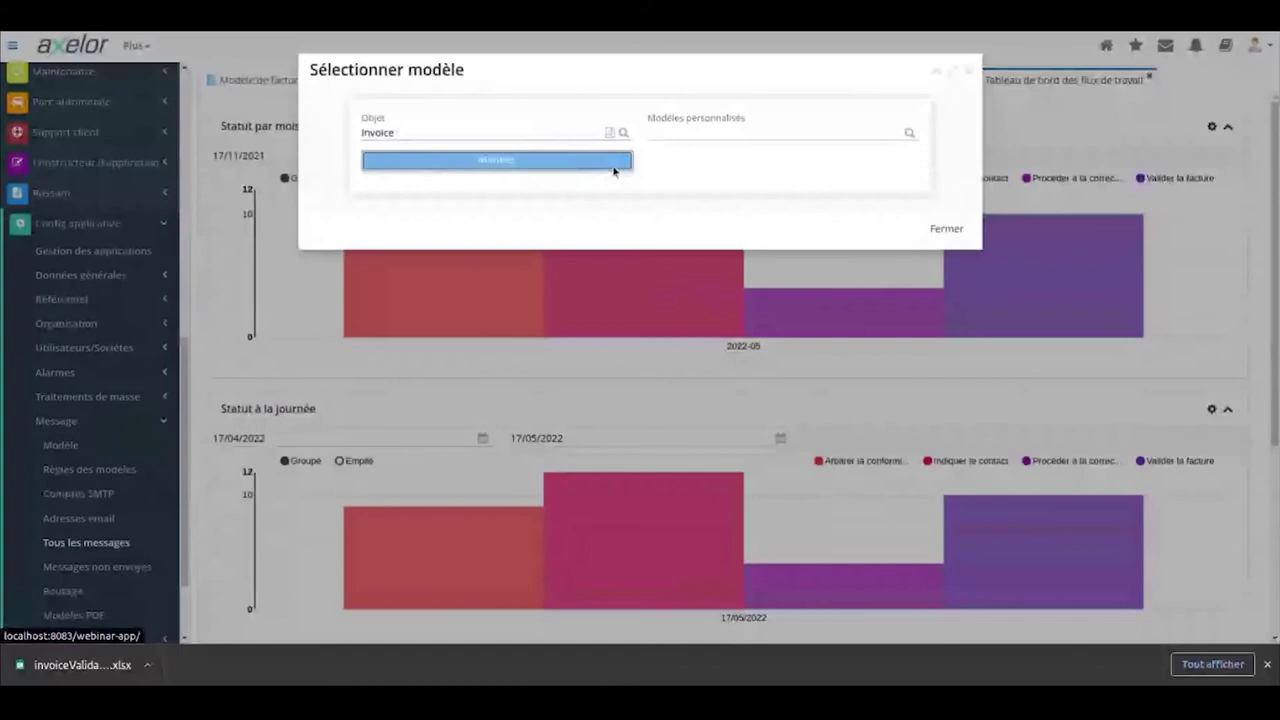
{"action": "left_click", "coordinate": [614, 166]}
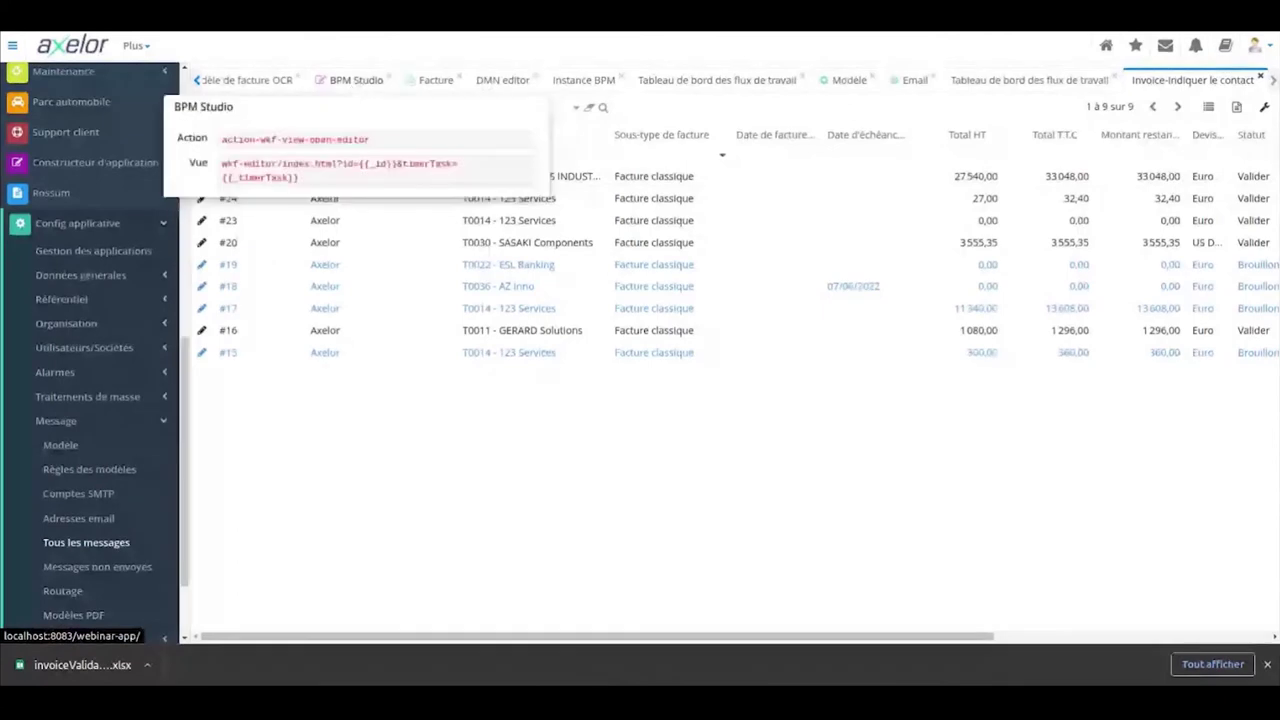
Step: Examine the properties of the Arbitrer la conformité du prix and Affecter le responsable tasks in BPM Studio
{"action": "left_click", "coordinate": [356, 80]}
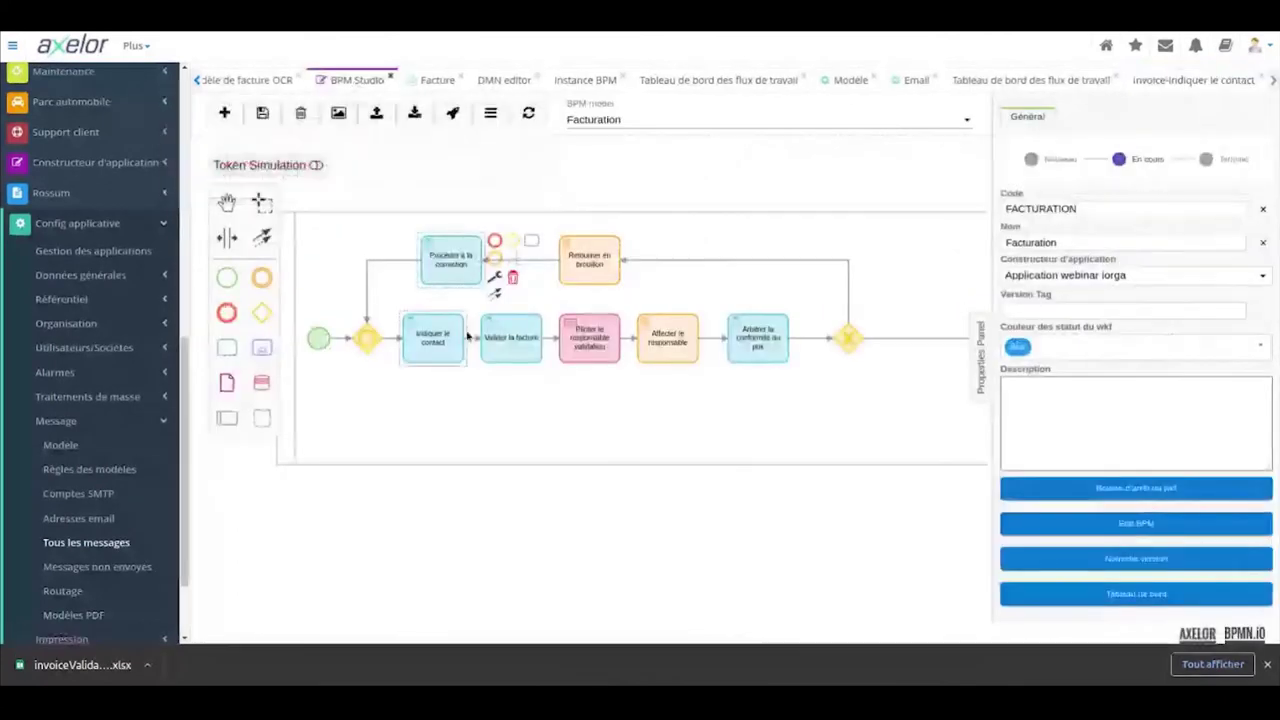
{"action": "left_click", "coordinate": [760, 356]}
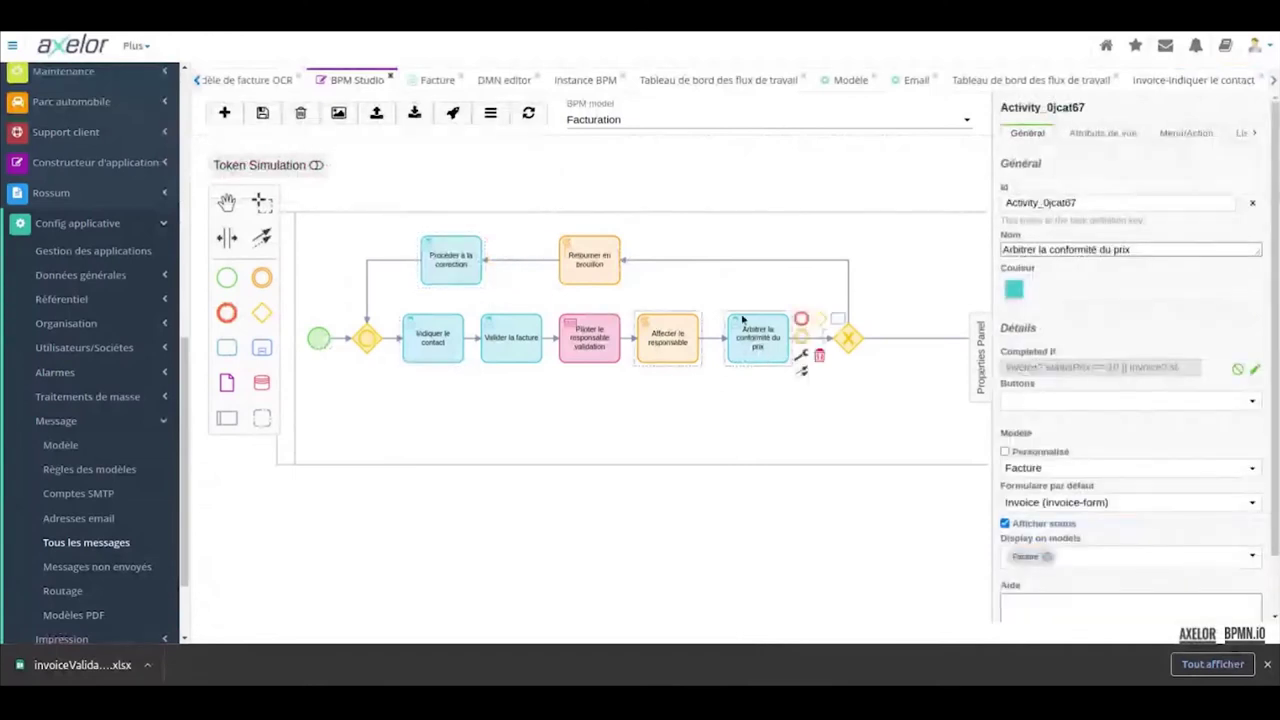
{"action": "left_click", "coordinate": [675, 347]}
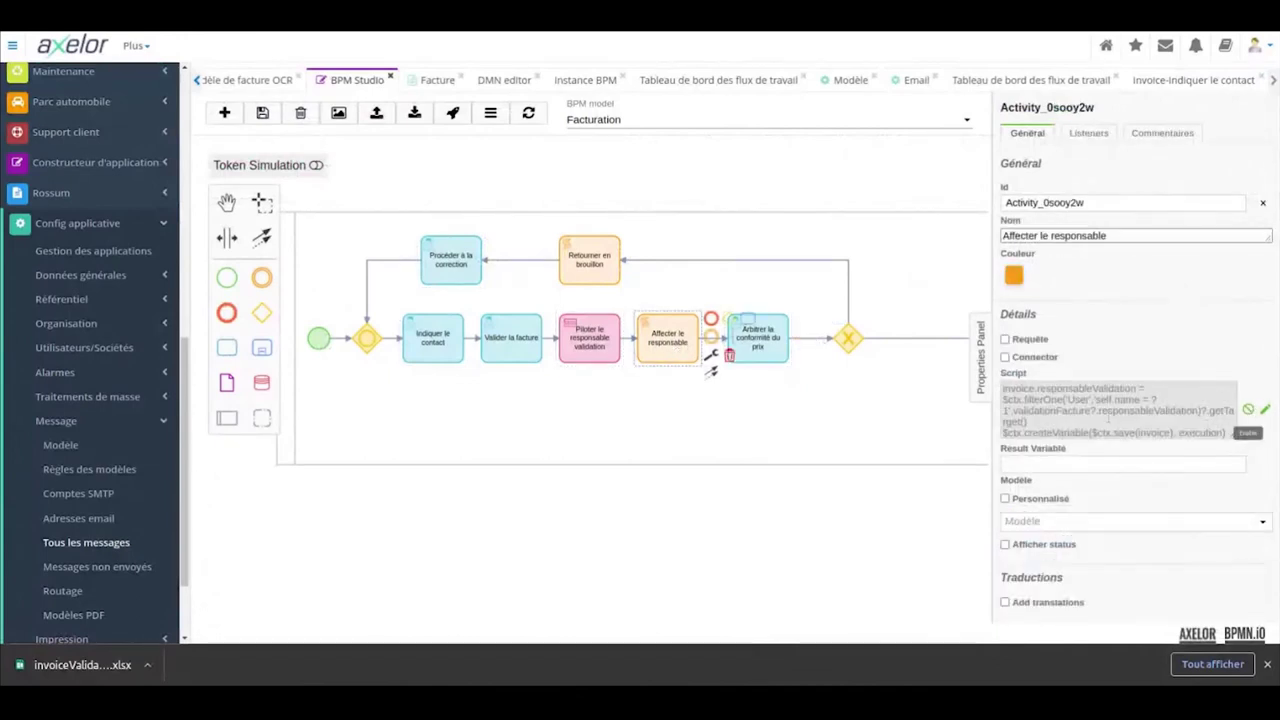
Step: Unlock the Affecter le responsable script for manual editing, then insert and remove blank lines before the createVariable line
{"action": "left_click", "coordinate": [1263, 410]}
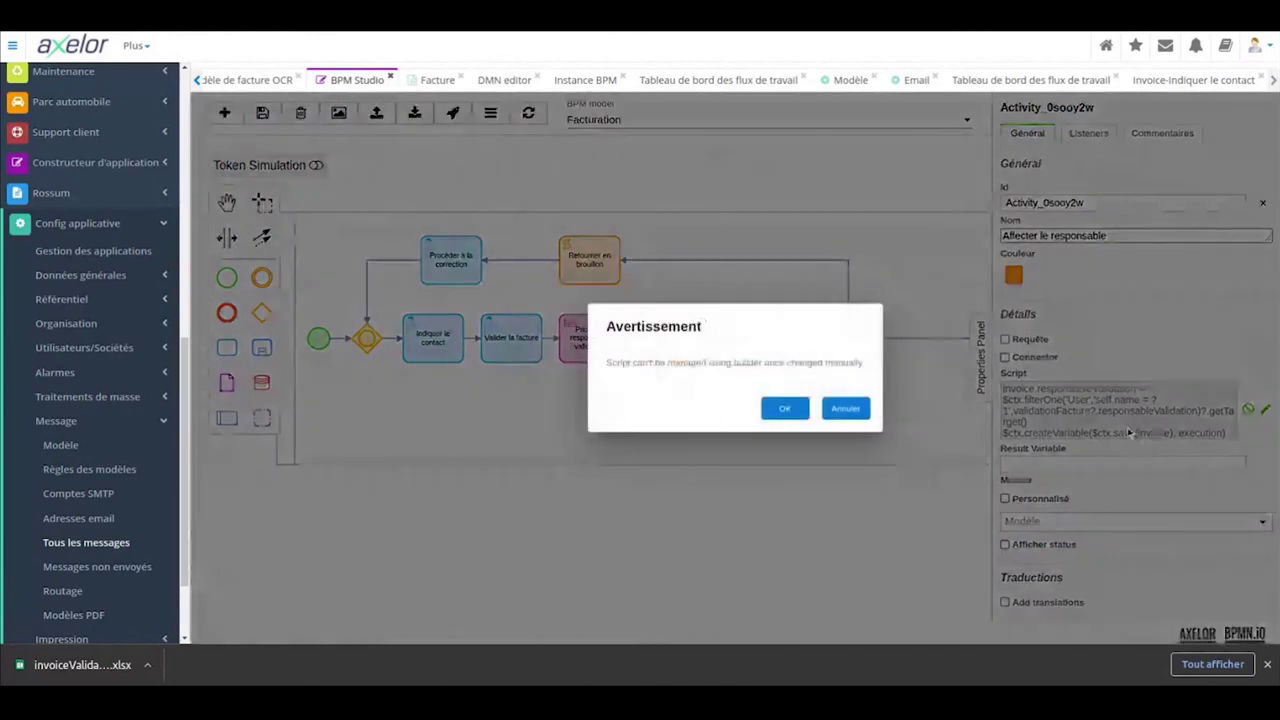
{"action": "left_click", "coordinate": [786, 413]}
{"action": "left_click", "coordinate": [1078, 422]}
{"action": "key", "text": "Return"}
{"action": "key", "text": "Return"}
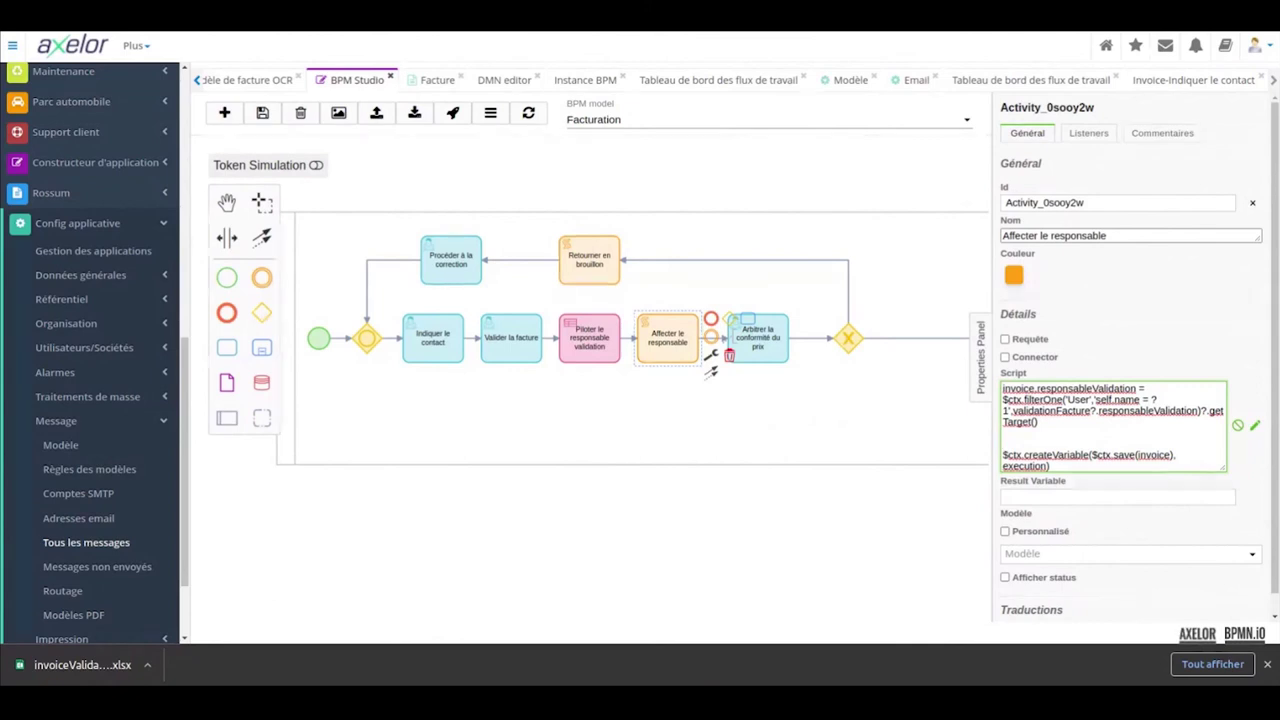
{"action": "key", "text": "BackSpace"}
{"action": "key", "text": "BackSpace"}
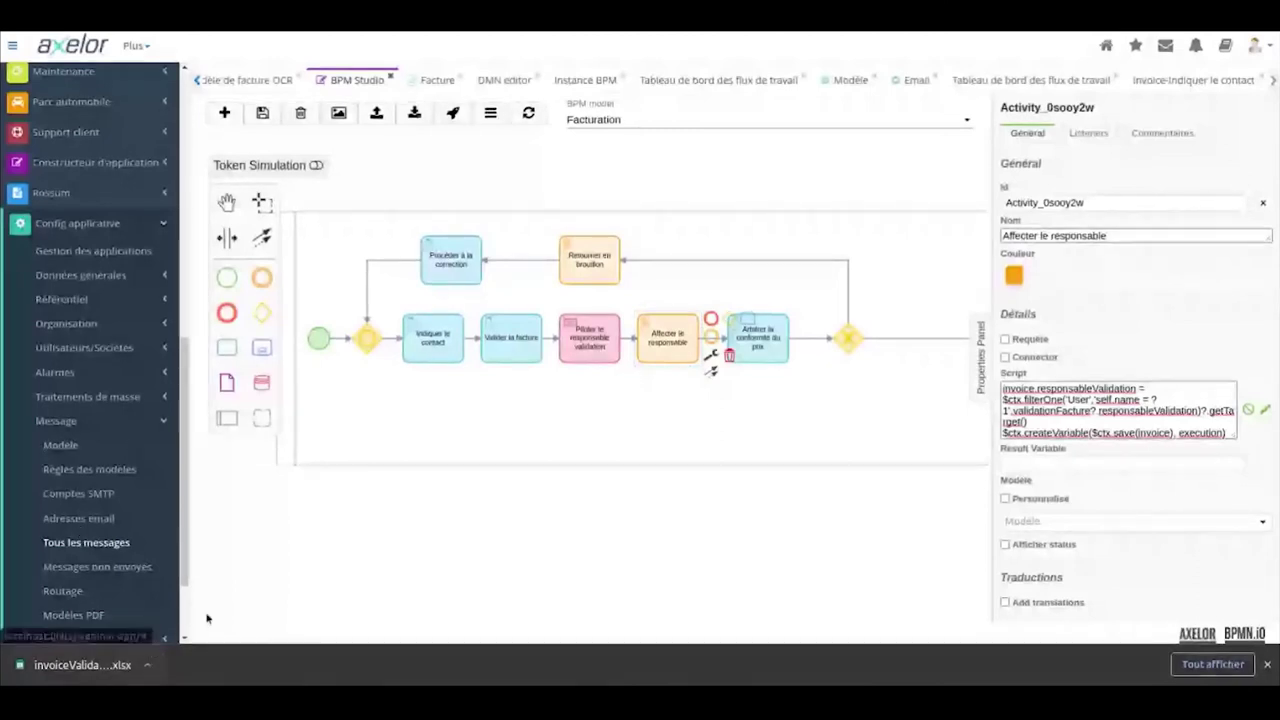
Step: Close BPM Studio, the invoice and the DMN editor, discarding the unsaved changes
{"action": "left_click", "coordinate": [263, 414]}
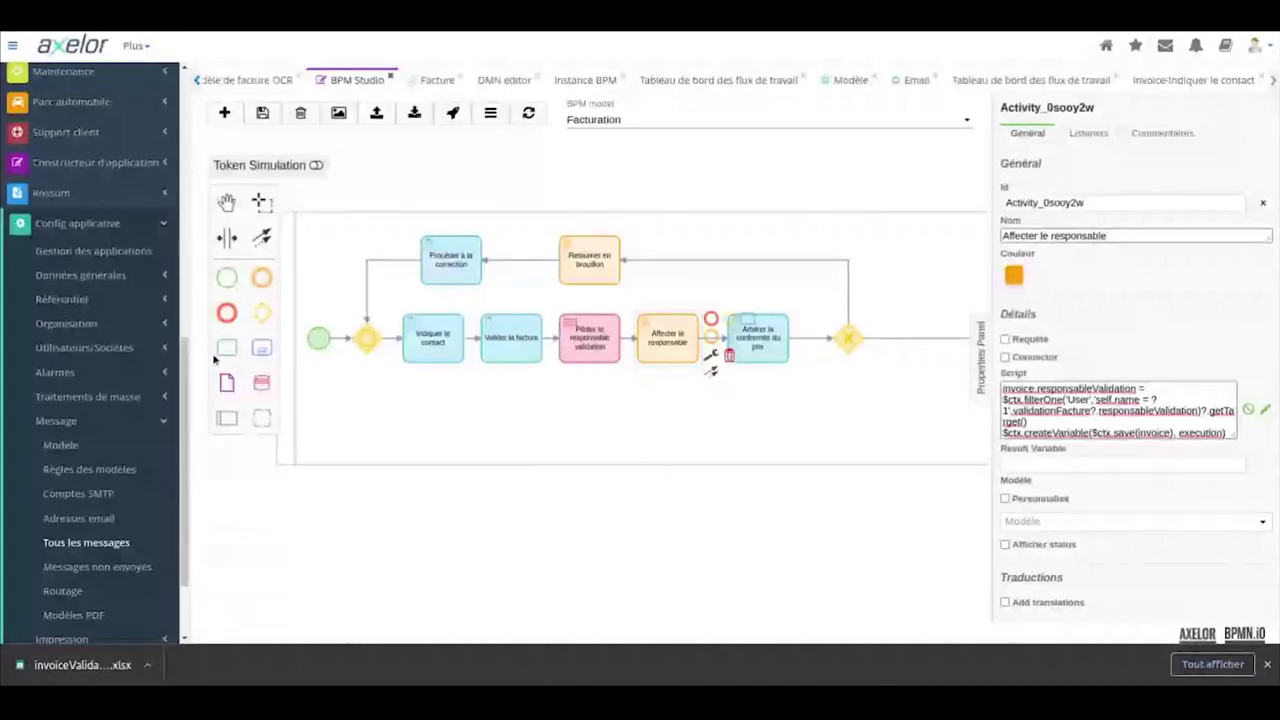
{"action": "left_click", "coordinate": [357, 470]}
{"action": "left_click", "coordinate": [361, 82]}
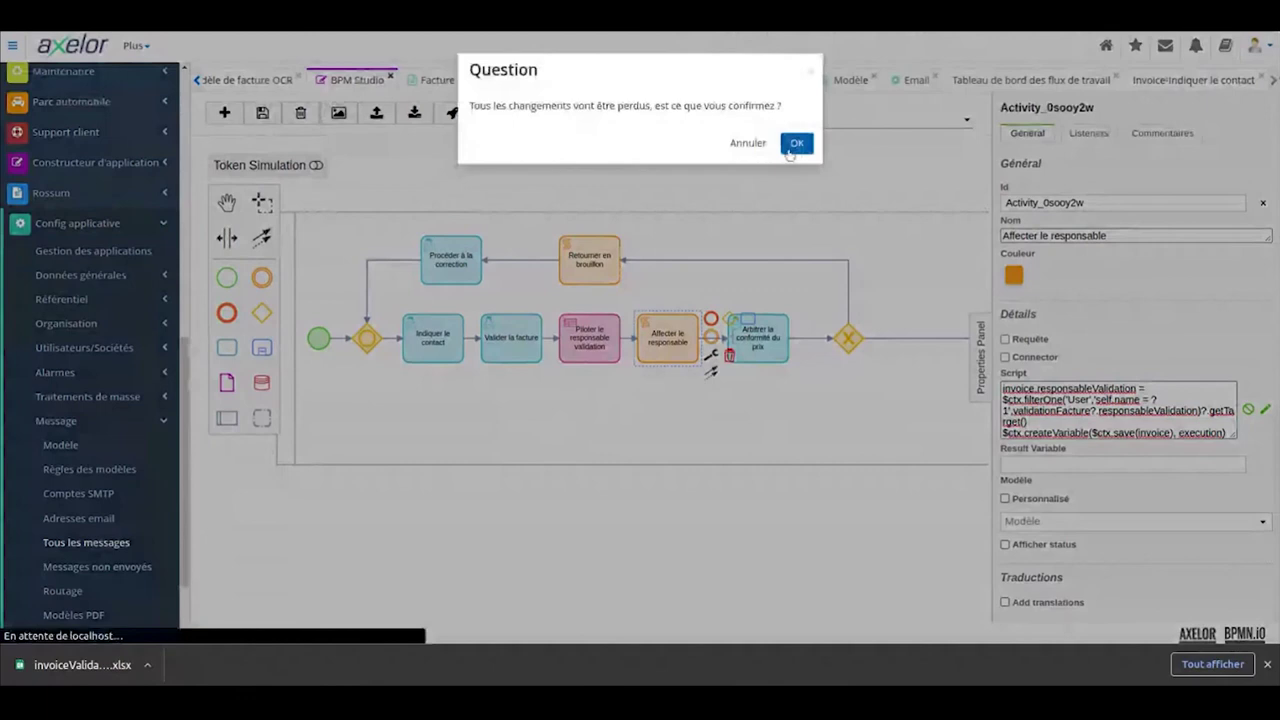
{"action": "left_click", "coordinate": [796, 143]}
{"action": "left_click", "coordinate": [418, 77]}
{"action": "left_click", "coordinate": [418, 77]}
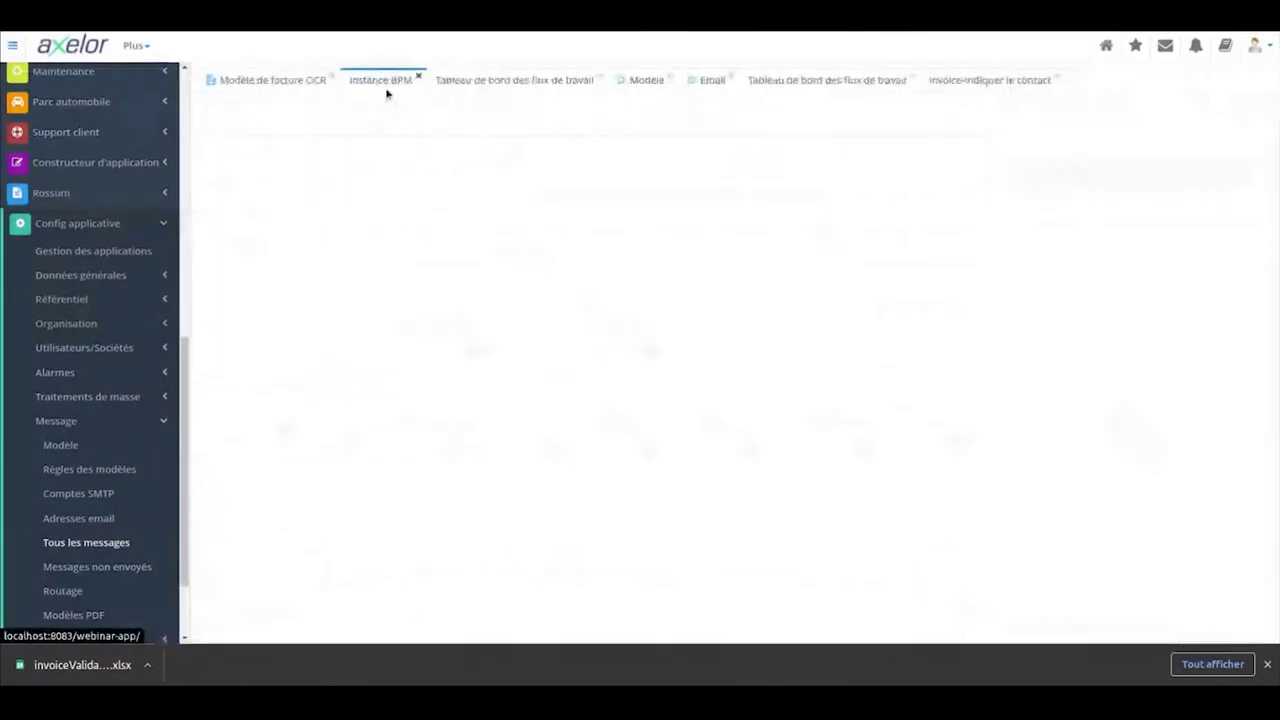
Step: Close the BPM instance, email model, email, workflow dashboards and Invoice-Indiquer le contact views, keeping only Modèle de facture OCR open
{"action": "left_click", "coordinate": [418, 77]}
{"action": "left_click", "coordinate": [520, 77]}
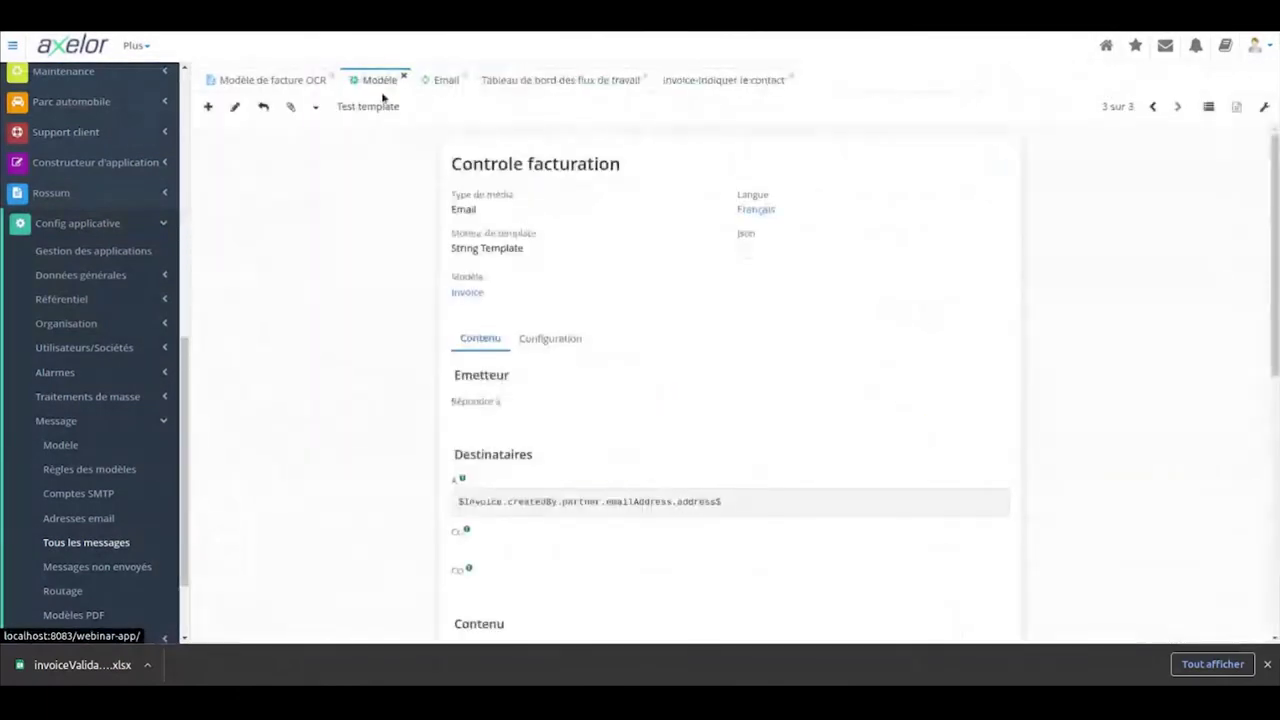
{"action": "left_click", "coordinate": [401, 77]}
{"action": "left_click", "coordinate": [392, 77]}
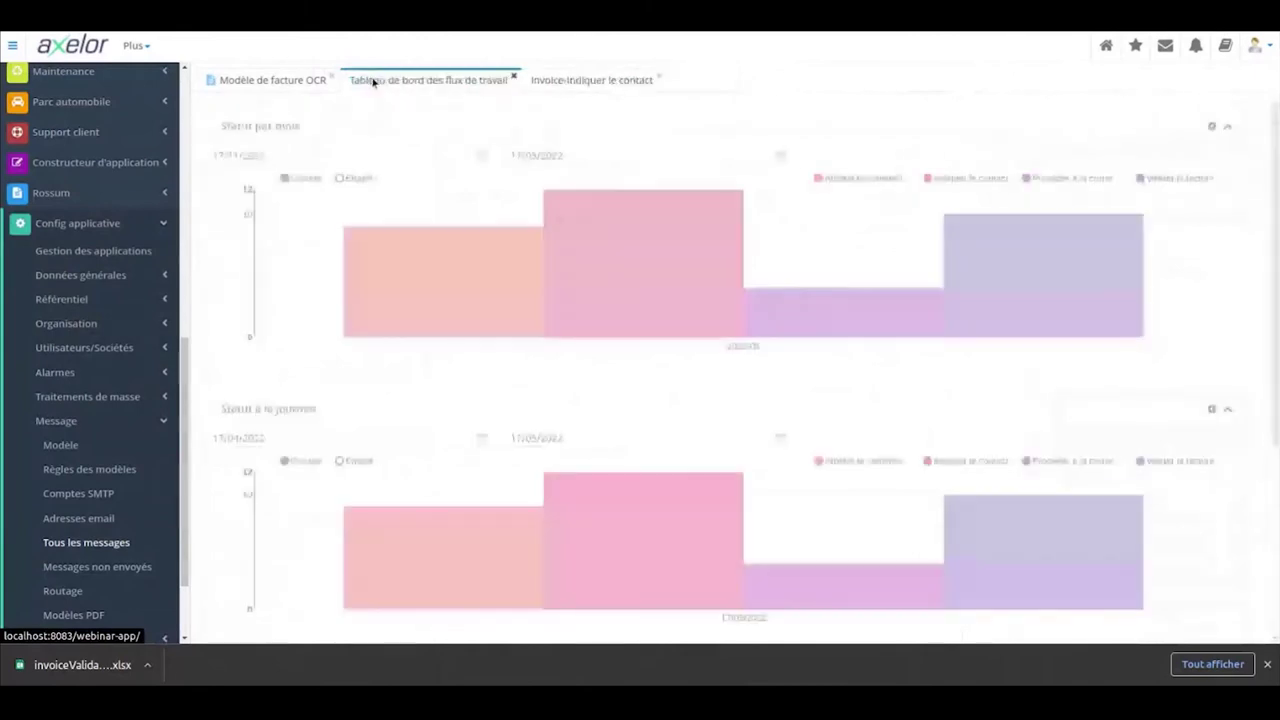
{"action": "left_click", "coordinate": [374, 80]}
{"action": "left_click", "coordinate": [374, 80]}
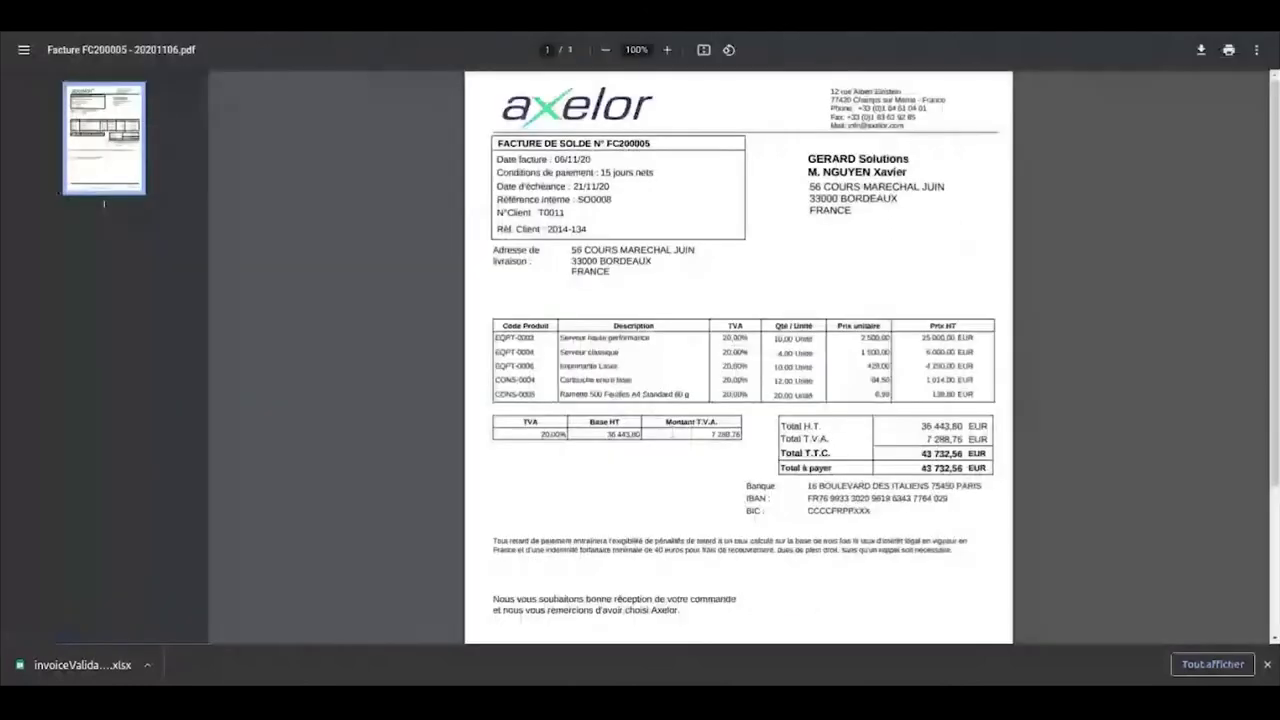
Step: Examine the invoice number, Total T.T.C. and customer company on the Facture FC200005 - 20201106.pdf, then close the PDF
{"action": "left_click_drag", "start_coordinate": [654, 143], "coordinate": [608, 143]}
{"action": "left_click_drag", "start_coordinate": [922, 455], "coordinate": [965, 455]}
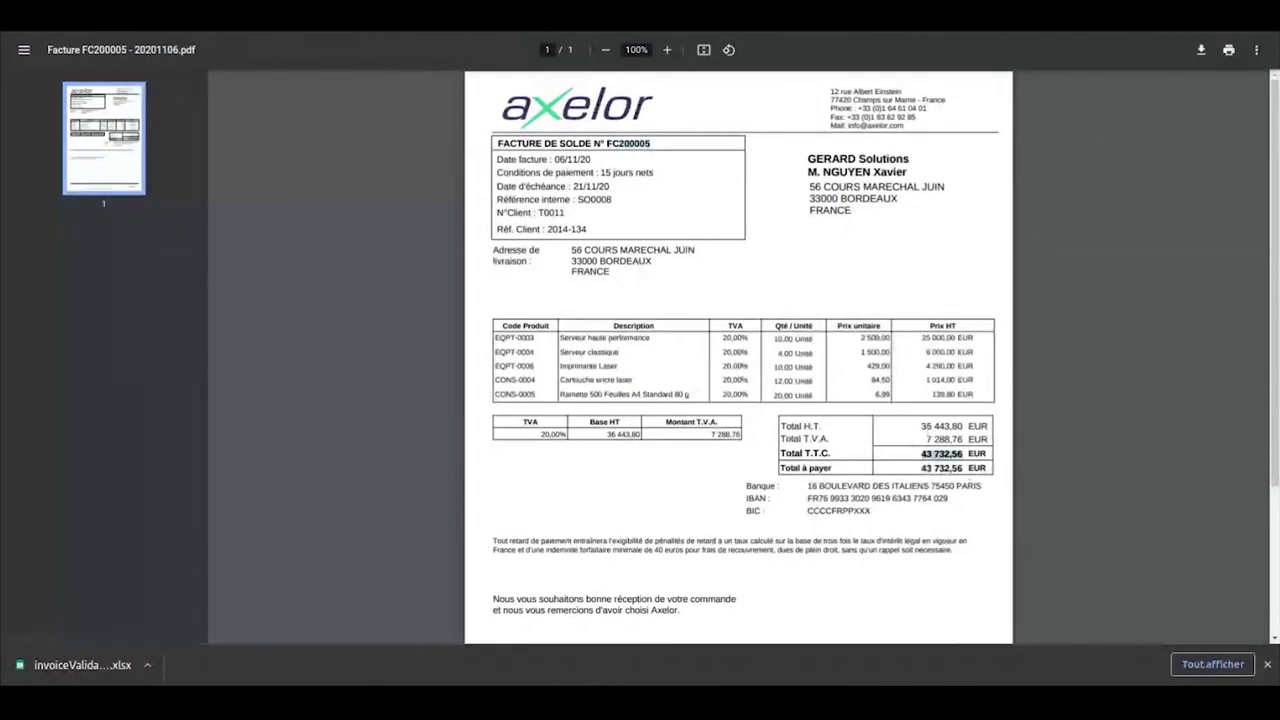
{"action": "left_click_drag", "start_coordinate": [807, 151], "coordinate": [884, 152]}
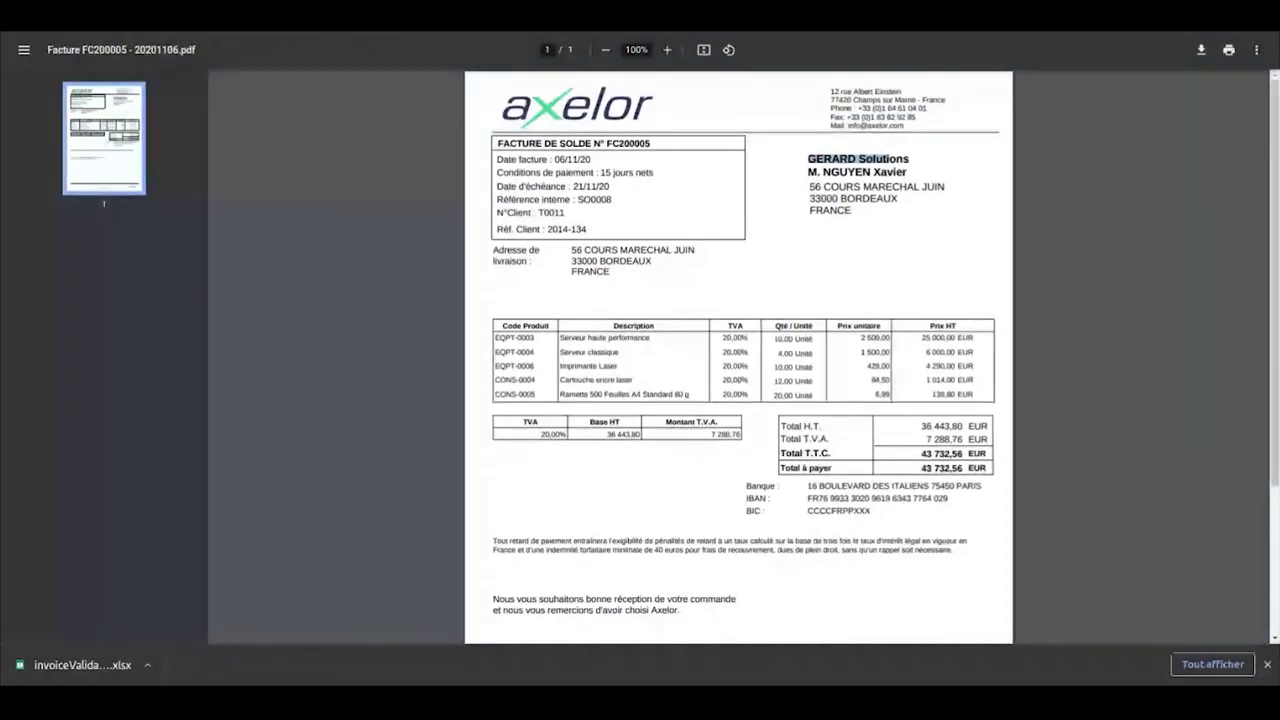
{"action": "key", "text": "ctrl+w"}
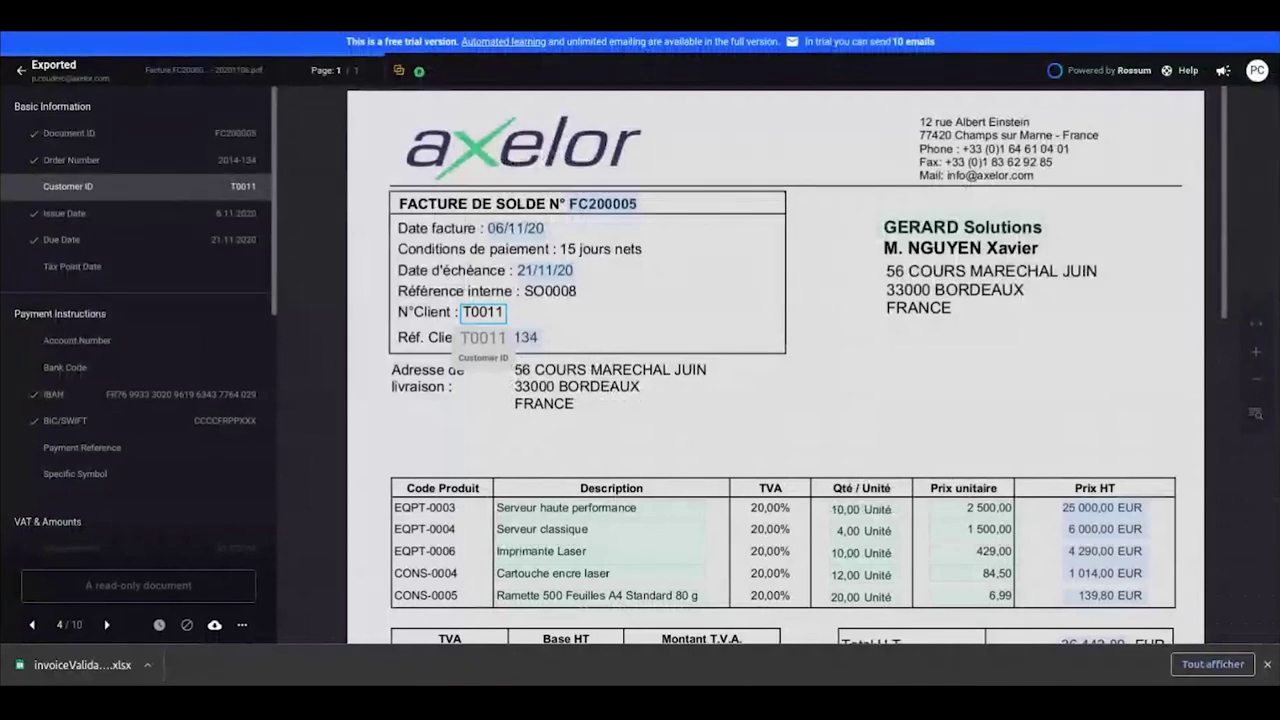
Step: Examine in Rossum where the Document ID and IBAN fields were captured on the exported Axelor invoice
{"action": "left_click", "coordinate": [630, 204]}
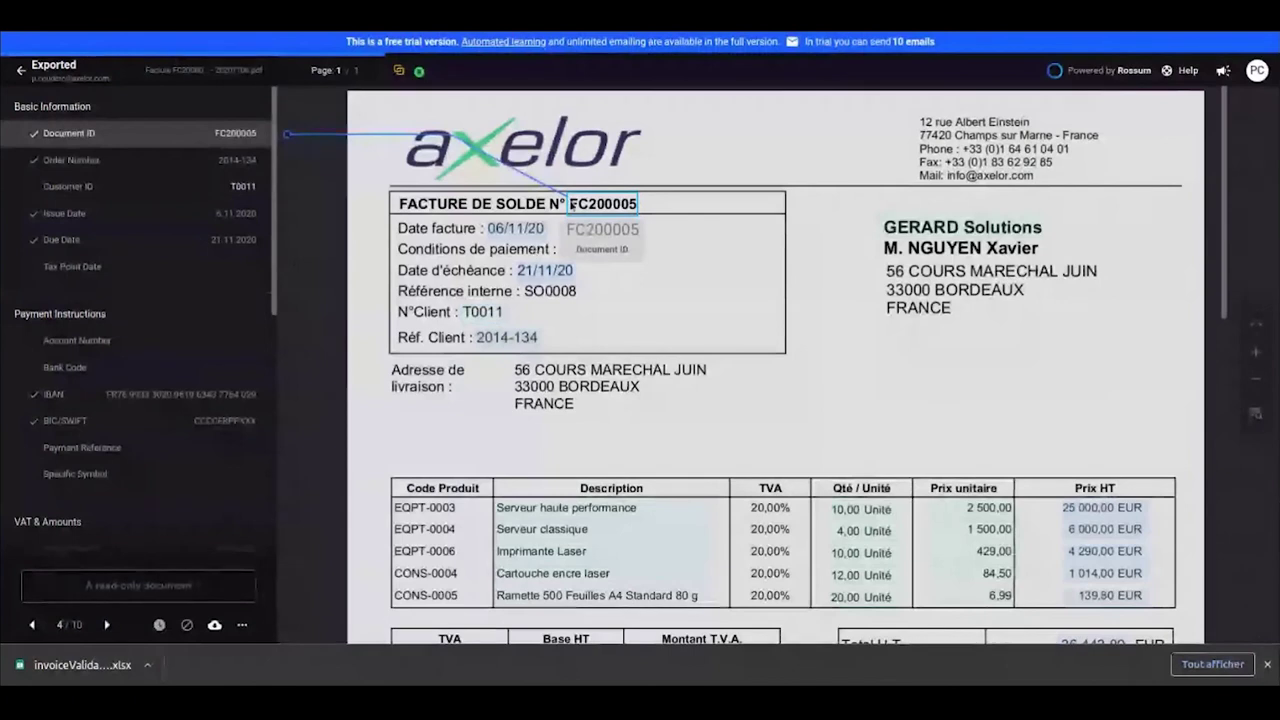
{"action": "left_click", "coordinate": [237, 397]}
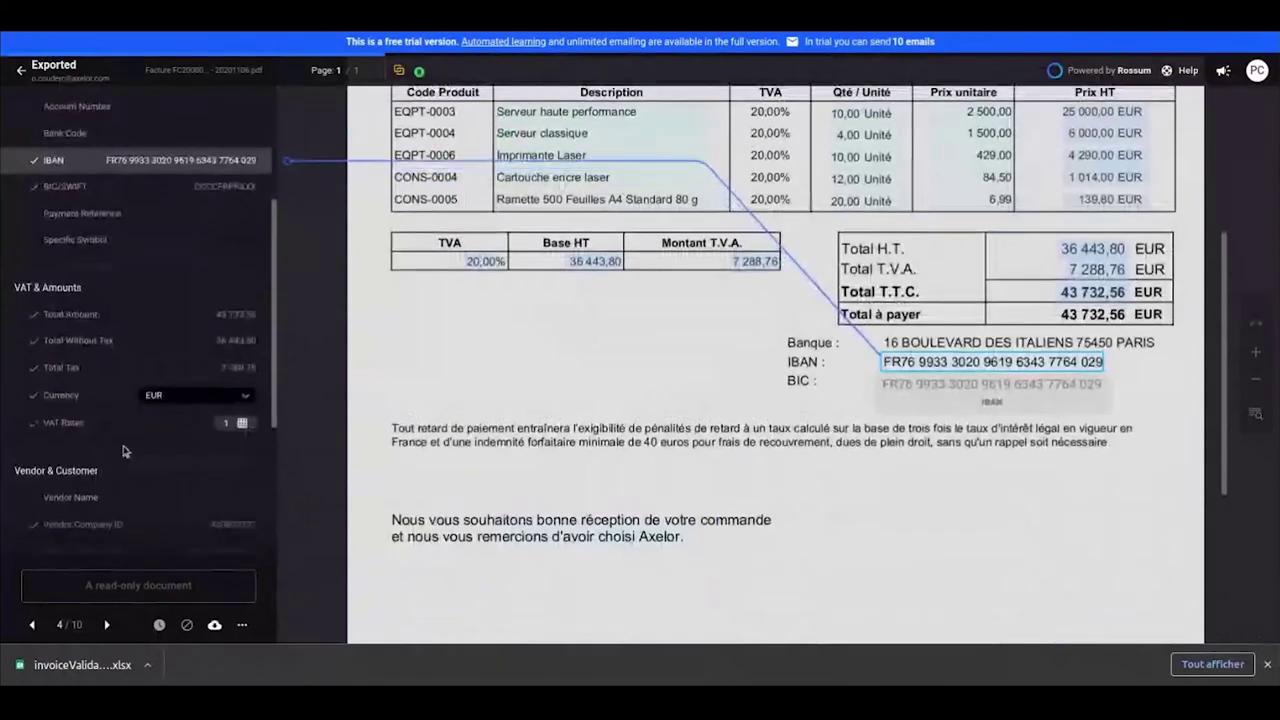
{"action": "scroll", "coordinate": [123, 451], "scroll_direction": "down", "scroll_amount": 5}
Step: Examine the captured line items of the Axelor invoice, checking quantity, unit price without VAT and total base of Serveur haute performance
{"action": "left_click", "coordinate": [100, 528]}
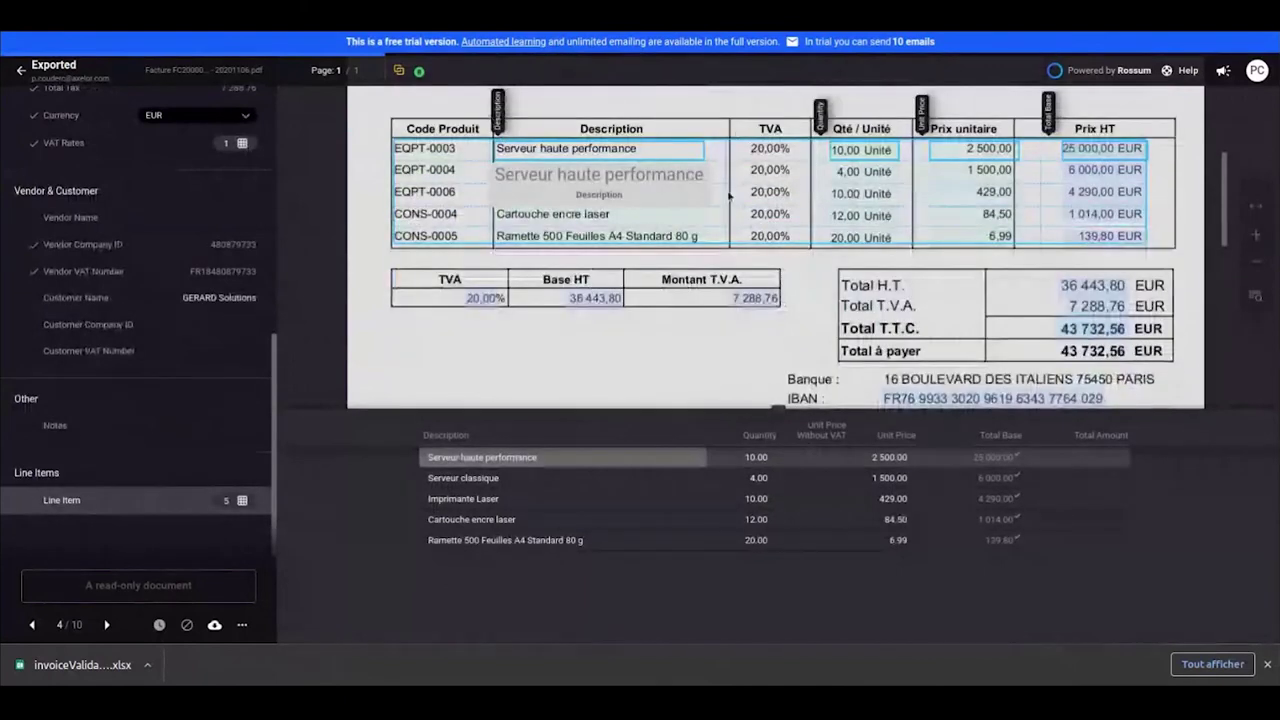
{"action": "left_click", "coordinate": [766, 457]}
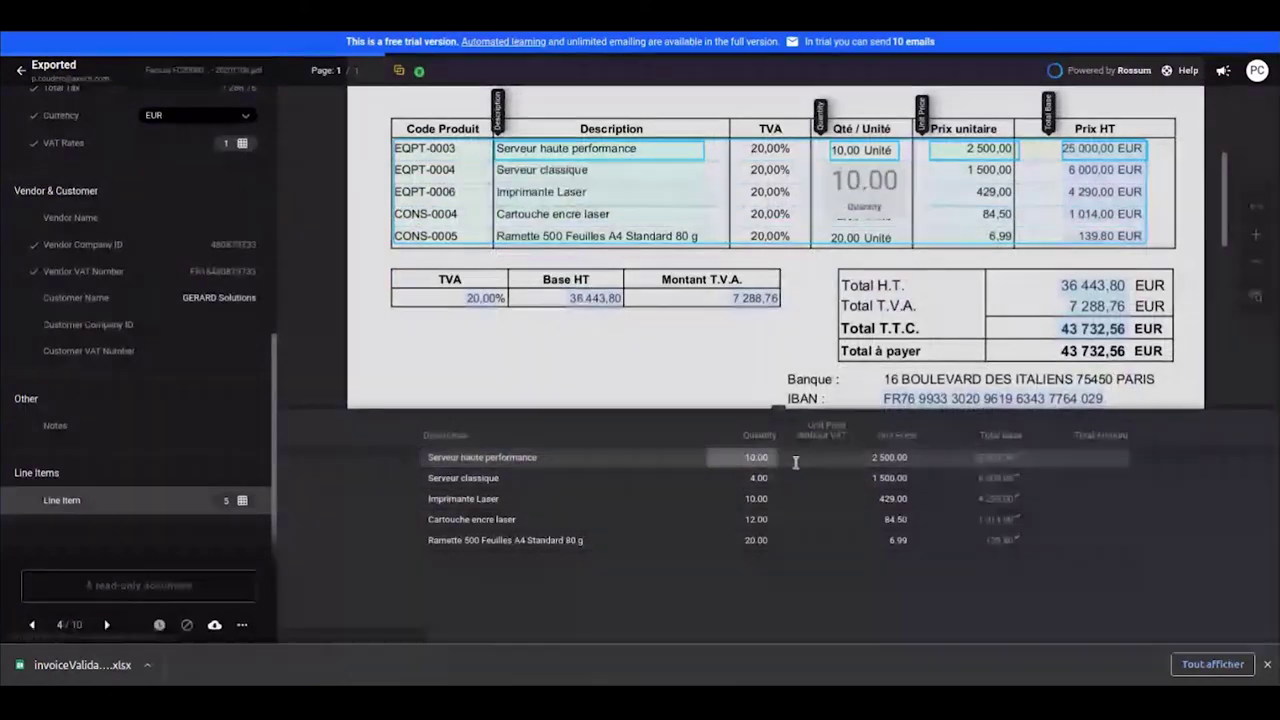
{"action": "left_click", "coordinate": [802, 460]}
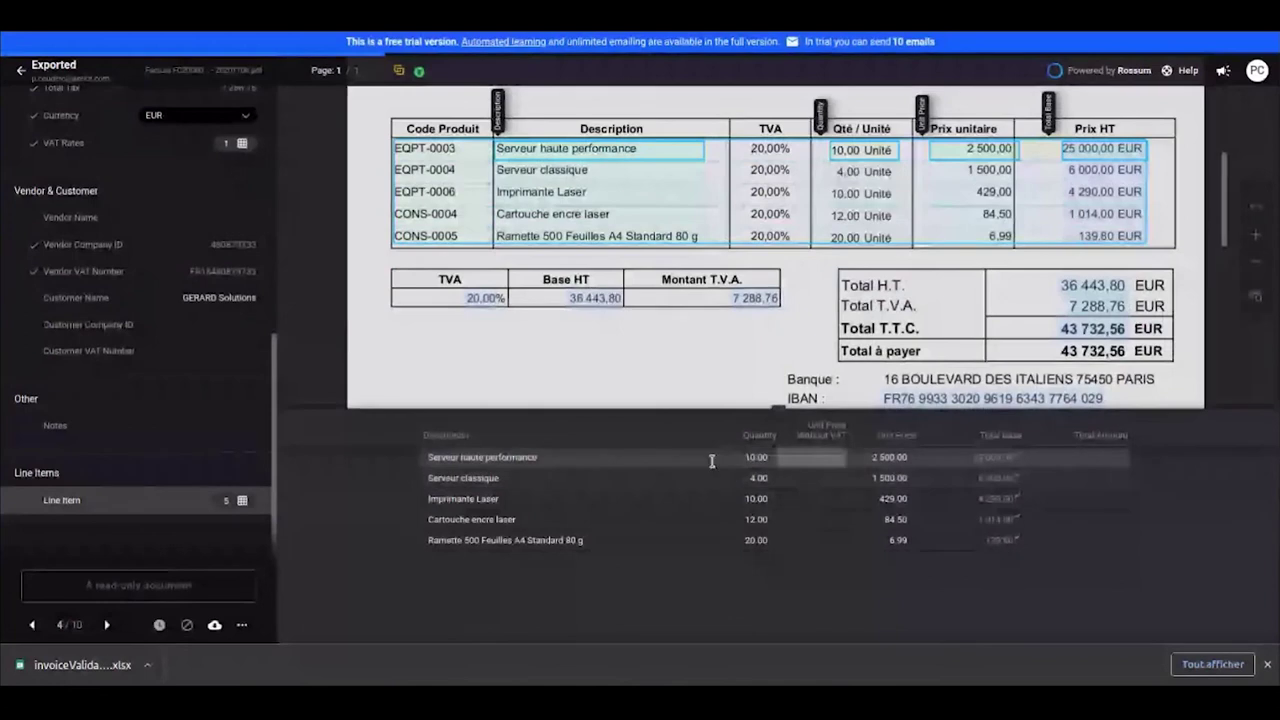
{"action": "left_click", "coordinate": [958, 457]}
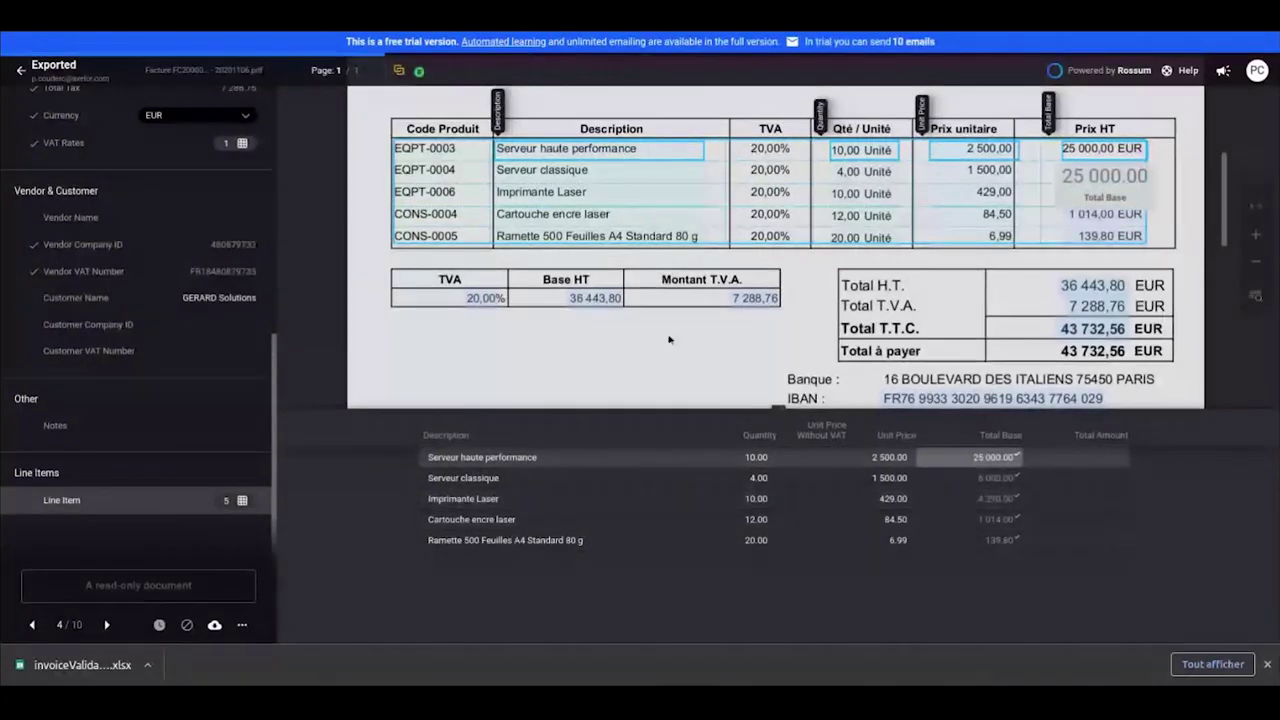
{"action": "scroll", "coordinate": [635, 364], "scroll_direction": "up", "scroll_amount": 1}
{"action": "scroll", "coordinate": [635, 364], "scroll_direction": "up", "scroll_amount": 5}
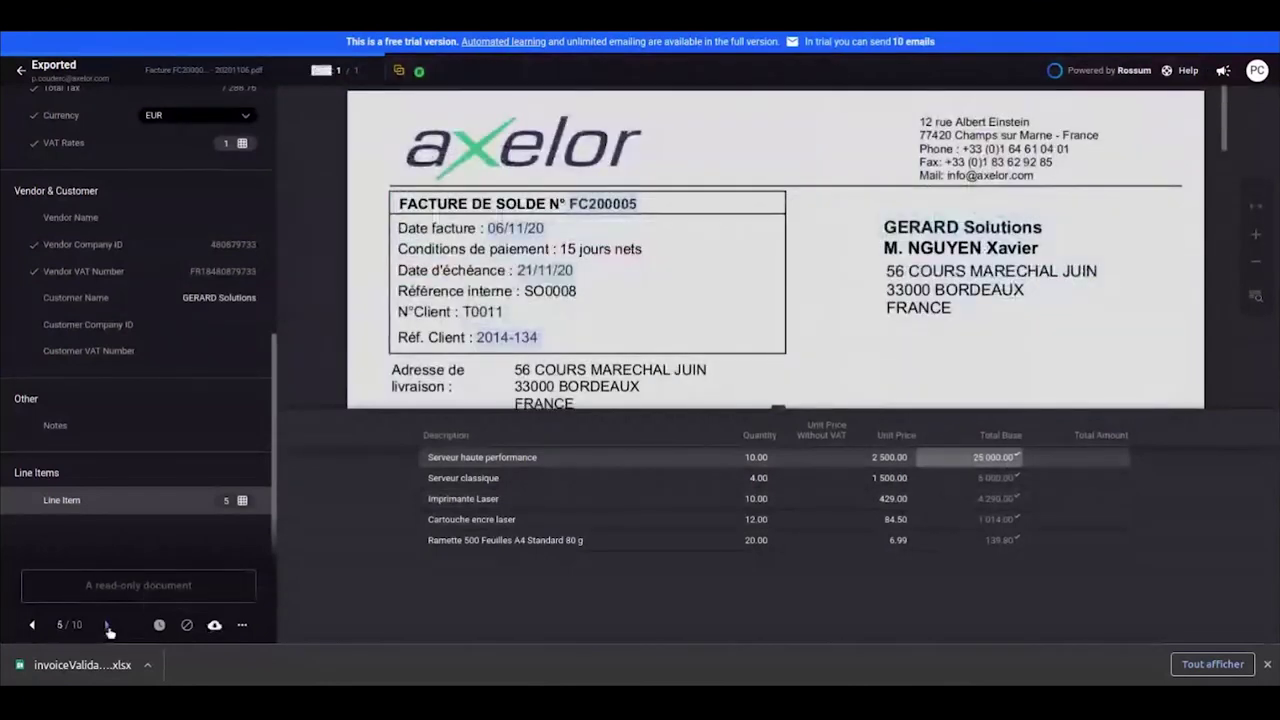
Step: Go to the sample invoice, document 10 of 10, and examine its captured Account Number and Total Amount fields
{"action": "left_click", "coordinate": [213, 627]}
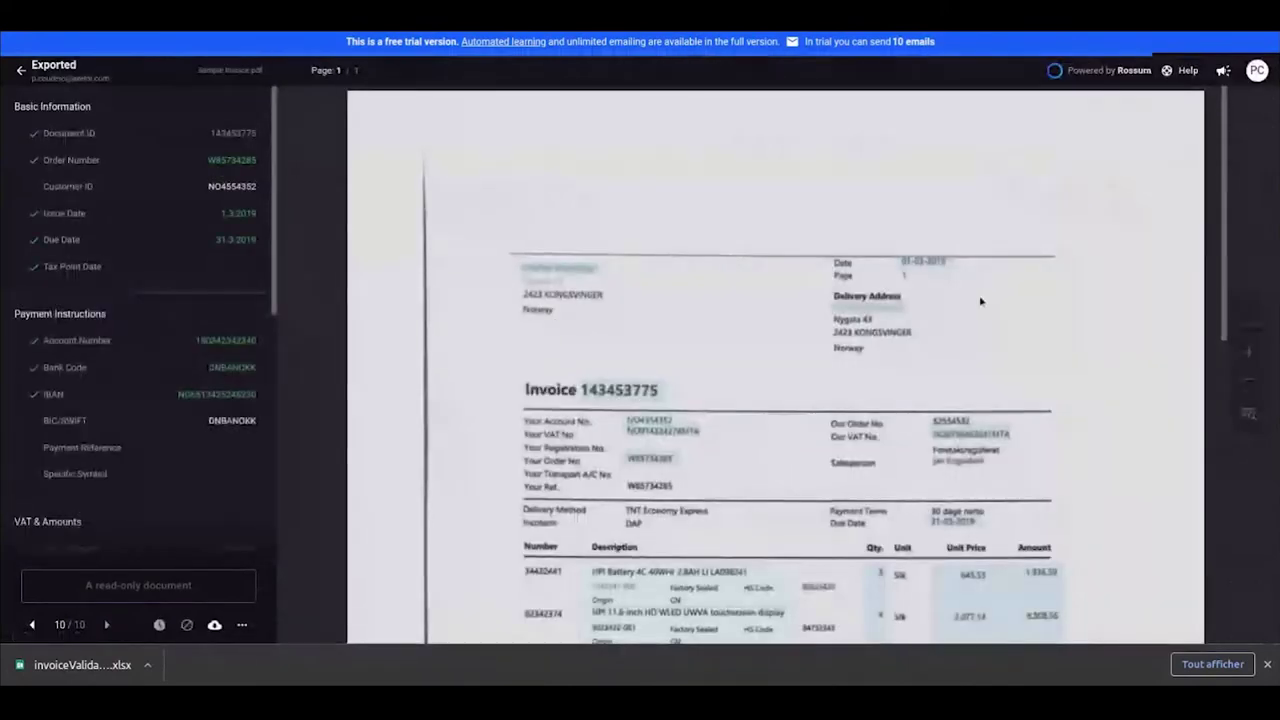
{"action": "left_click", "coordinate": [226, 345]}
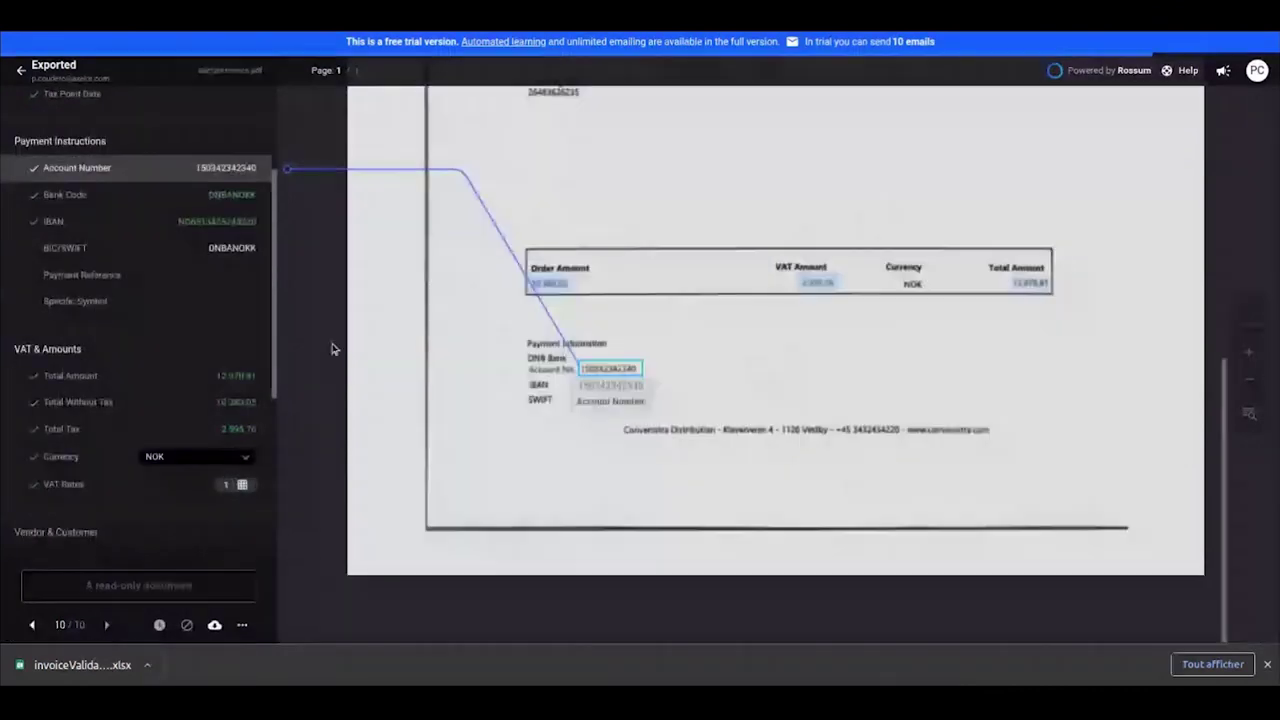
{"action": "left_click", "coordinate": [241, 378]}
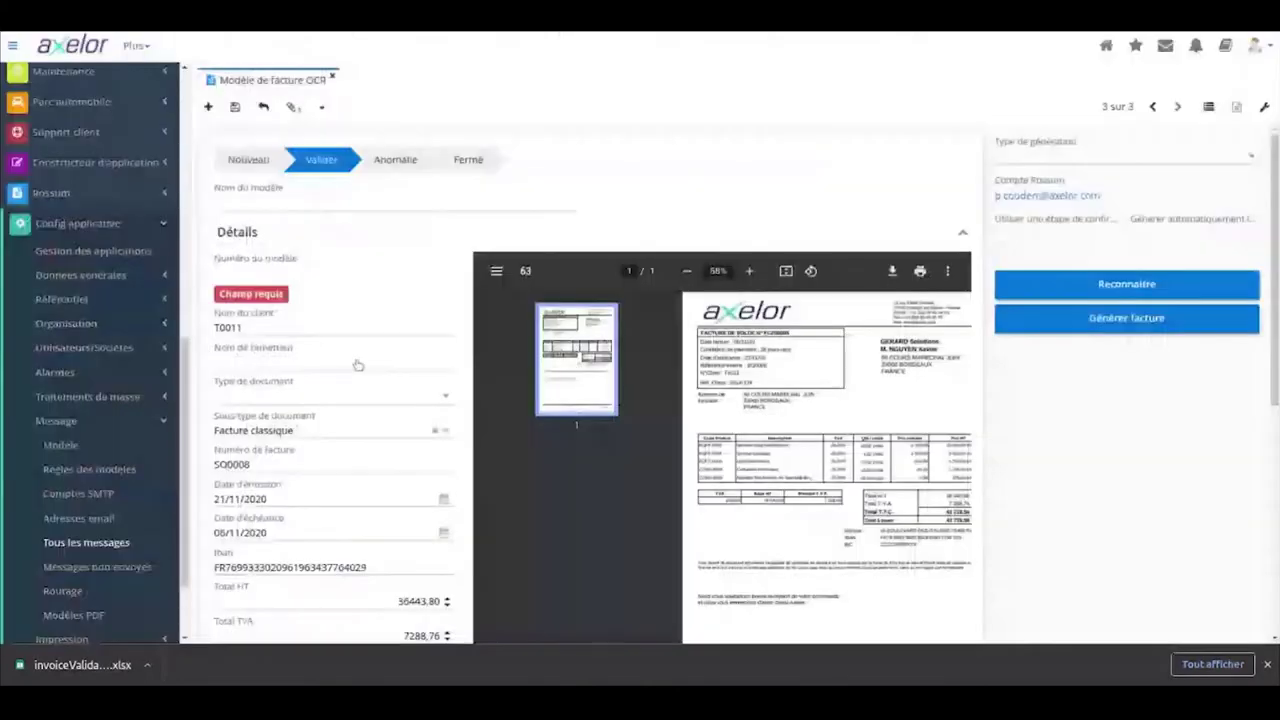
Step: Switch to Axelor and view the list of configured Rossum accounts, then close it
{"action": "left_click", "coordinate": [80, 193]}
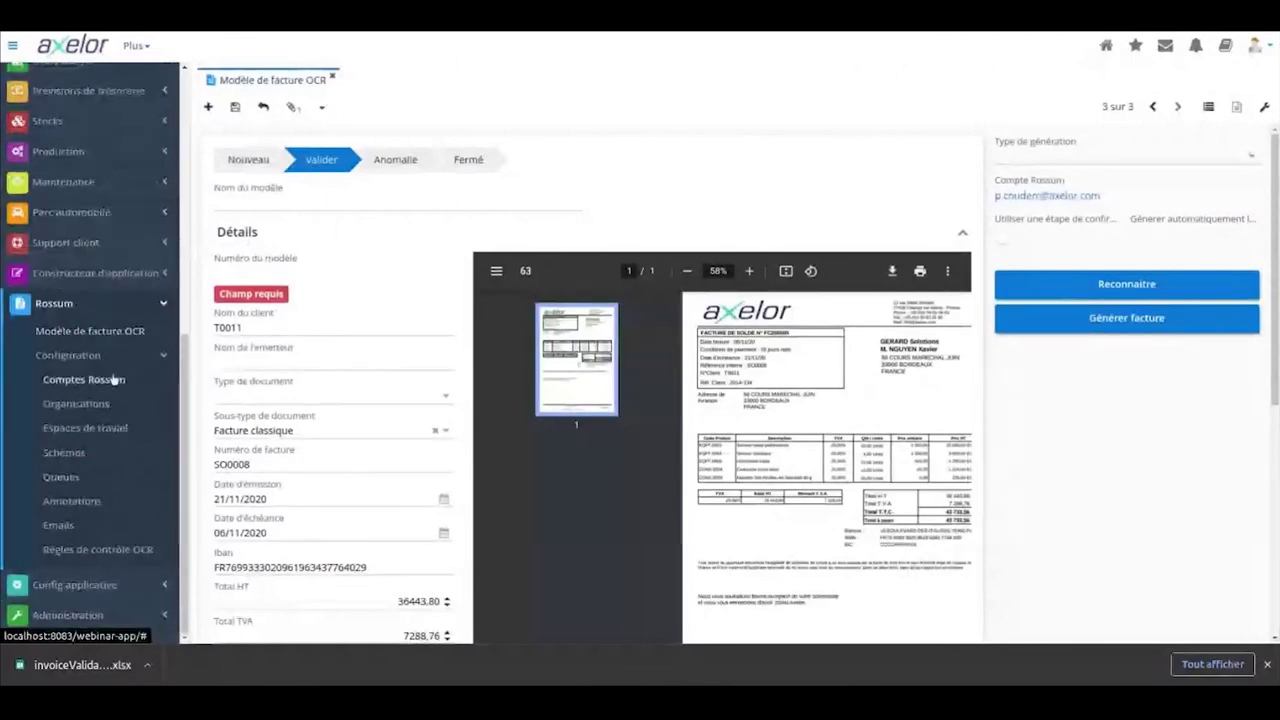
{"action": "left_click", "coordinate": [113, 379]}
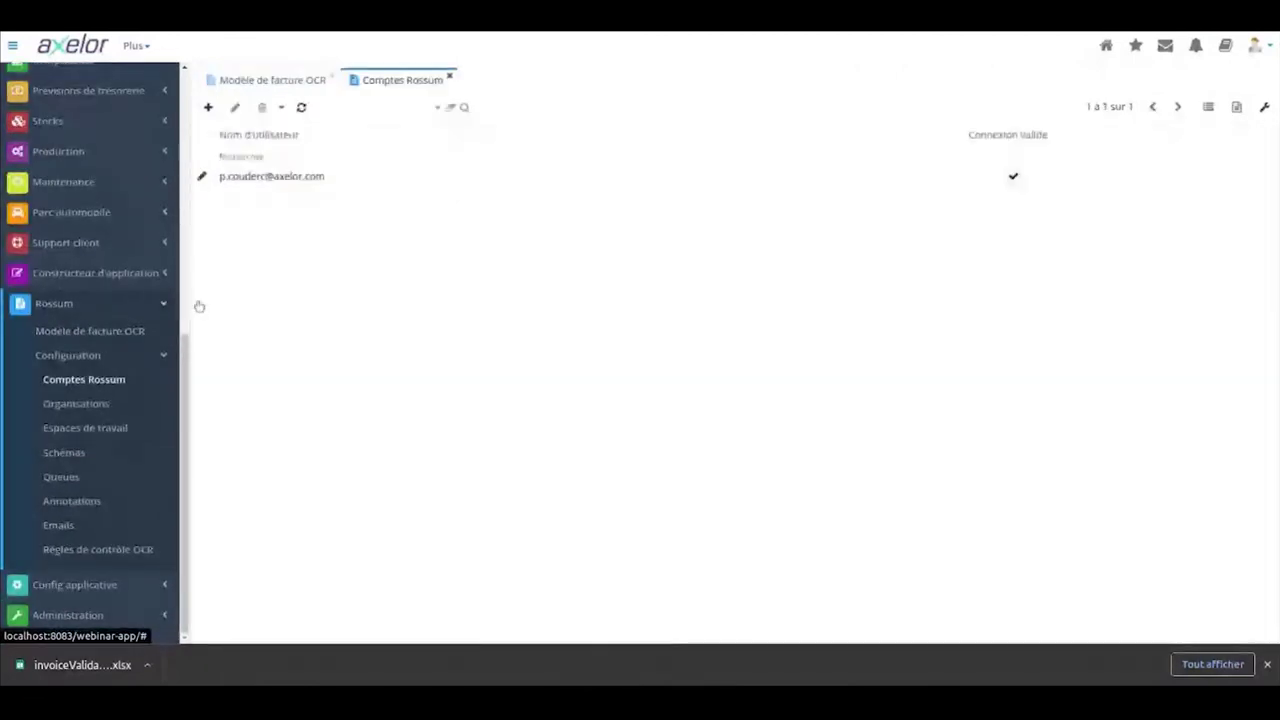
{"action": "left_click", "coordinate": [449, 77]}
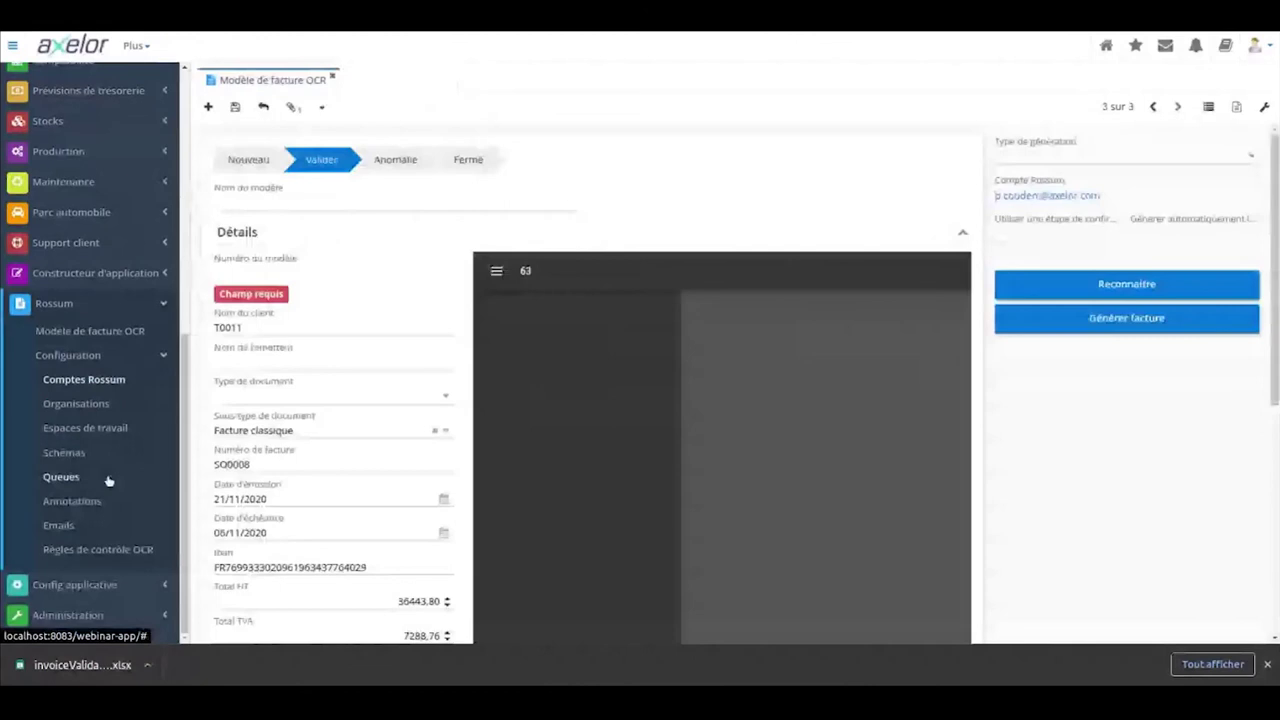
Step: Open the Rossum queues and the EU Demo Template schema, examine the mapping choices for Document ID and Order Number, then close the schema
{"action": "left_click", "coordinate": [100, 478]}
{"action": "left_click", "coordinate": [89, 452]}
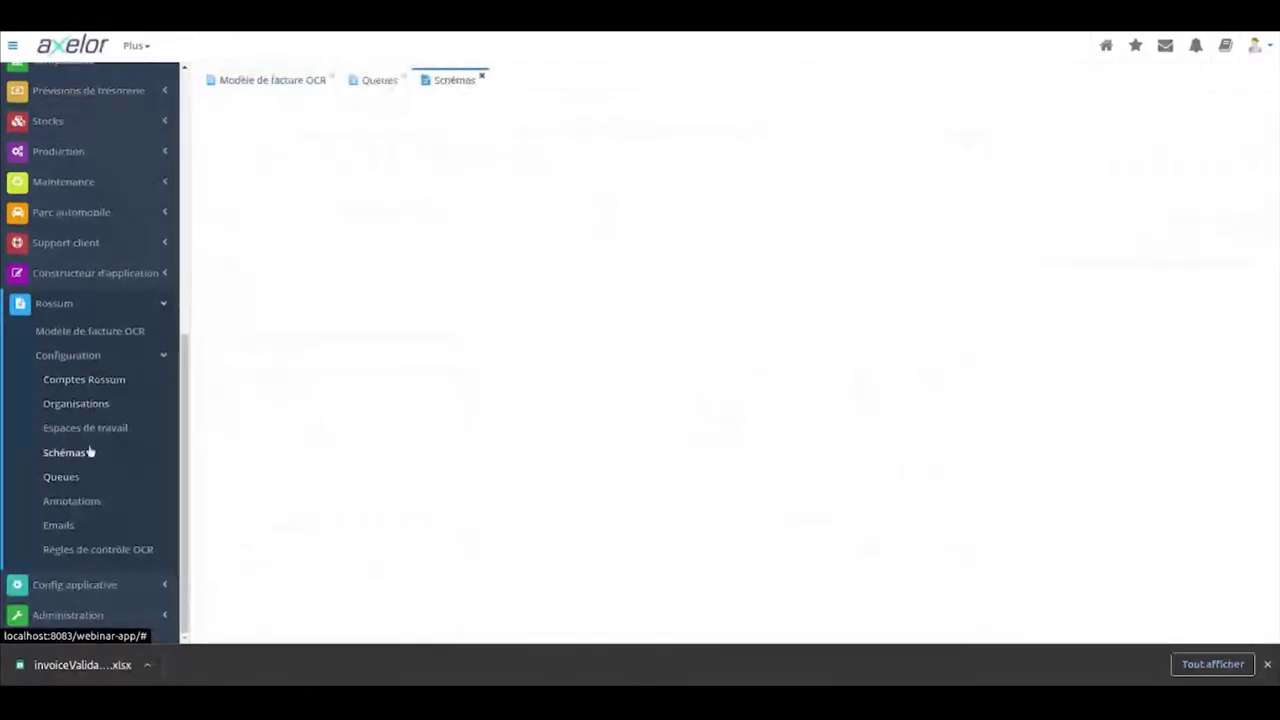
{"action": "left_click", "coordinate": [473, 203]}
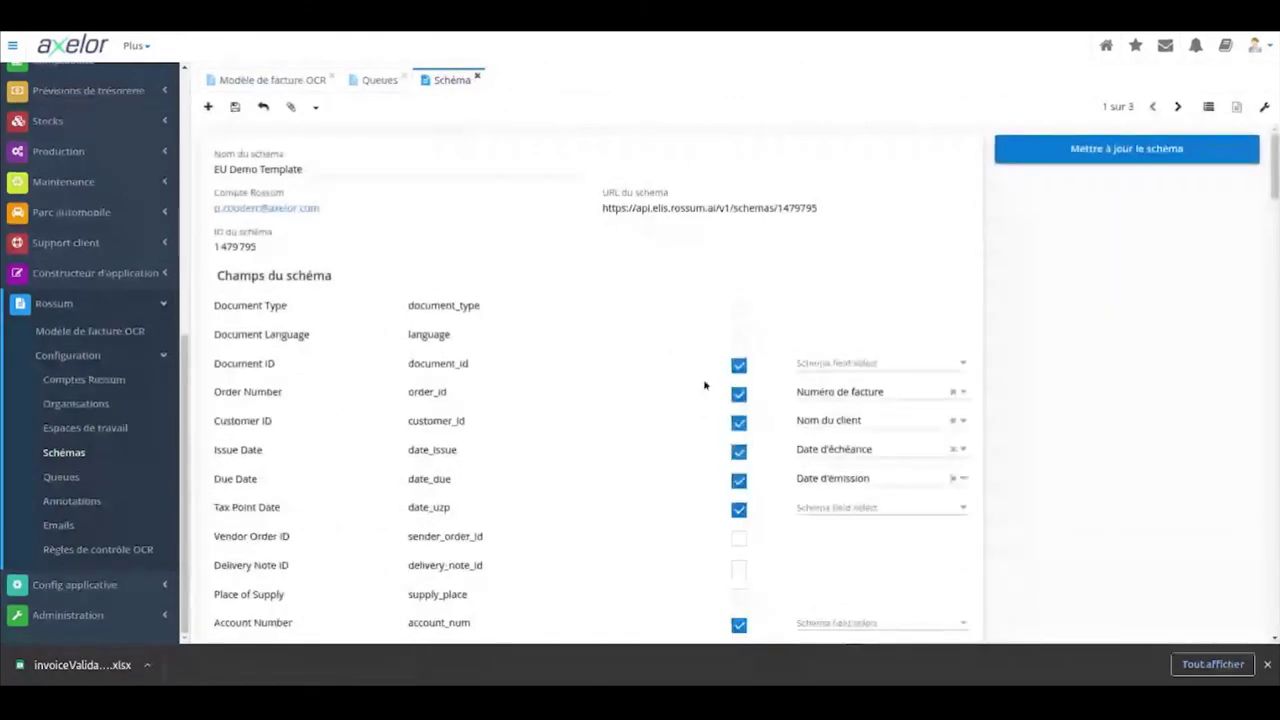
{"action": "left_click", "coordinate": [846, 363]}
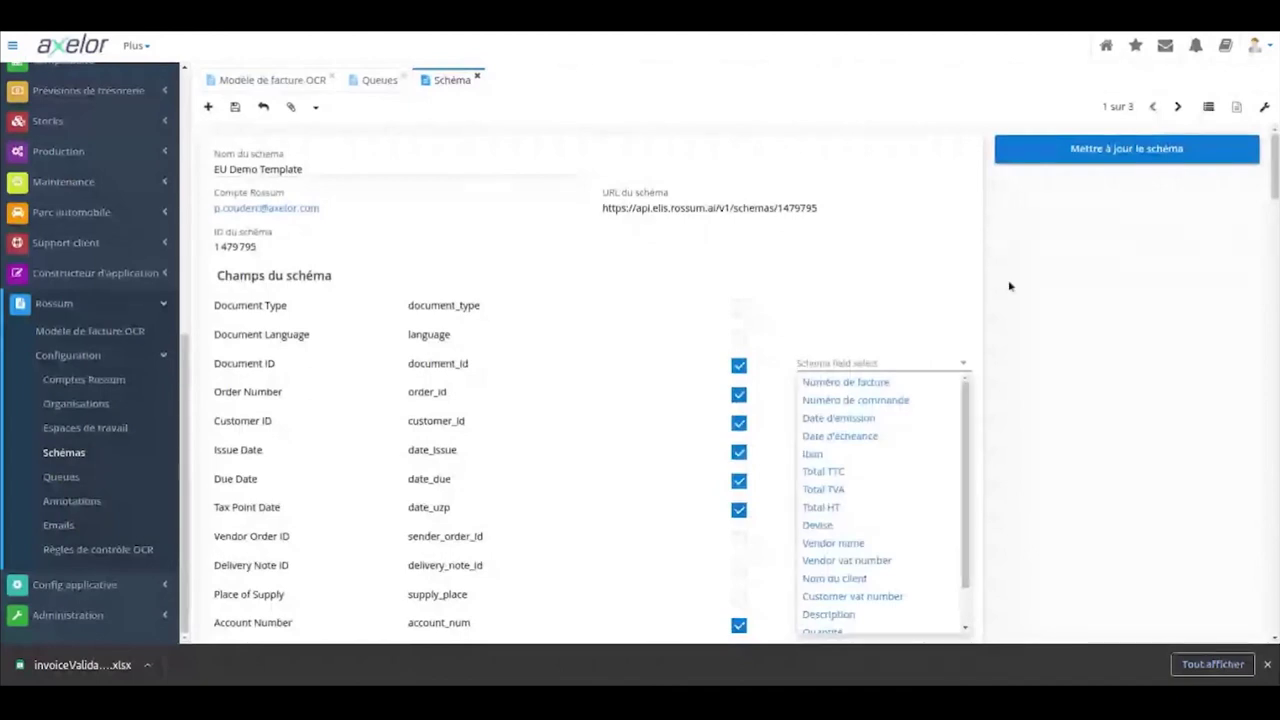
{"action": "left_click", "coordinate": [843, 390]}
{"action": "left_click", "coordinate": [843, 391]}
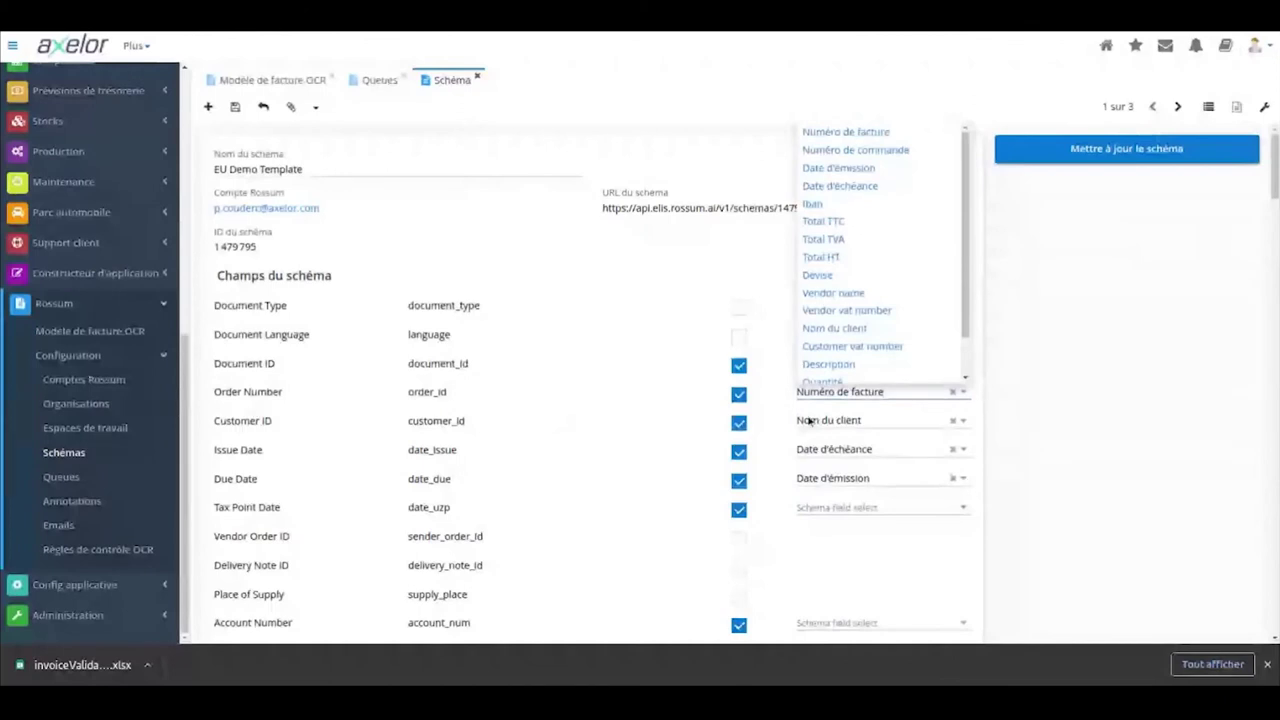
{"action": "left_click", "coordinate": [1094, 317]}
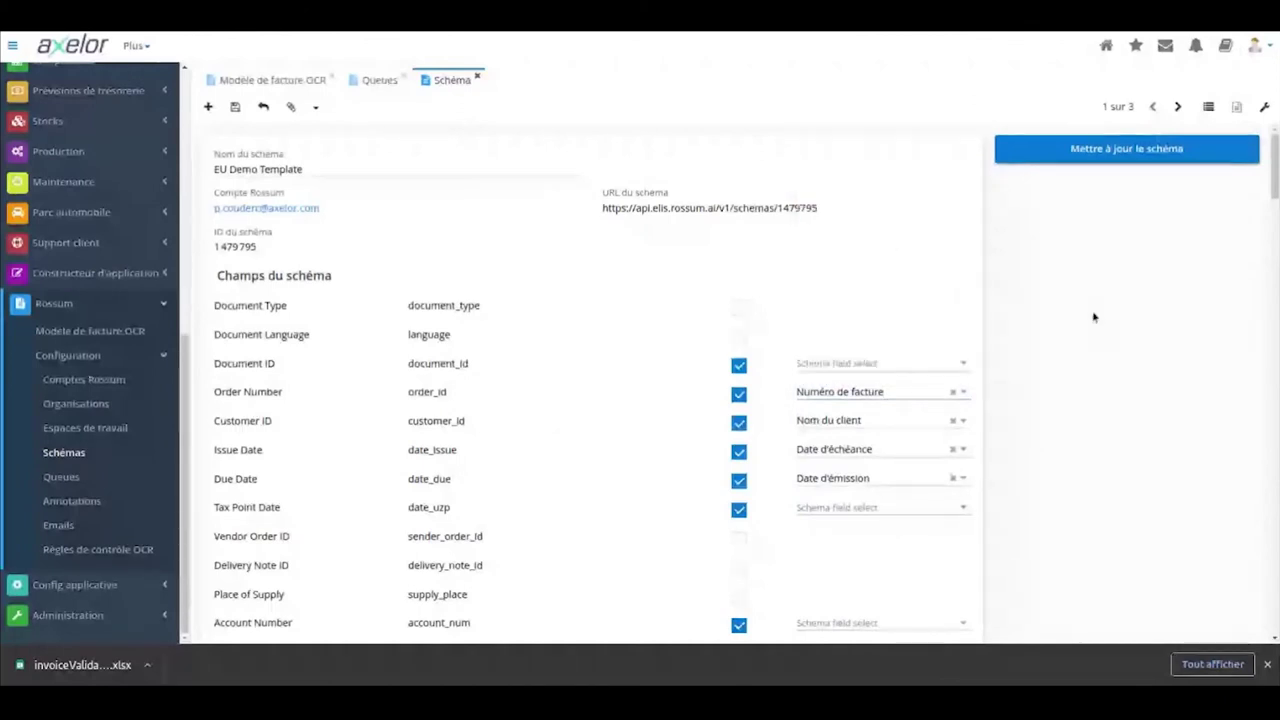
{"action": "left_click", "coordinate": [477, 76]}
Step: Create a new OCR invoice model with the existing Rossum account and the Received EU invoices queue
{"action": "left_click", "coordinate": [264, 80]}
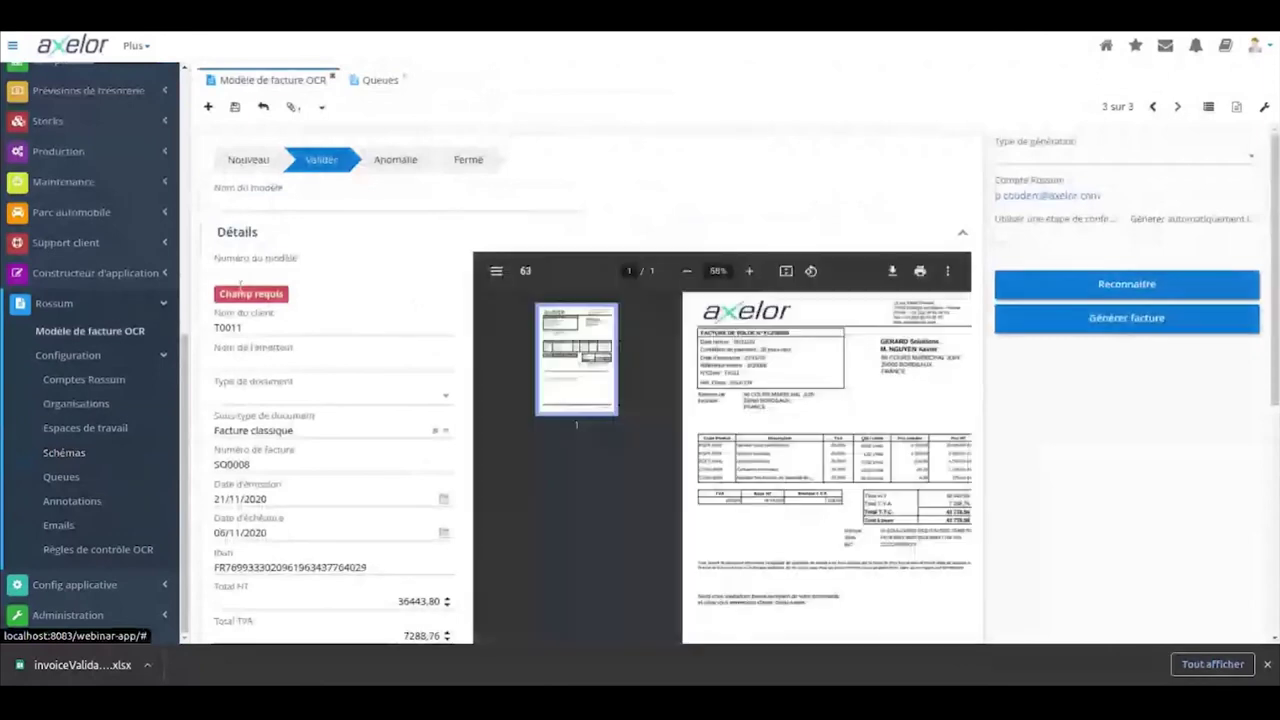
{"action": "left_click", "coordinate": [208, 106]}
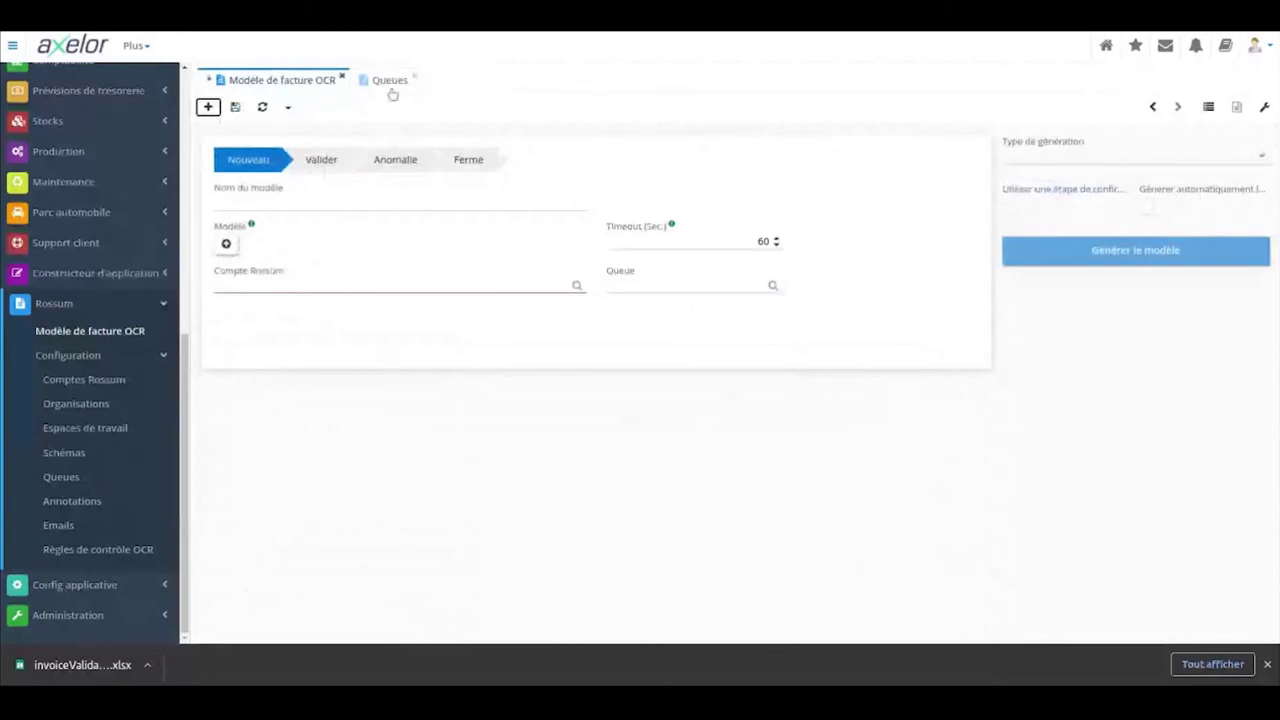
{"action": "left_click", "coordinate": [257, 286]}
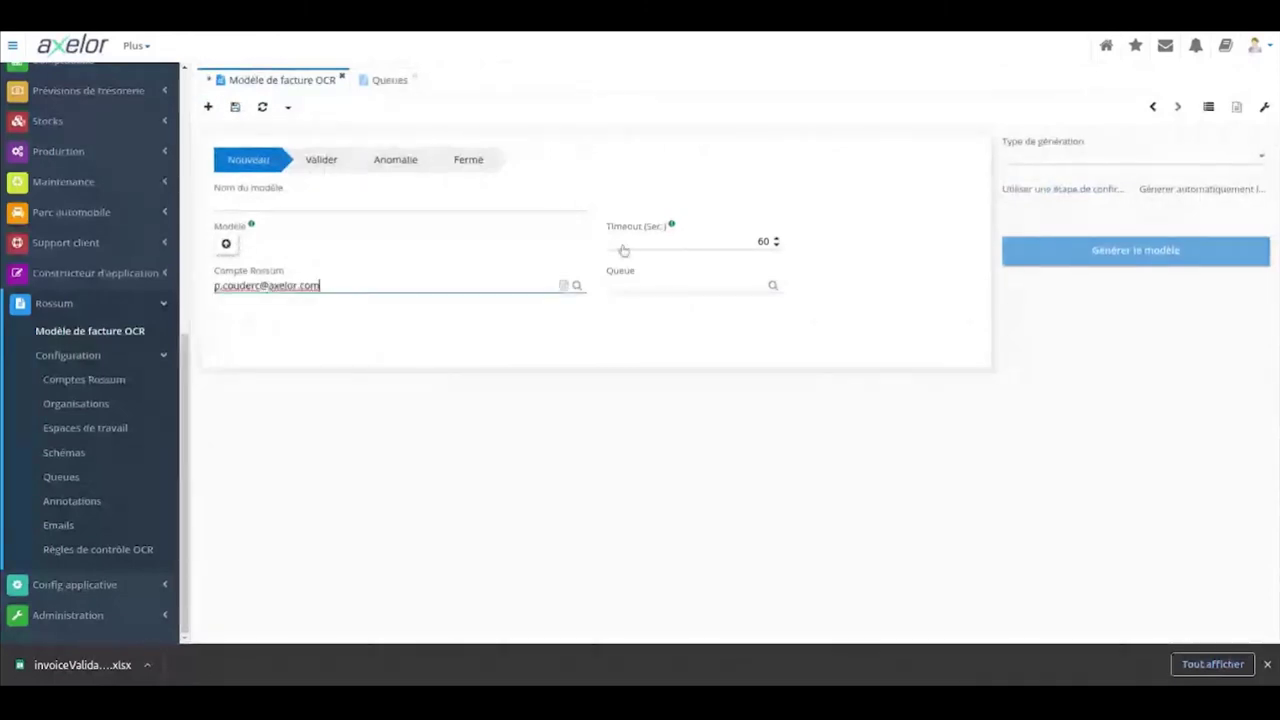
{"action": "left_click", "coordinate": [690, 286]}
{"action": "left_click", "coordinate": [687, 311]}
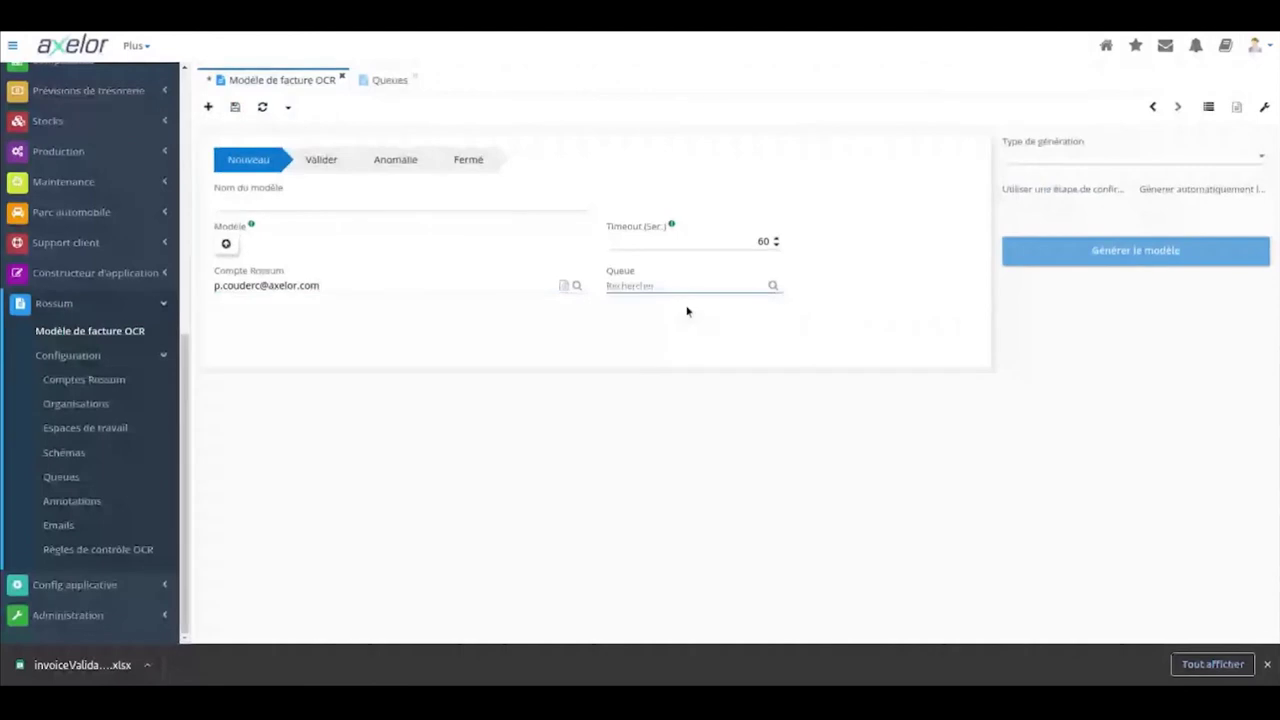
Step: Set the new OCR invoice model's timeout to 300 seconds
{"action": "left_click", "coordinate": [762, 241]}
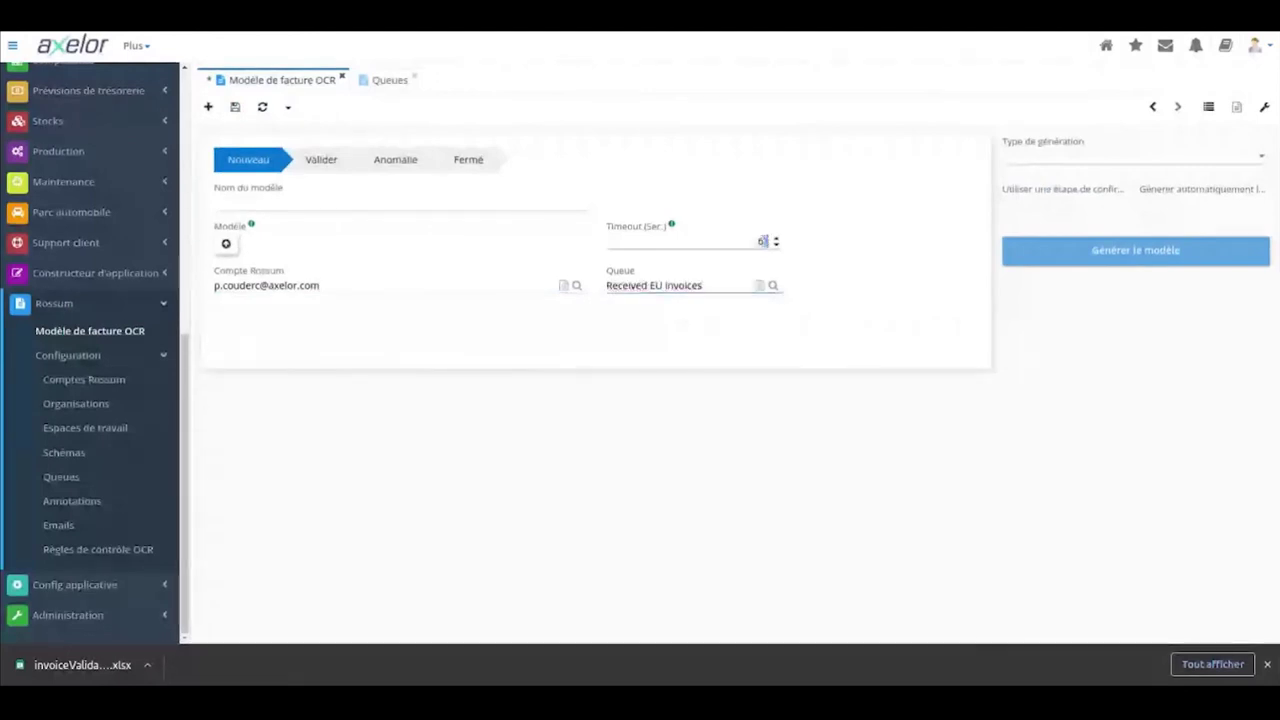
{"action": "key", "text": "BackSpace"}
{"action": "key", "text": "BackSpace"}
{"action": "type", "text": "300"}
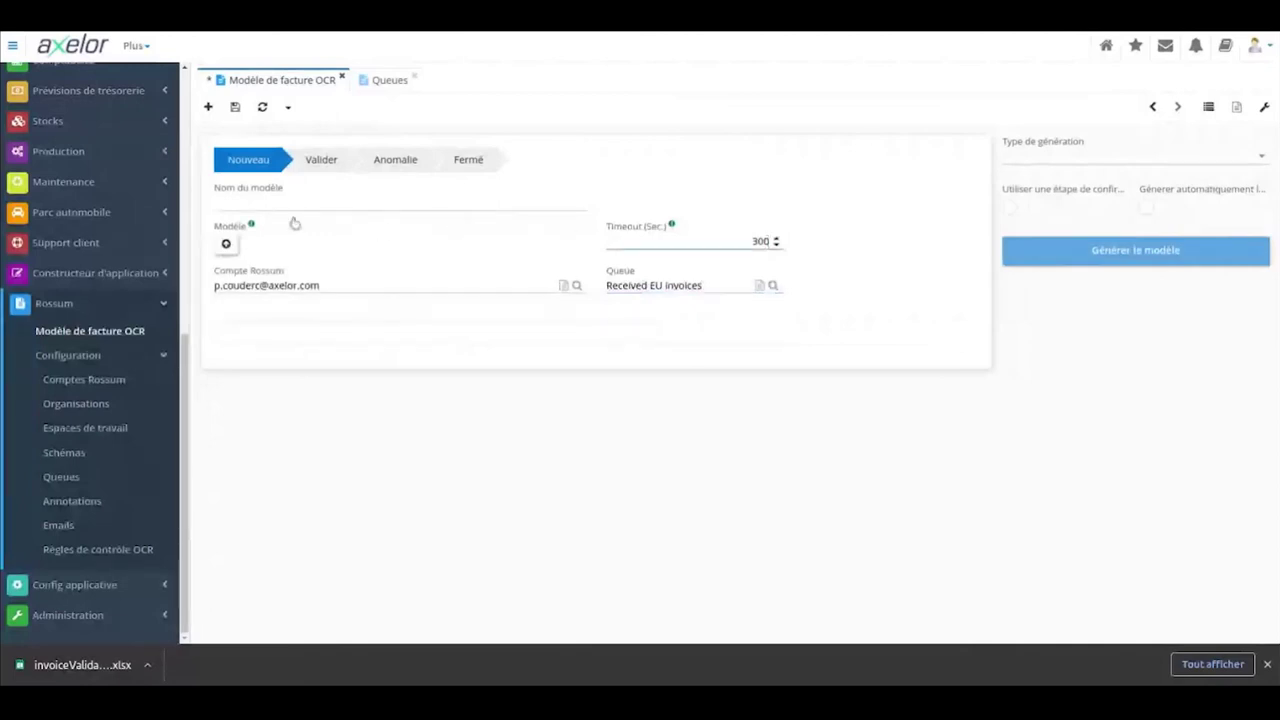
Step: Attach Facture FC200005 - 20201106.pdf as the model file and name the OCR invoice model Test 2
{"action": "left_click", "coordinate": [235, 252]}
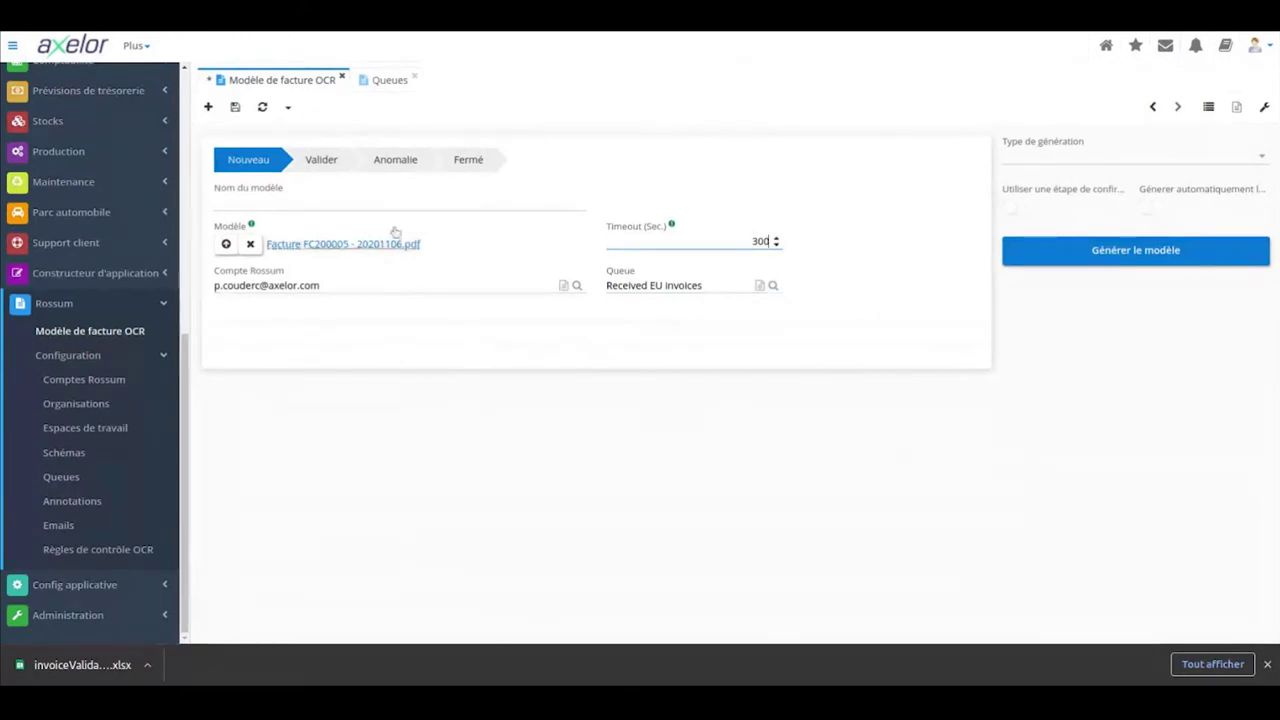
{"action": "left_click", "coordinate": [360, 205]}
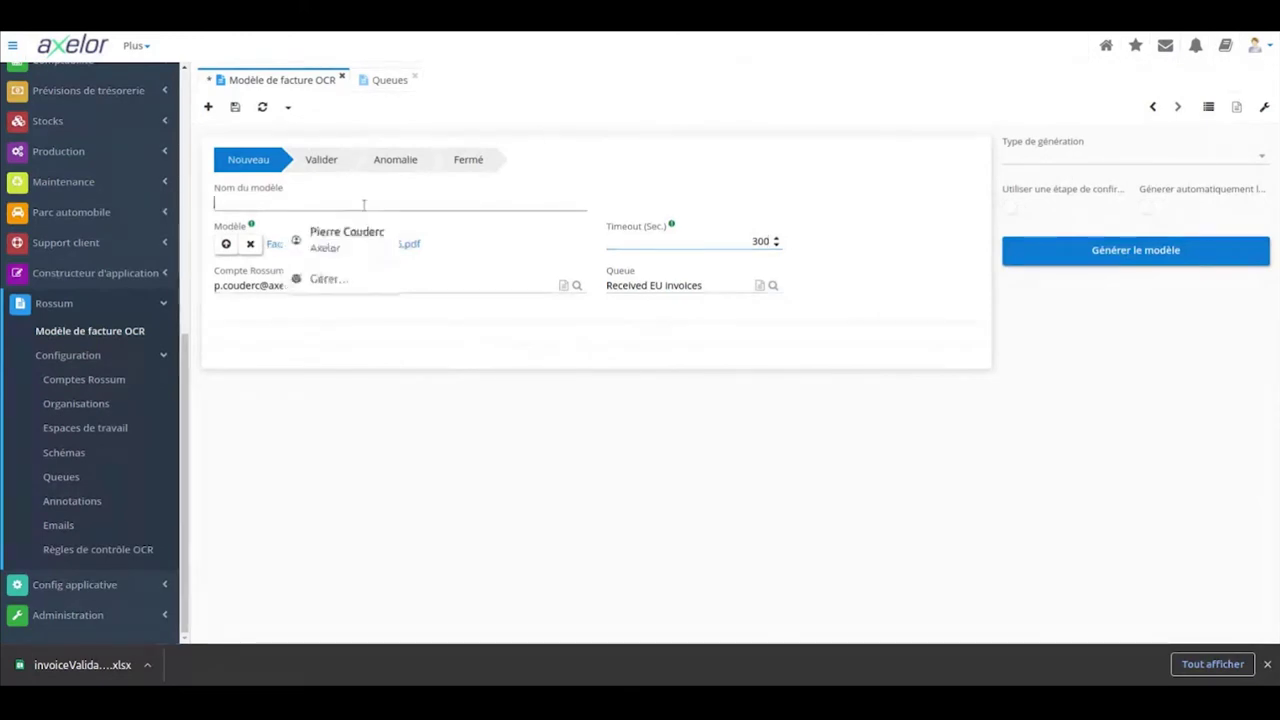
{"action": "type", "text": "T"}
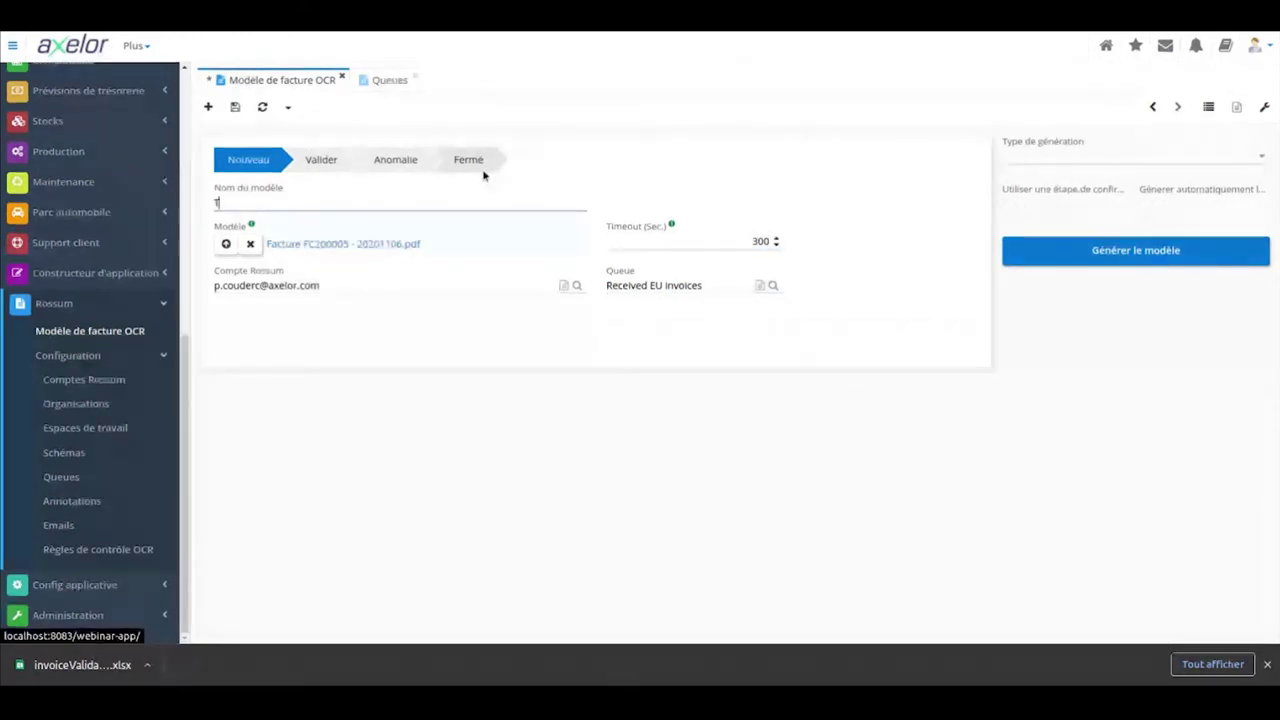
{"action": "type", "text": "est 2"}
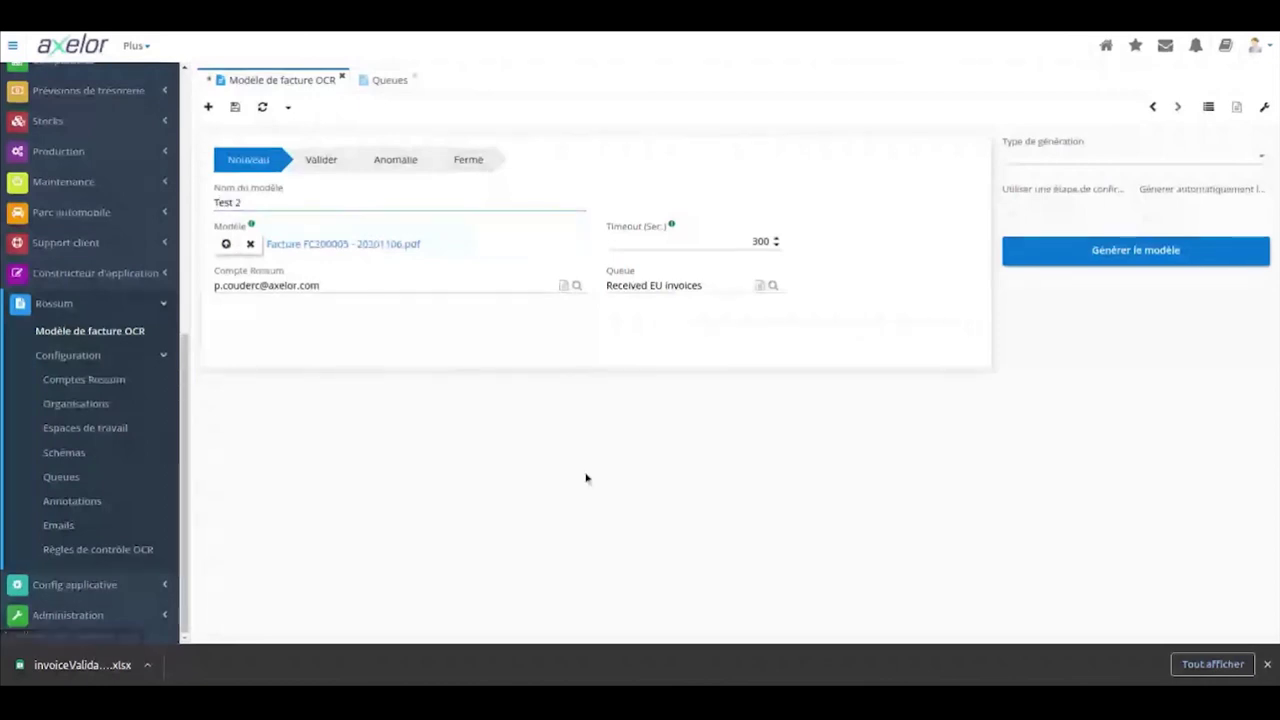
{"action": "left_click", "coordinate": [554, 454]}
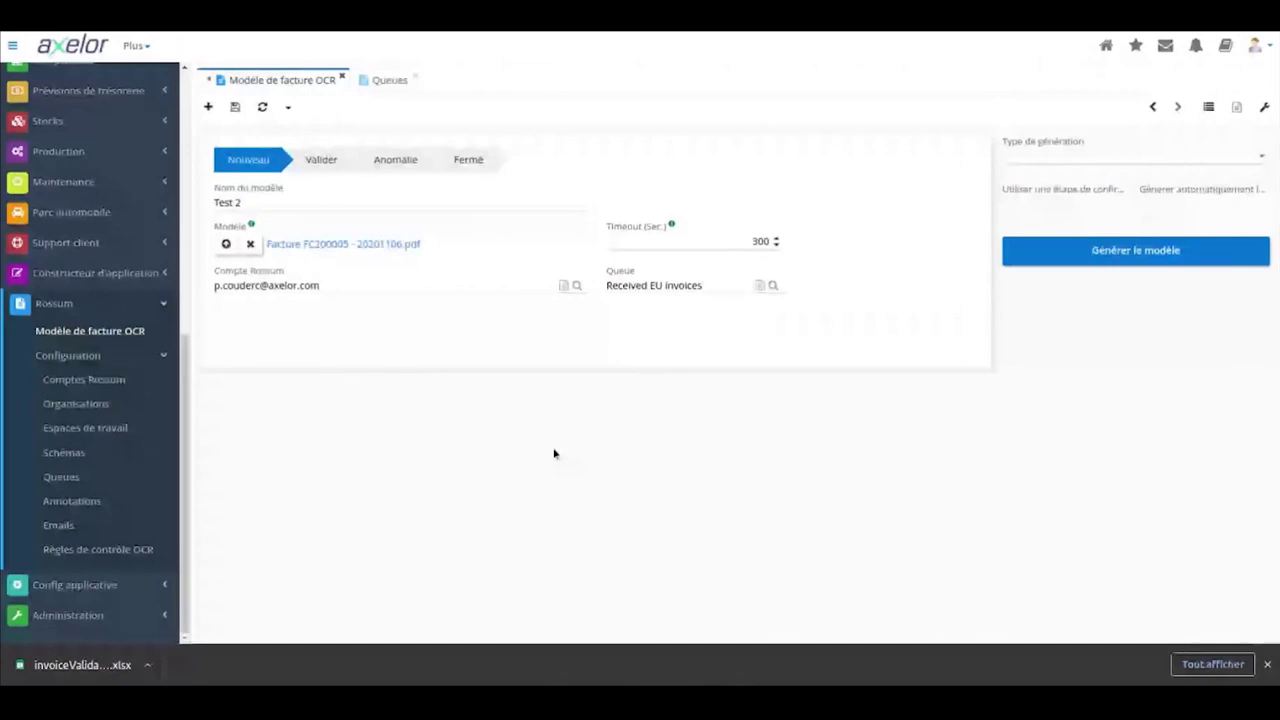
Step: Generate the Test 2 model from the attached invoice and examine its extracted Total HT field
{"action": "left_click", "coordinate": [1169, 241]}
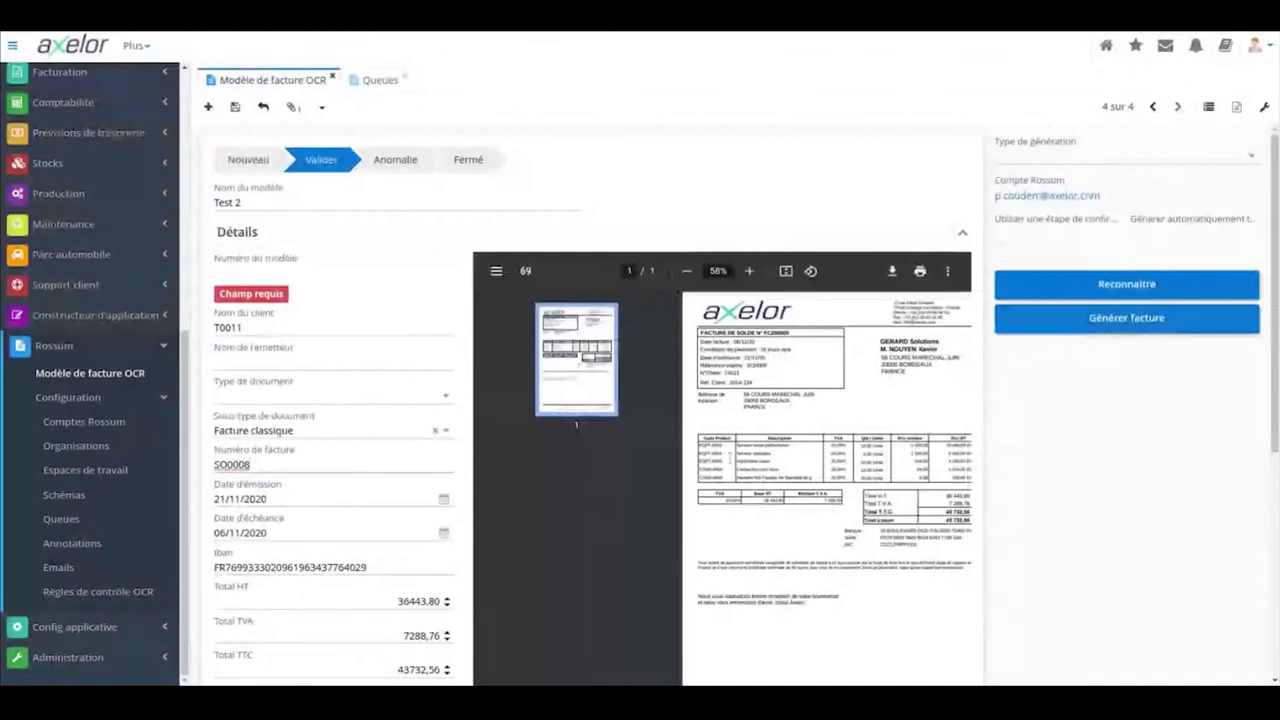
{"action": "scroll", "coordinate": [453, 541], "scroll_direction": "down", "scroll_amount": 1}
{"action": "left_click_drag", "start_coordinate": [437, 455], "coordinate": [386, 493]}
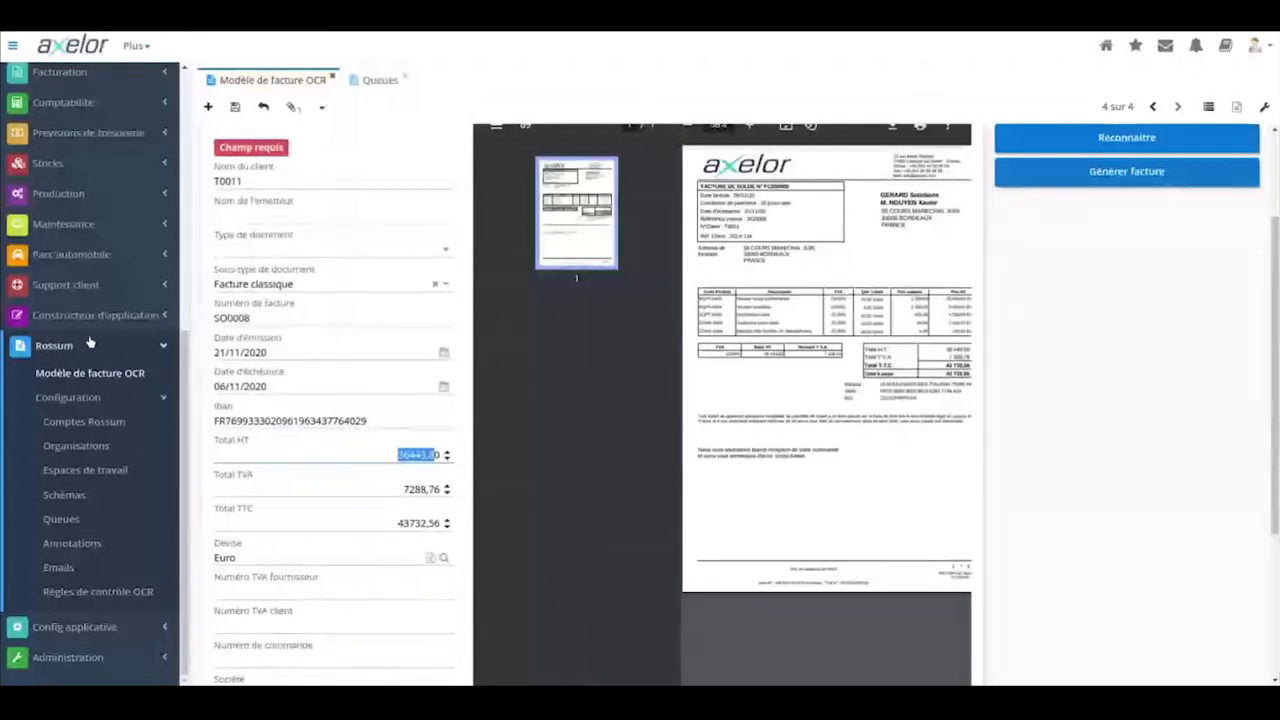
Step: Expand the Facturation module to show its customer invoice entries
{"action": "scroll", "coordinate": [88, 160], "scroll_direction": "up", "scroll_amount": 3}
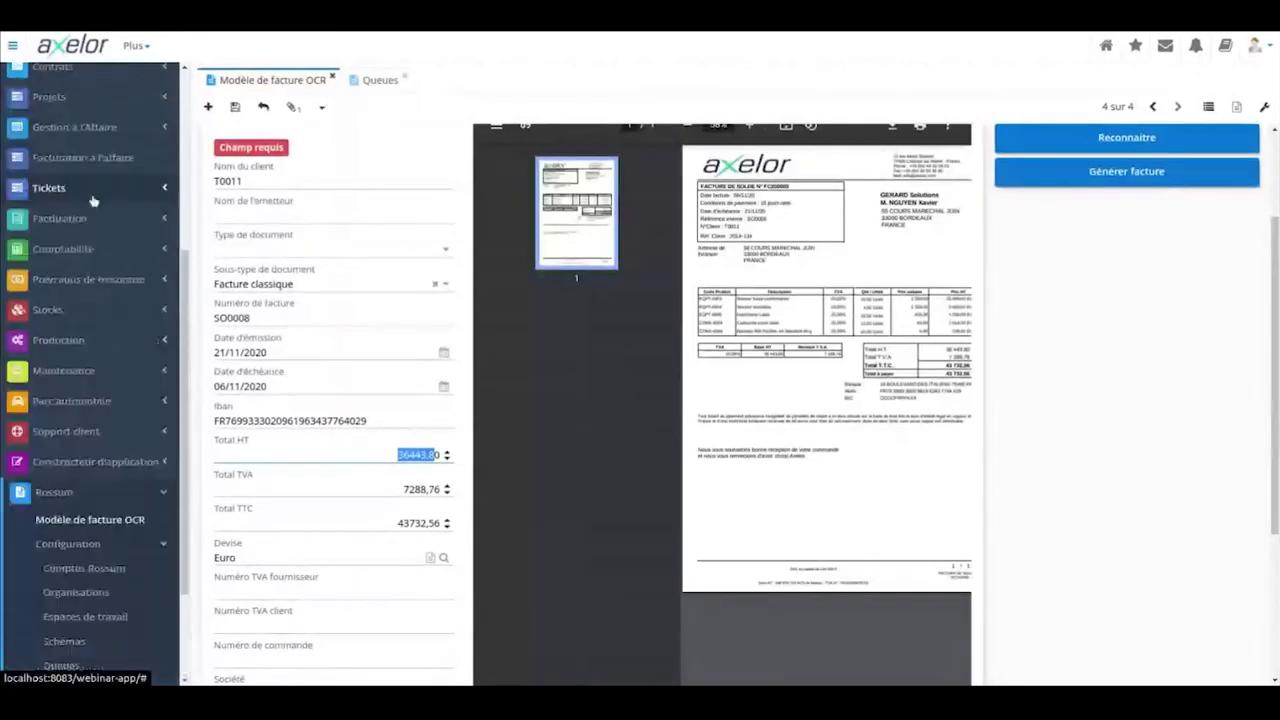
{"action": "left_click", "coordinate": [80, 218]}
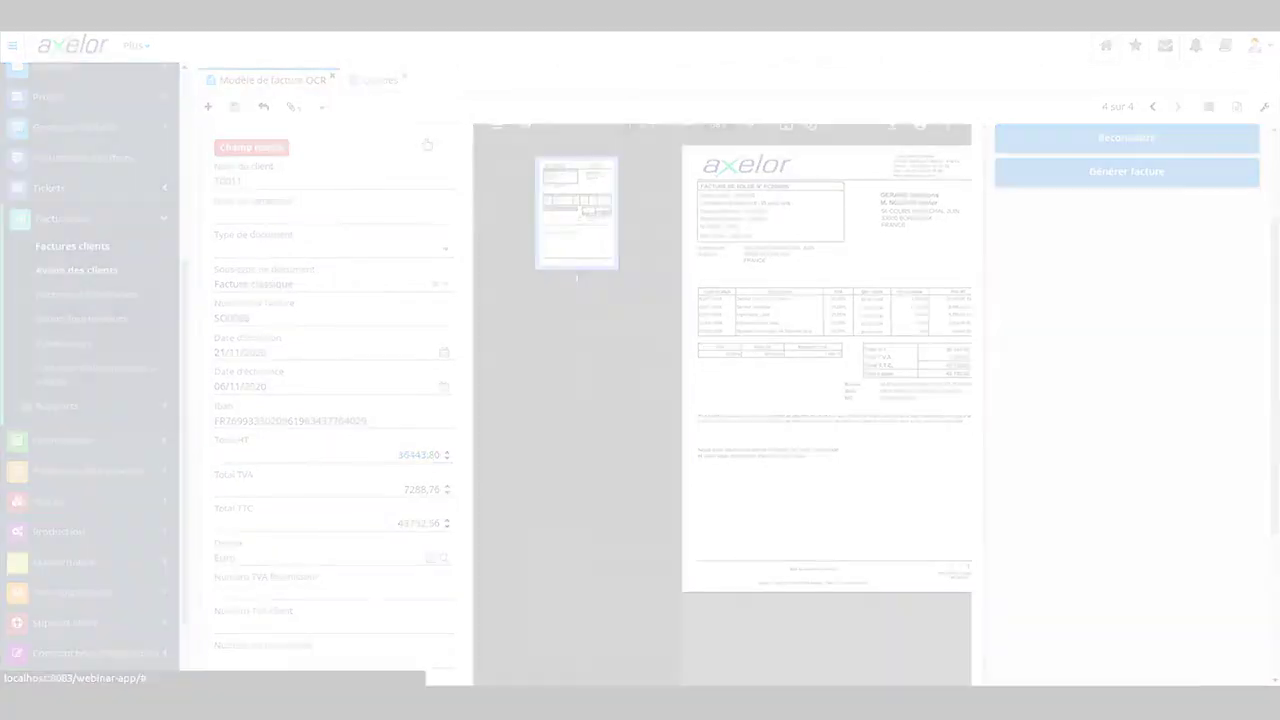